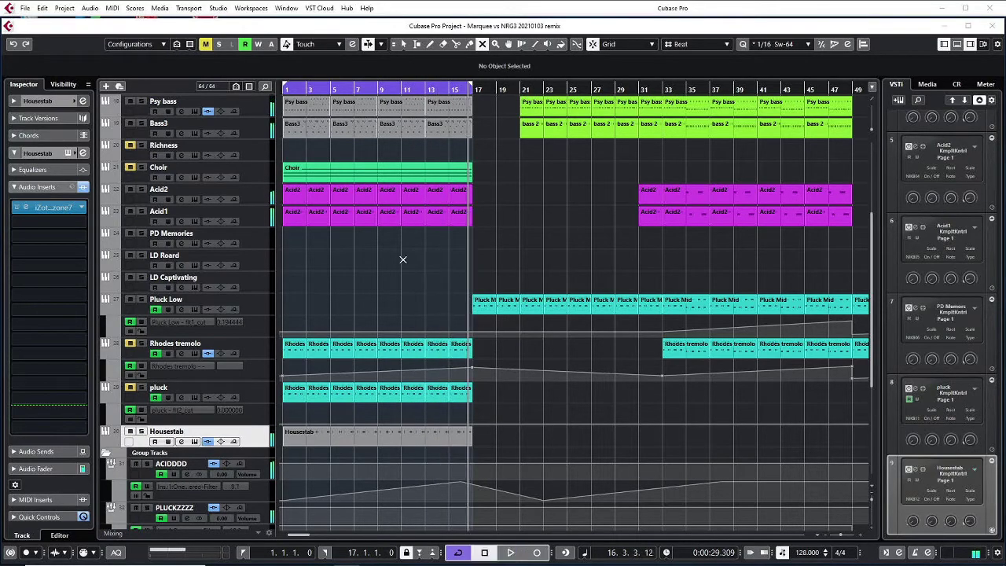
Step: Move the VEC3 FX Sweep Up 50 clip on the FX track to start at 6.3.1.0 and play it back with the loop
scroll(399, 302, "down", 5)
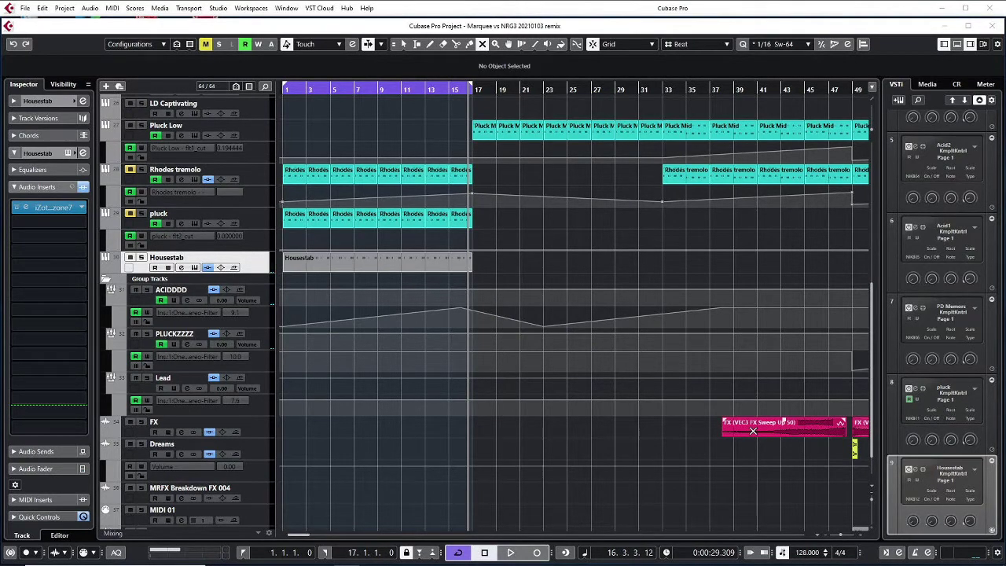
key("1")
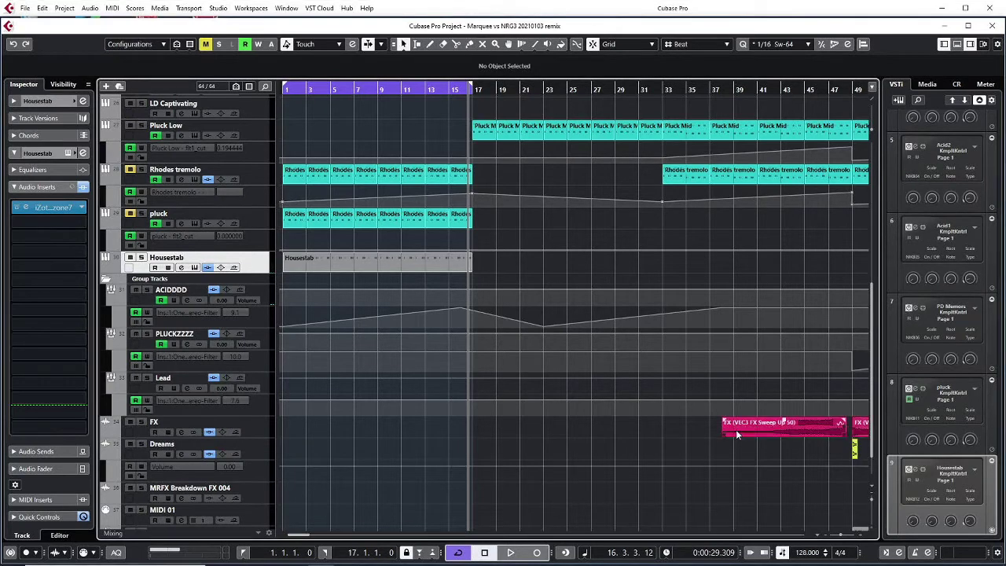
left_click_drag(738, 433, 363, 433)
key("Escape")
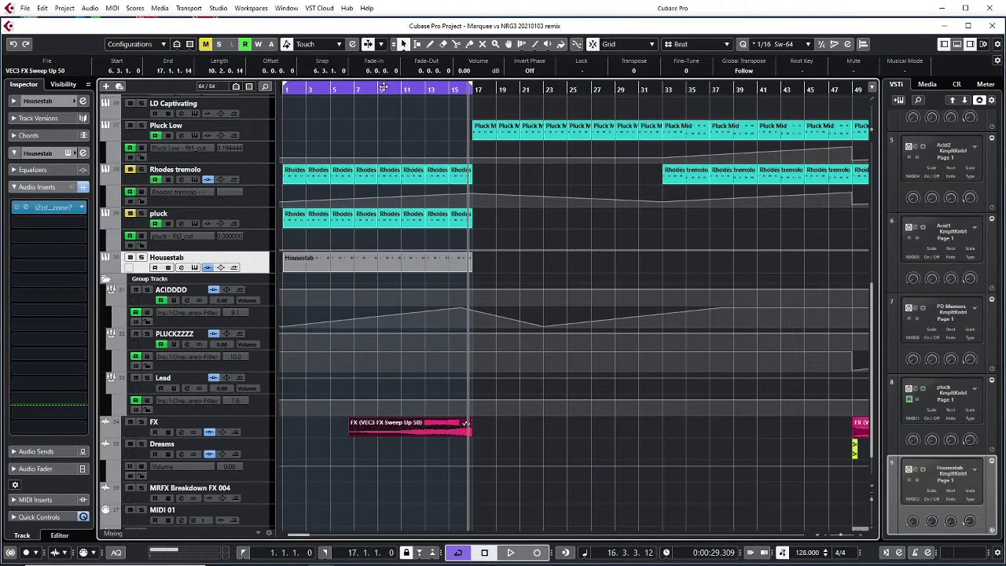
left_click(383, 87)
key("space")
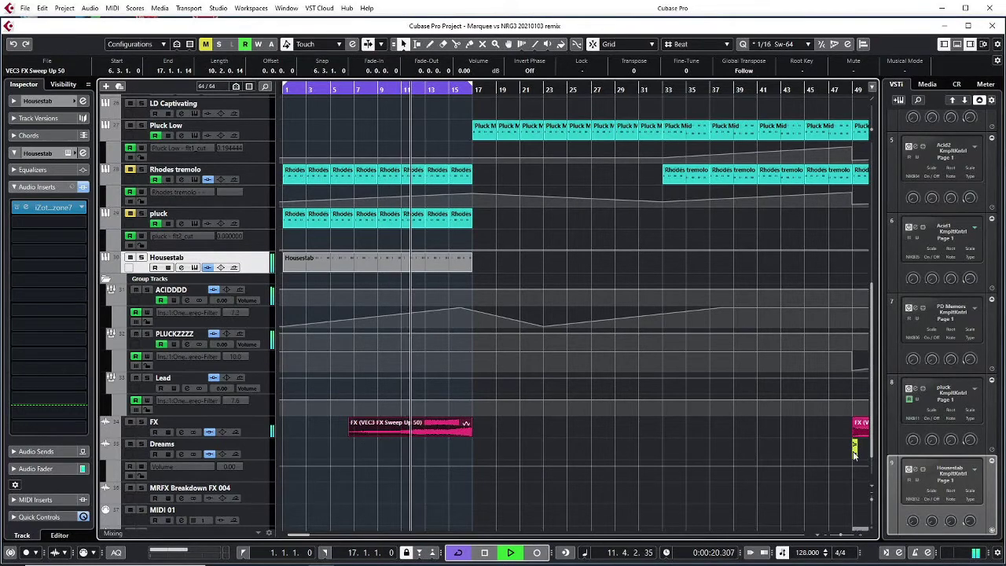
Step: Move the vocal shot clip on the Dreams track to bar 1 and review the arrangement while it plays
left_click_drag(852, 451, 284, 448)
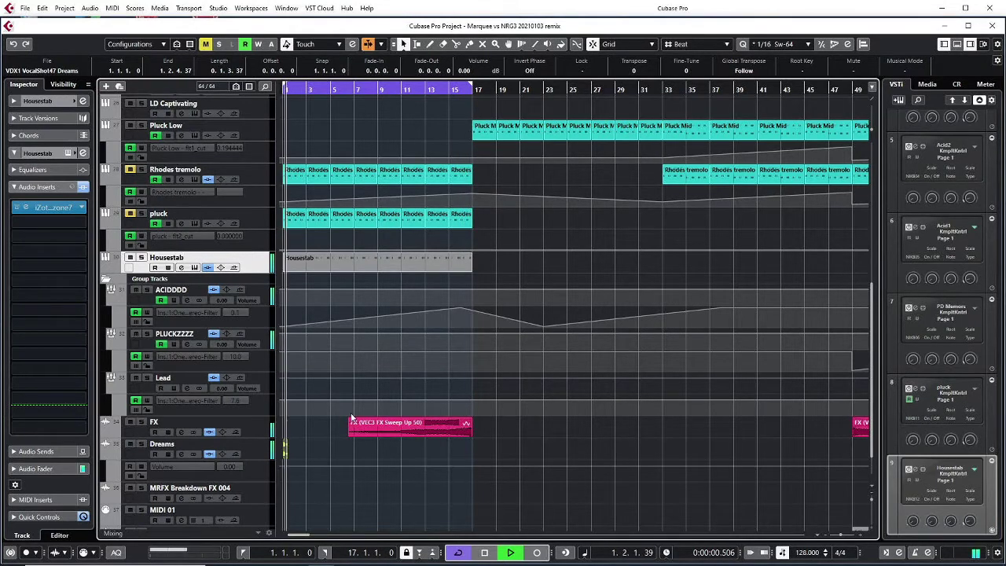
scroll(396, 457, "down", 1)
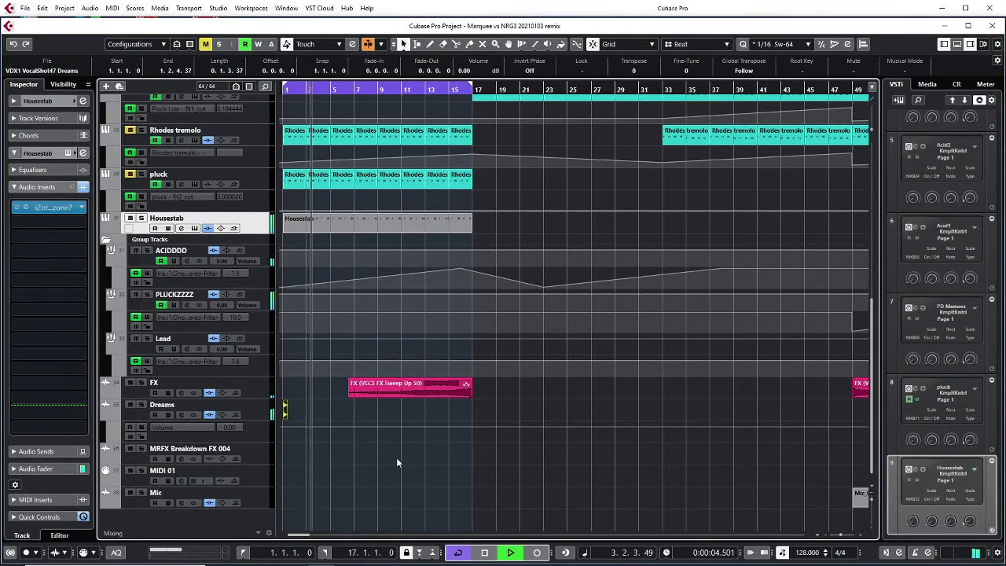
scroll(397, 462, "up", 10)
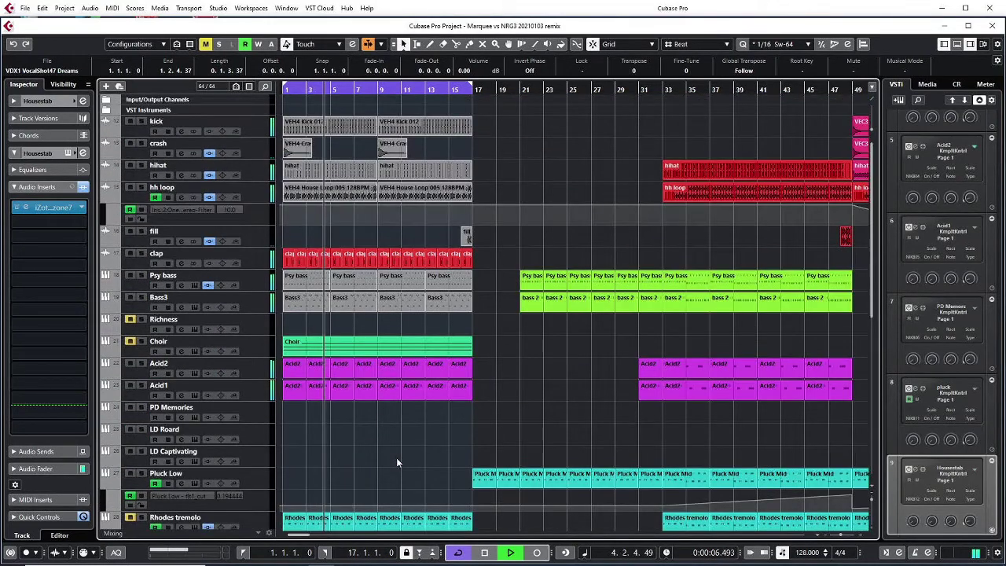
scroll(493, 406, "down", 7)
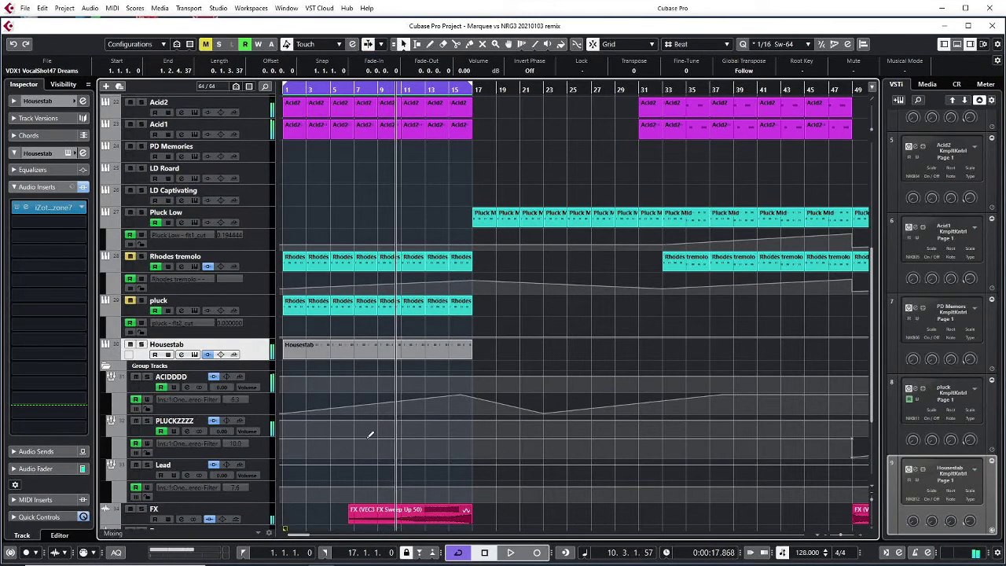
Step: Check the Lead, PLUCKZZZZ, ACIDDDD and Housestab tracks in turn, and unmute the pluck and Rhodes tremolo tracks
scroll(370, 434, "down", 3)
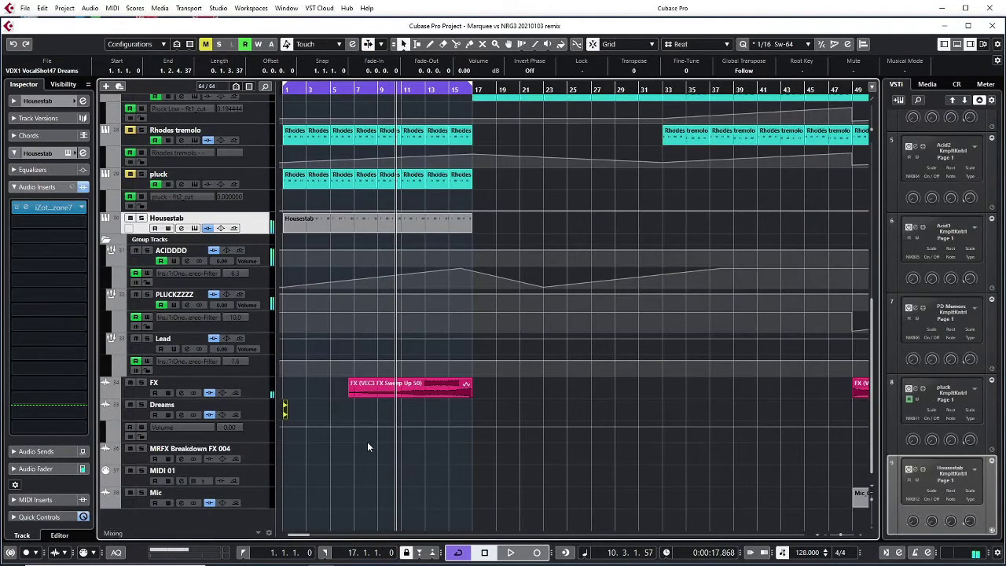
left_click(263, 338)
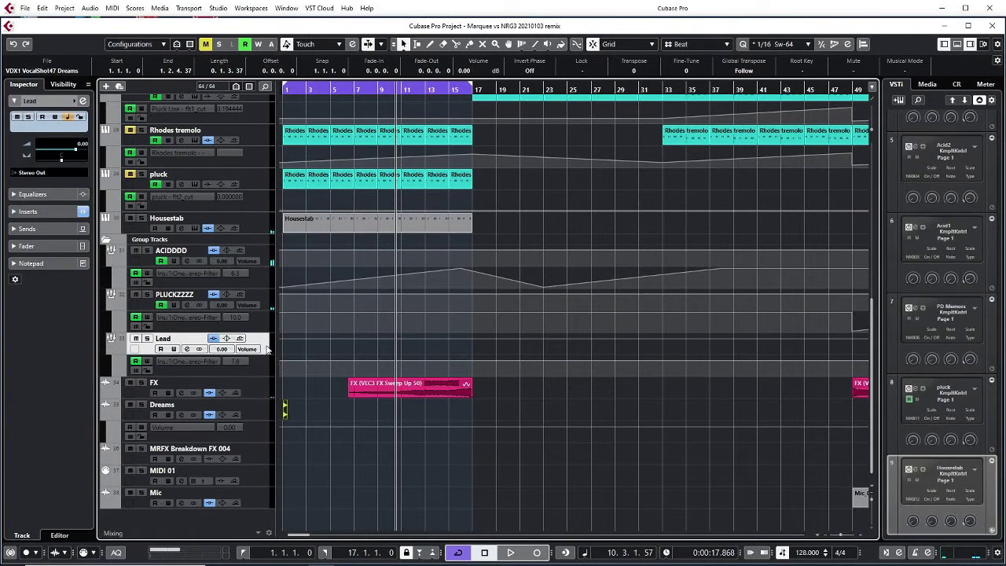
left_click(266, 297)
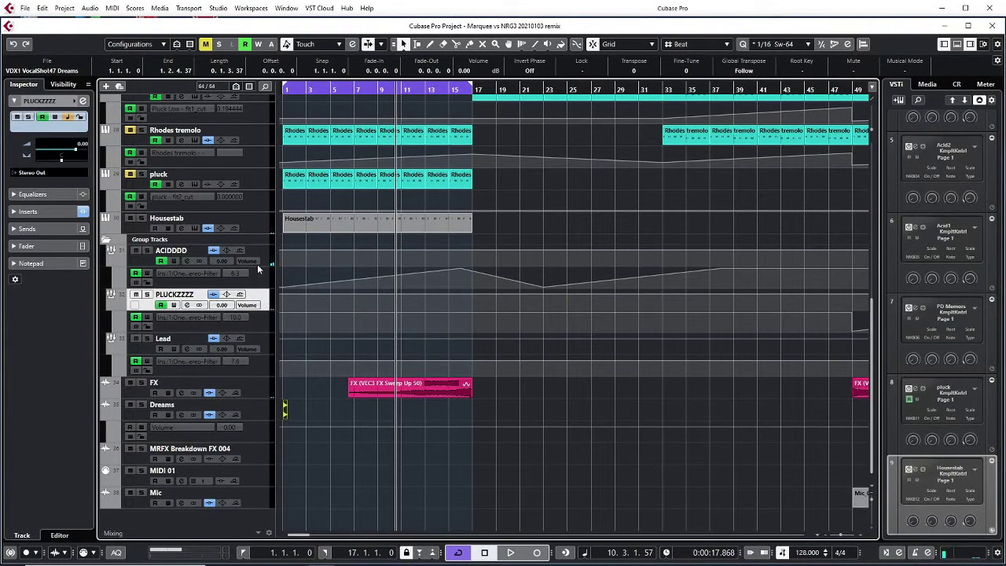
left_click(262, 248)
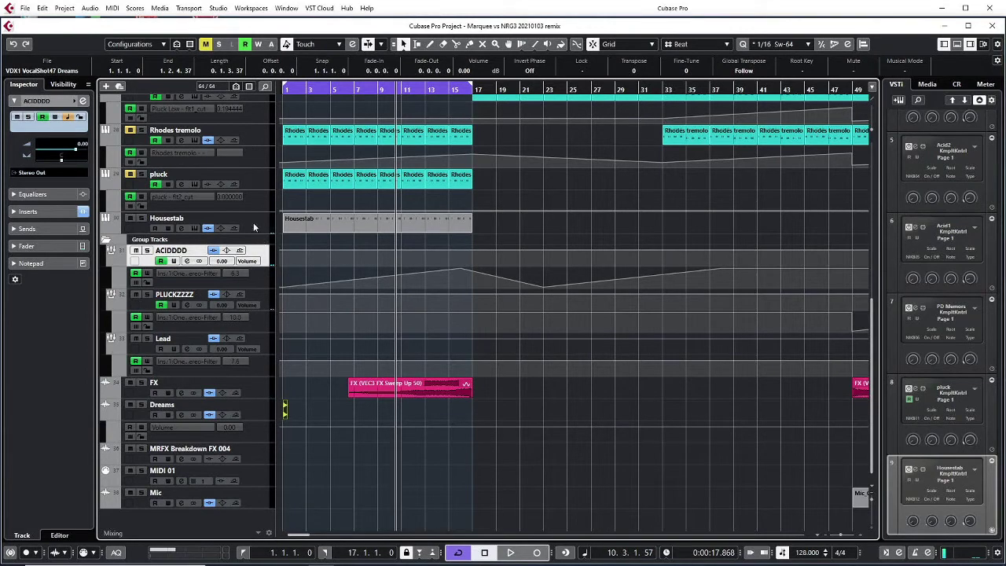
left_click(261, 222)
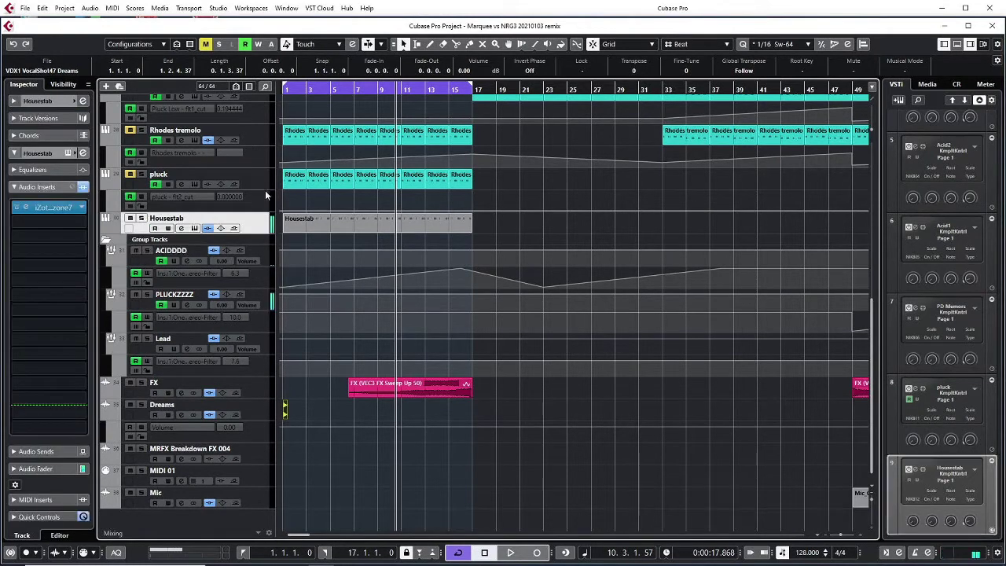
left_click(226, 176)
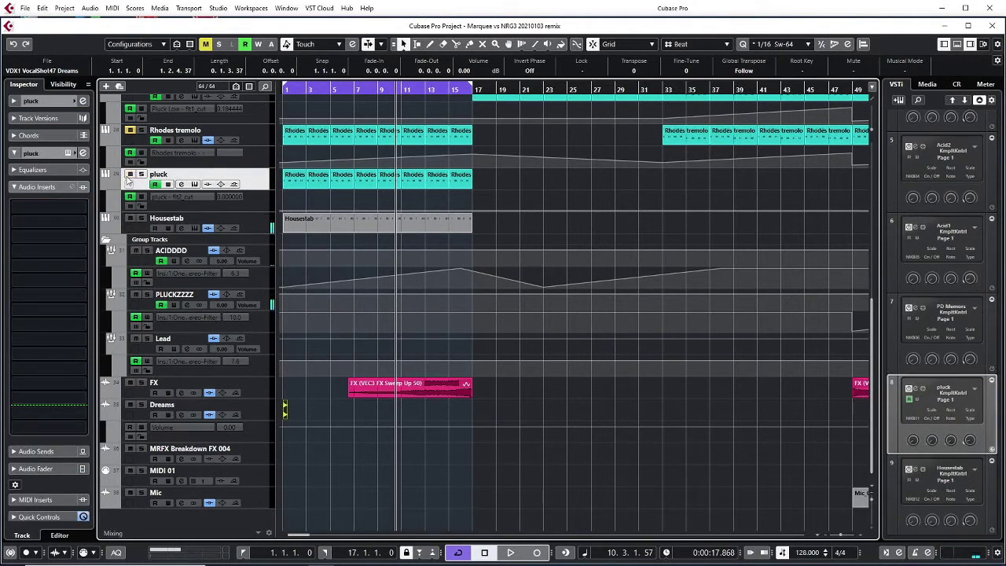
left_click(258, 134)
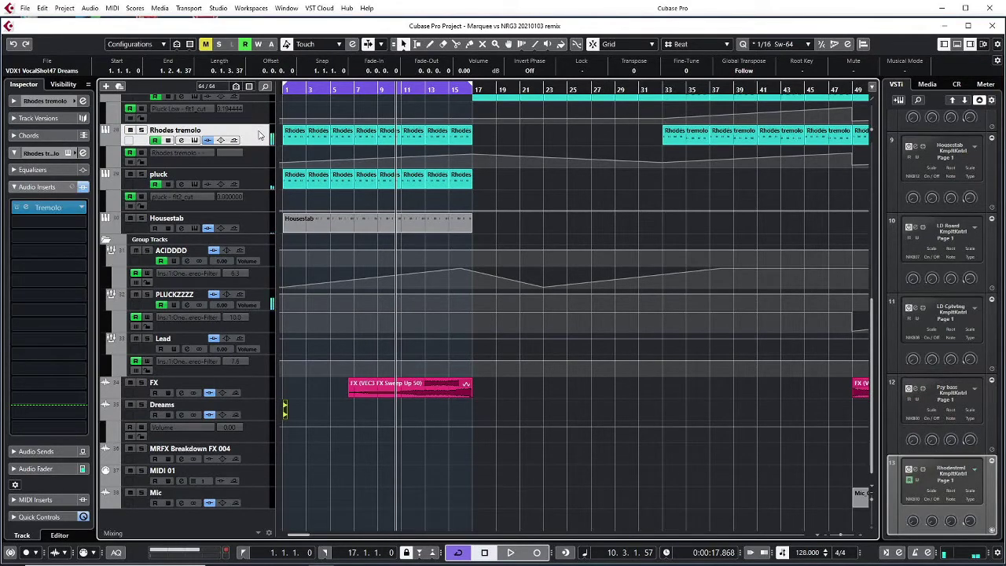
Step: Record a MIDI melody on the Pluck Low track from bar 1, stopping during bar 9
scroll(255, 142, "up", 4)
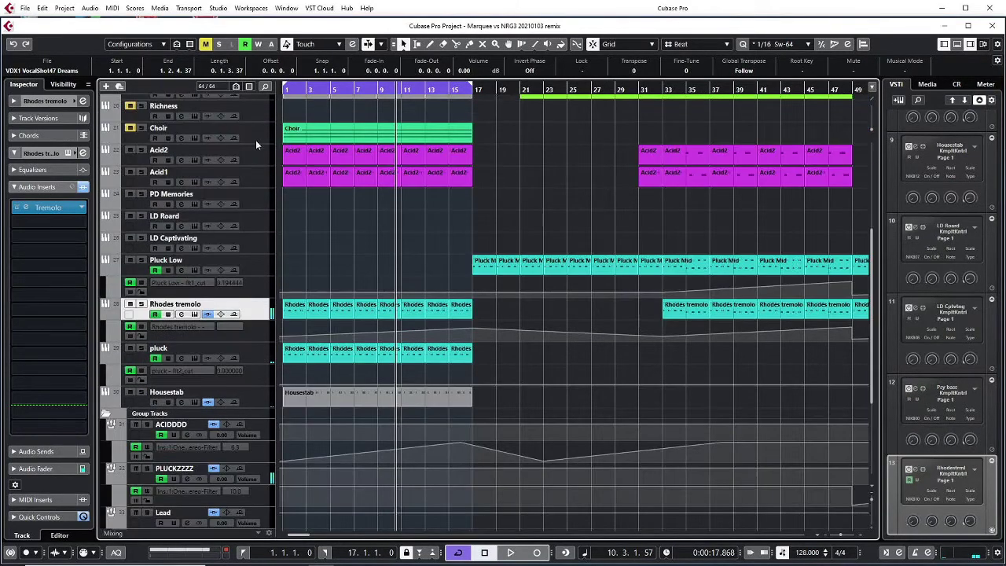
left_click(256, 270)
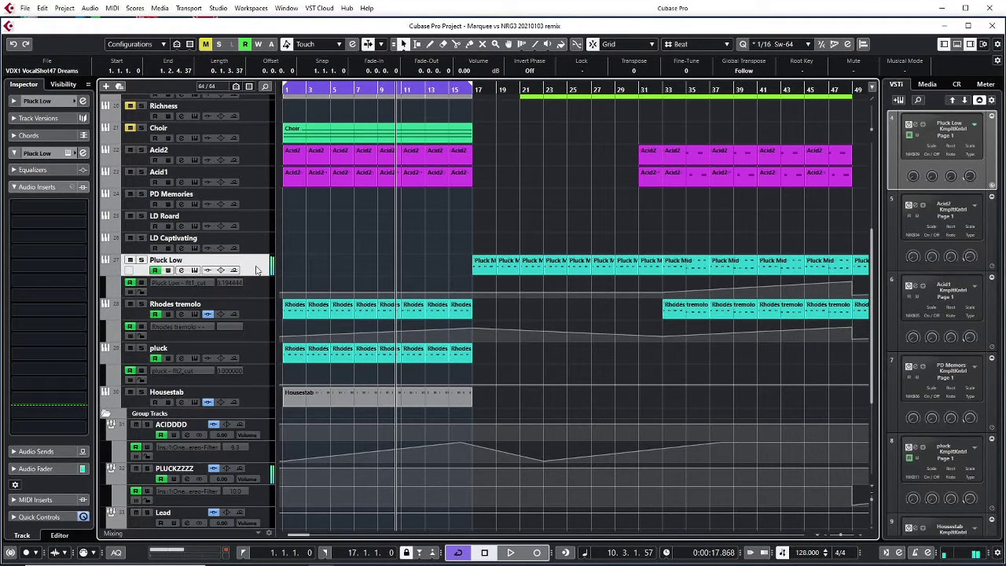
key("KP_Multiply")
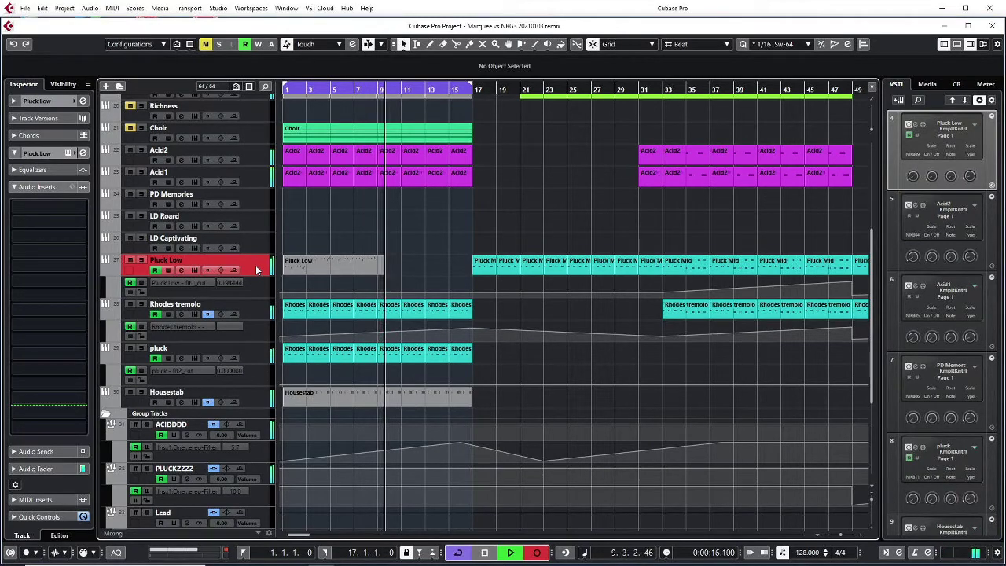
key("space")
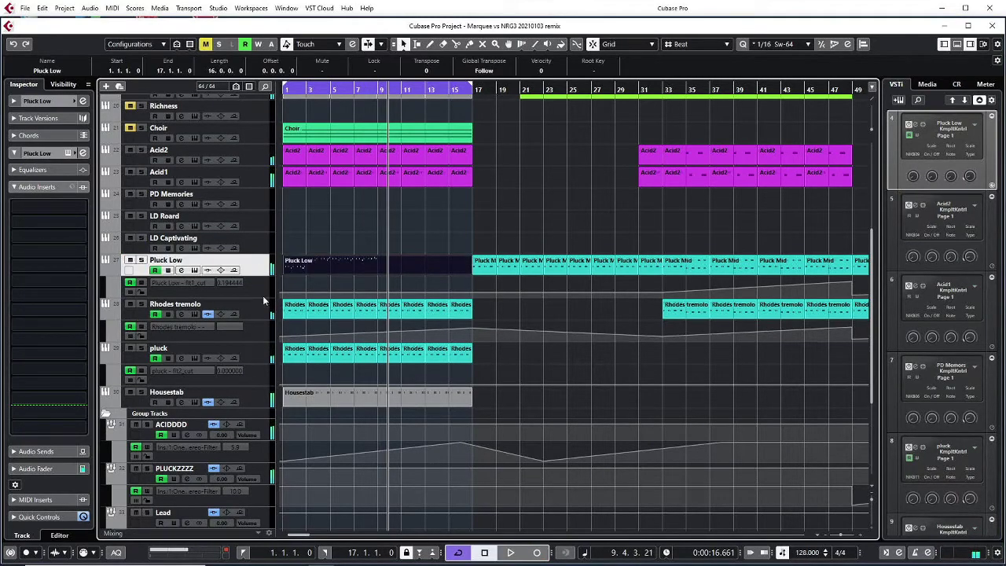
Step: Open the recorded Pluck Low part in the Key Editor, play back its notes and close the editor
double_click(338, 270)
key("space")
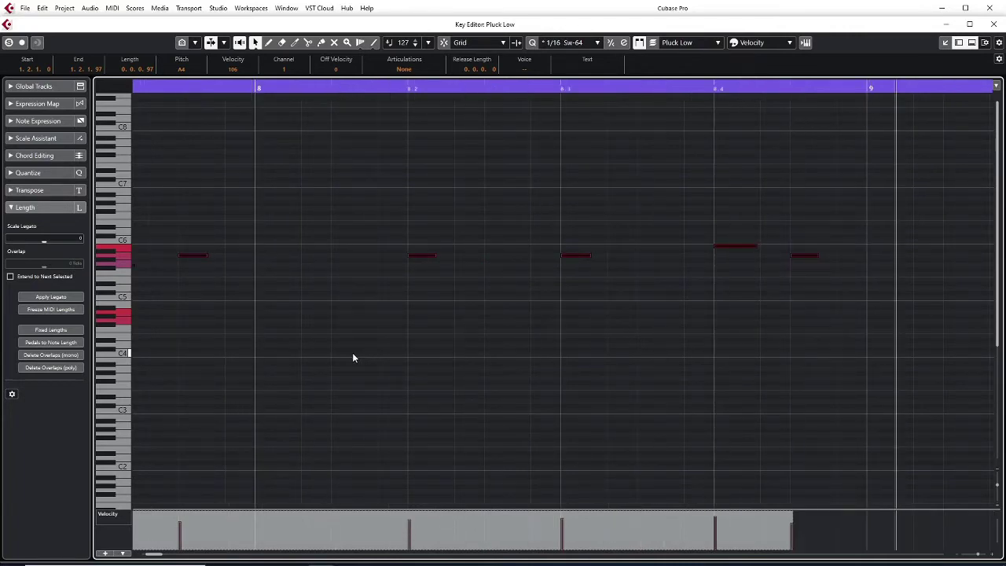
key("Return")
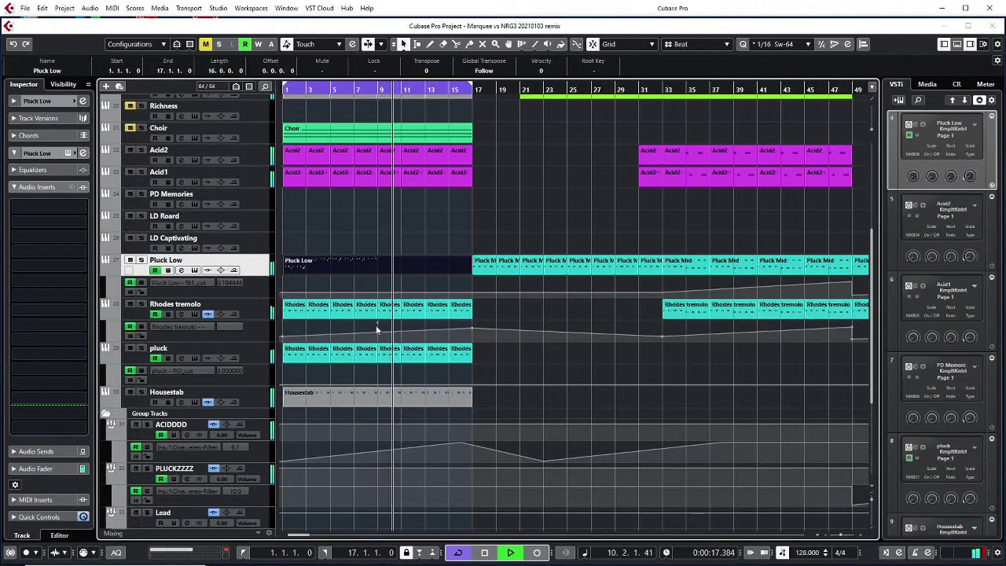
Step: Split the recorded Pluck Low part at bar 9 and at bar 8
right_click(360, 268)
left_click(414, 269)
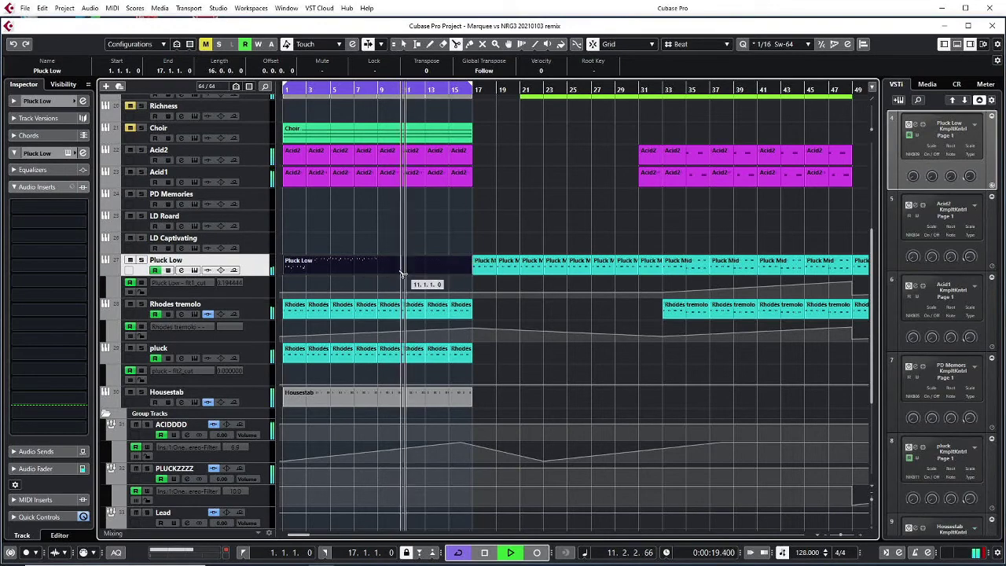
left_click(378, 272)
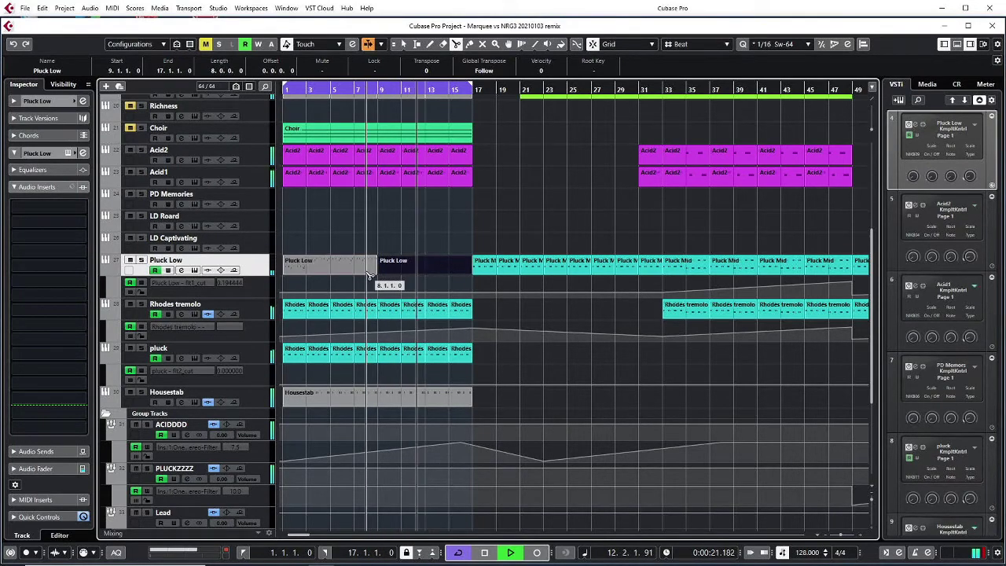
key("1")
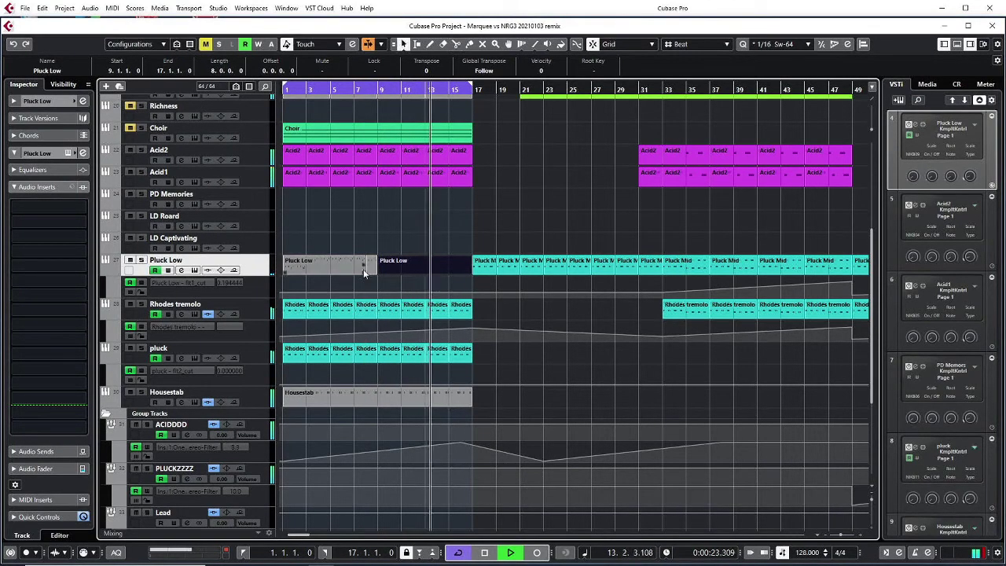
Step: Play from the start and examine the note pattern of the first Pluck Low part in the Key Editor
key("Home")
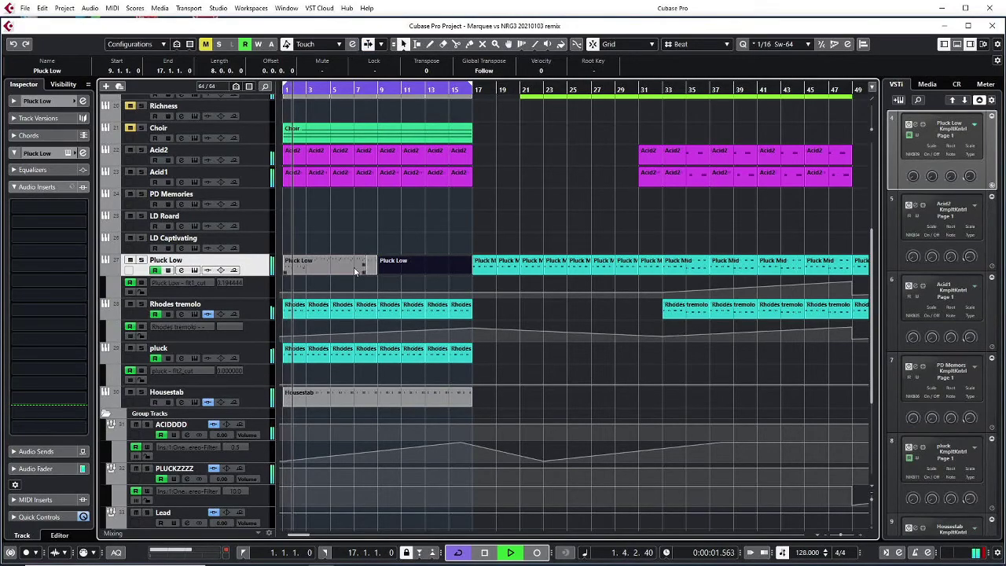
double_click(342, 264)
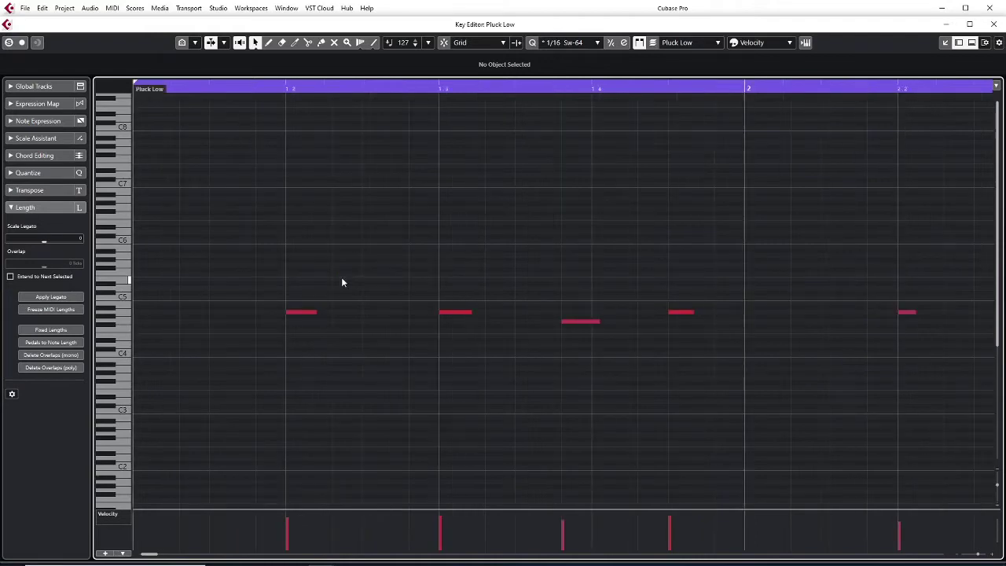
scroll(341, 281, "down", 8)
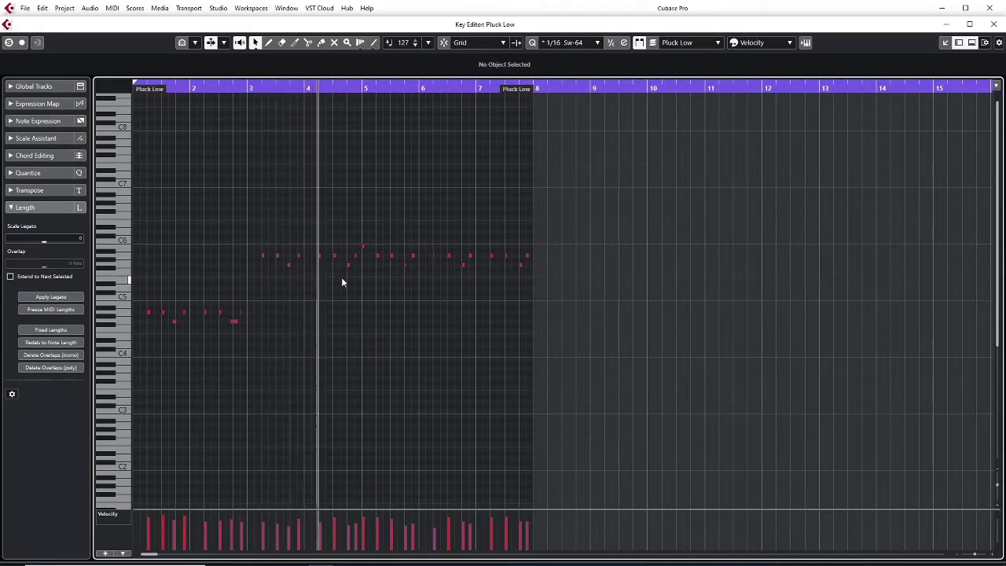
key("space")
key("Return")
Step: Cut bar 3 out of the first Pluck Low part as a one-bar piece and delete the pieces on both sides of it
right_click(374, 240)
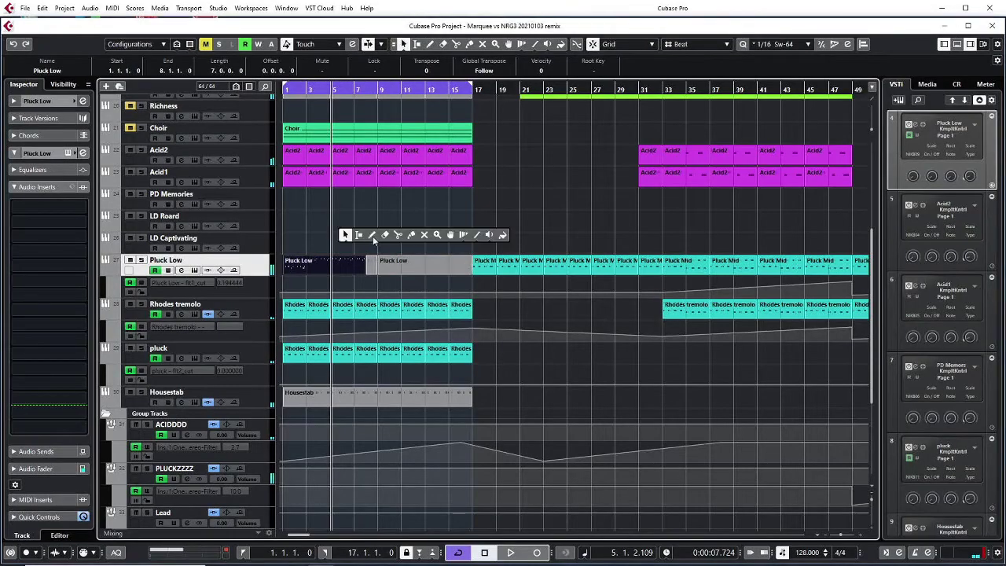
left_click(397, 235)
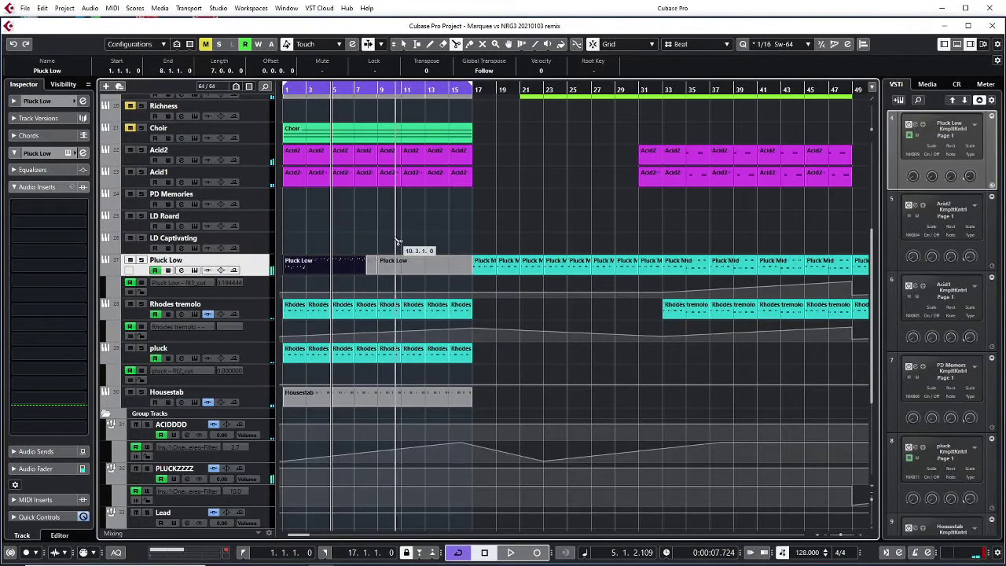
left_click(310, 264)
key("1")
left_click(296, 269)
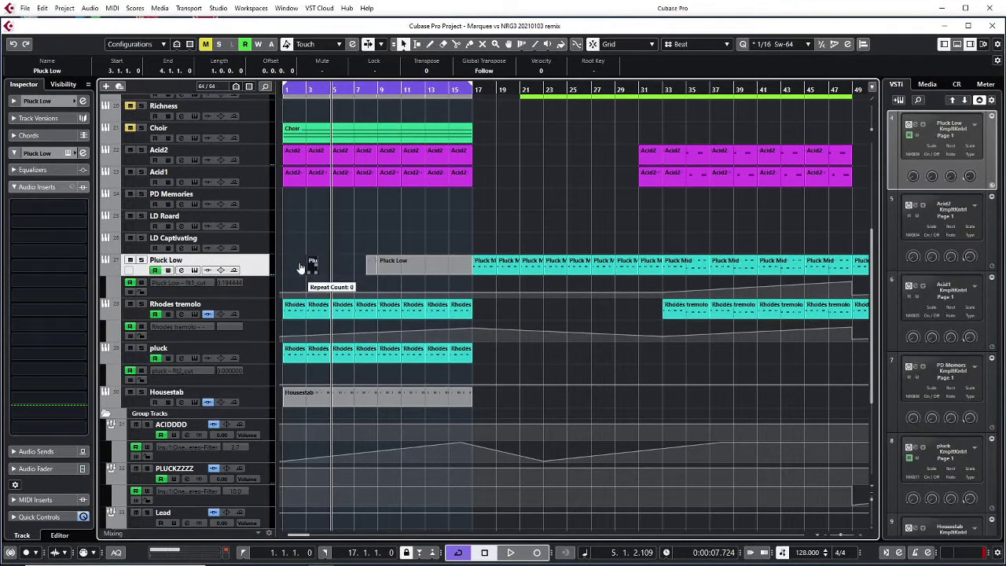
Step: Move the one-bar Pluck Low part to bar 1, repeat it through bar 16 and delete the leftover parts from bar 8 onward
left_click_drag(310, 265, 286, 263)
key("ctrl+d")
key("ctrl+d")
left_click_drag(344, 266, 323, 266)
left_click(345, 270)
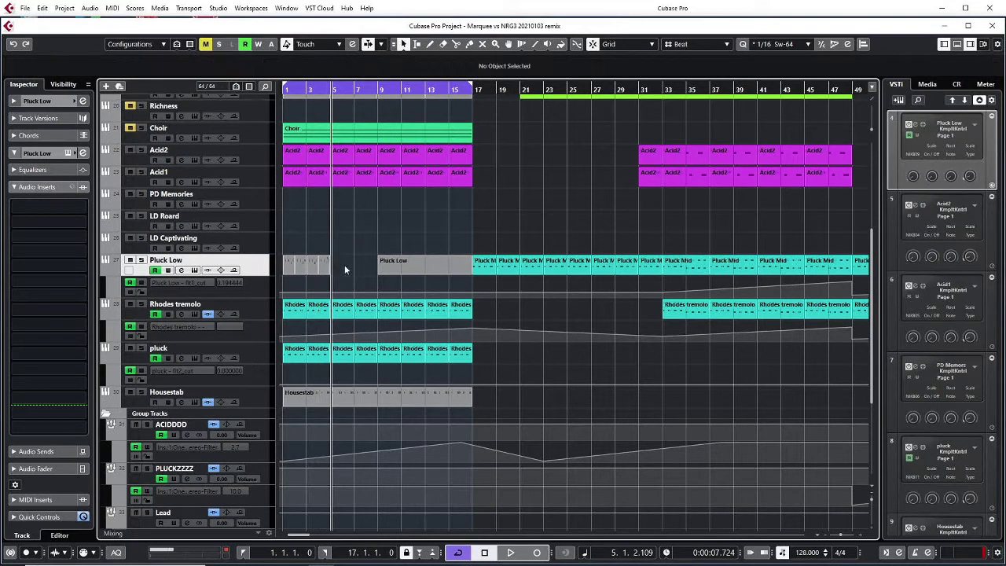
left_click(285, 269)
left_click(397, 271)
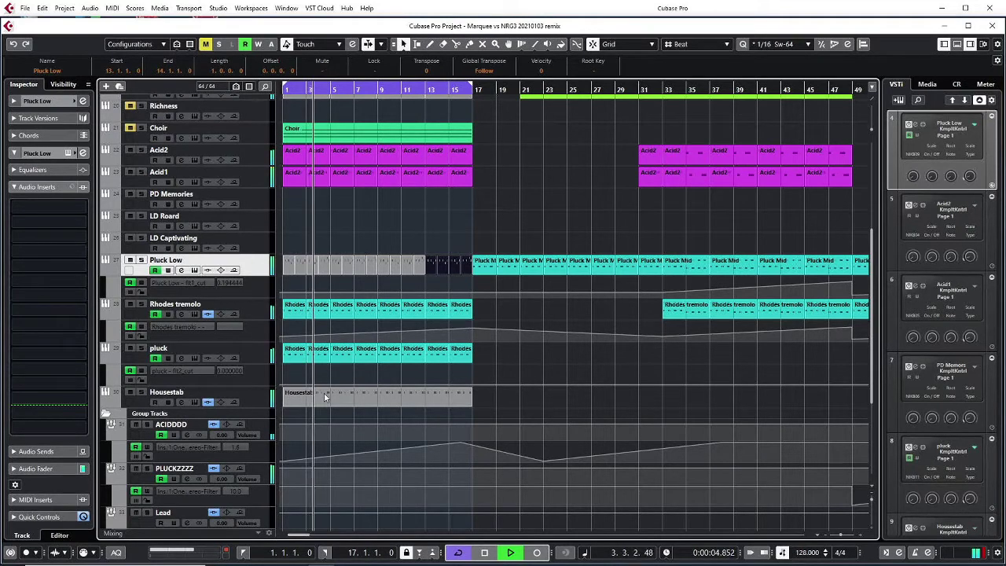
Step: Glue the repeated Pluck Low parts into one continuous part covering bars 1 to 16
right_click(364, 272)
left_click(431, 272)
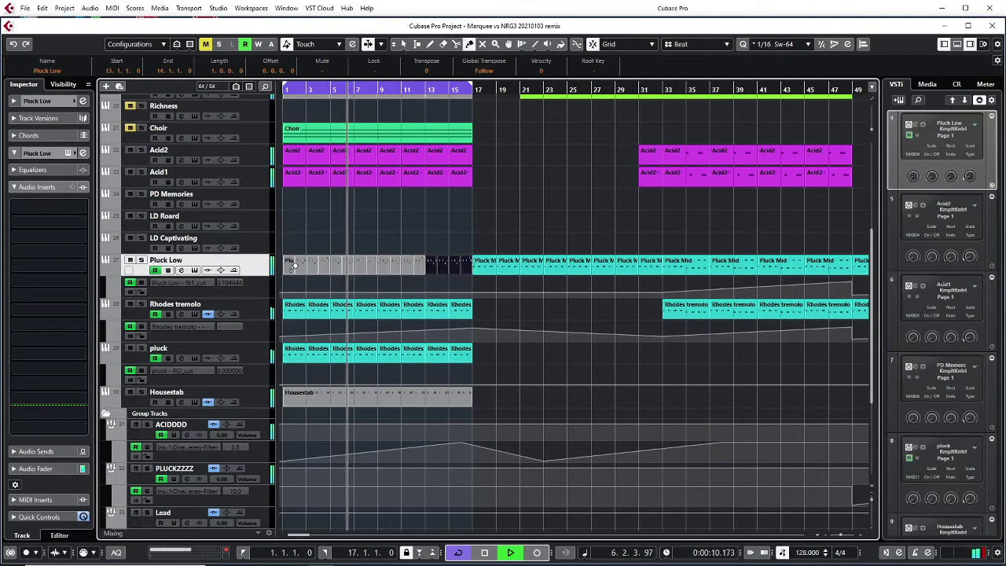
left_click(291, 268)
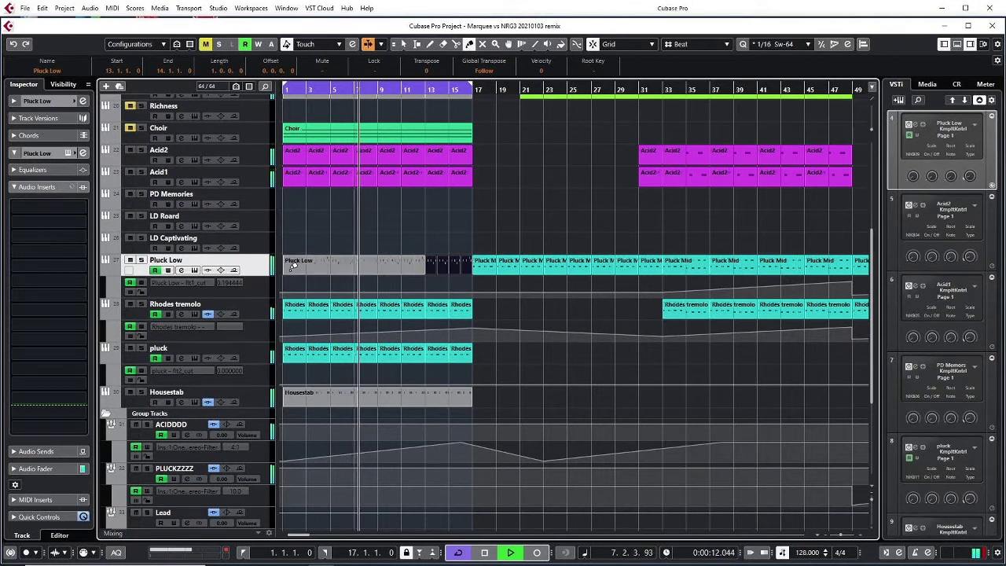
left_click(291, 268)
left_click(292, 268)
left_click(292, 268)
key("1")
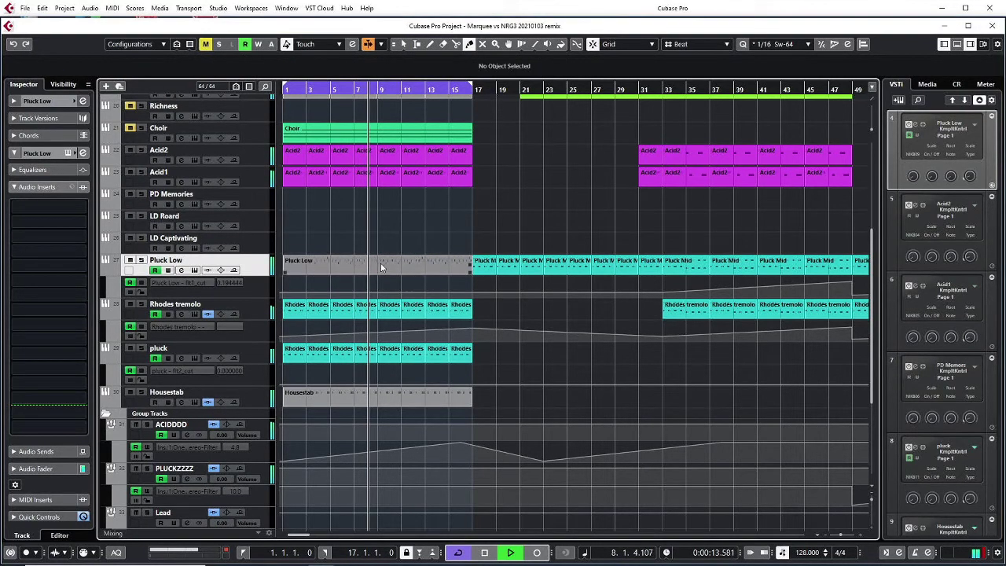
Step: Delete the Pluck Mid parts from bar 17 up to bar 45 on the Pluck Low track and stop playback
left_click_drag(485, 270, 802, 243)
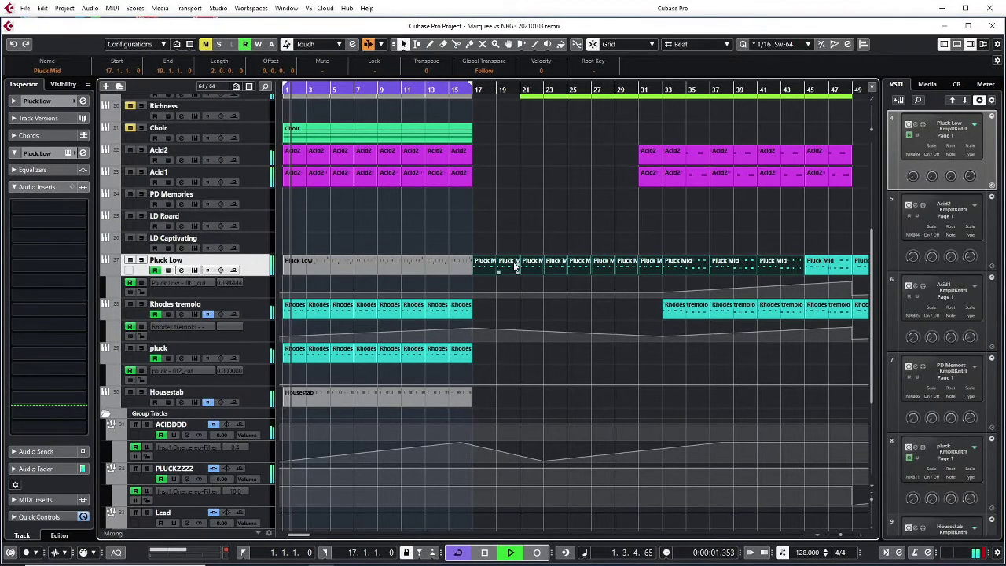
key("Delete")
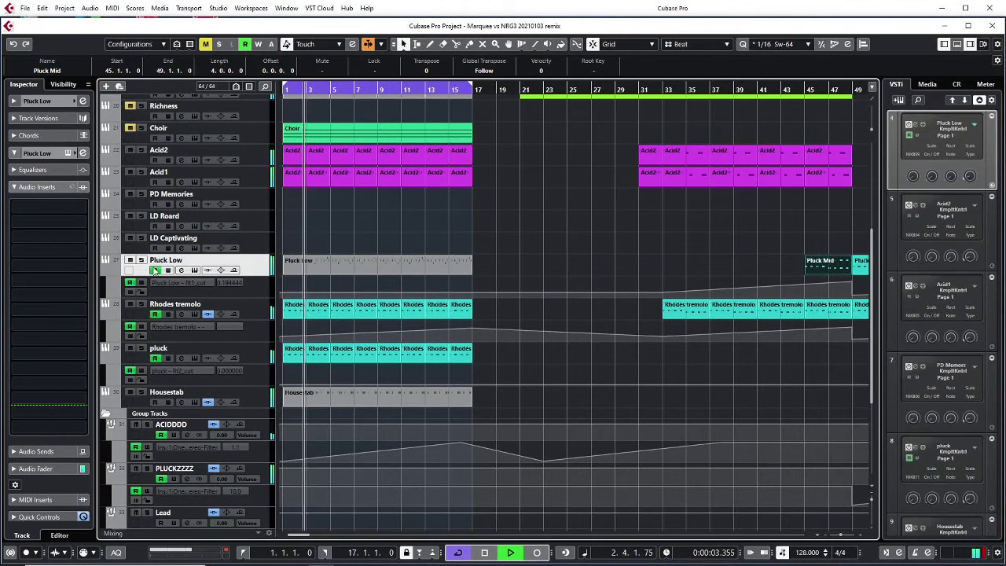
key("space")
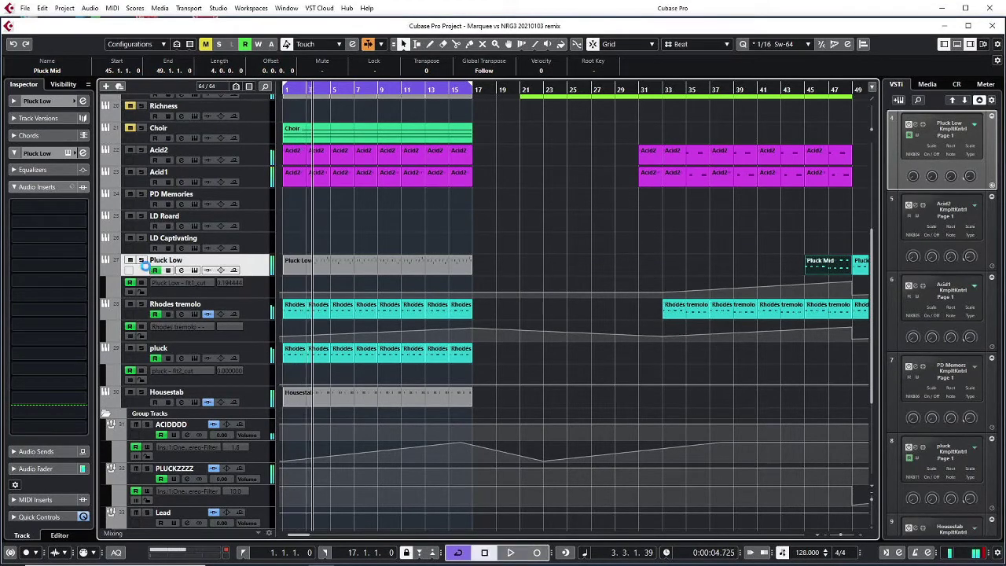
Step: Switch the LD Captivating track's Spire synth to the Soundset bank and step through its presets to CHORD - Oldschool IV
left_click(260, 245)
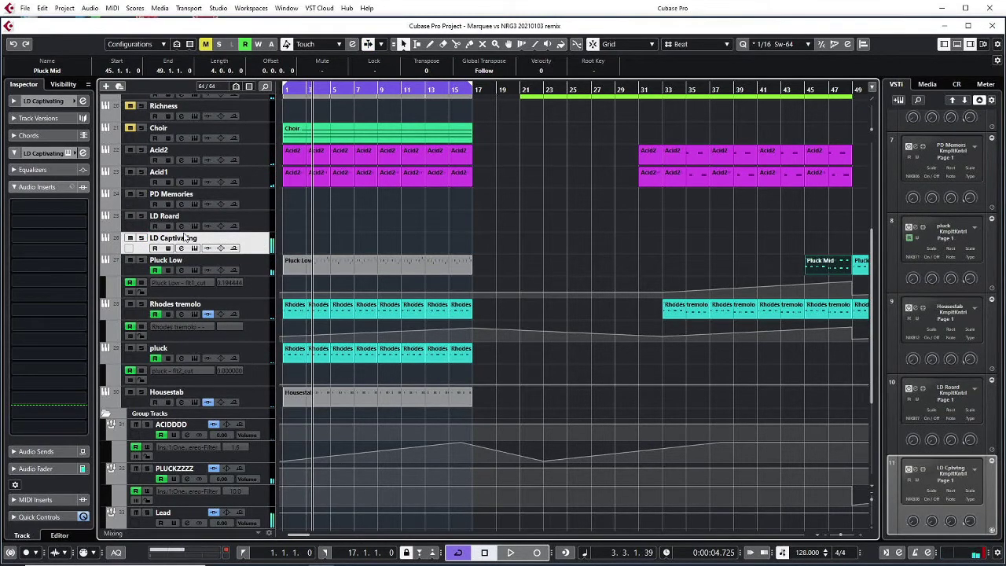
left_click(69, 153)
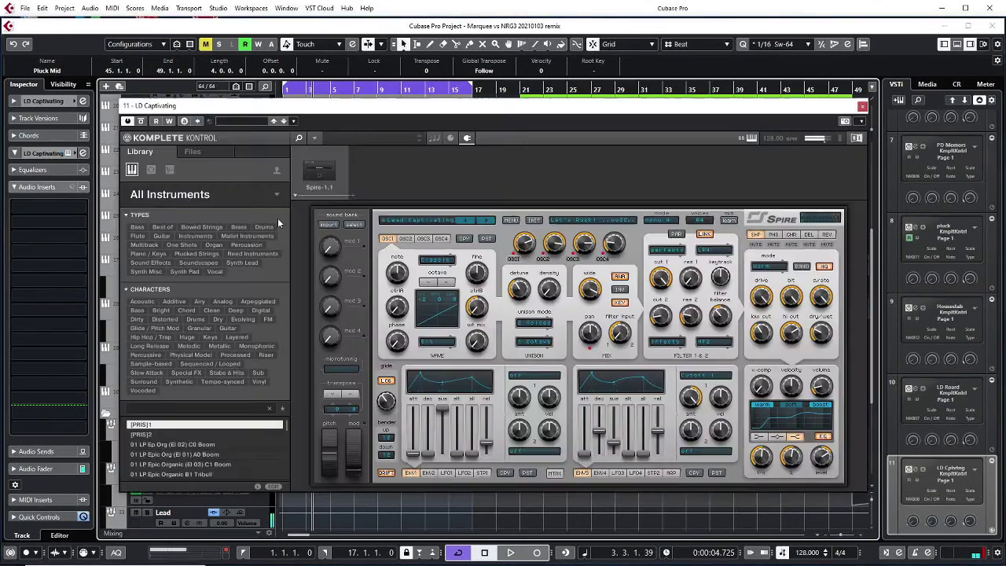
left_click(508, 221)
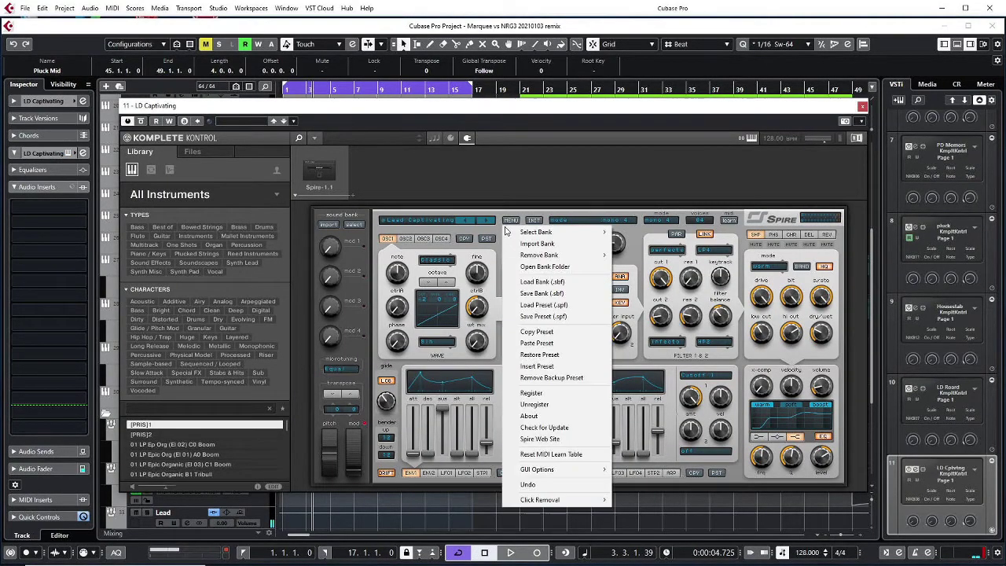
mouse_move(561, 234)
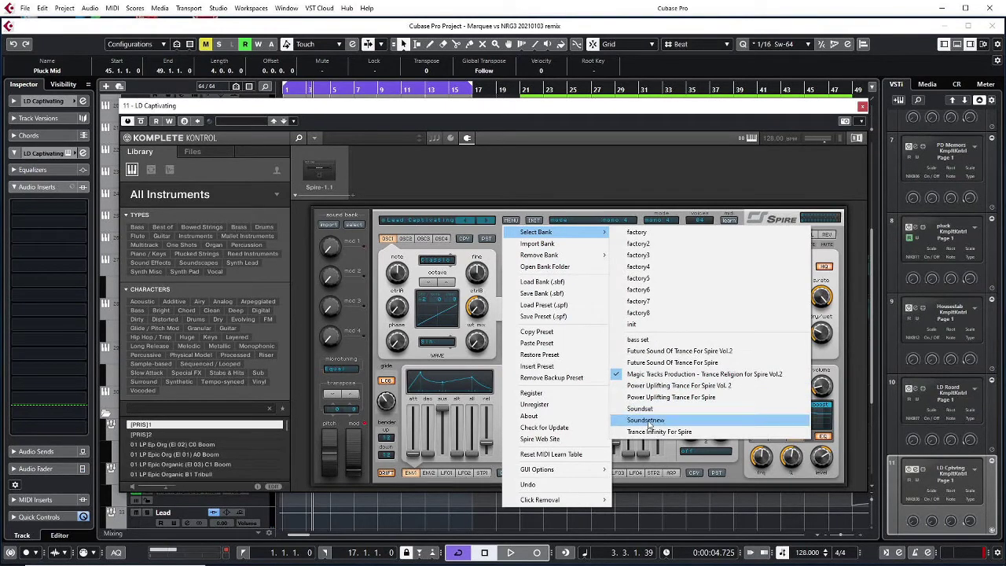
left_click(648, 412)
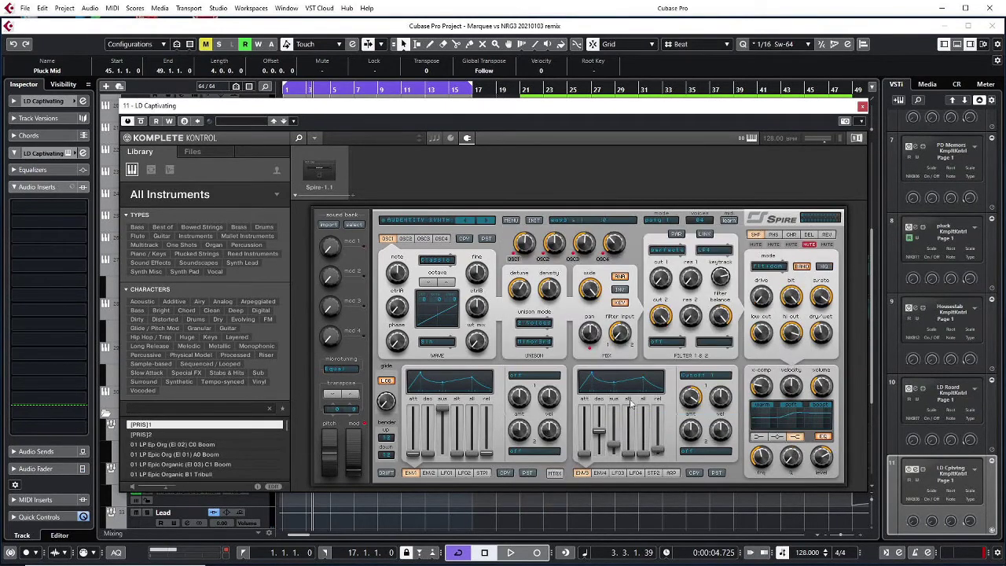
left_click(482, 223)
left_click(482, 223)
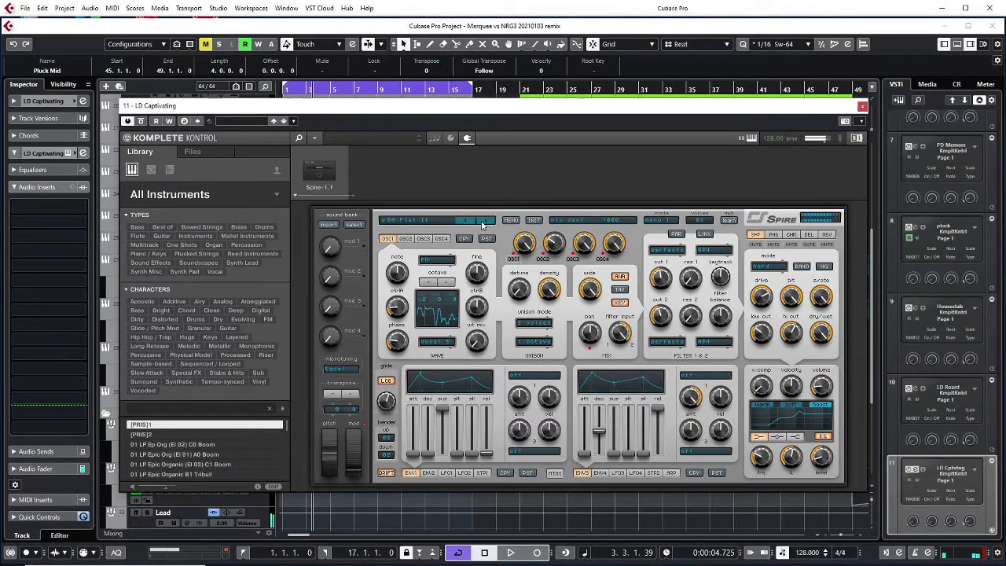
left_click(482, 224)
left_click(482, 223)
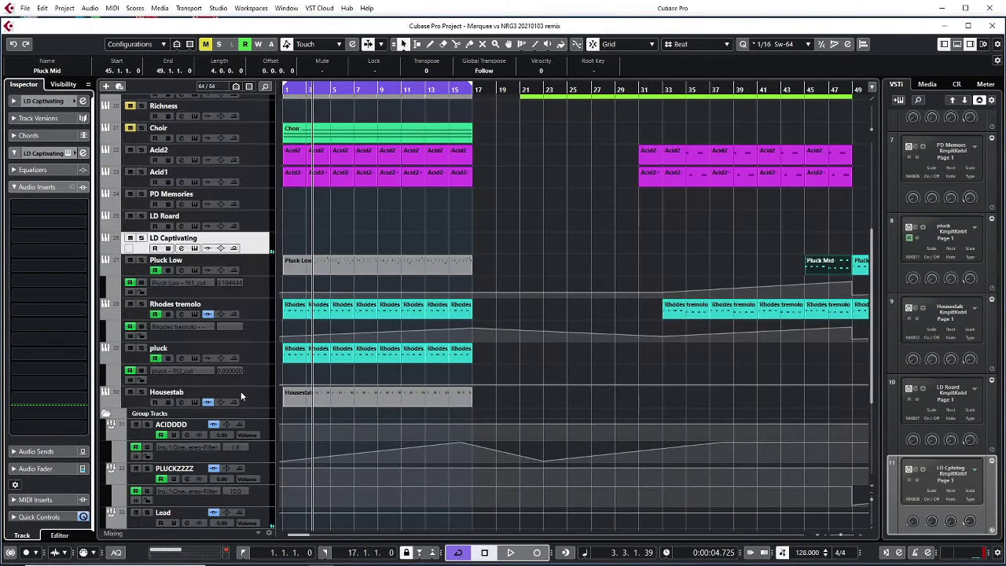
Step: Play the loop from the start with the Housestab track soloed to hear its sound
left_click(243, 397)
key("period")
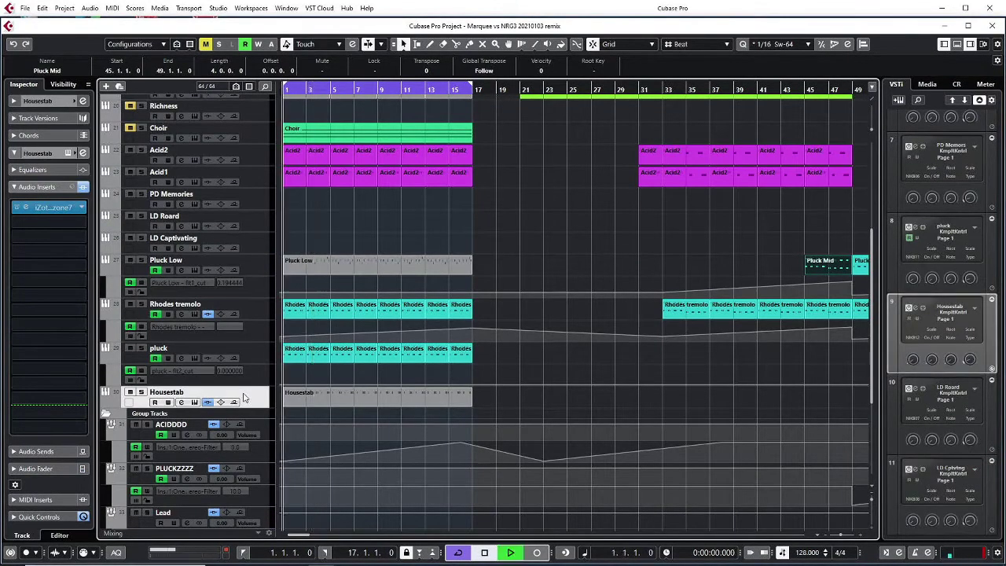
key("space")
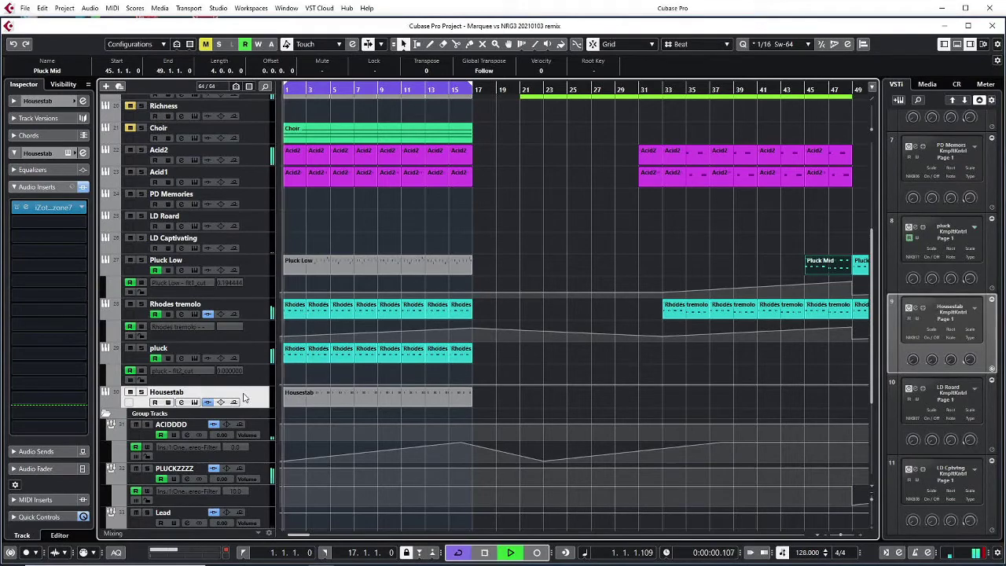
left_click(141, 391)
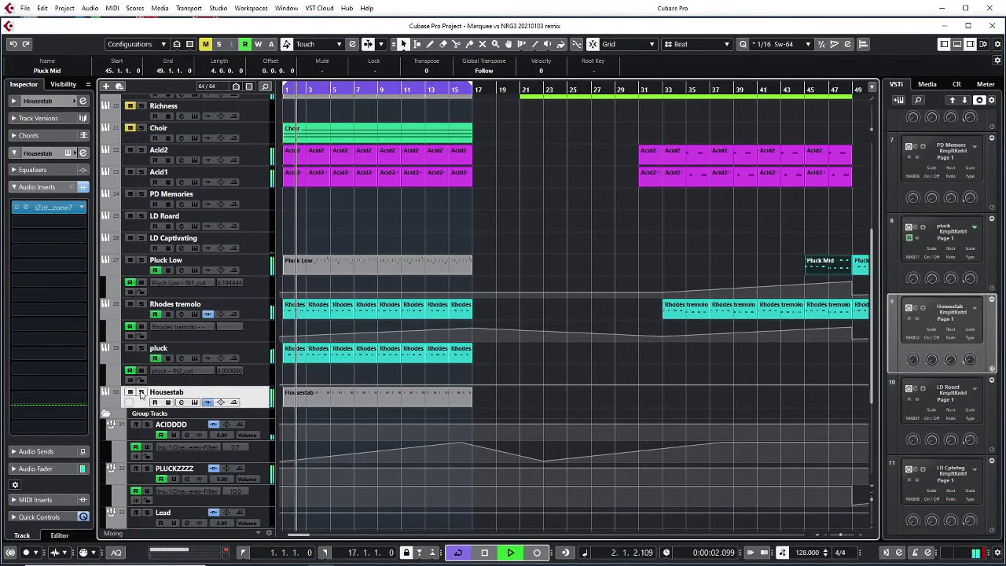
Step: Try the CHORD - Choir Stab preset on the Housestab synth during playback, return to AUDENTITY SYNTH 4 and stop
left_click(67, 155)
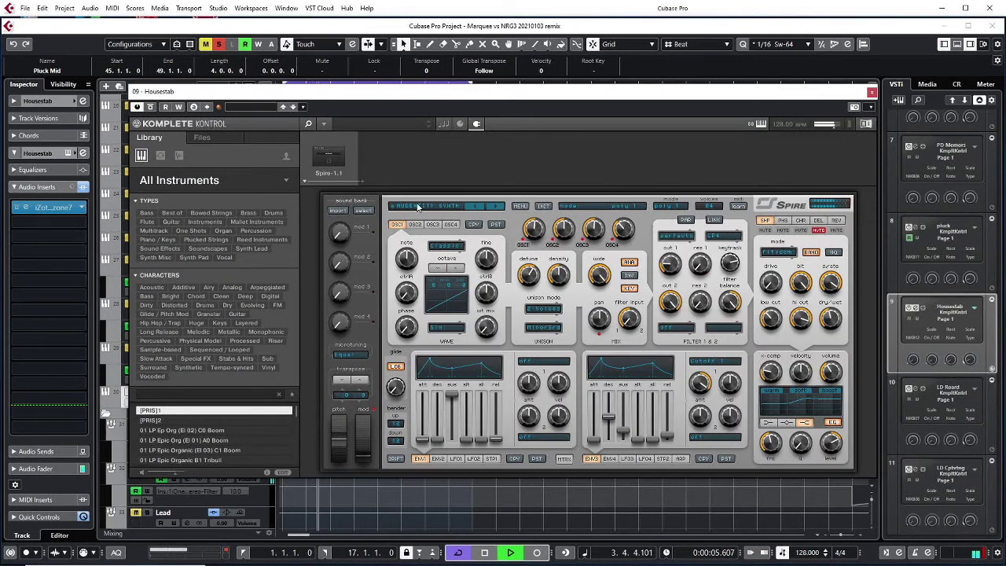
left_click(418, 206)
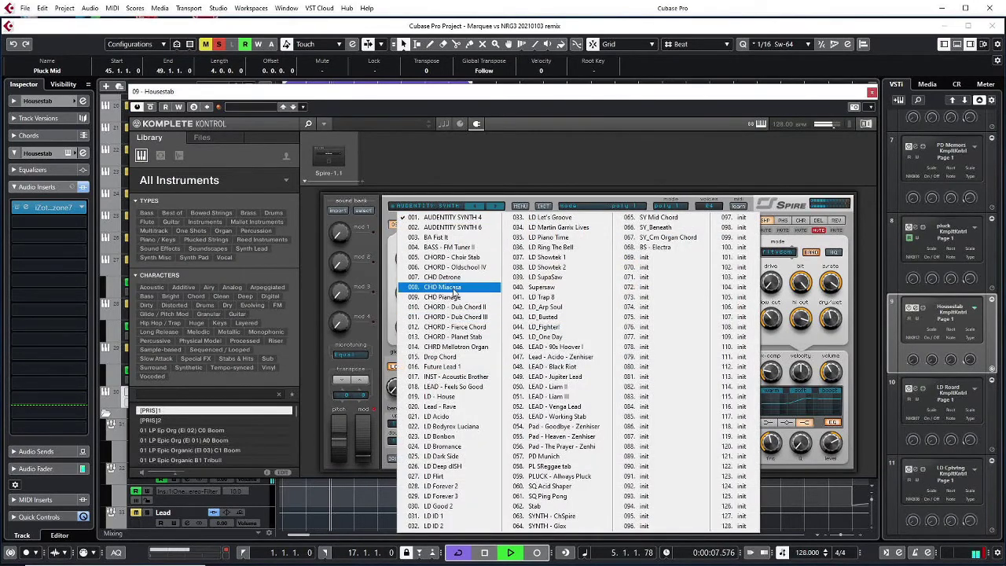
left_click(455, 258)
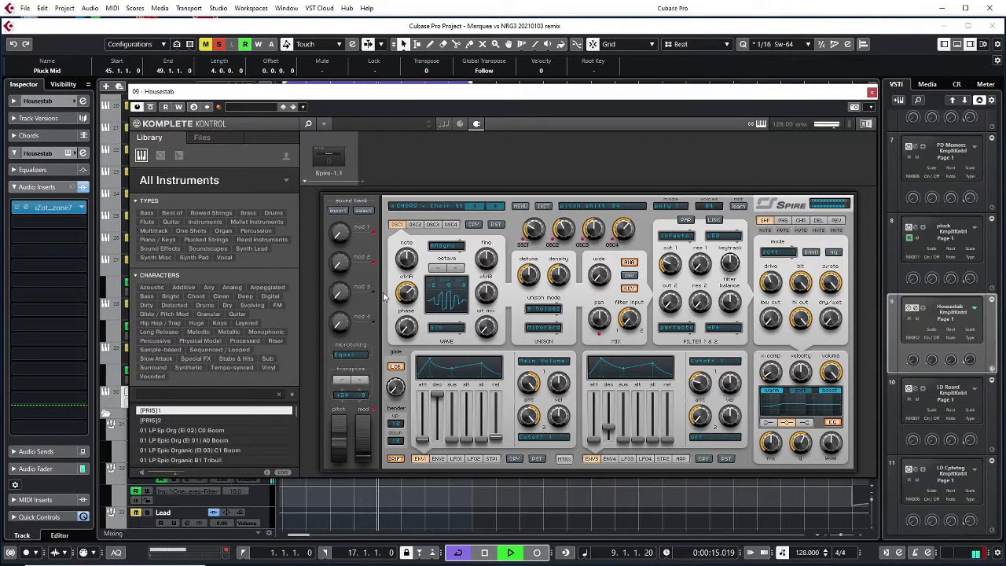
left_click(477, 206)
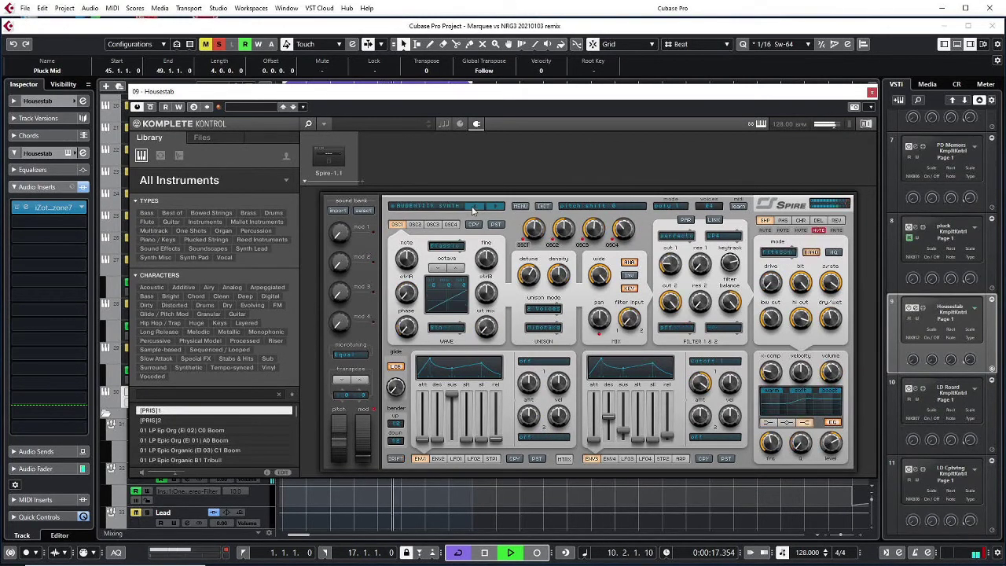
left_click(475, 208)
left_click(493, 207)
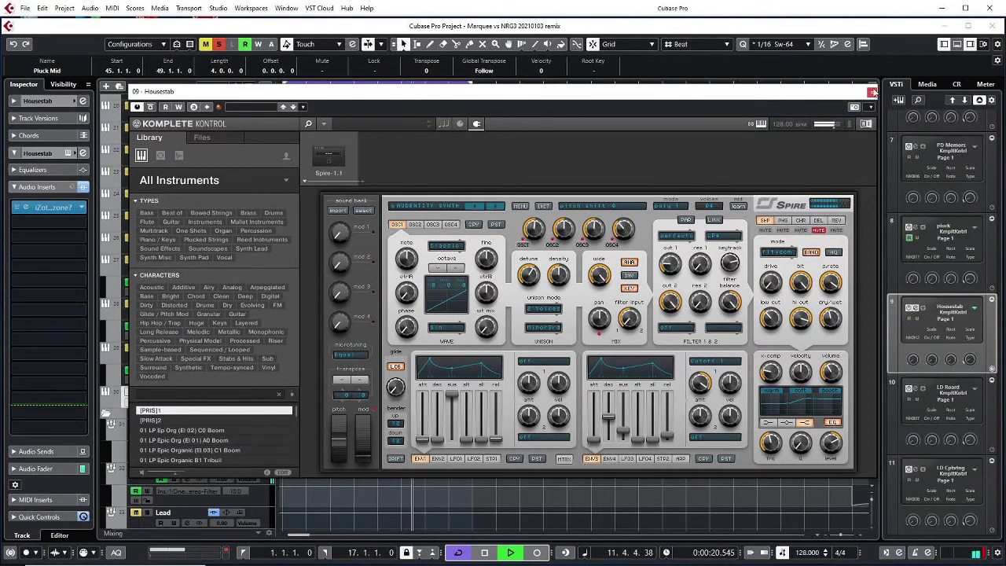
left_click(871, 92)
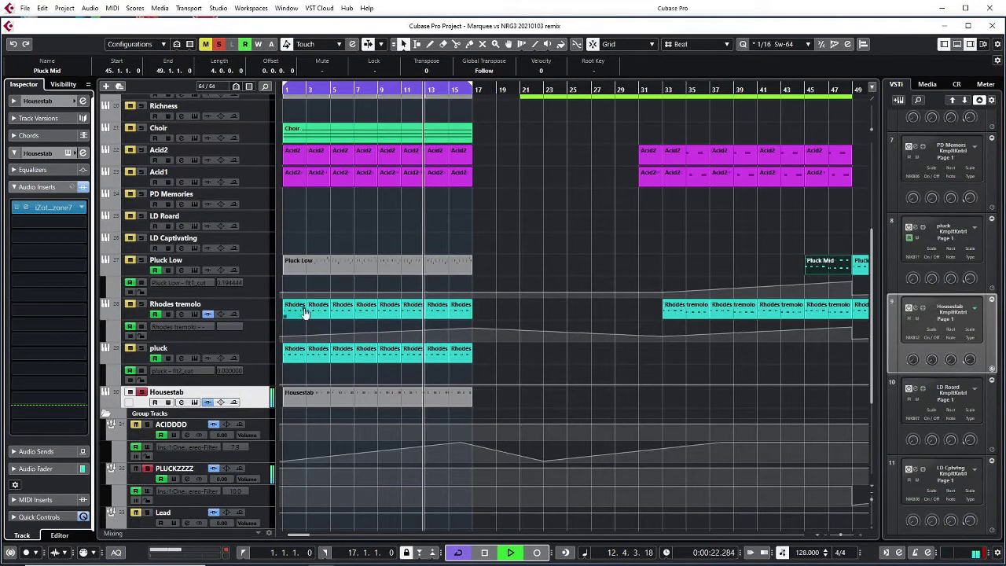
key("space")
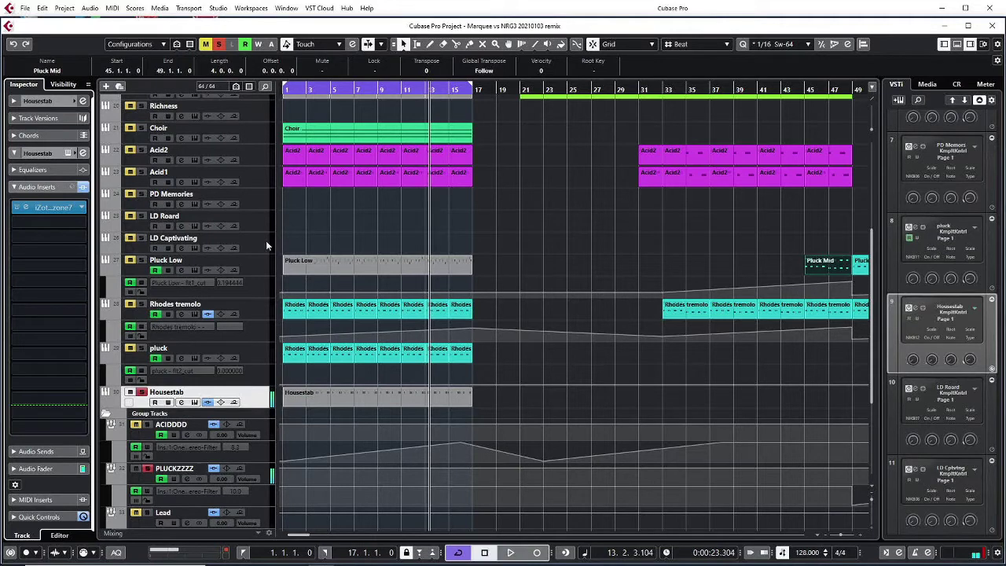
Step: Solo the LD Captivating track and step its Spire synth through the chord presets to a CHORD - Dub Chord preset
left_click(132, 245)
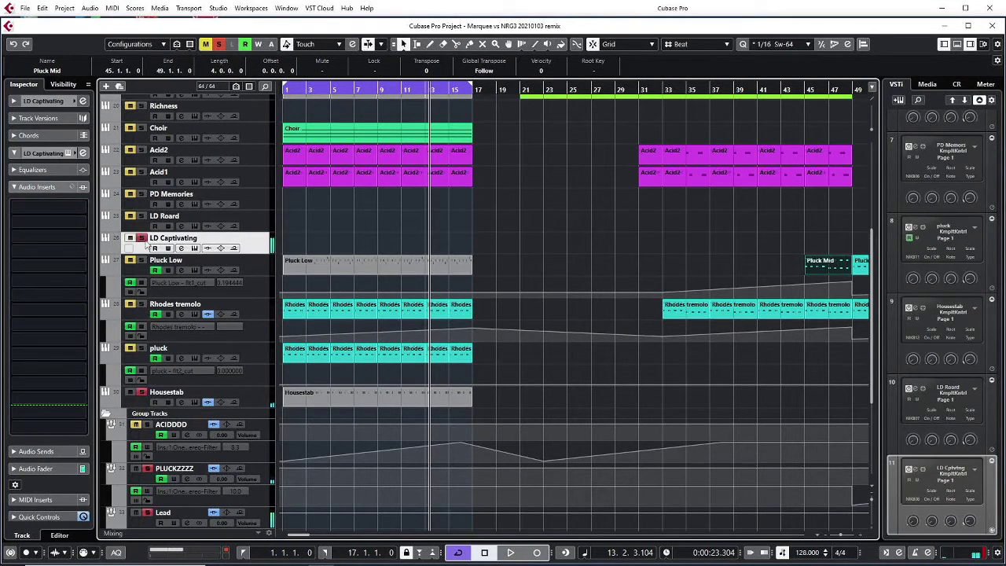
left_click(68, 153)
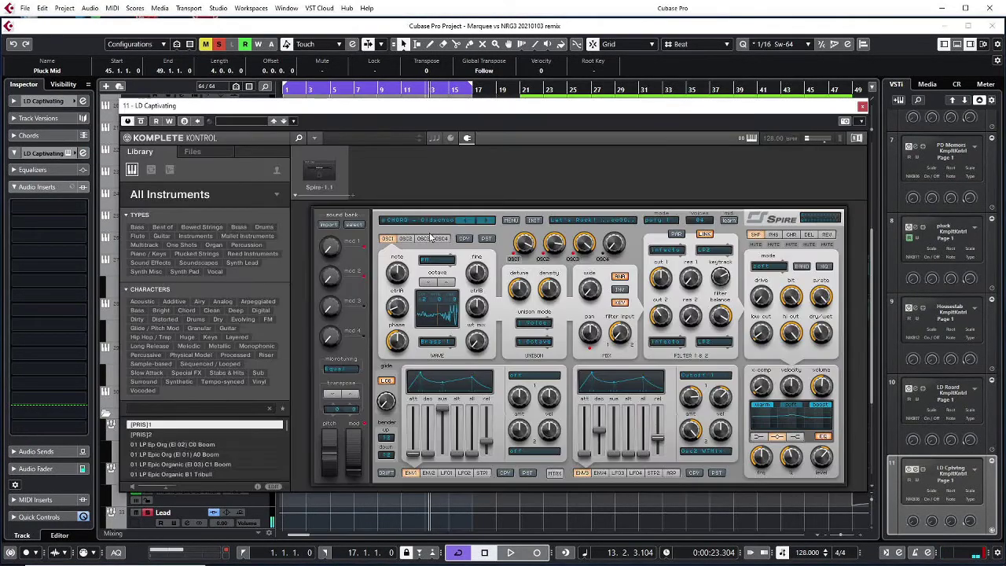
left_click(483, 222)
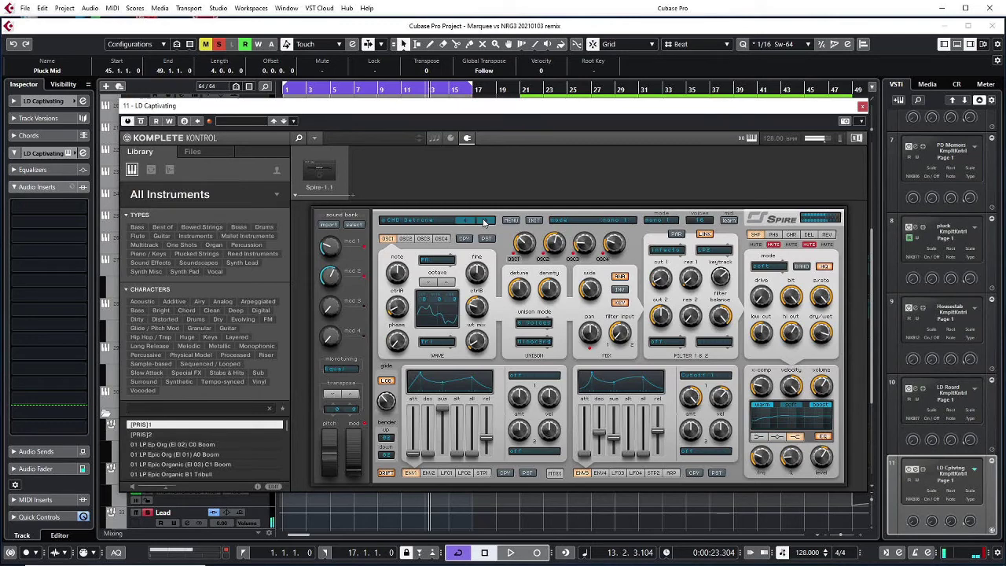
left_click(483, 222)
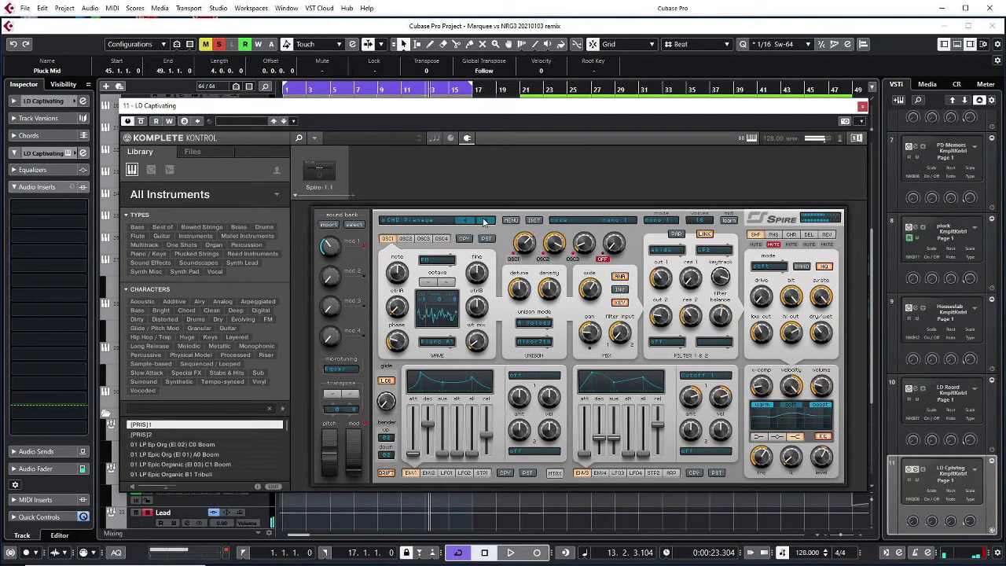
left_click(483, 222)
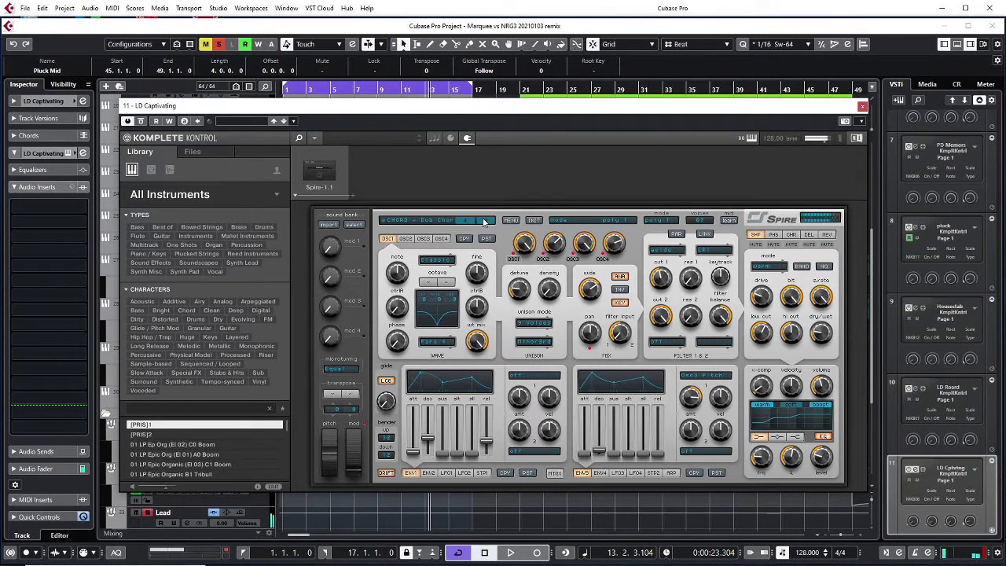
left_click(862, 106)
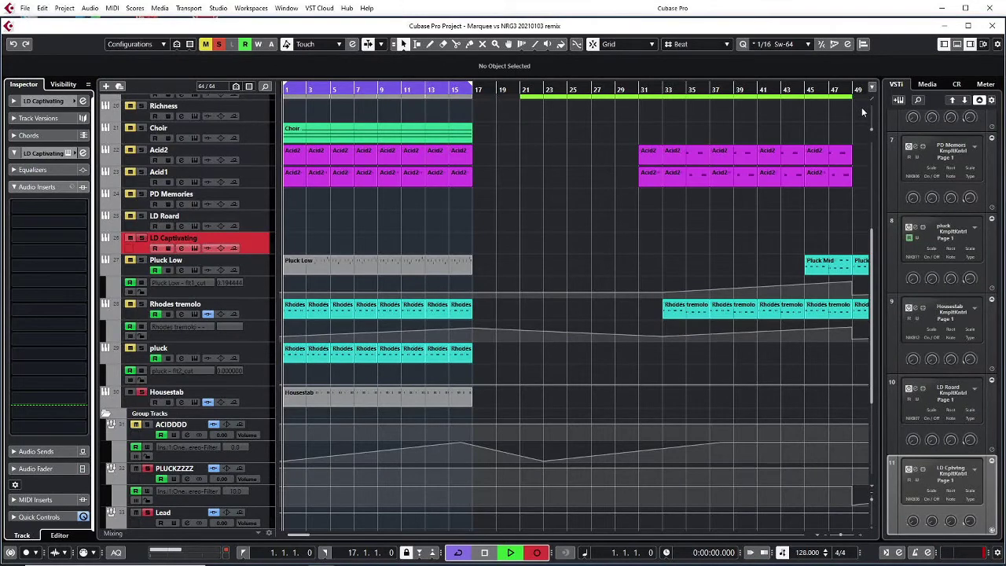
Step: Record a line of repeated A2 notes on LD Captivating from bar 1 to bar 7 and select all its notes in the Key Editor
key("space")
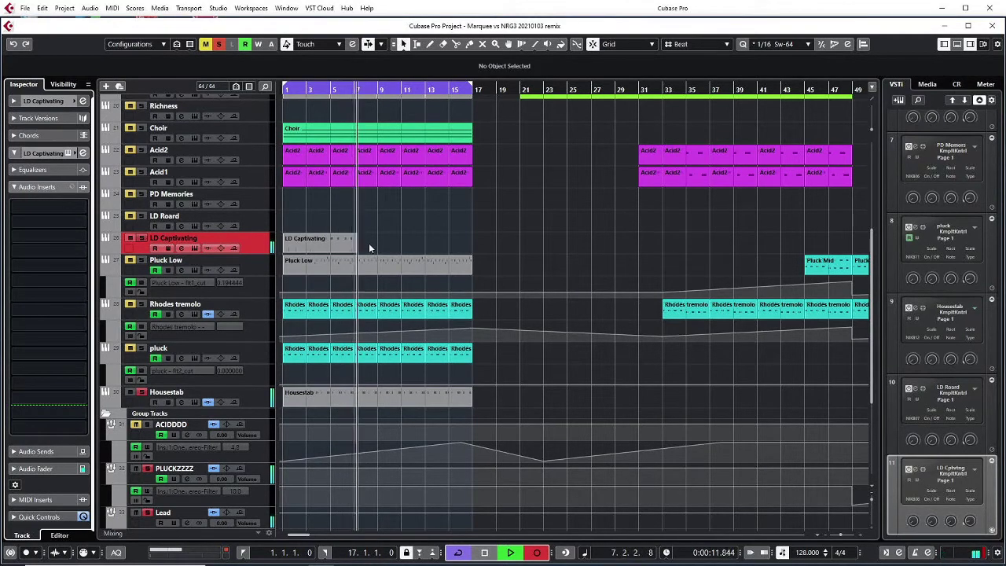
key("space")
double_click(369, 246)
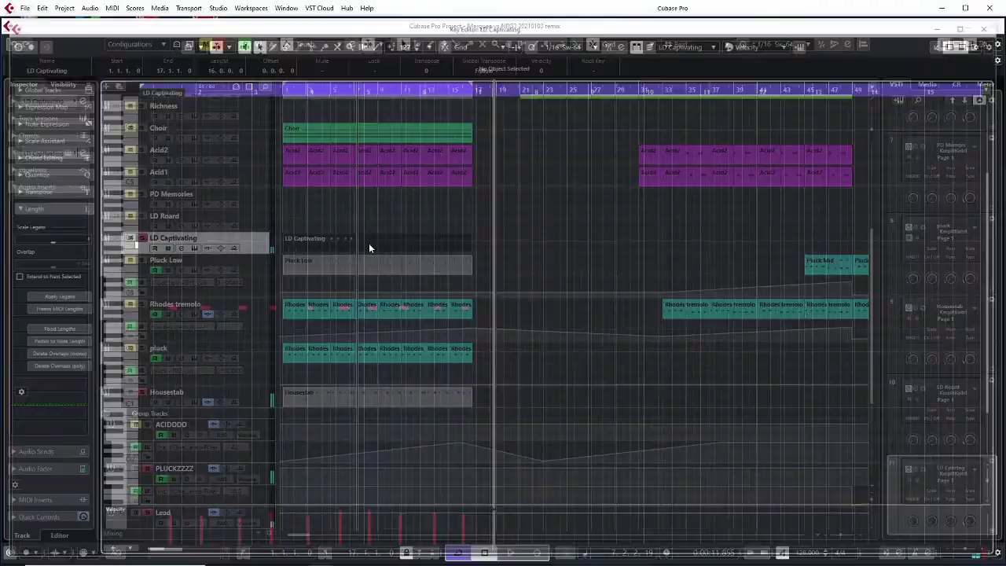
key("ctrl+a")
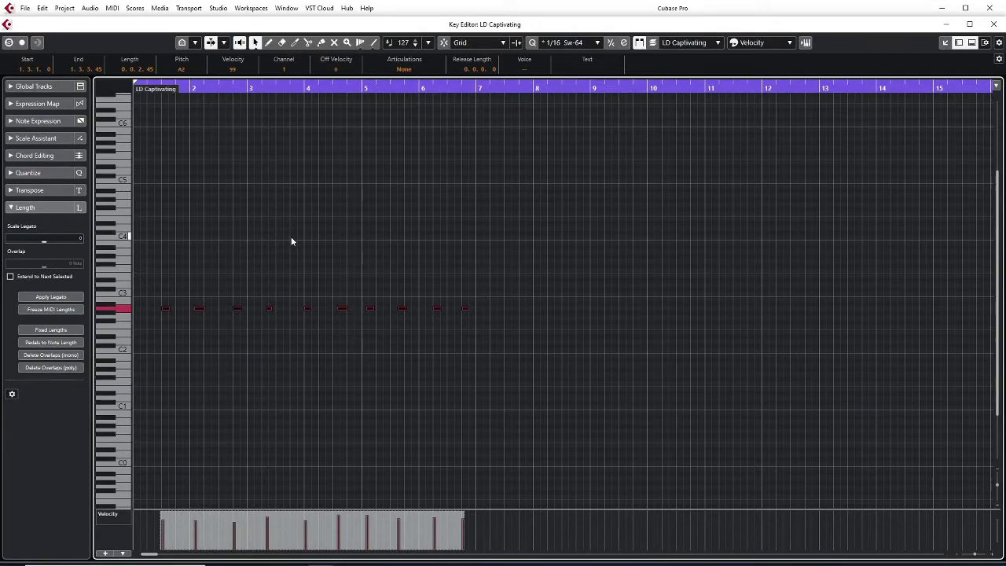
key("Escape")
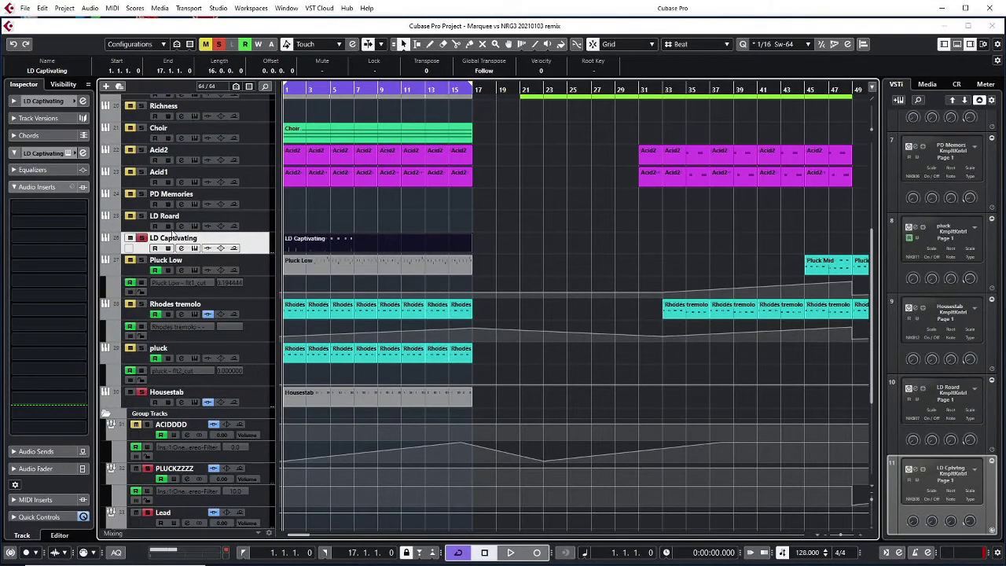
Step: Clear all solos, play the loop from the start and mute the Pluck Low, Rhodes tremolo and pluck tracks
left_click(220, 47)
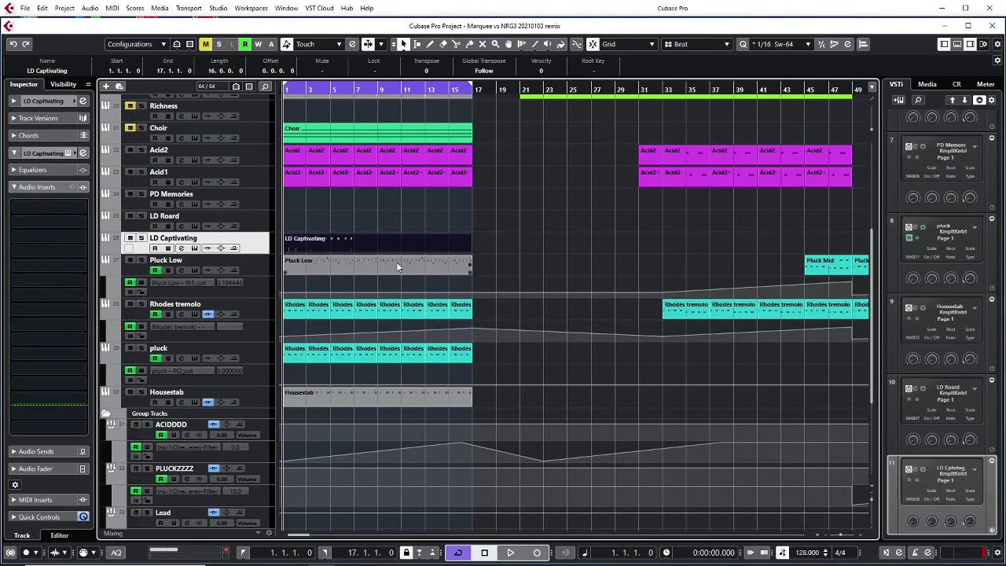
key("space")
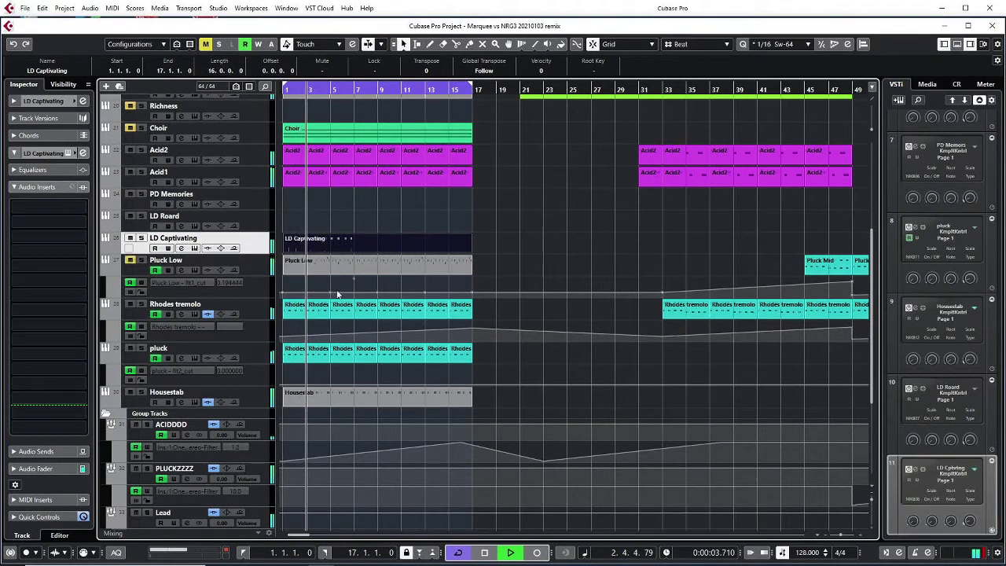
left_click(130, 303)
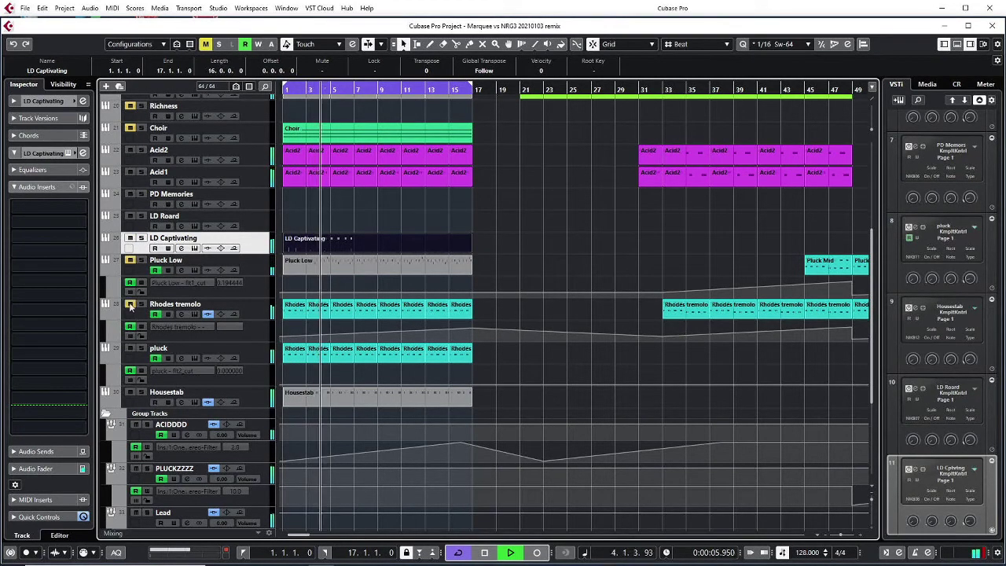
left_click(131, 347)
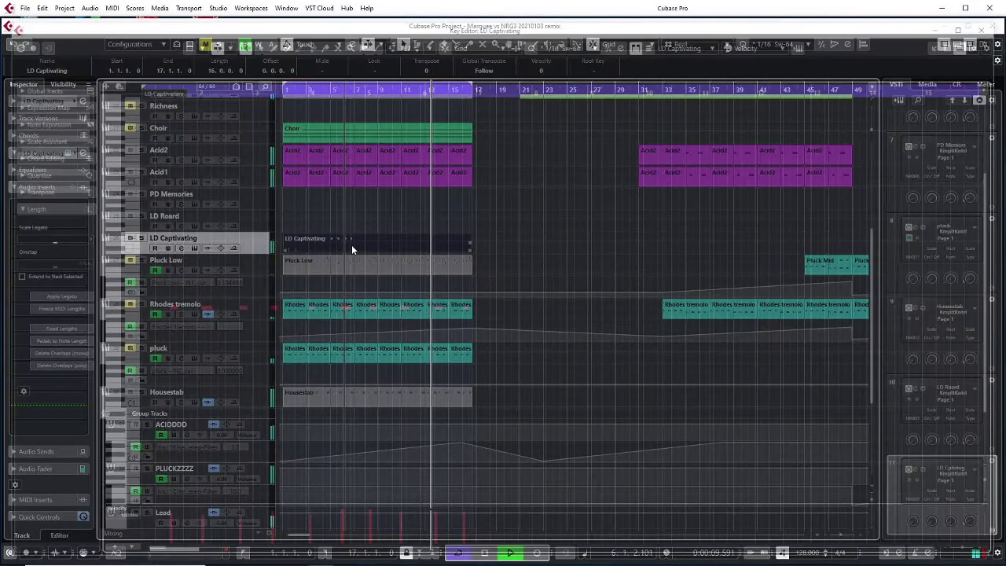
Step: Look over the recorded notes of the LD Captivating part in the Key Editor during playback
double_click(351, 246)
key("Return")
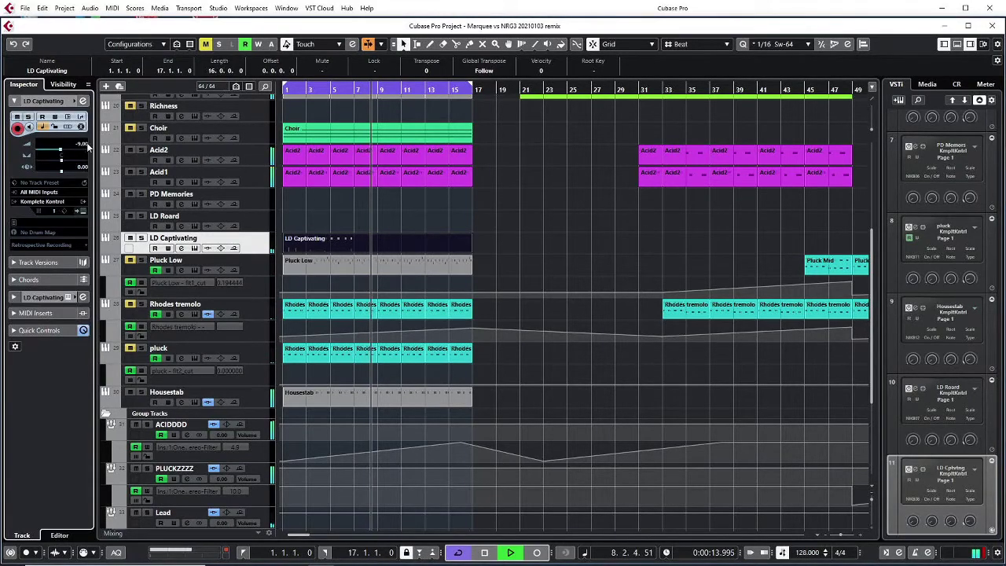
Step: Set the LD Captivating track's volume to 0.00 and restart playback of the loop from bar 1
double_click(84, 146)
type("0")
key("Return")
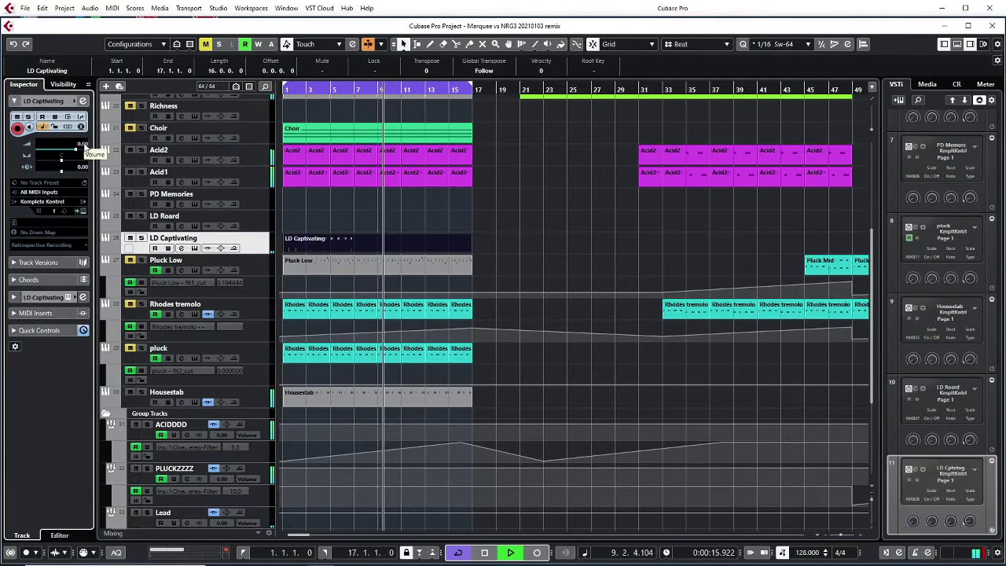
key("Down")
key("Down")
key("Down")
key("Down")
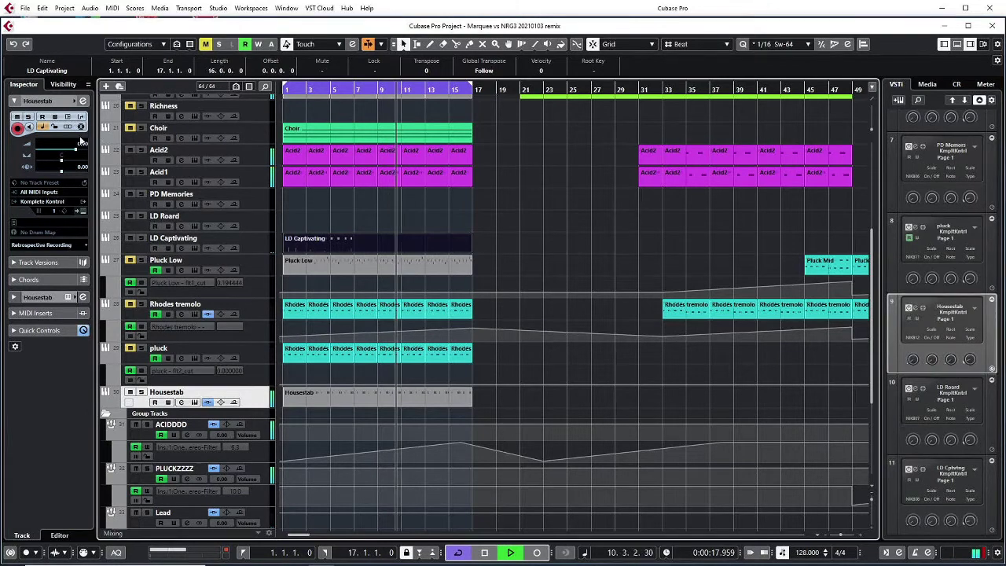
key("space")
key("space")
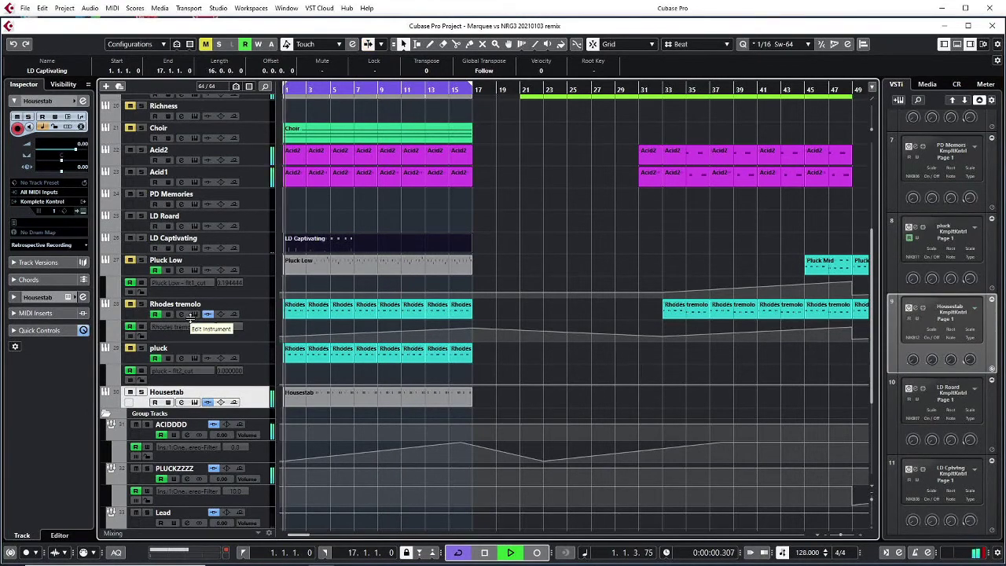
Step: Examine the recorded notes of the LD Captivating part in the Key Editor while the loop plays
left_click(255, 246)
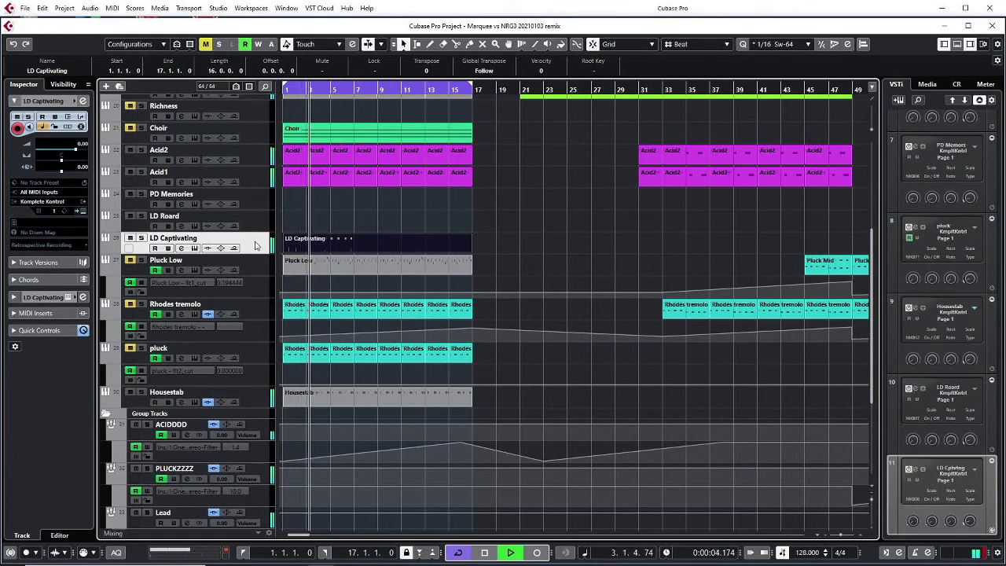
double_click(330, 245)
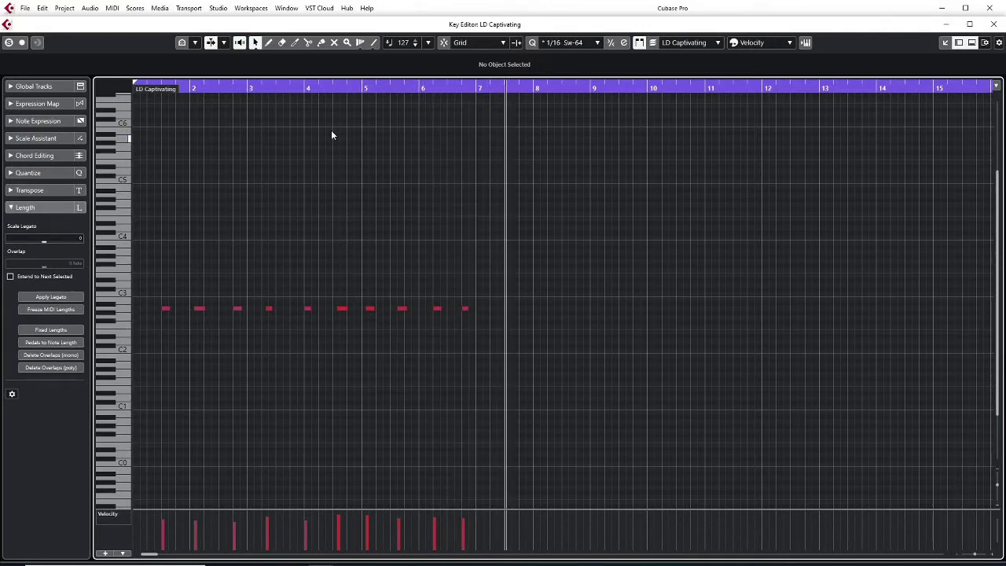
left_click(358, 86)
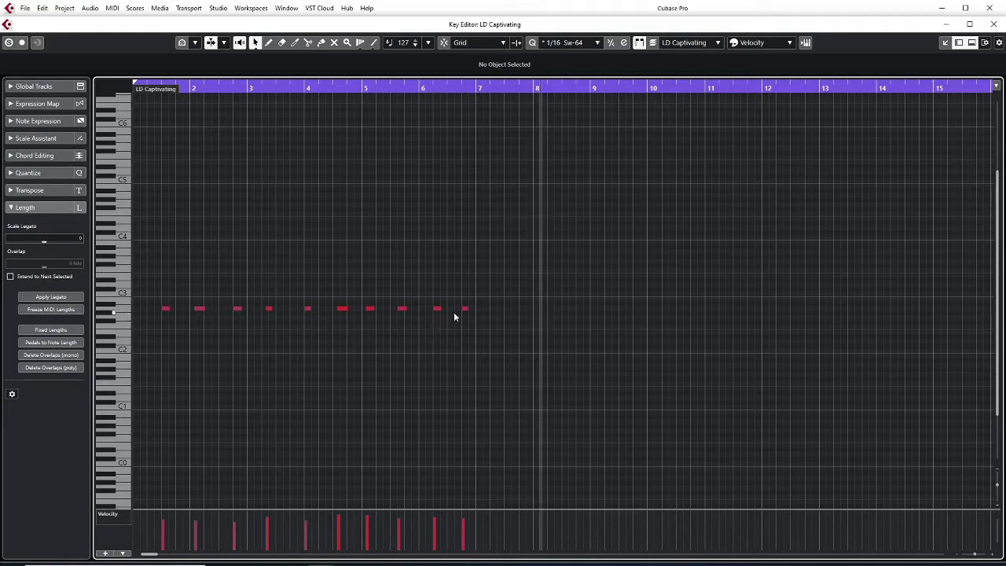
key("Return")
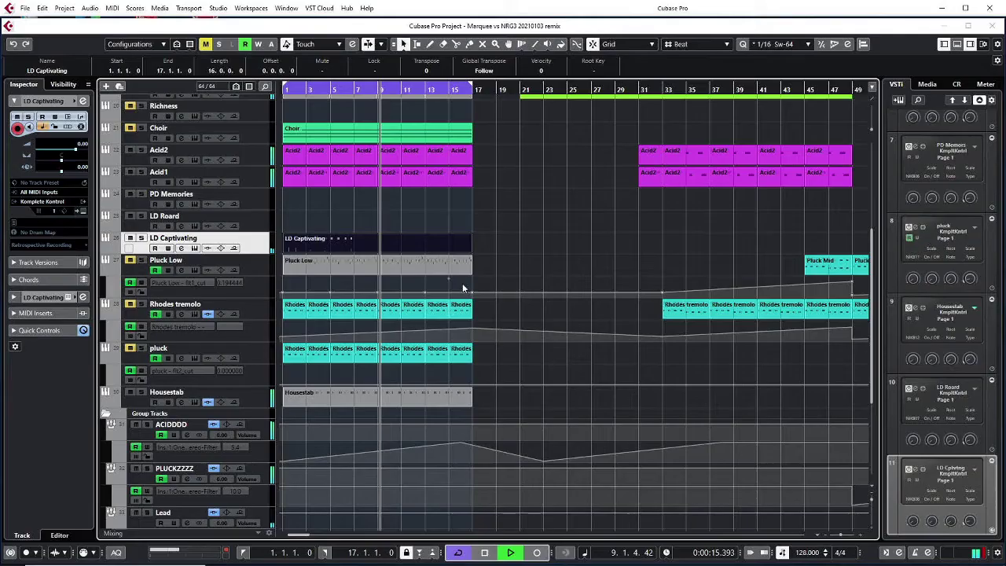
Step: Split the LD Captivating part at bars 6 and 7 and delete everything except the one-bar piece between them
right_click(378, 249)
left_click(437, 255)
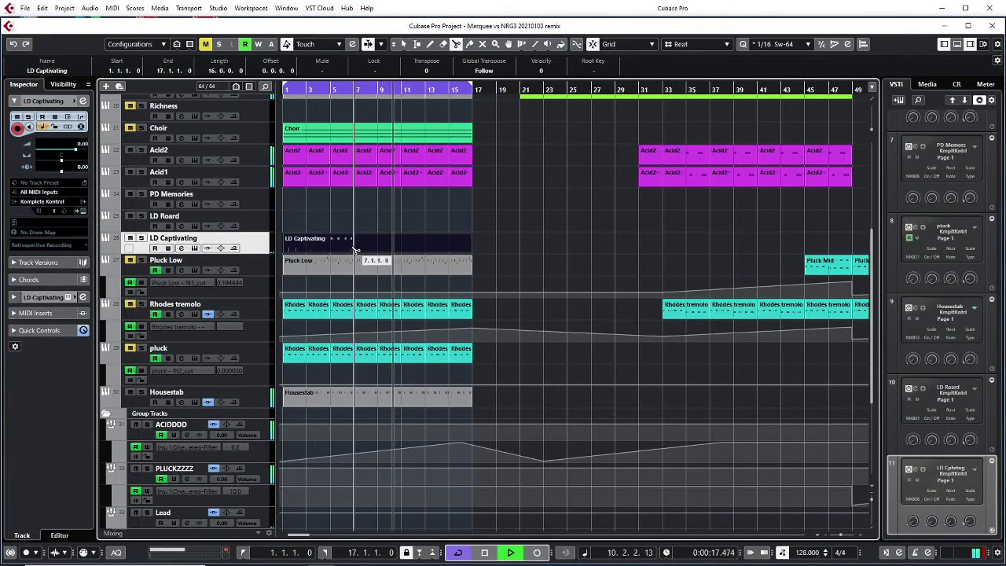
left_click(343, 249)
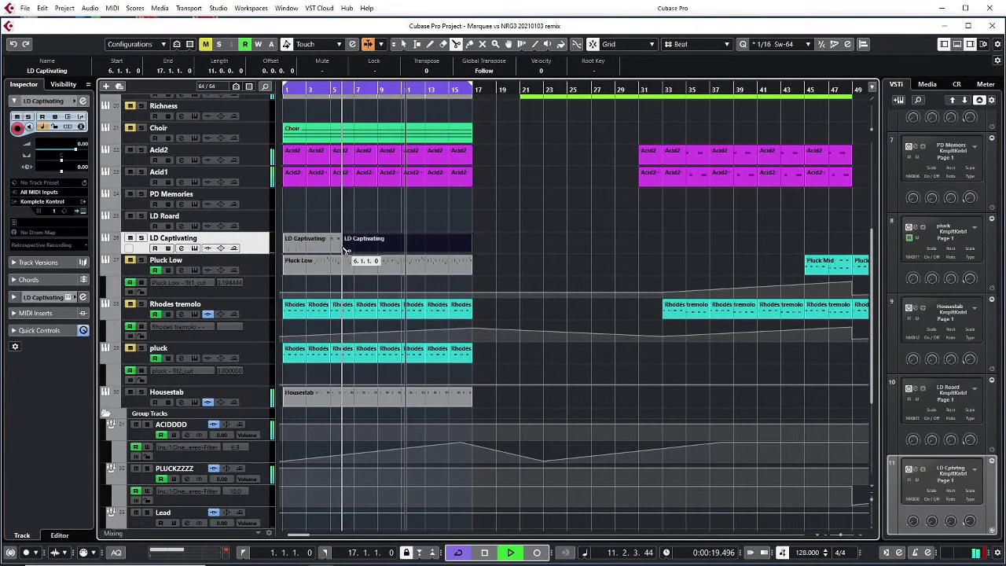
left_click(355, 251)
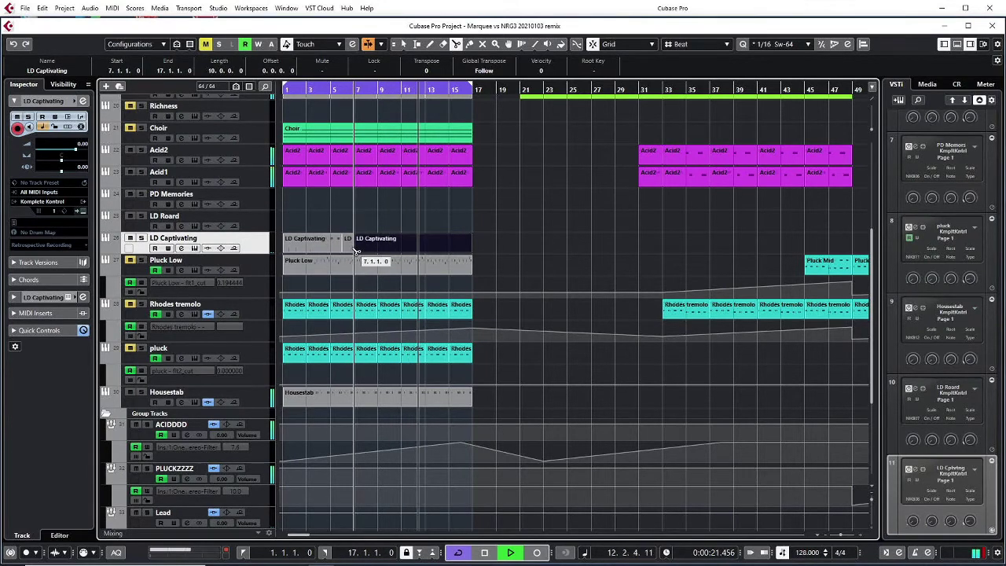
key("1")
key("Delete")
left_click(332, 242)
key("Delete")
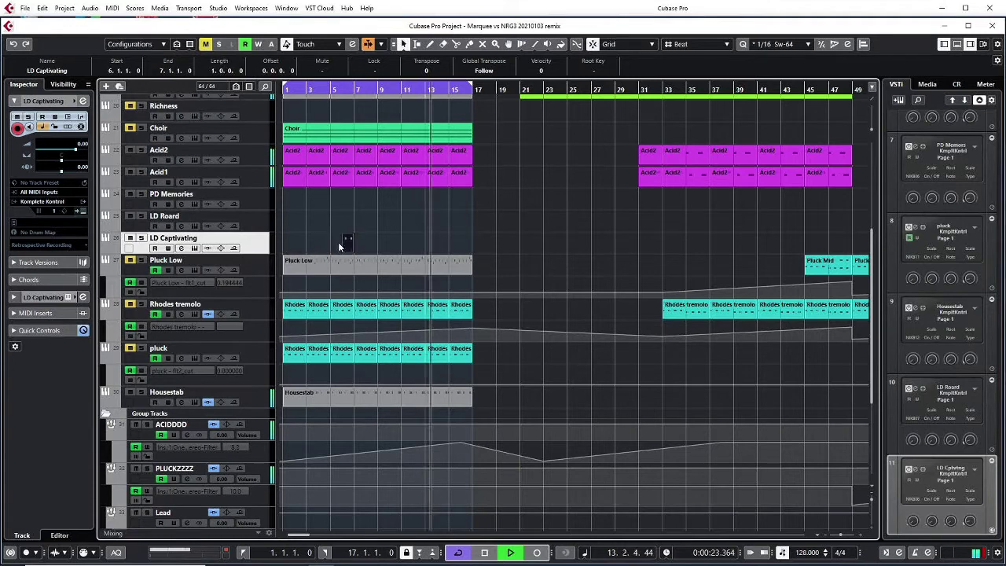
Step: Repeat the one-bar LD Captivating piece until copies fill all 16 bars of the loop
key("ctrl+d")
key("ctrl+d")
key("ctrl+d")
key("ctrl+d")
key("ctrl+d")
key("ctrl+d")
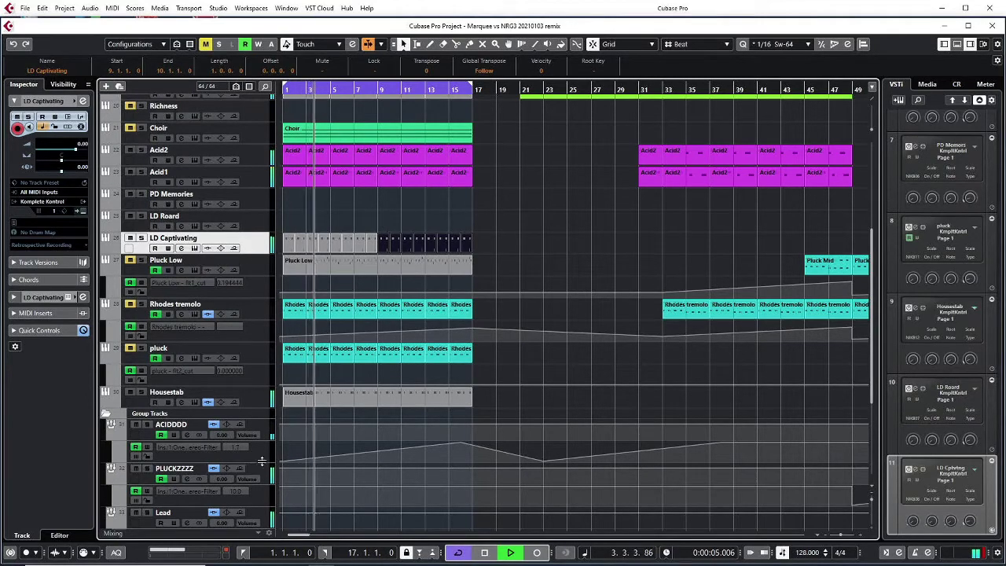
Step: Raise the filter automation of the Lead group track to 10.0 across the 16-bar loop
scroll(234, 495, "down", 4)
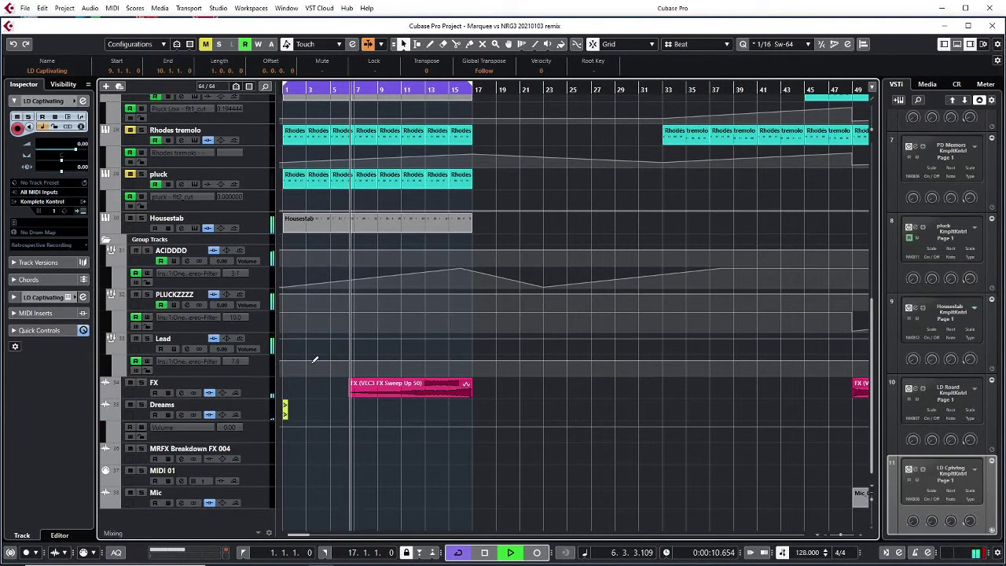
mouse_move(314, 361)
left_mouse_down()
mouse_move(348, 346)
mouse_move(462, 335)
mouse_move(483, 353)
left_mouse_up()
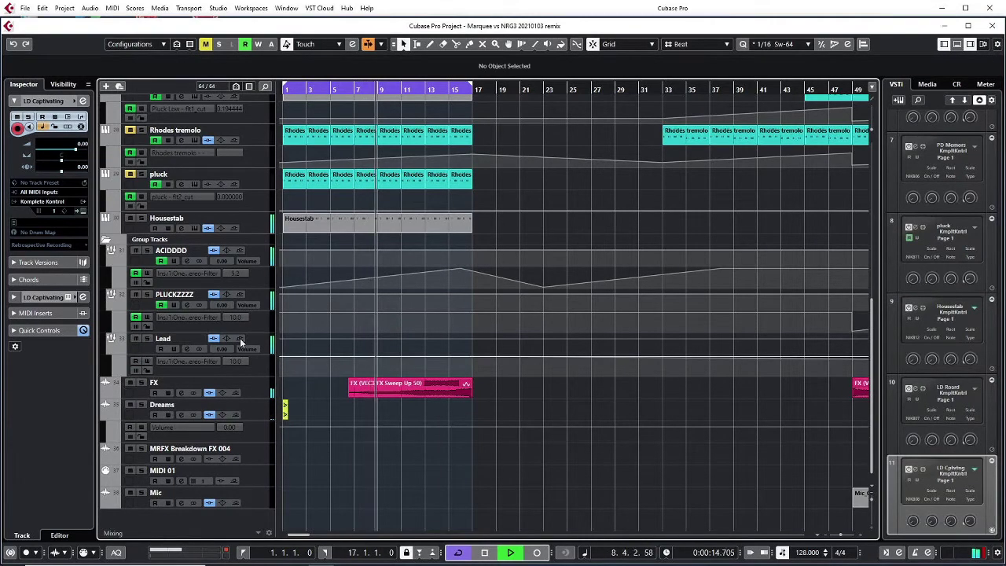
scroll(297, 310, "up", 5)
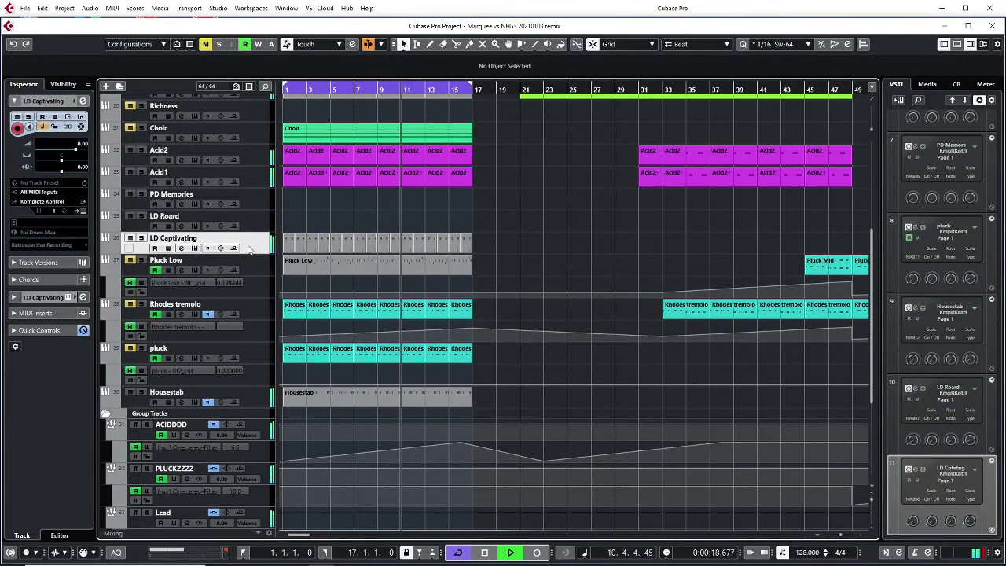
Step: Check the Spire preset of LD Captivating in its instrument window and solo the track
left_click(81, 201)
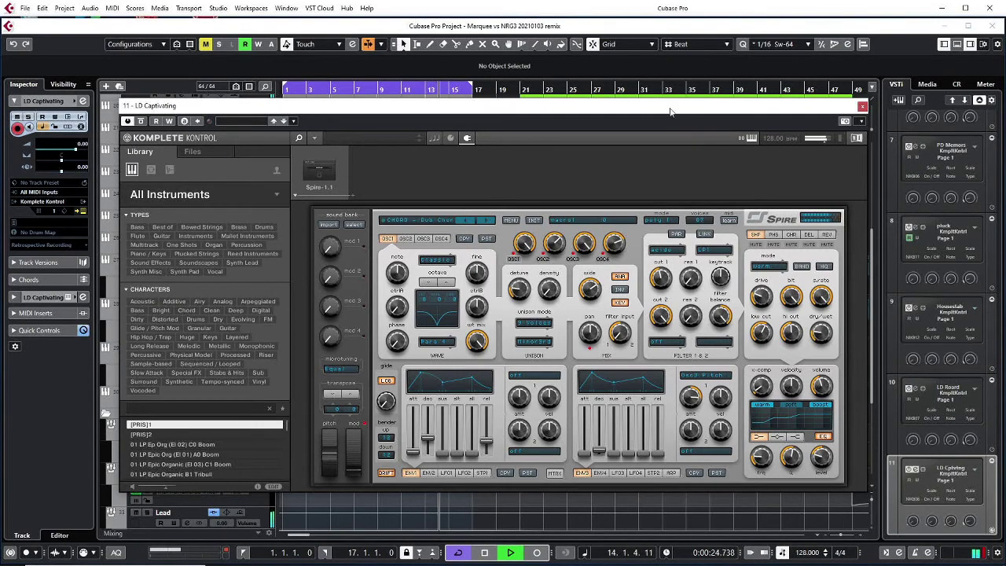
left_click_drag(662, 109, 798, 171)
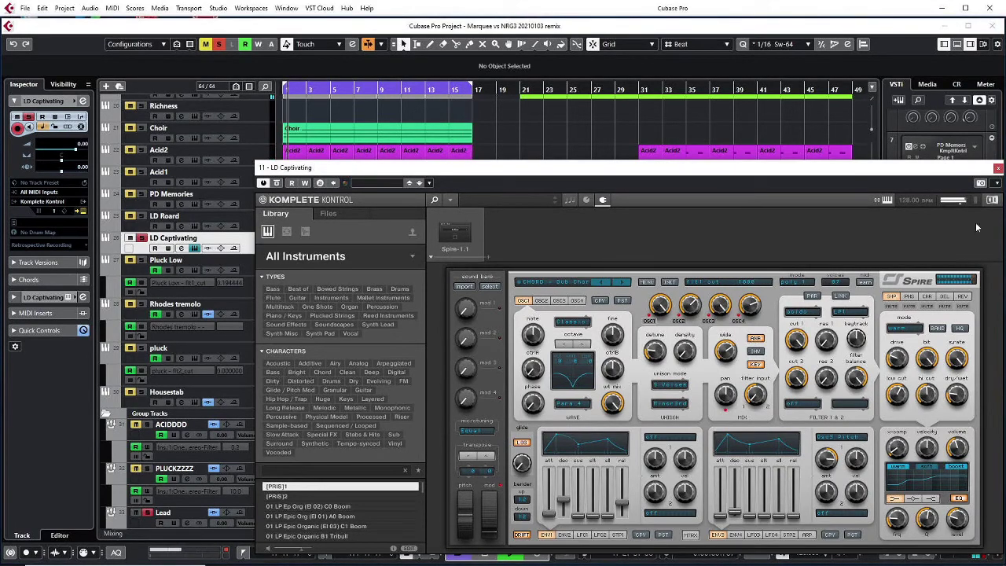
left_click(998, 169)
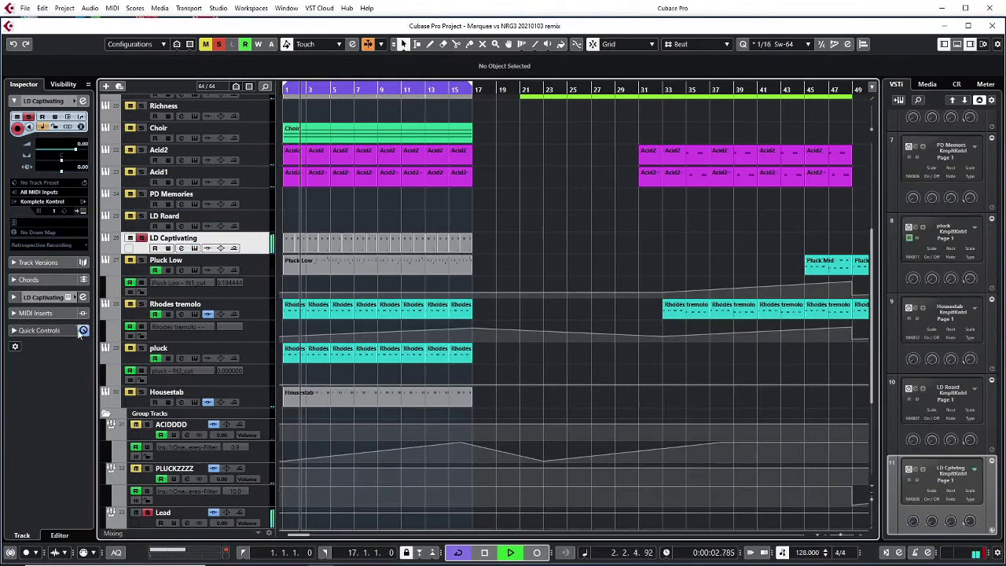
Step: Rename the LD Captivating track as Dub Chord
double_click(173, 237)
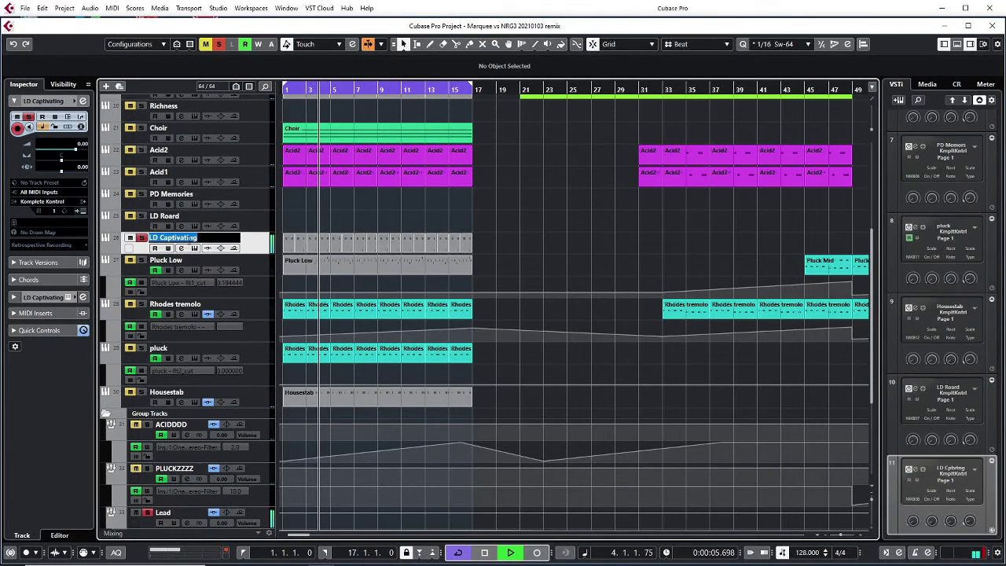
type("D")
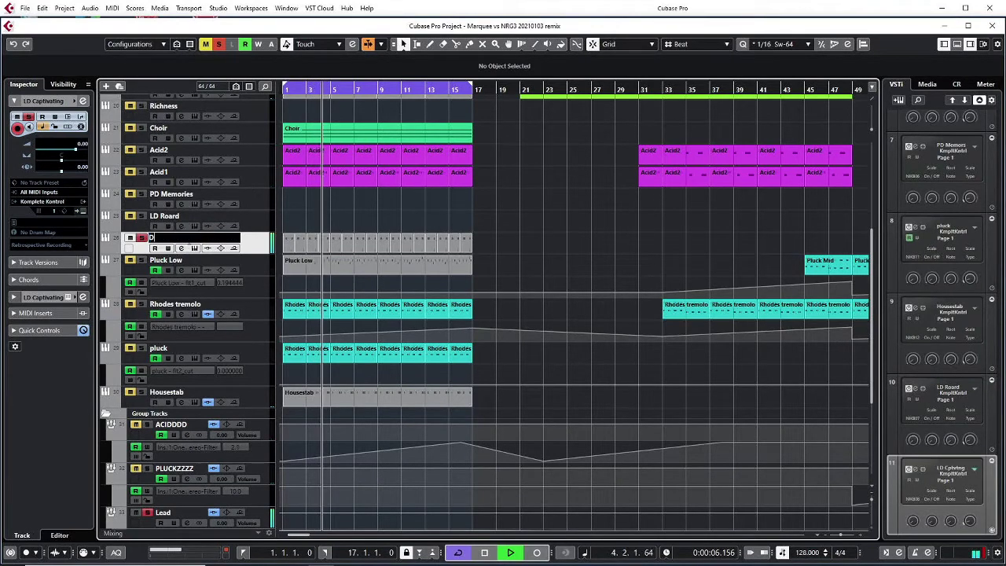
type("ub")
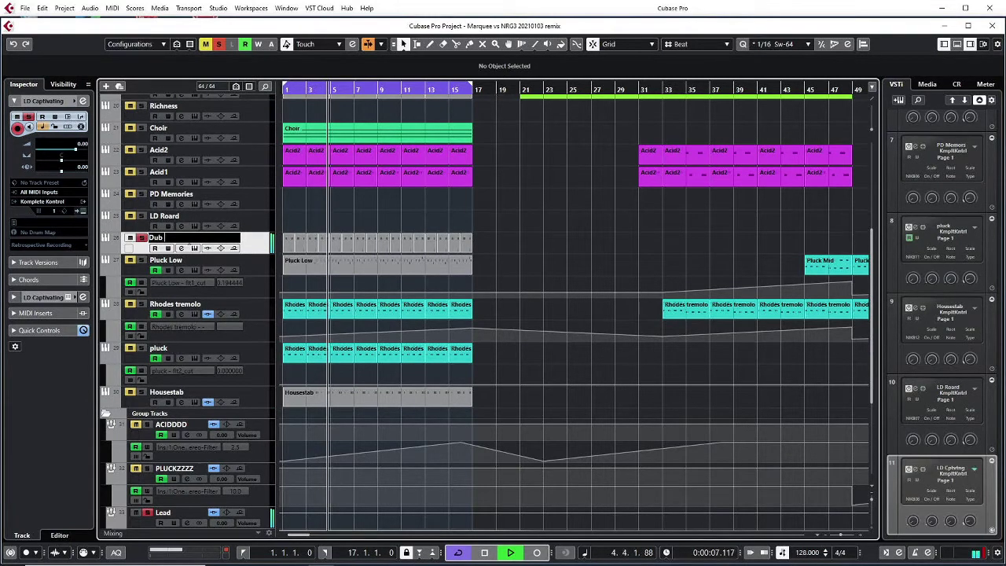
type(" Chord")
key("Return")
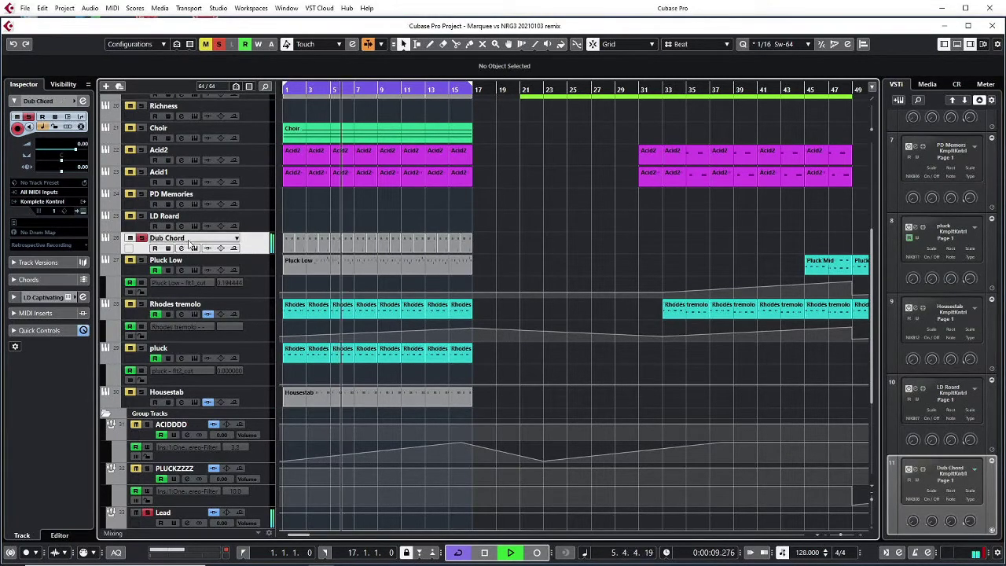
Step: Glue all the one-bar pieces on the Dub Chord track into a single 16-bar part
right_click(297, 238)
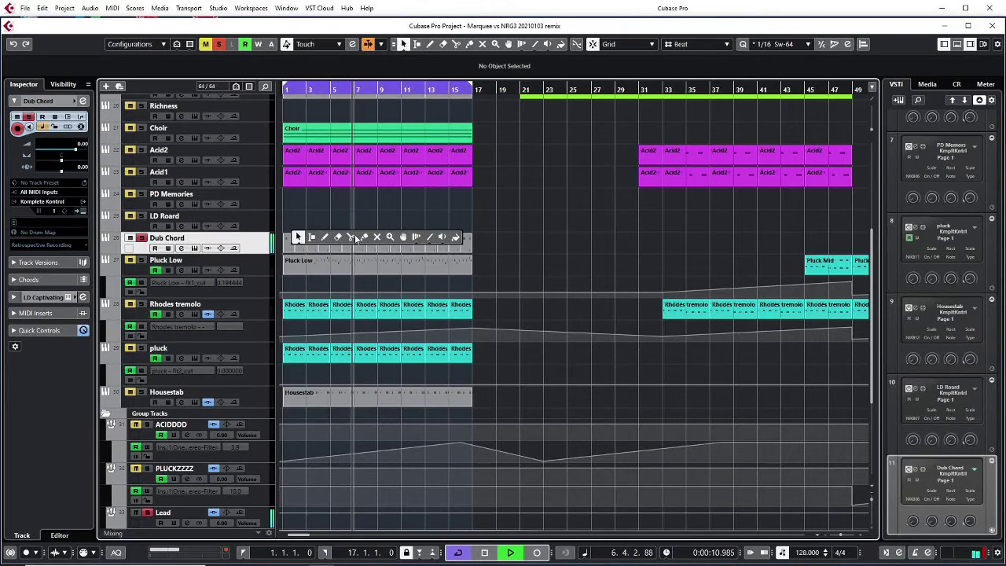
left_click(362, 237)
right_click(287, 244)
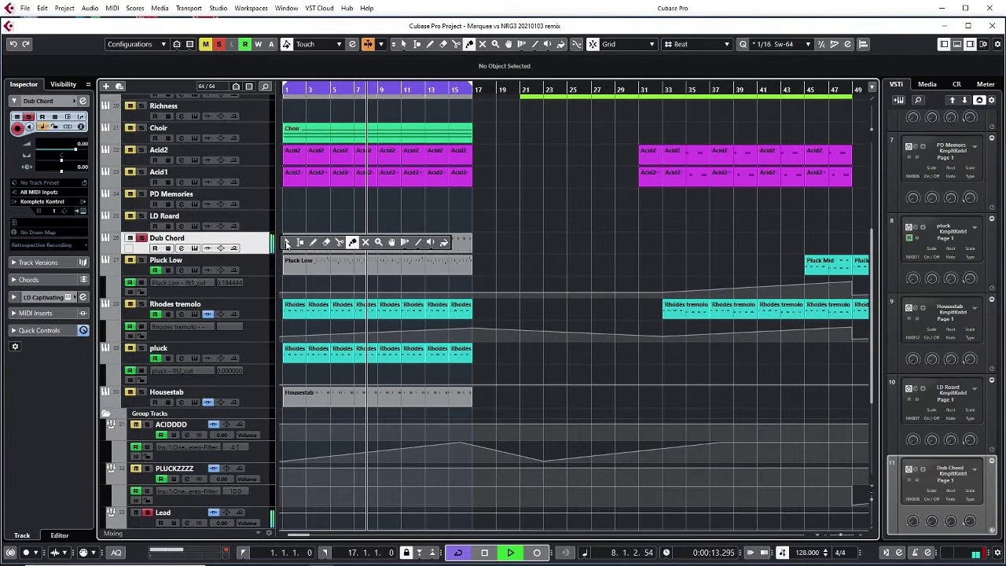
left_click(286, 244)
Step: Delete all Aftertouch data from the Dub Chord part in the Key Editor, then return to the project
double_click(304, 246)
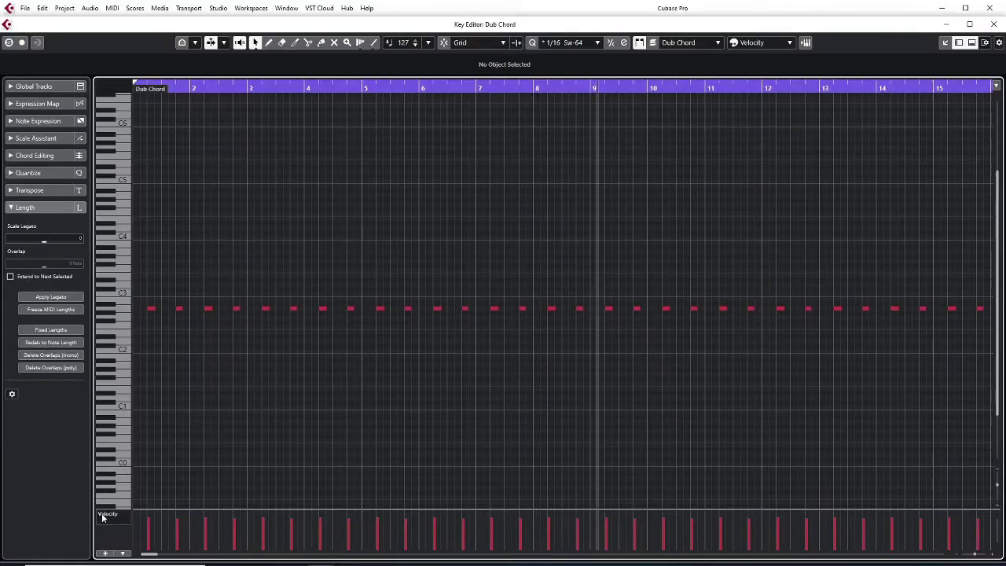
left_click(101, 512)
left_click(125, 283)
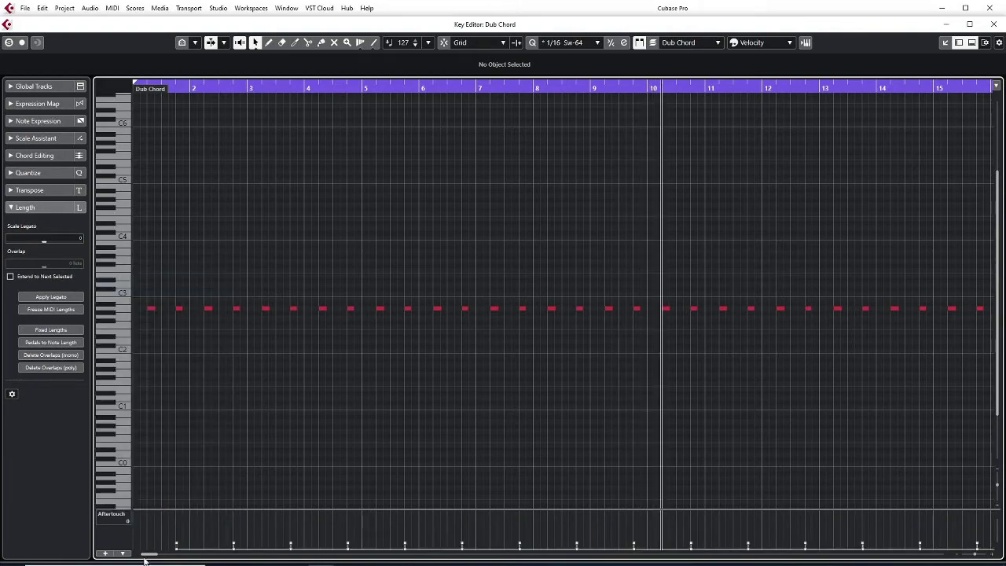
left_click_drag(159, 522, 934, 560)
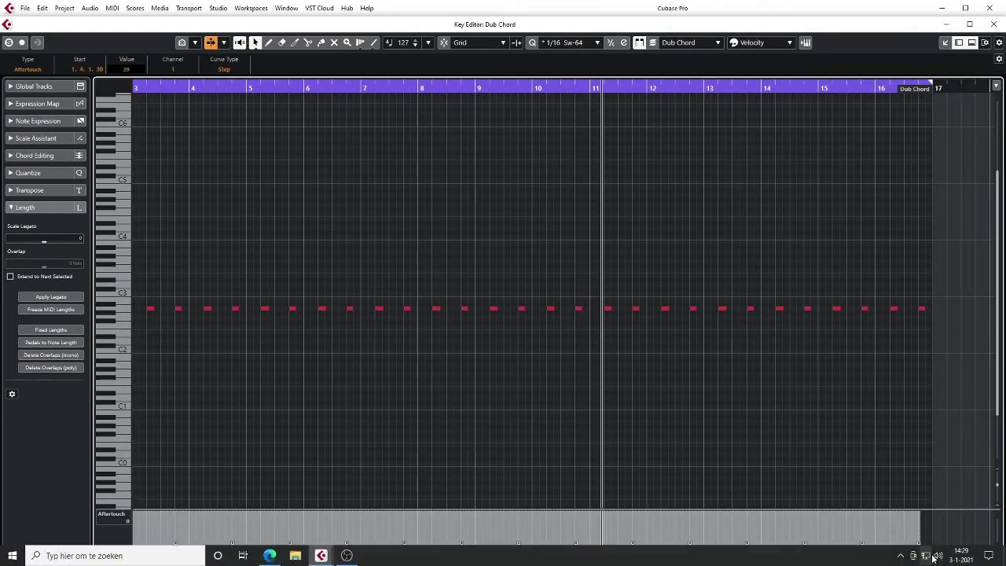
key("Delete")
key("Return")
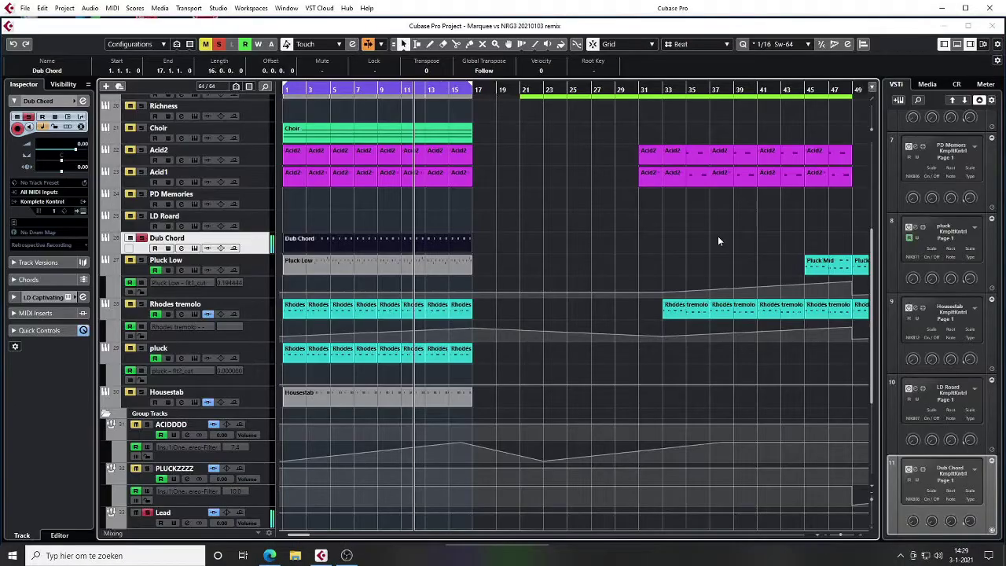
Step: Show the Dub Chord track's automation lane and assign it the instrument's flt1_cut parameter
left_click(105, 249)
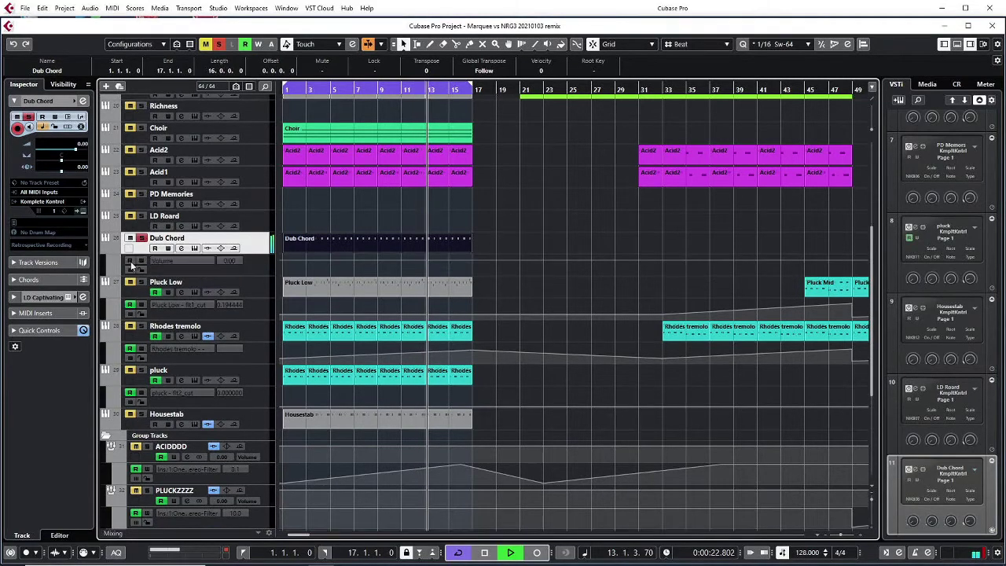
left_click(181, 260)
left_click(180, 261)
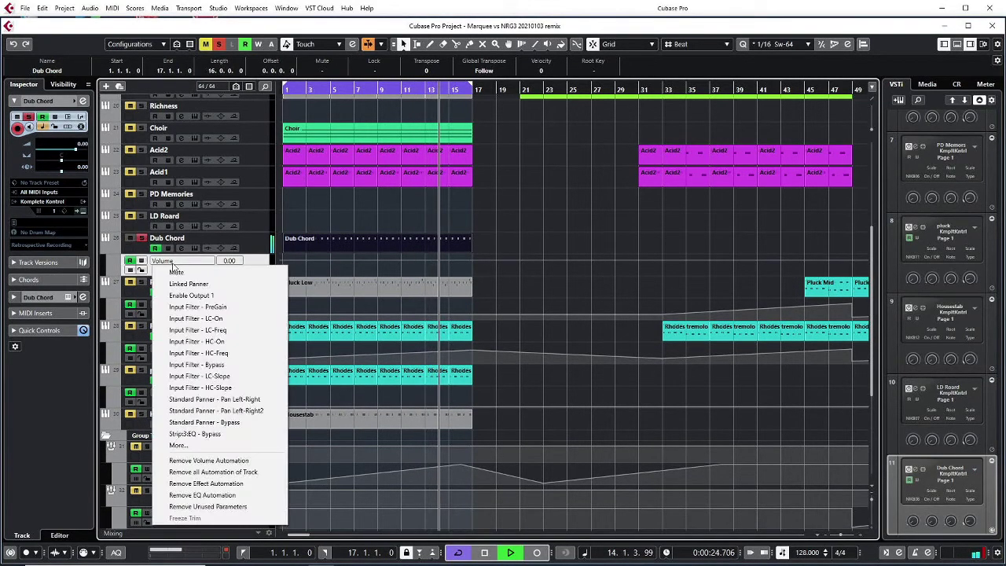
left_click(212, 445)
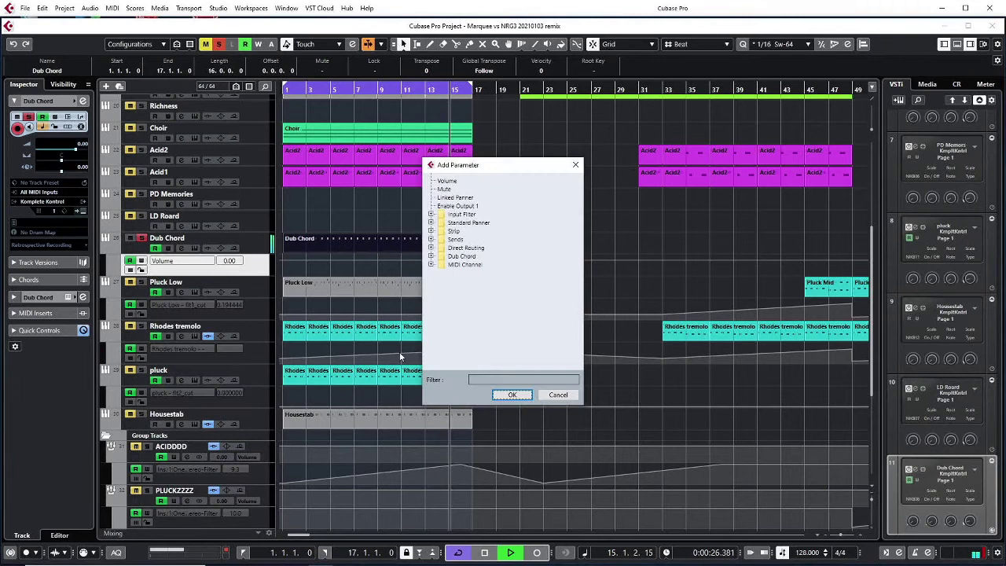
left_click(431, 255)
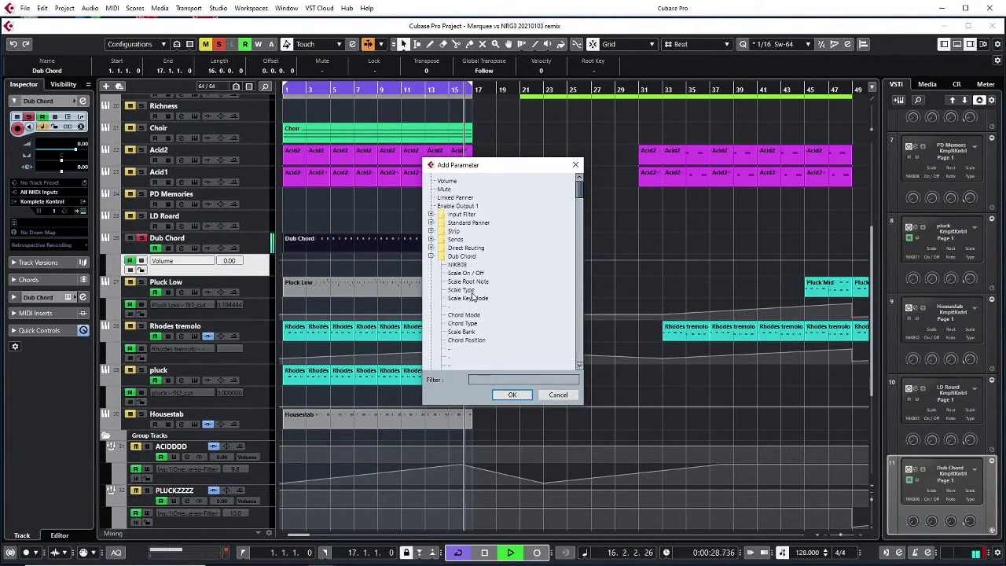
scroll(470, 307, "down", 3)
scroll(470, 306, "down", 10)
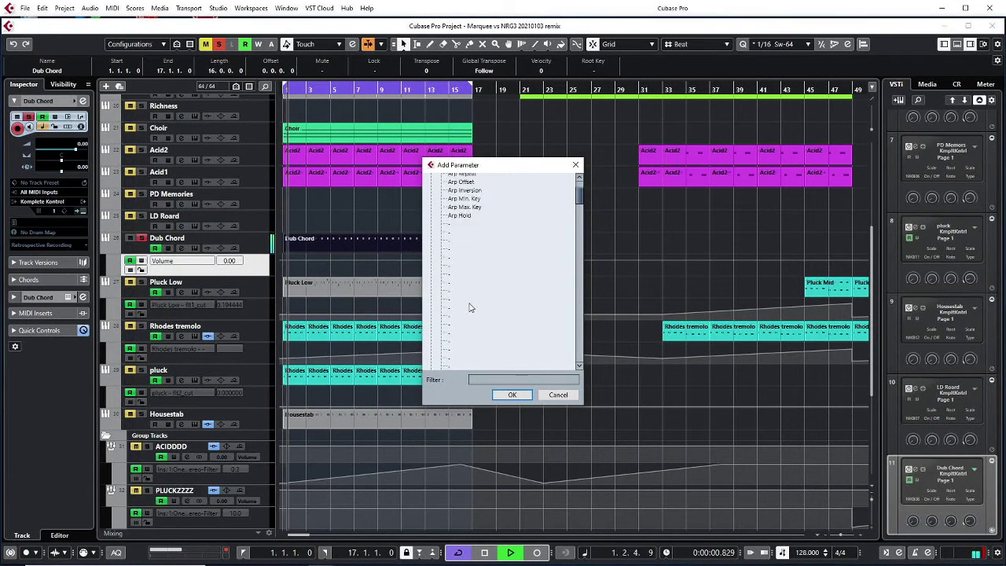
scroll(470, 307, "down", 5)
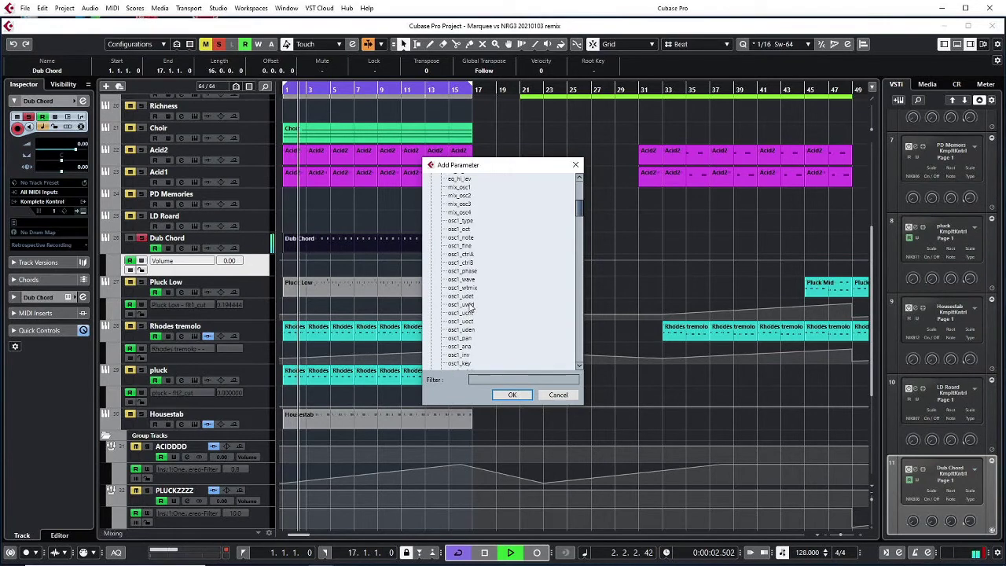
scroll(470, 307, "down", 15)
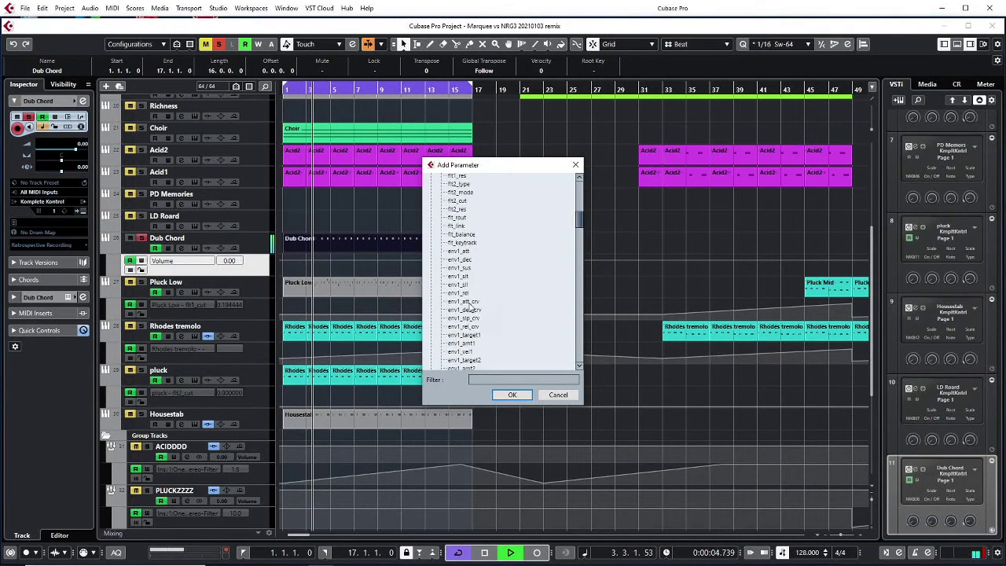
left_click(456, 205)
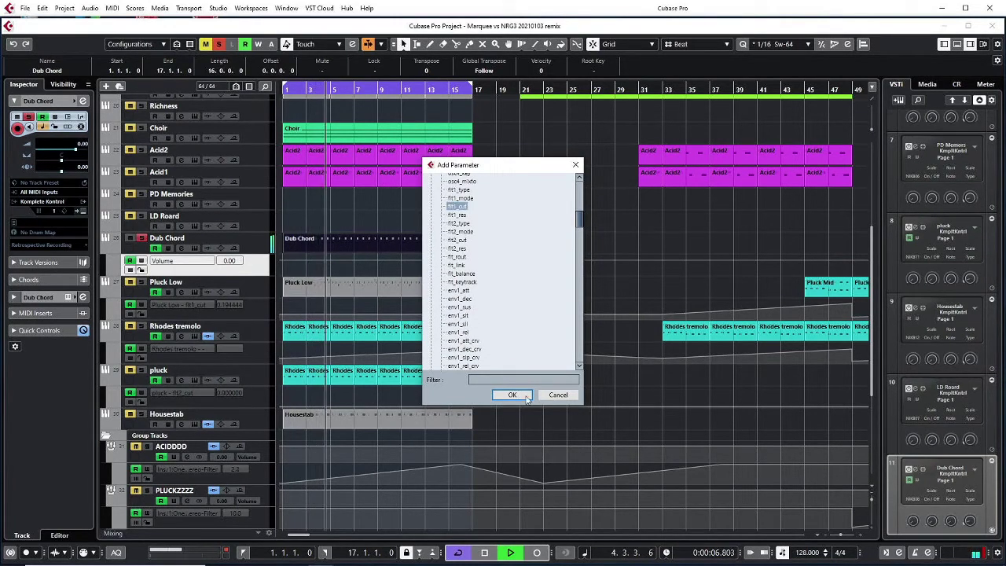
left_click(514, 397)
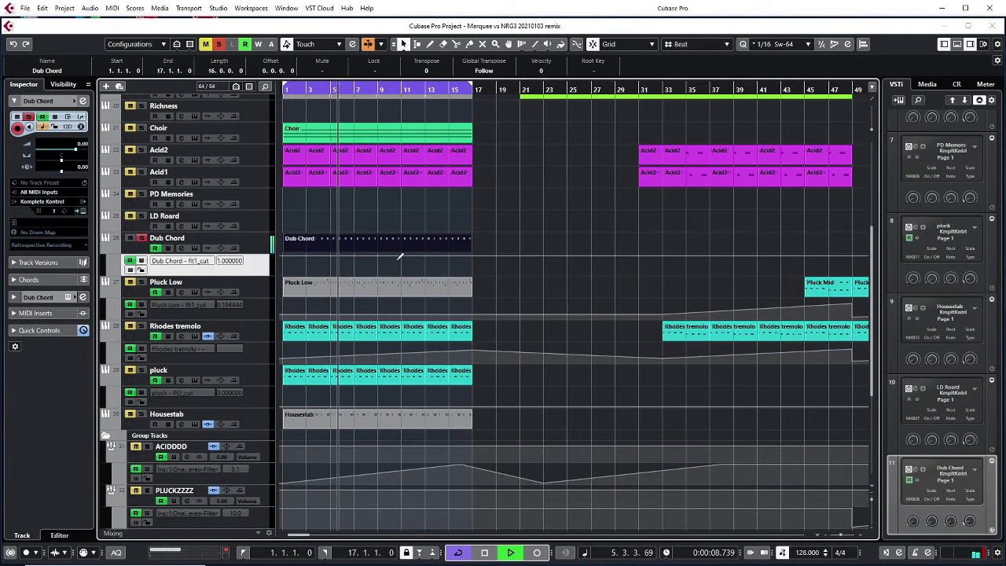
Step: Draw a straight rising flt1_cut automation line from bar 1 to about bar 14, and unsolo the Dub Chord track
right_click(286, 275)
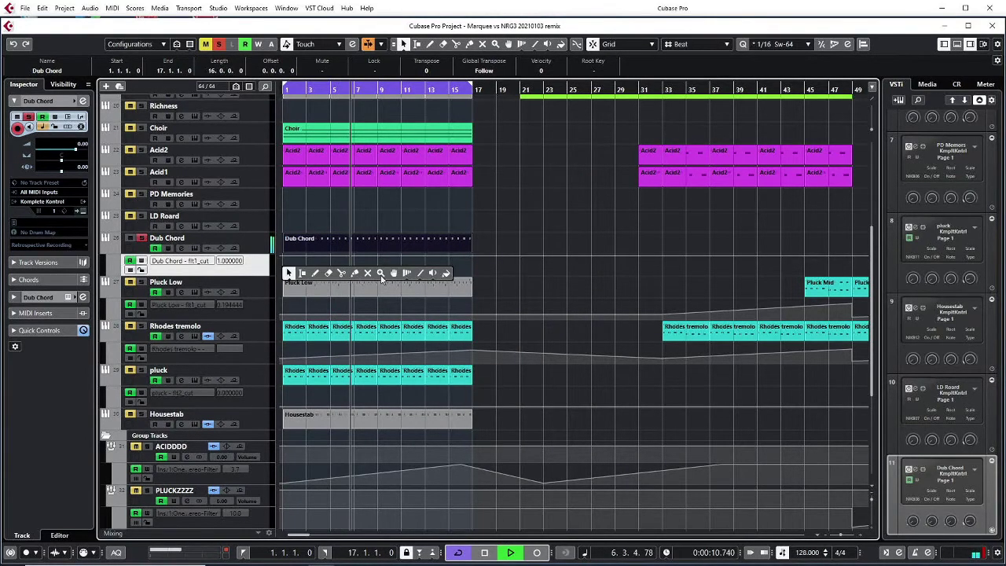
left_click(420, 273)
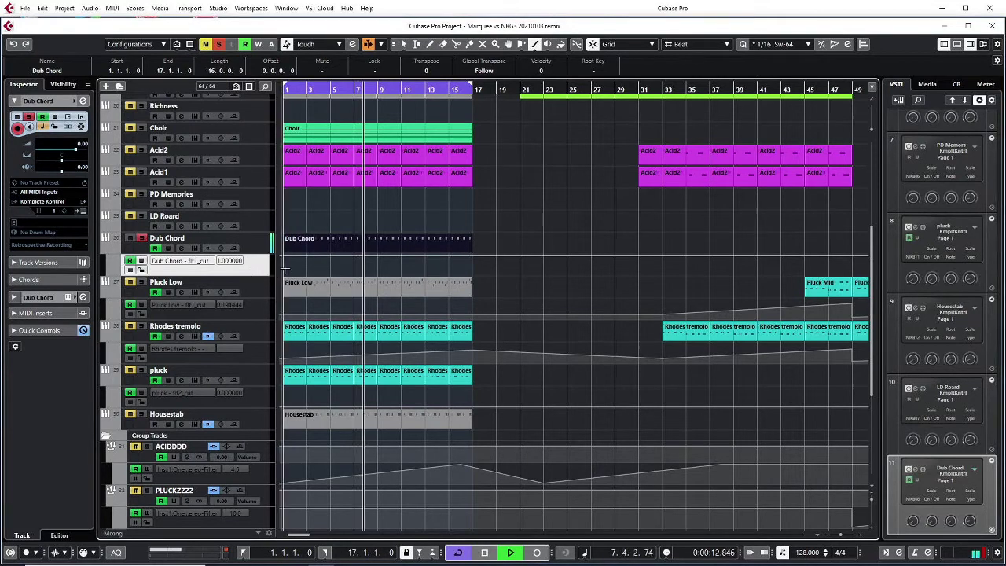
left_click_drag(284, 269, 440, 246)
key("1")
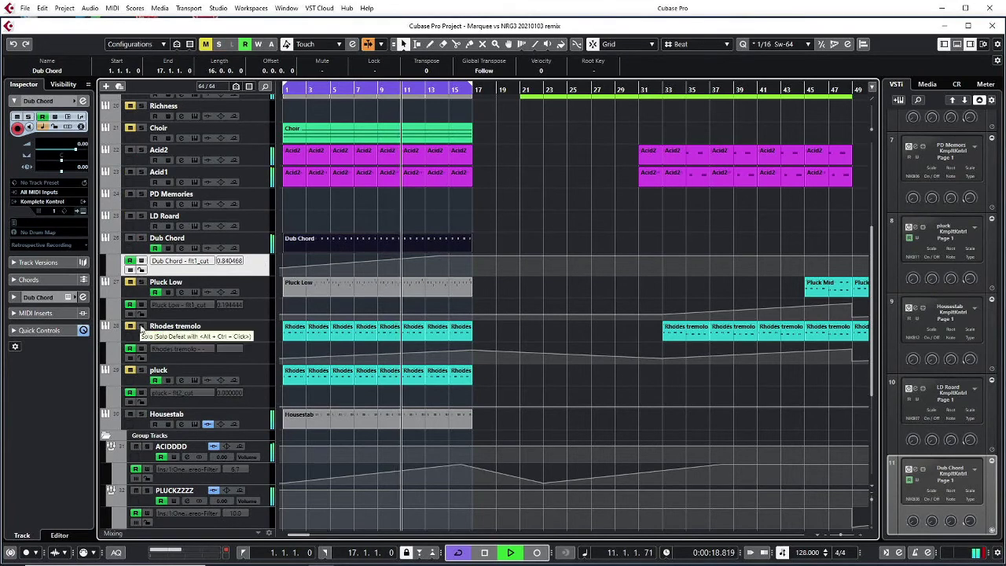
Step: Open the instrument of the LD Roard track and load the Soundsetnew bank in Spire
left_click(260, 228)
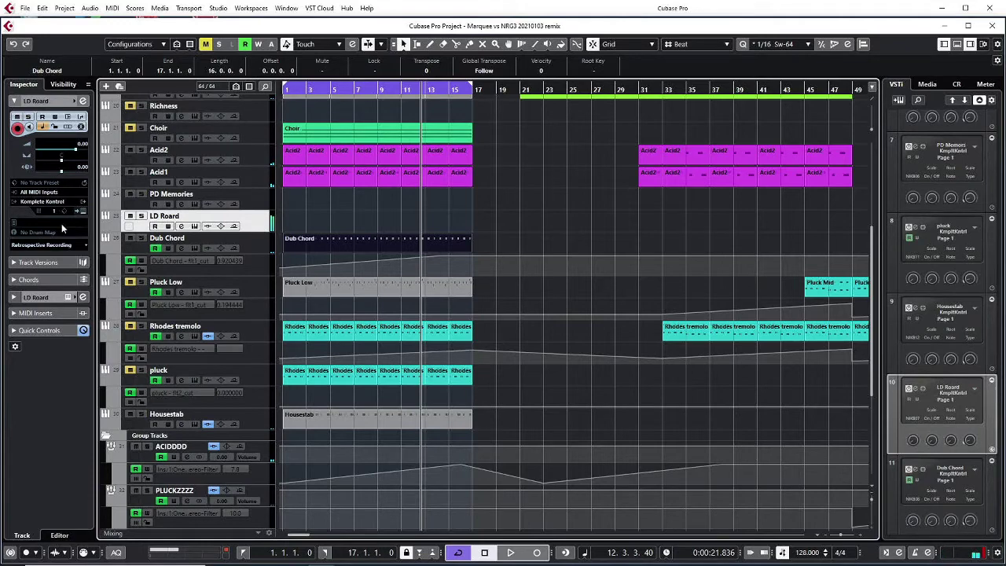
left_click(81, 210)
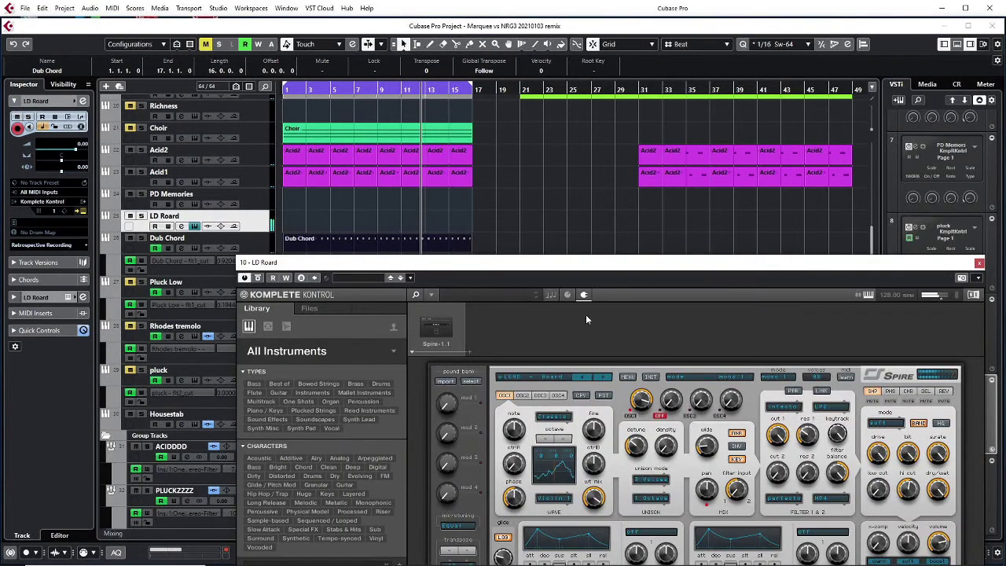
left_click_drag(590, 264, 537, 98)
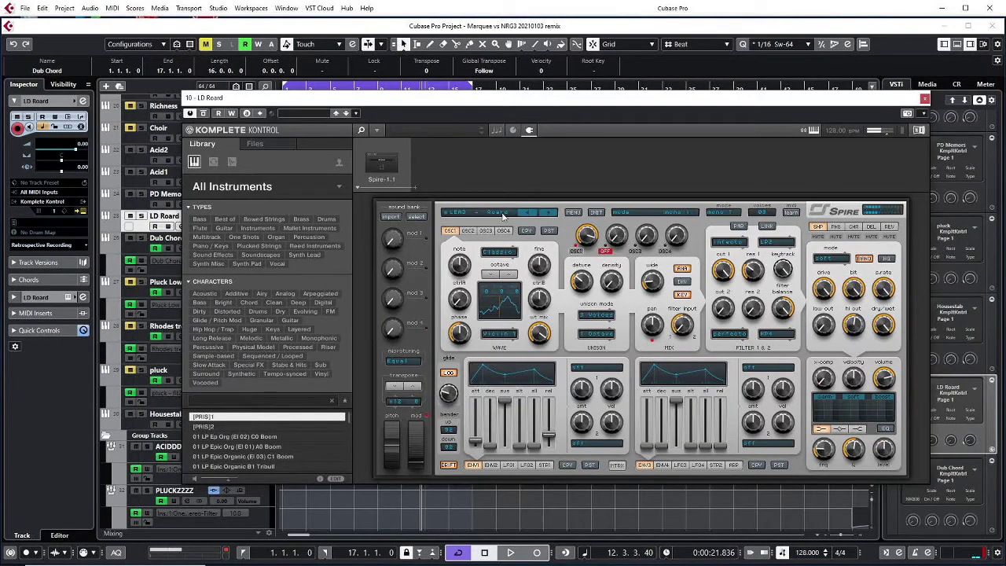
left_click(573, 212)
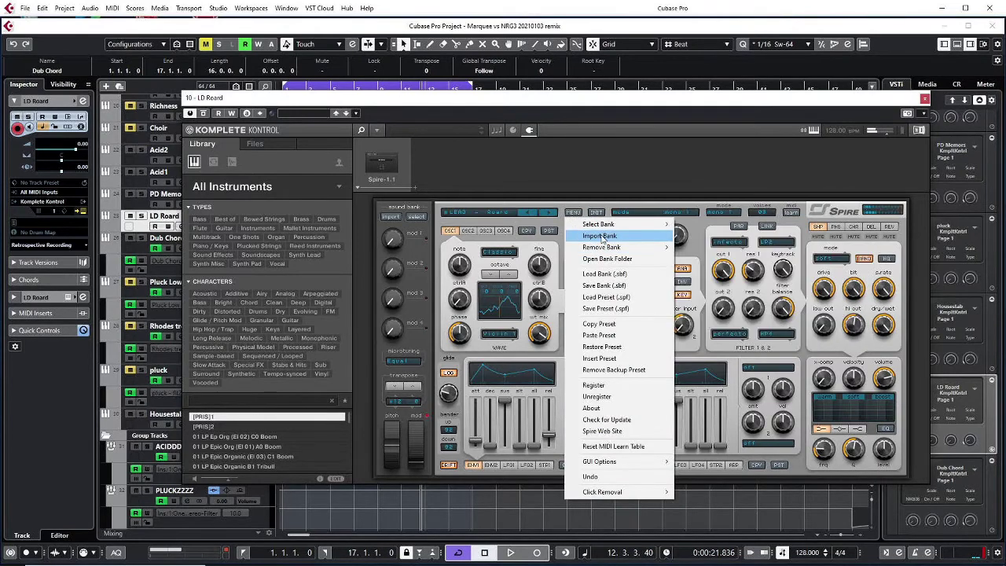
mouse_move(611, 225)
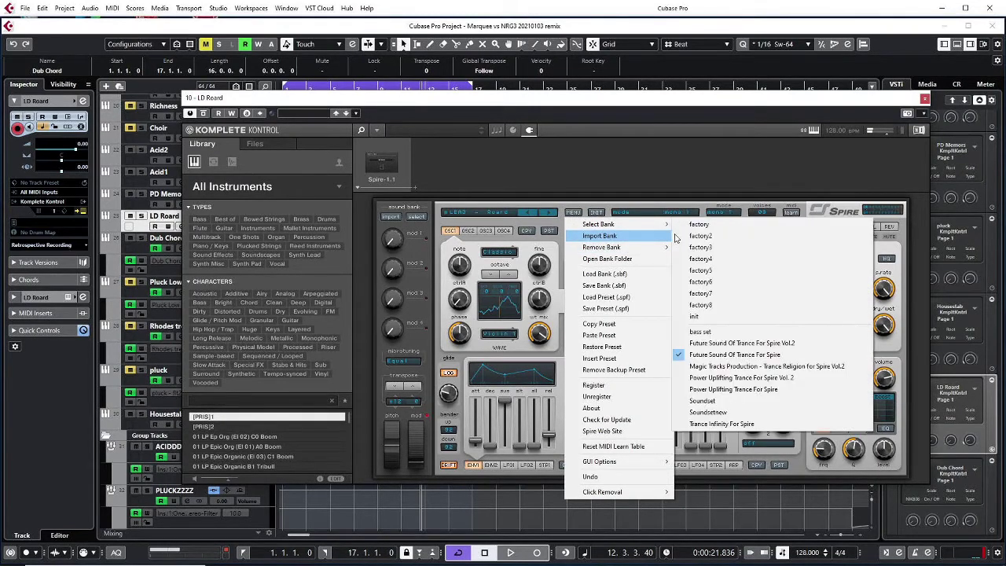
left_click(707, 411)
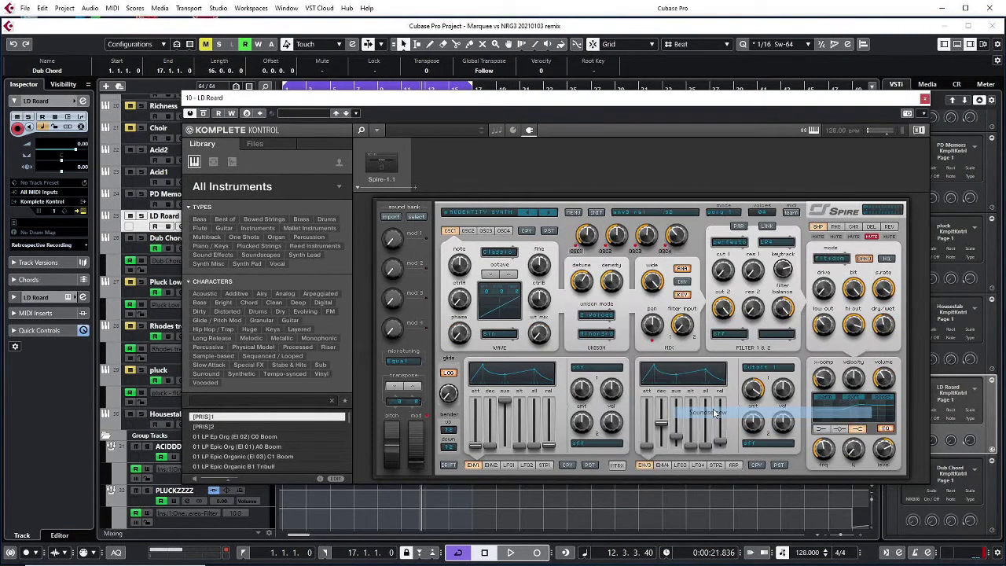
Step: Audition the Spire chord presets from CHORD - Dub Chord III through CHRD Mellotron Organ
left_click(479, 214)
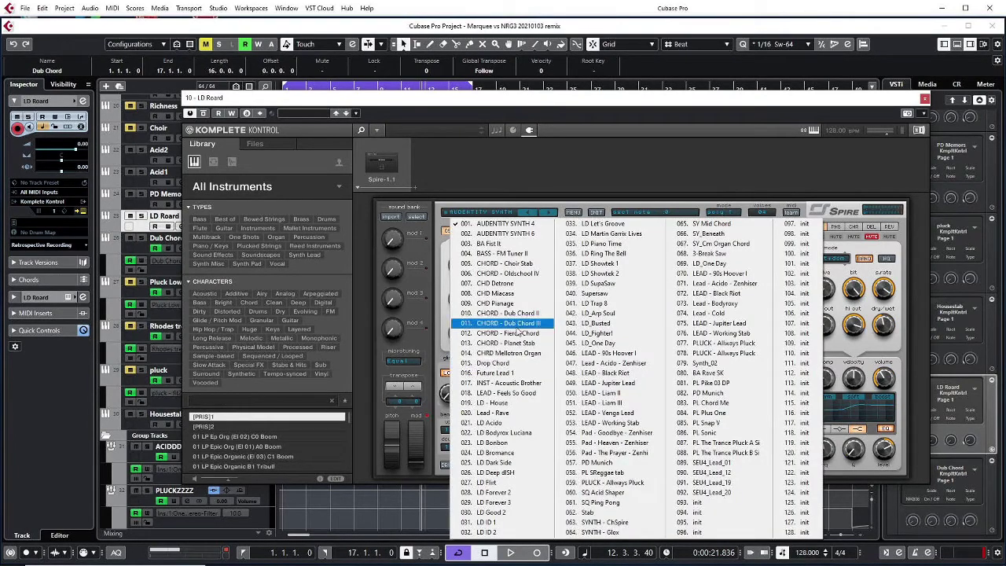
left_click(517, 382)
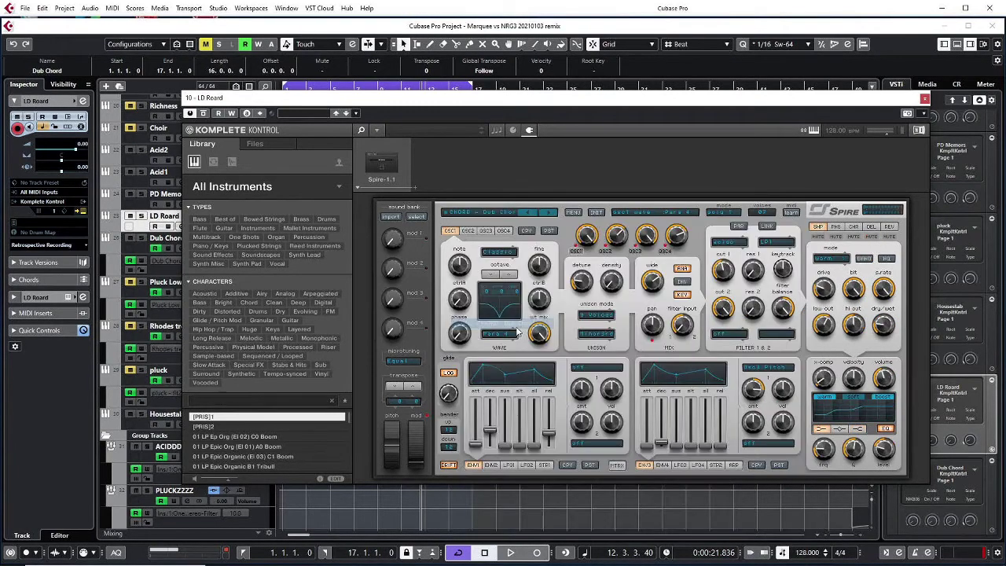
left_click(553, 212)
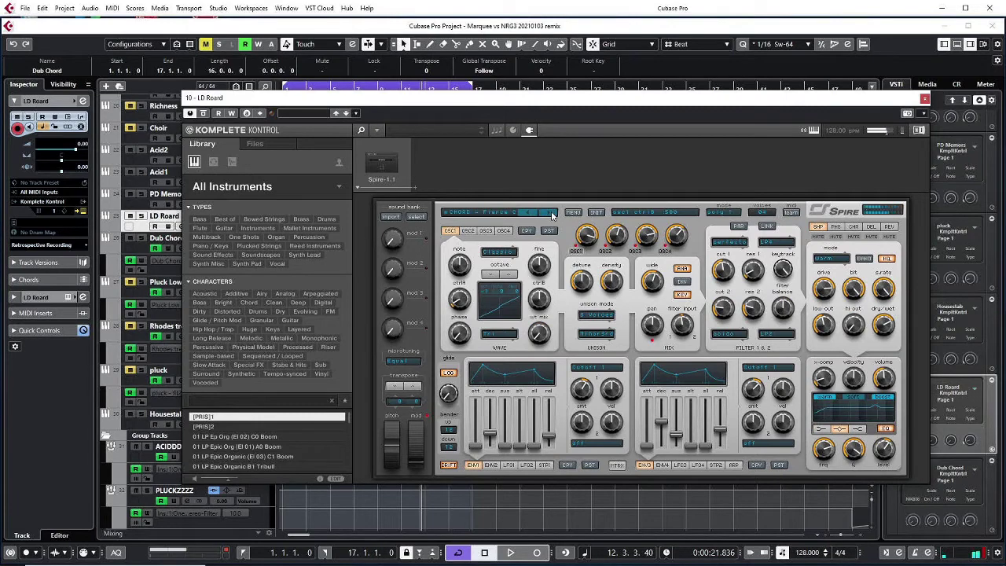
left_click(550, 213)
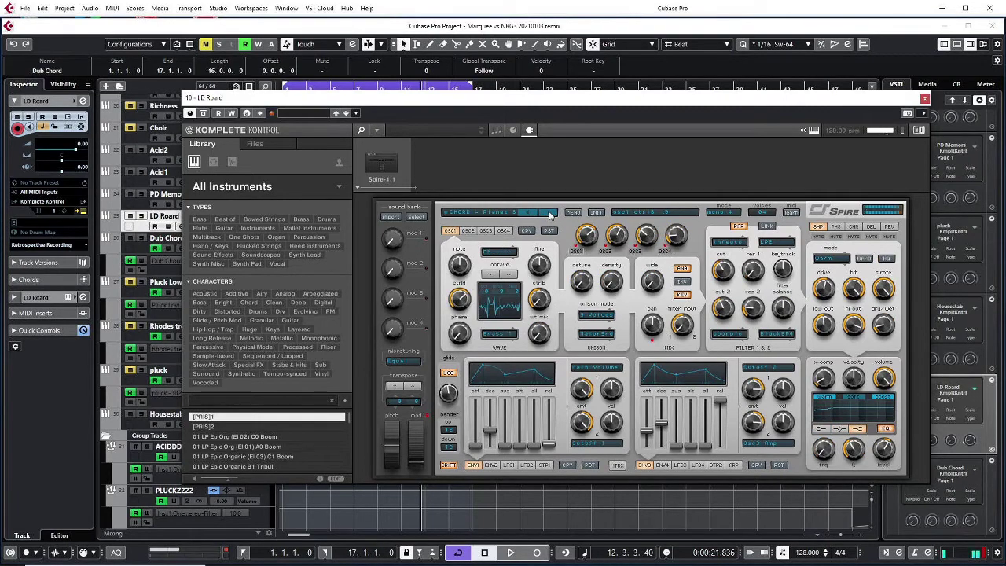
left_click(550, 214)
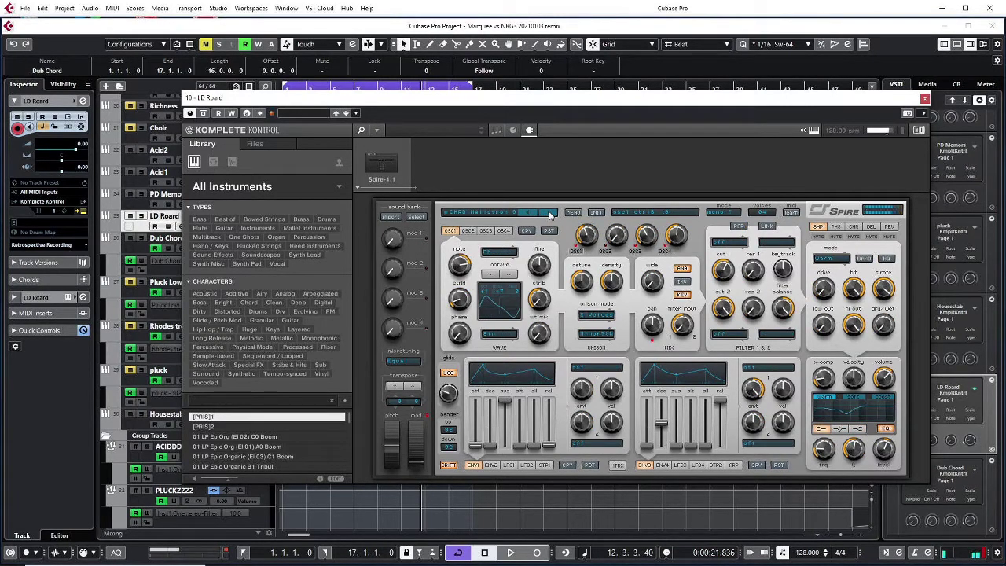
Step: Audition presets from Drop Chord onward, settle on LEAD - Feels So Good, and close the instrument window
left_click(500, 212)
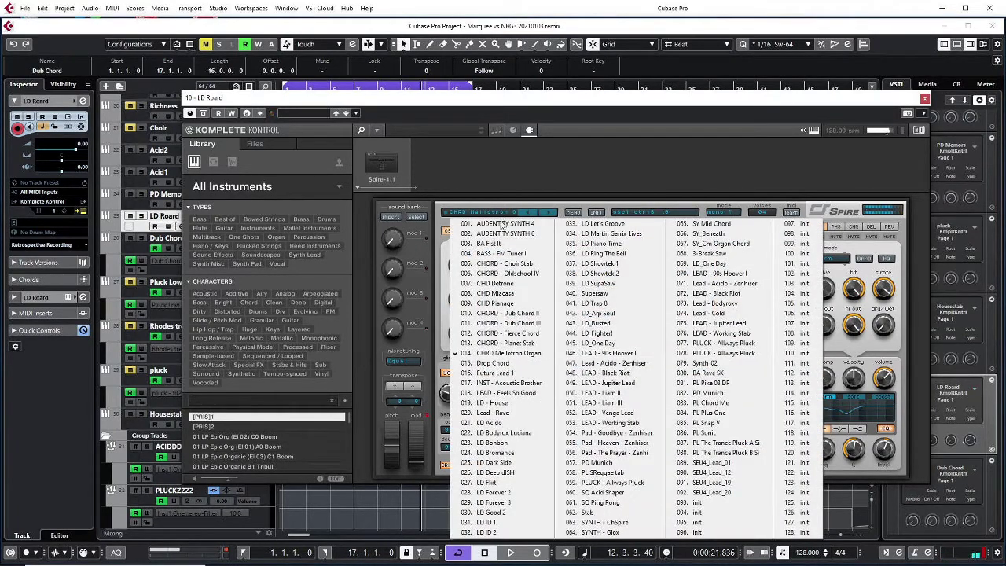
left_click(511, 363)
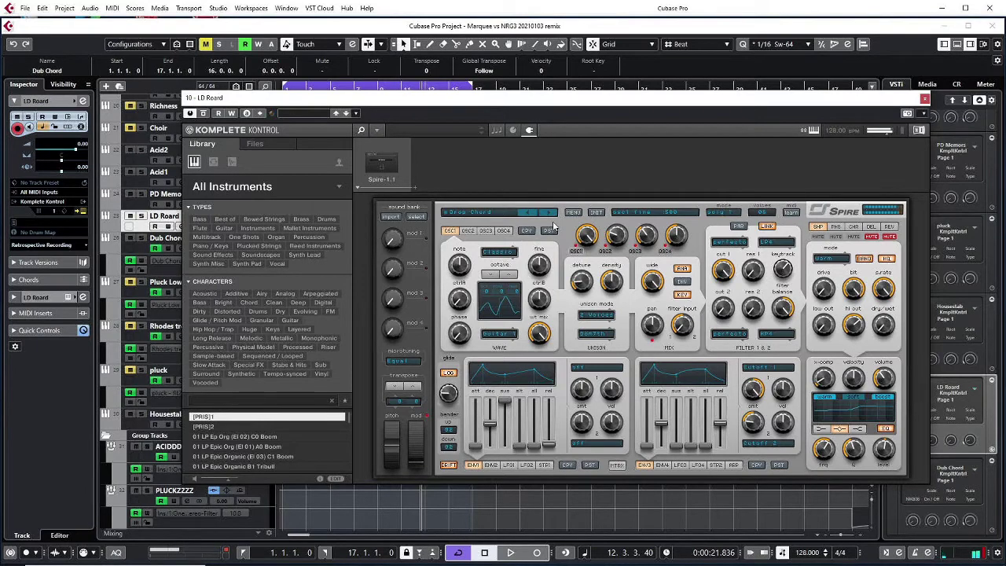
left_click(551, 215)
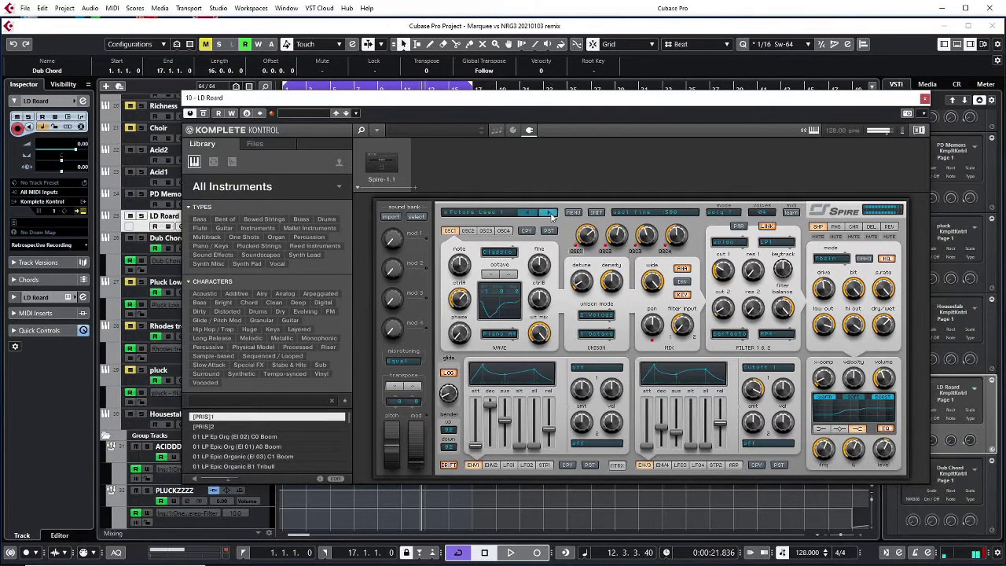
left_click(550, 215)
left_click(551, 216)
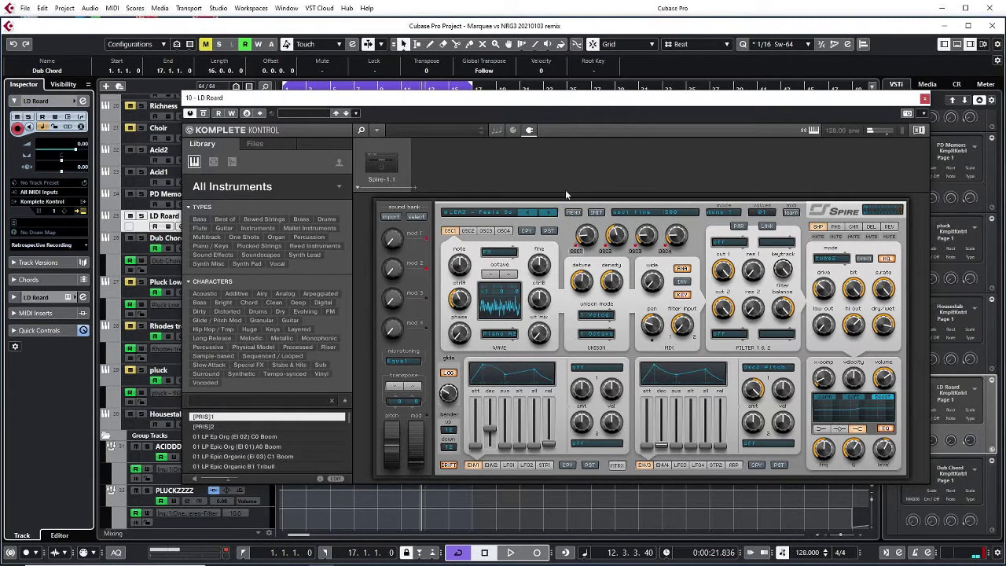
left_click(925, 99)
Step: Record a new MIDI part on the LD Roard track from bar 1 and play it back from the start
key("KP_Decimal")
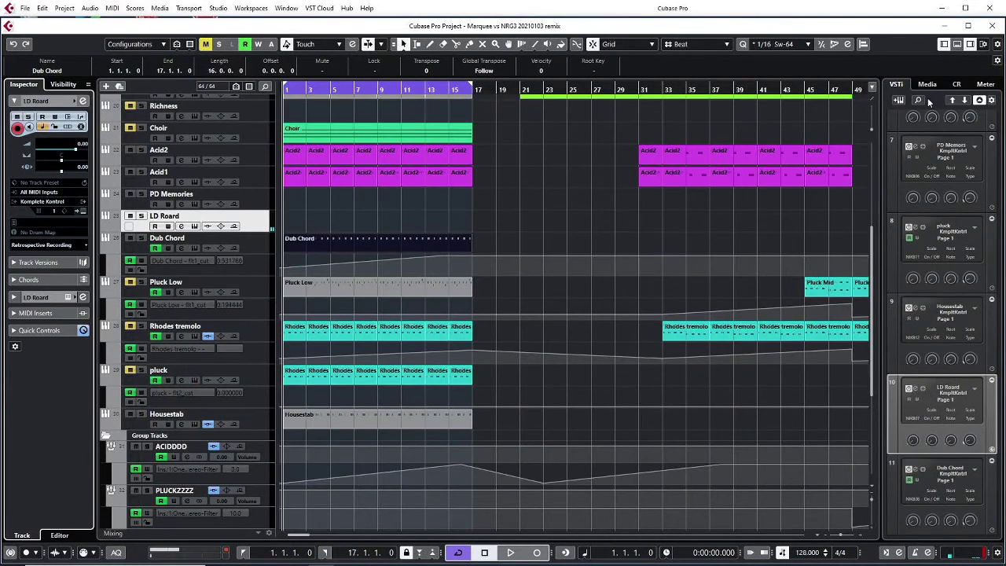
key("KP_Multiply")
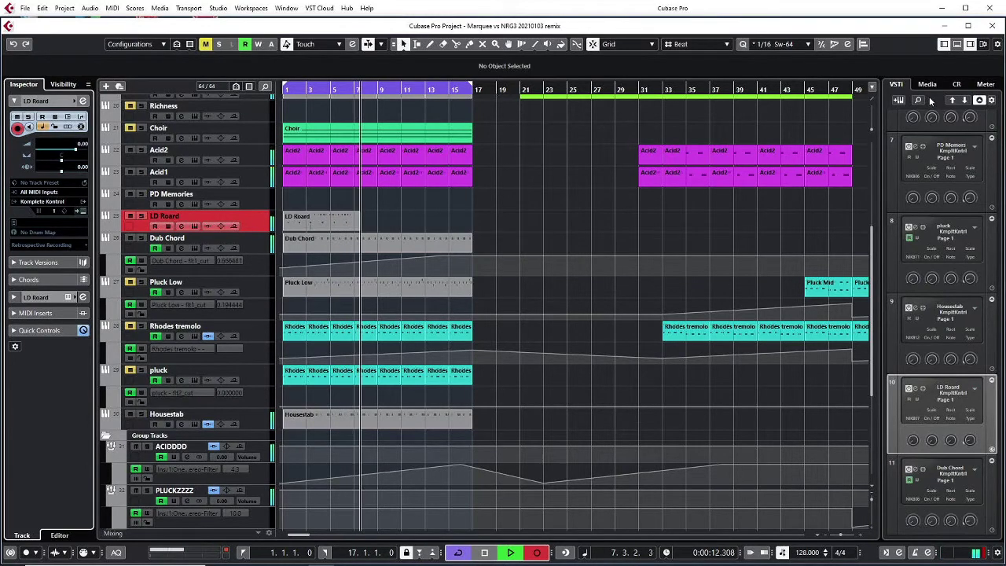
key("space")
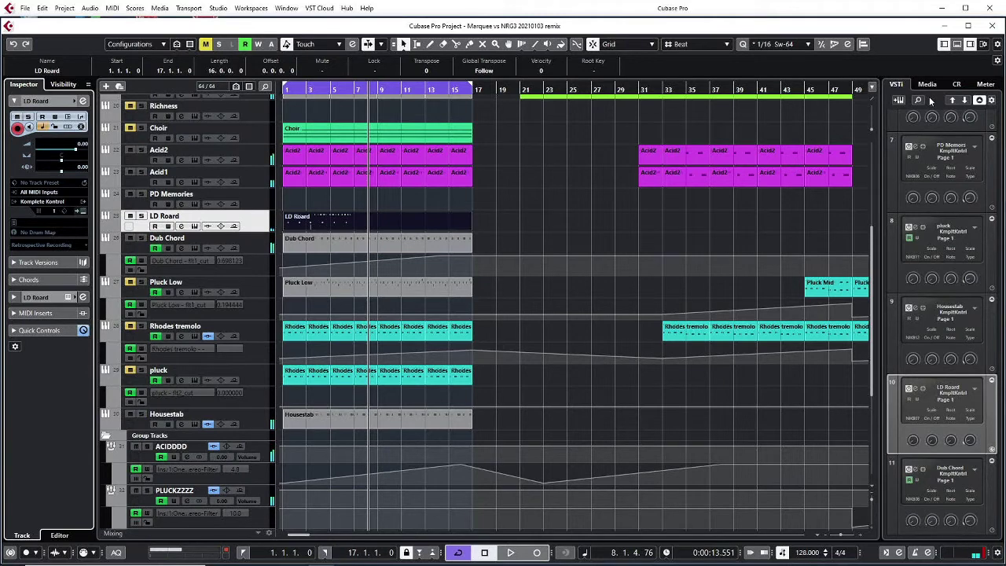
key("Home")
key("space")
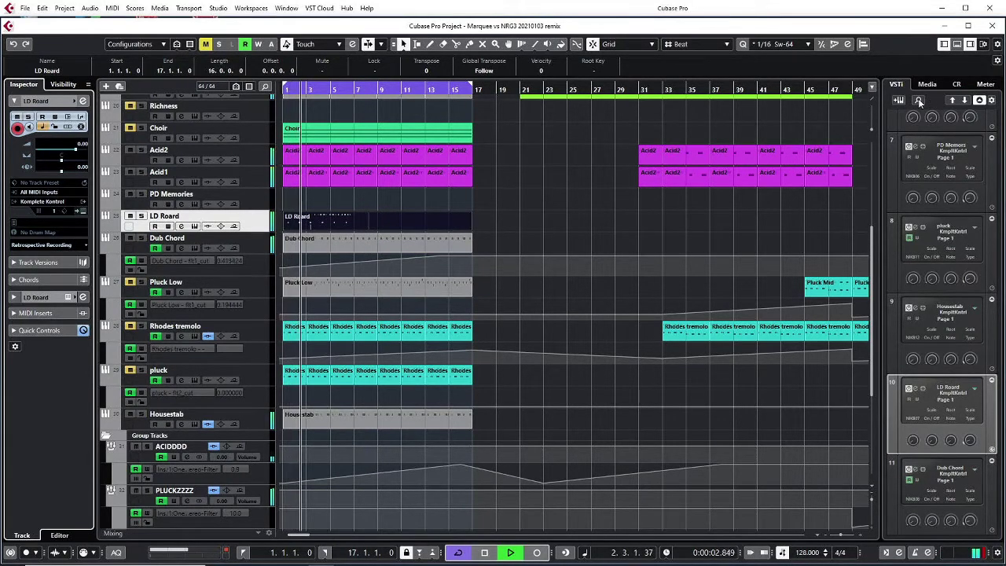
Step: Quantize all notes of the LD Roard part to 1/16 Sw-64 and delete its Aftertouch data in the Key Editor
double_click(353, 220)
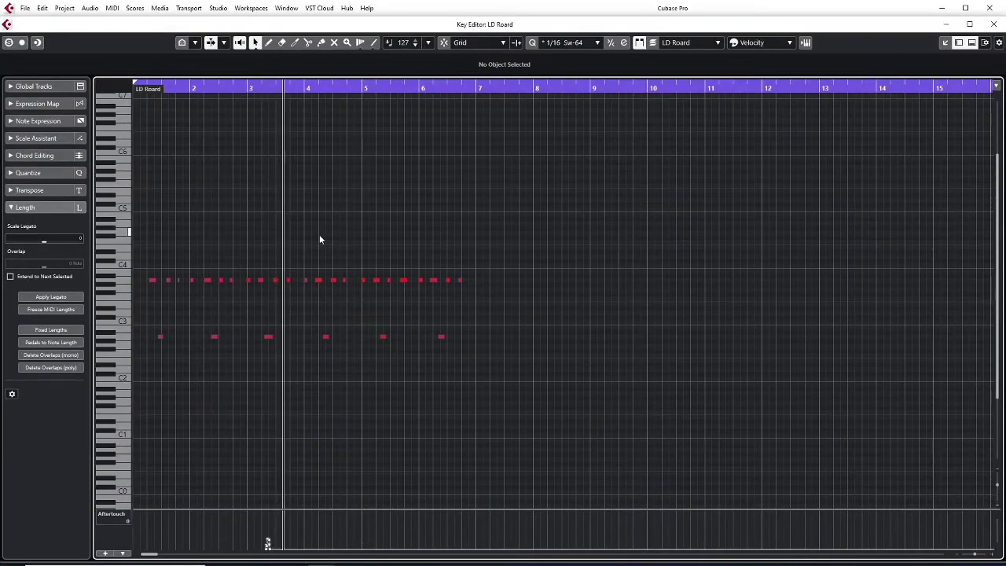
key("ctrl+a")
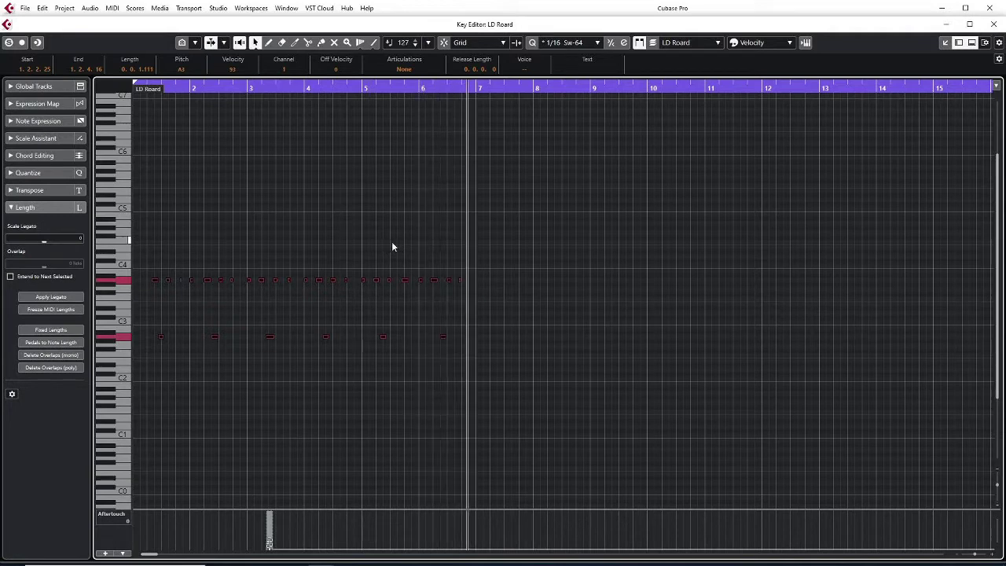
left_click_drag(209, 539, 313, 564)
key("Delete")
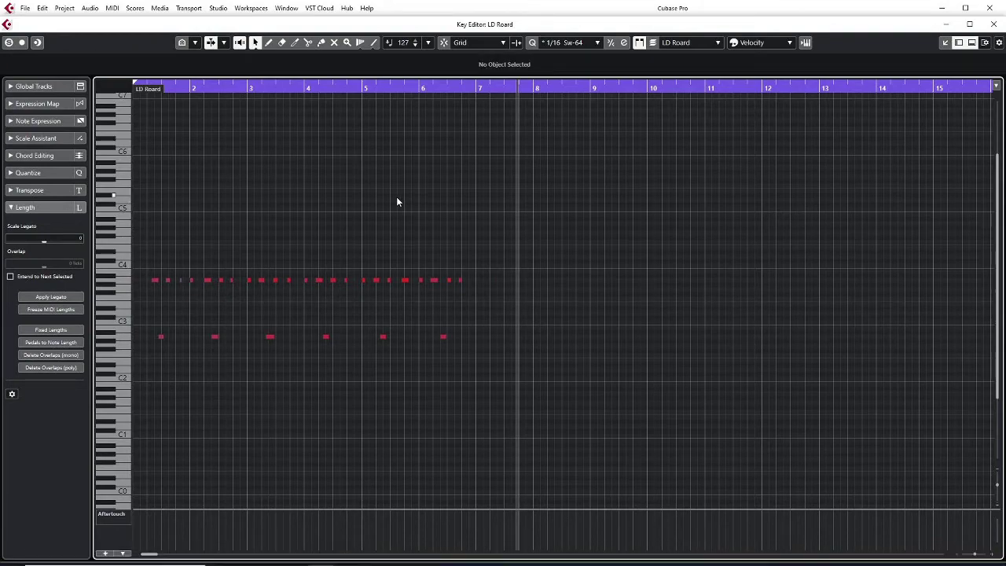
key("Return")
Step: Split the LD Roard part at bar 7 and delete the excess, leaving only a one-bar part at bar 1
right_click(438, 219)
left_click(438, 218)
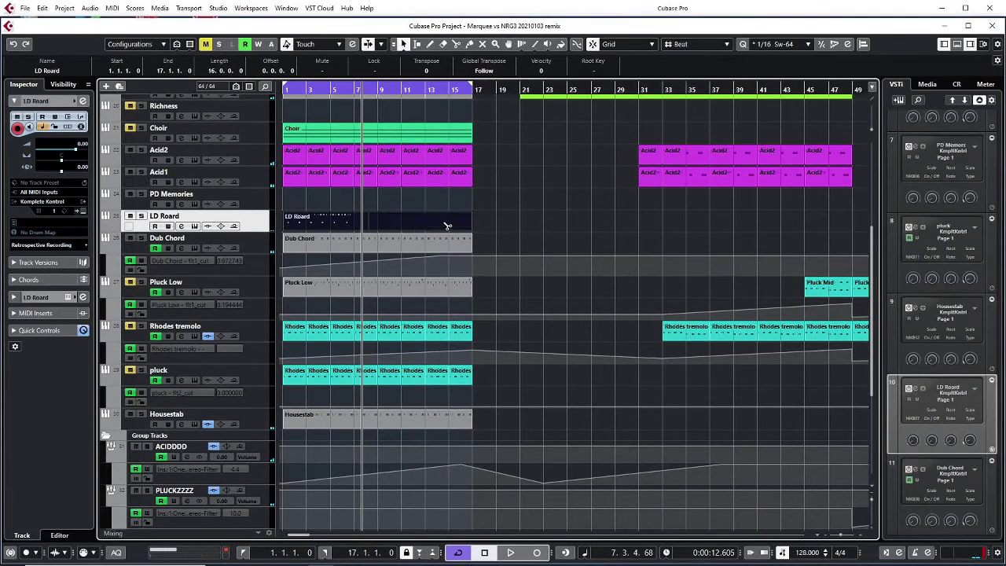
left_click(350, 226)
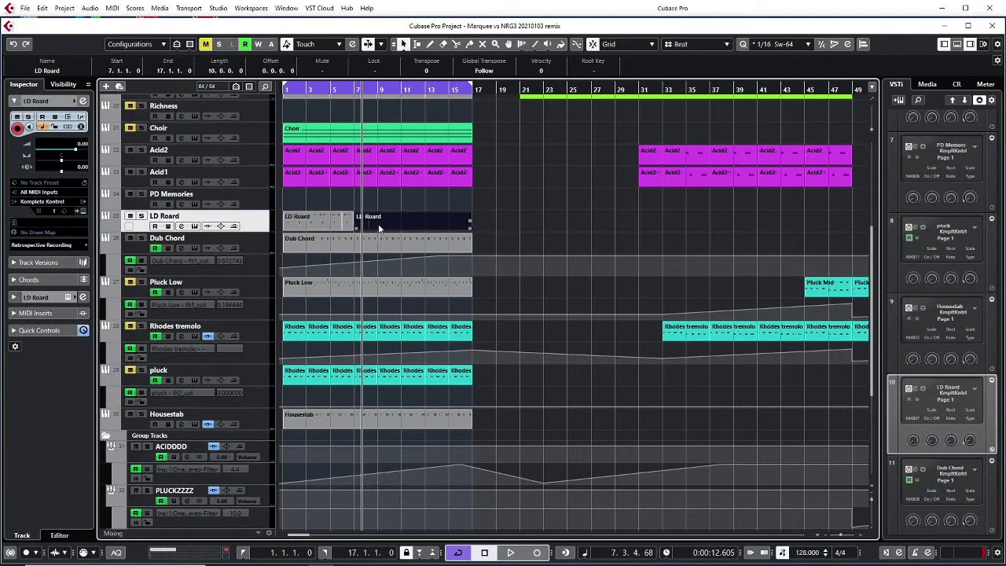
key("Delete")
left_click(346, 222)
key("Delete")
left_click_drag(341, 220, 289, 220)
Step: Duplicate the one-bar LD Roard part until it fills the loop up to bar 17, and play from the start
key("ctrl+d")
key("ctrl+d")
key("ctrl+d")
key("ctrl+d")
key("ctrl+d")
key("ctrl+d")
key("ctrl+d")
key("ctrl+d")
key("ctrl+d")
key("ctrl+d")
key("ctrl+d")
key("ctrl+d")
key("ctrl+d")
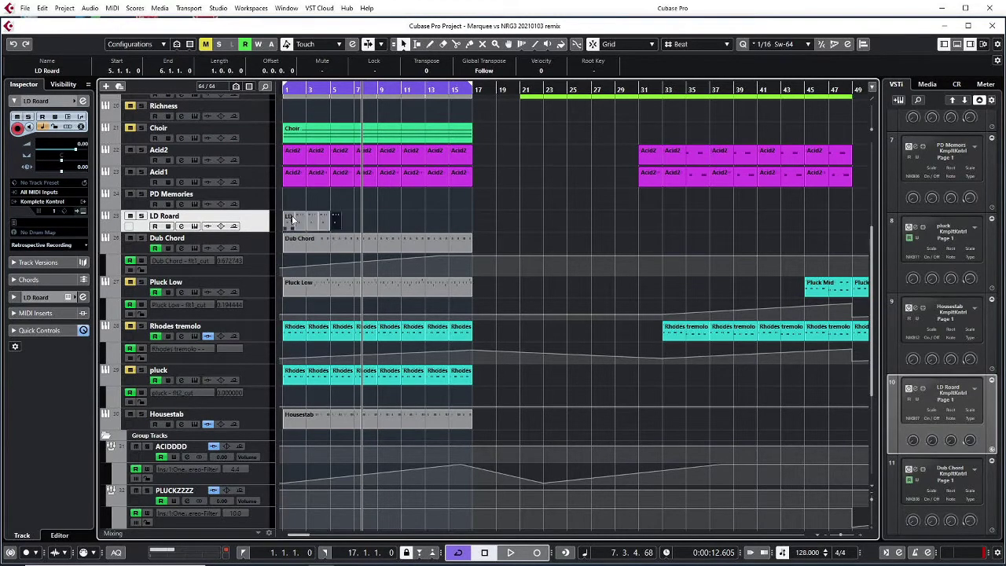
key("ctrl+d")
key("ctrl+d")
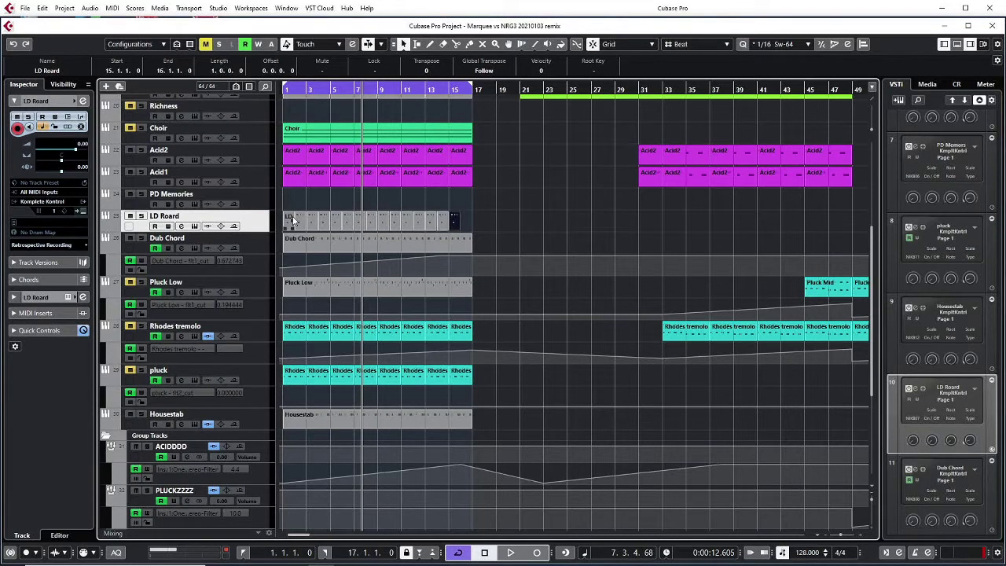
key("KP_Subtract")
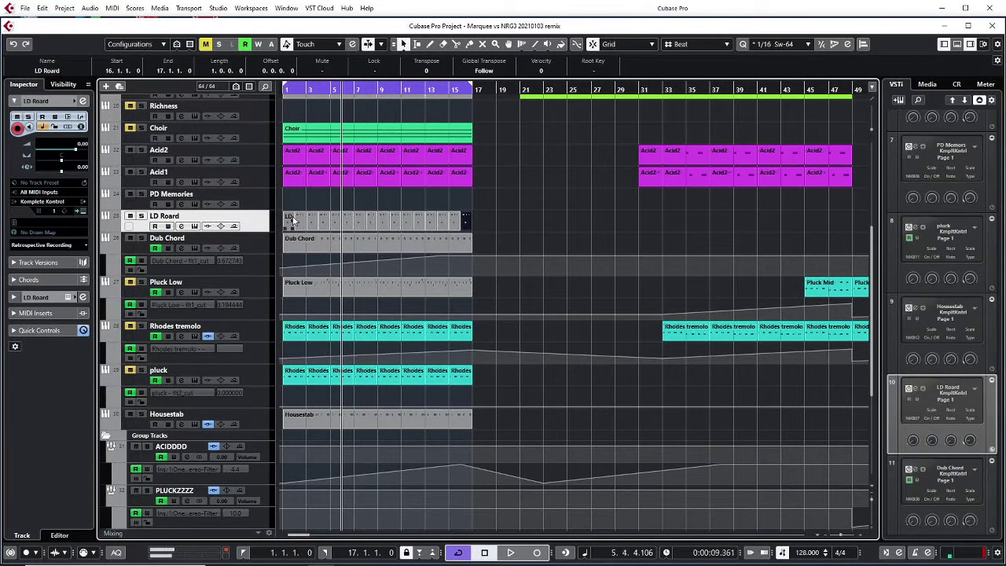
key("space")
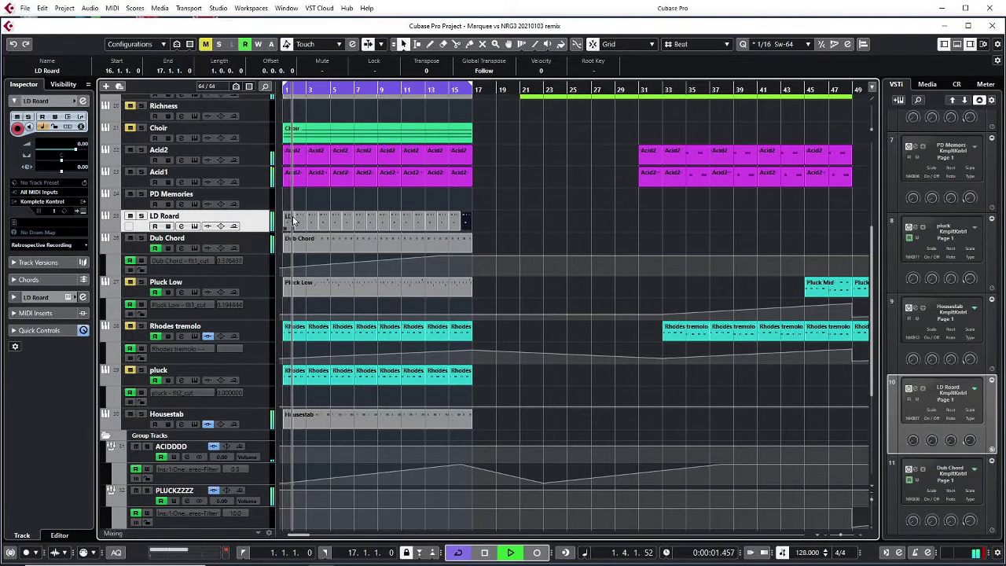
Step: Glue all the one-bar LD Roard parts into a single 16-bar part and deselect it
right_click(414, 228)
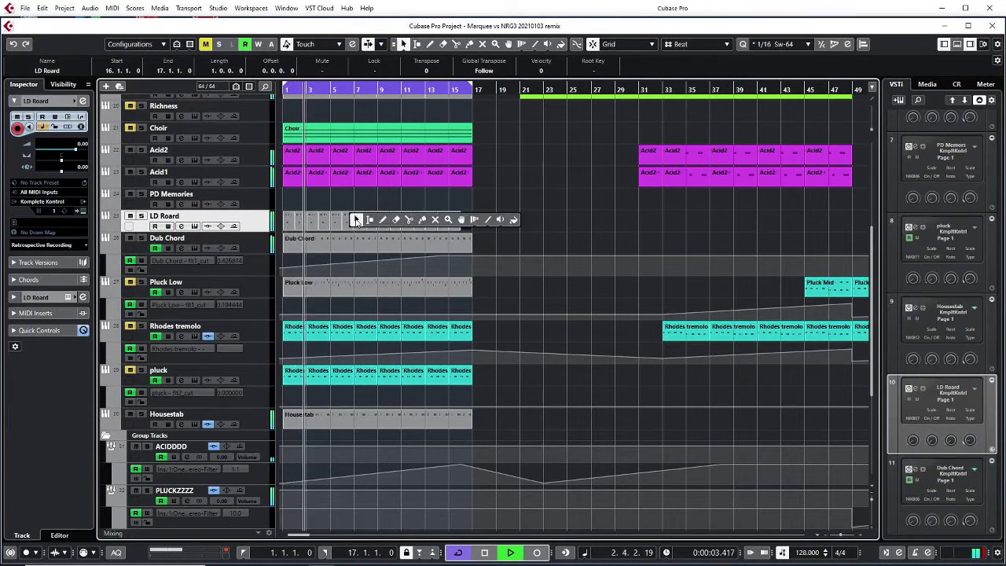
left_click(421, 219)
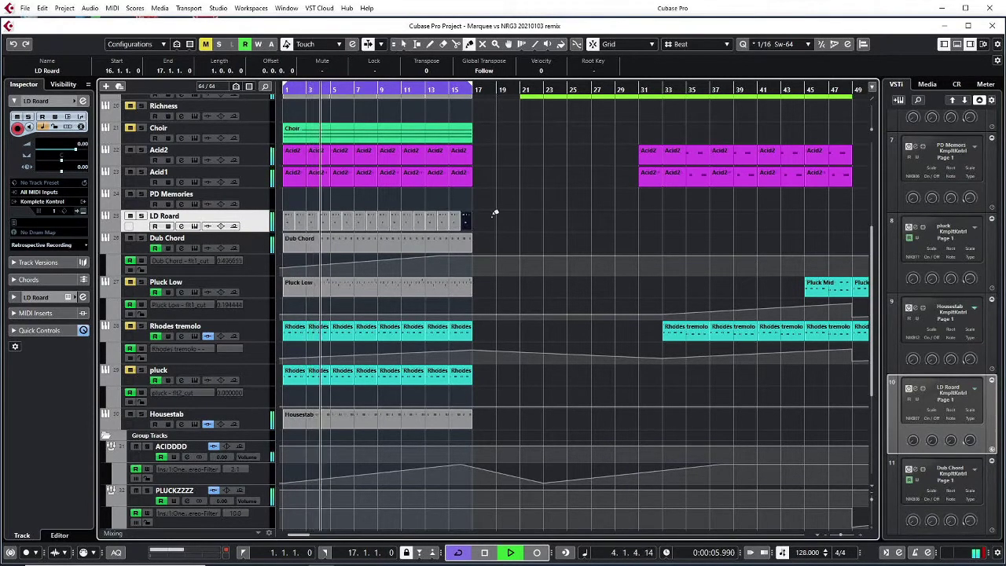
left_click_drag(352, 212, 293, 221)
right_click(293, 221)
left_click(292, 226)
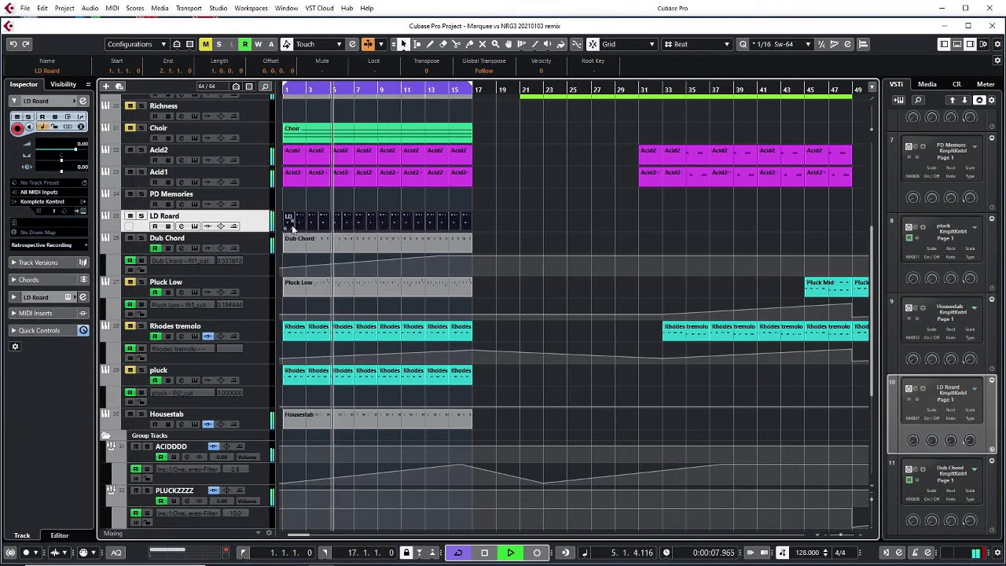
right_click(312, 226)
left_click(375, 222)
left_click(352, 222)
right_click(351, 223)
left_click(349, 226)
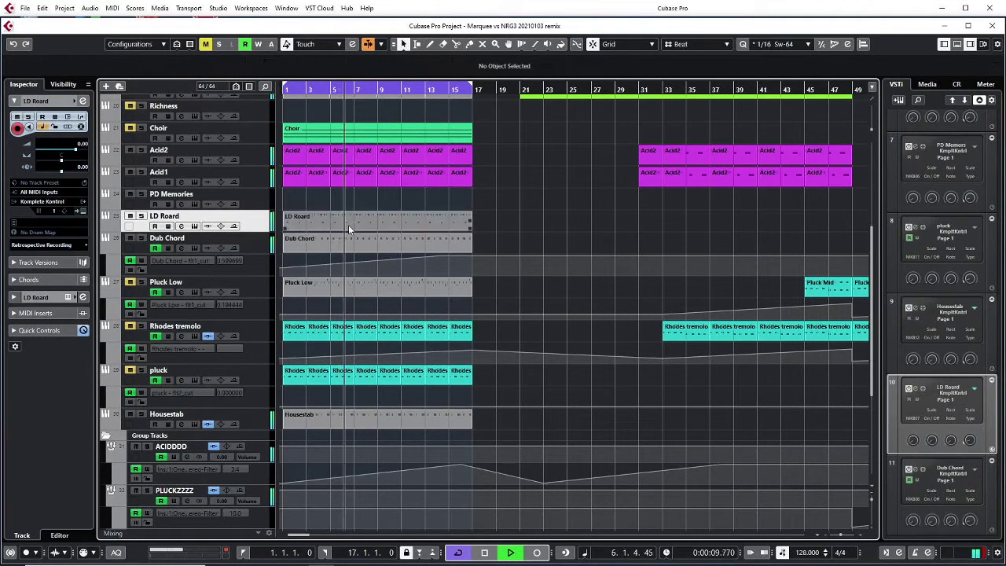
Step: Check the preset name in the LD Roard instrument and rename the track as LD Feels so good
left_click(83, 214)
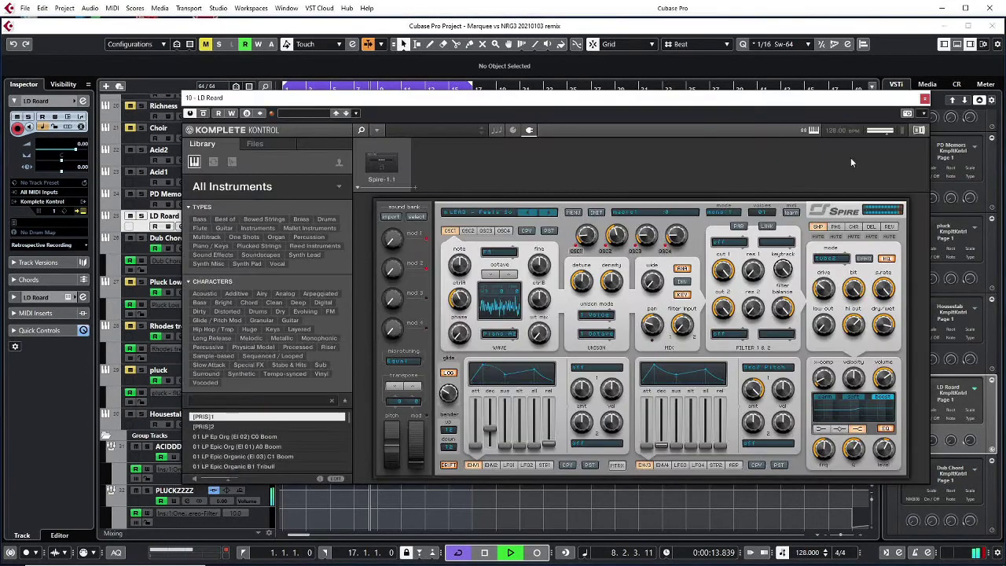
left_click(925, 99)
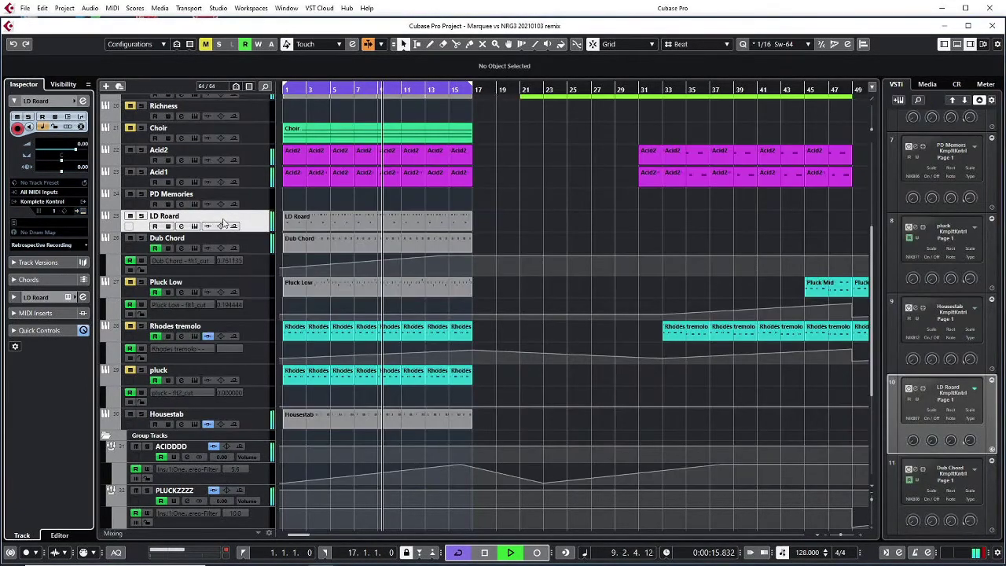
double_click(165, 216)
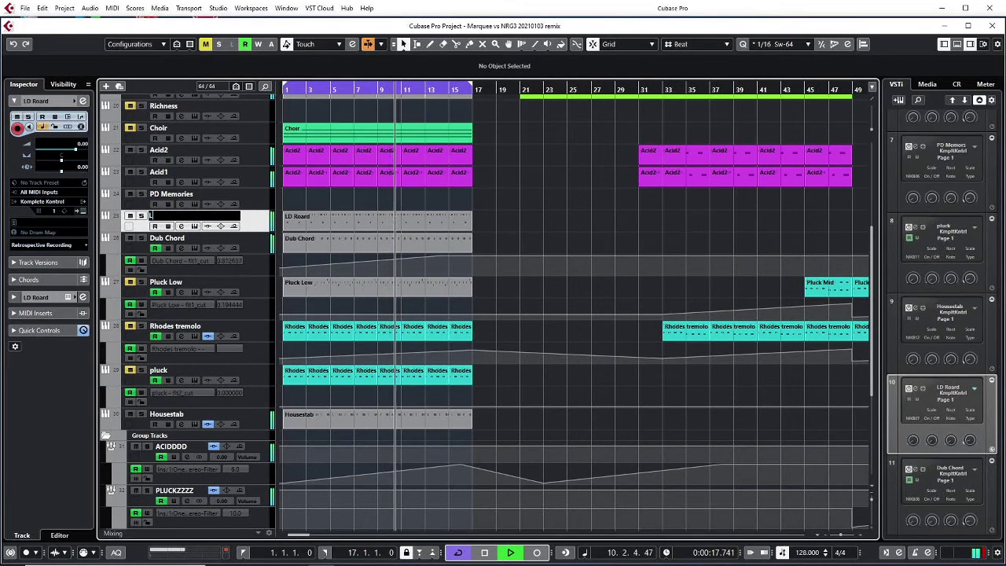
type("LD Feels so")
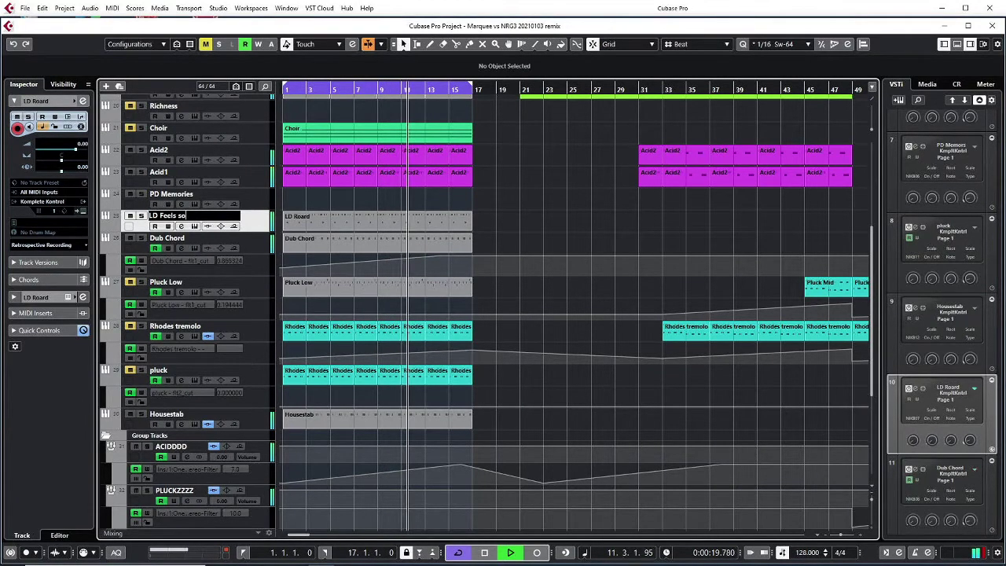
type(" goof")
key("Return")
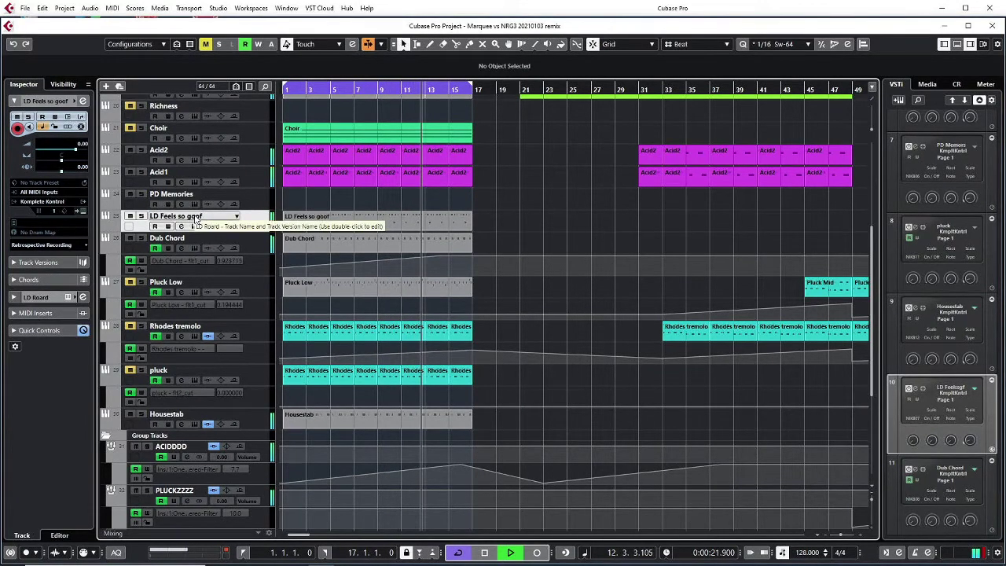
double_click(196, 218)
key("Right")
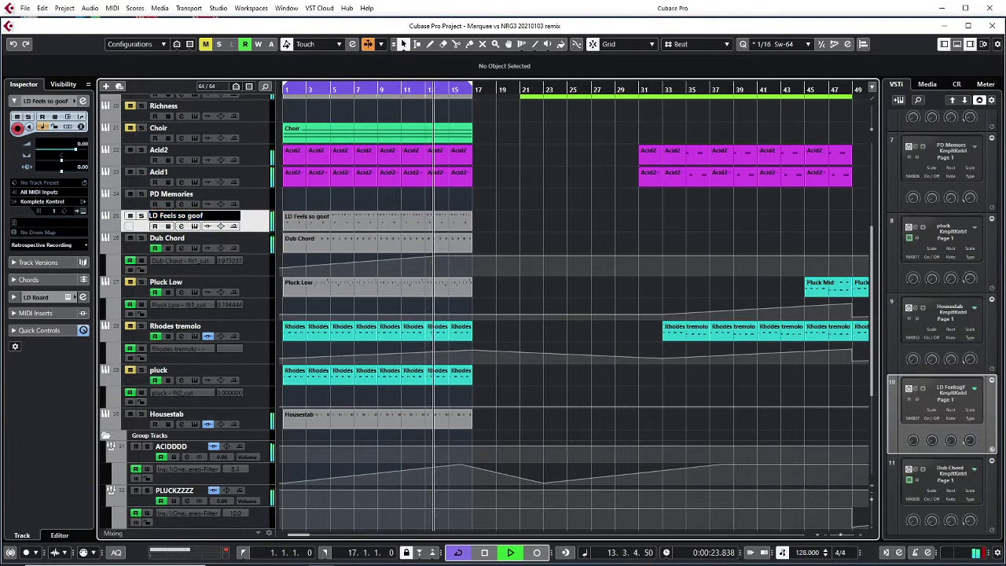
key("BackSpace")
key("BackSpace")
type("d")
key("Return")
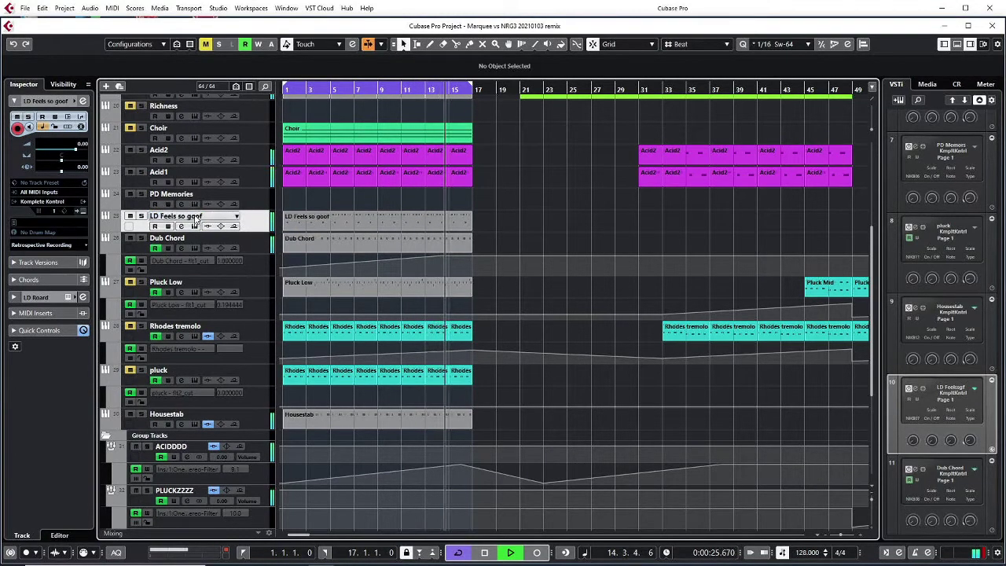
double_click(195, 217)
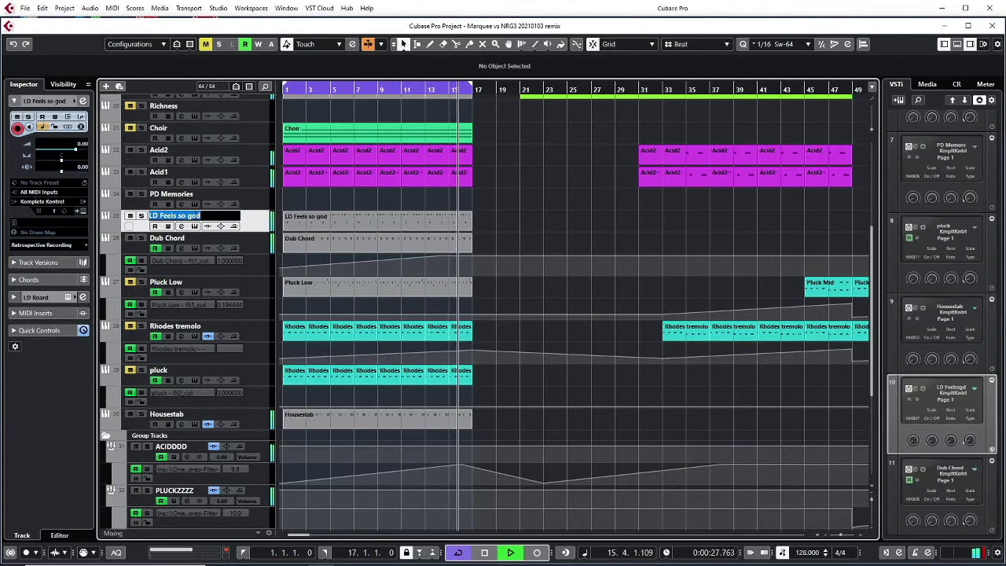
key("Left")
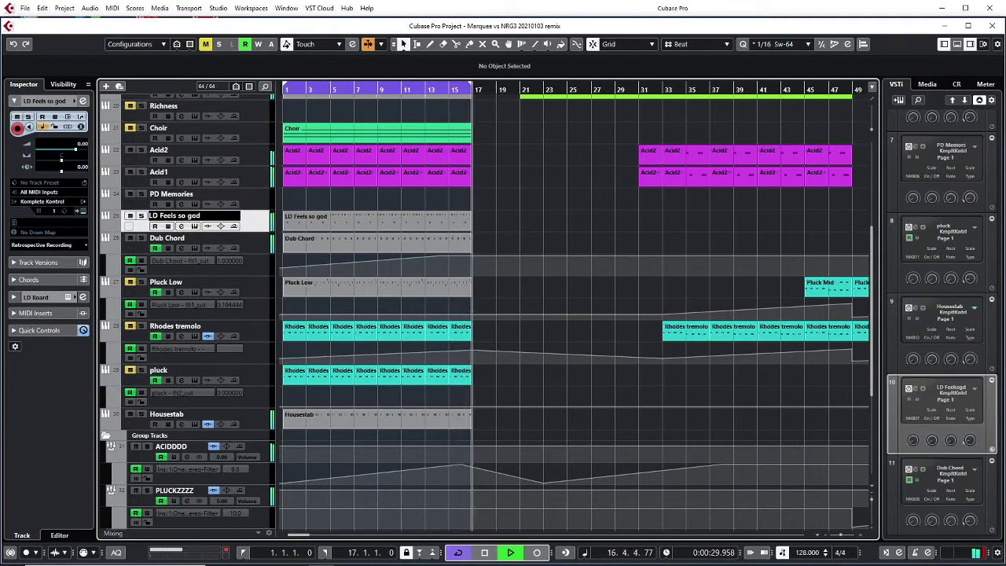
type("o")
key("Return")
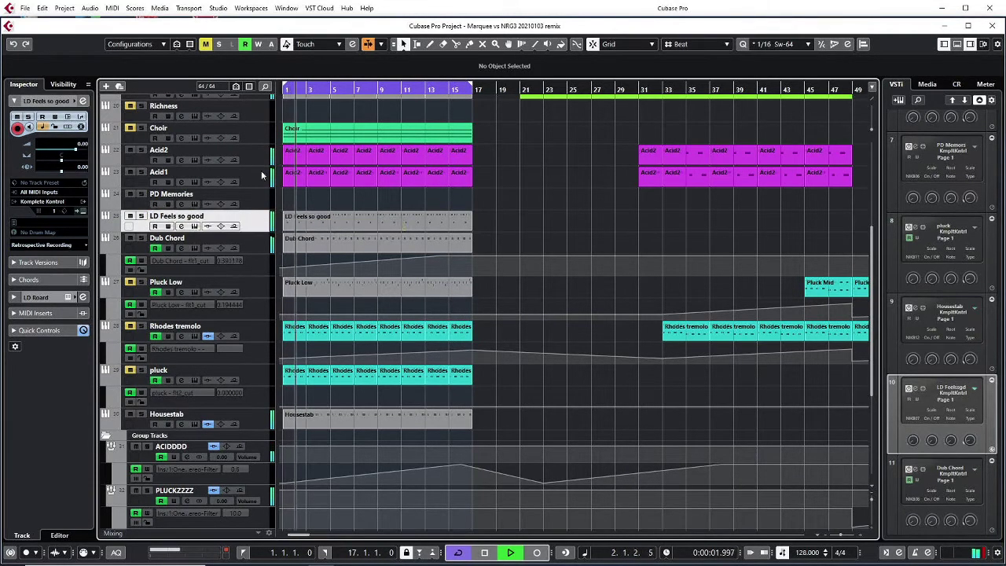
Step: Stop playback and load the LEAD - Feels So Good preset from the Soundsetnew bank into the PD Memories track's Spire
left_click(258, 198)
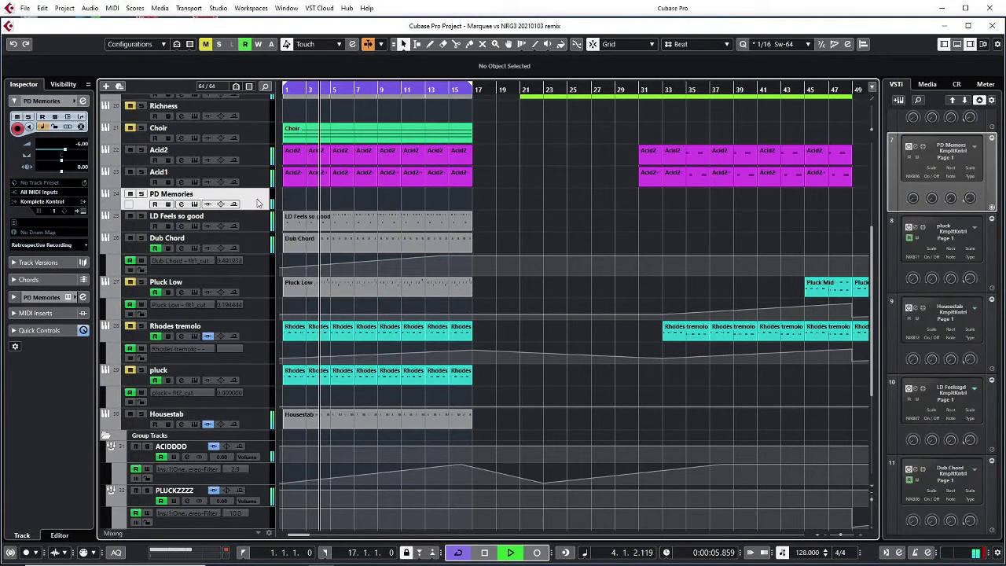
key("space")
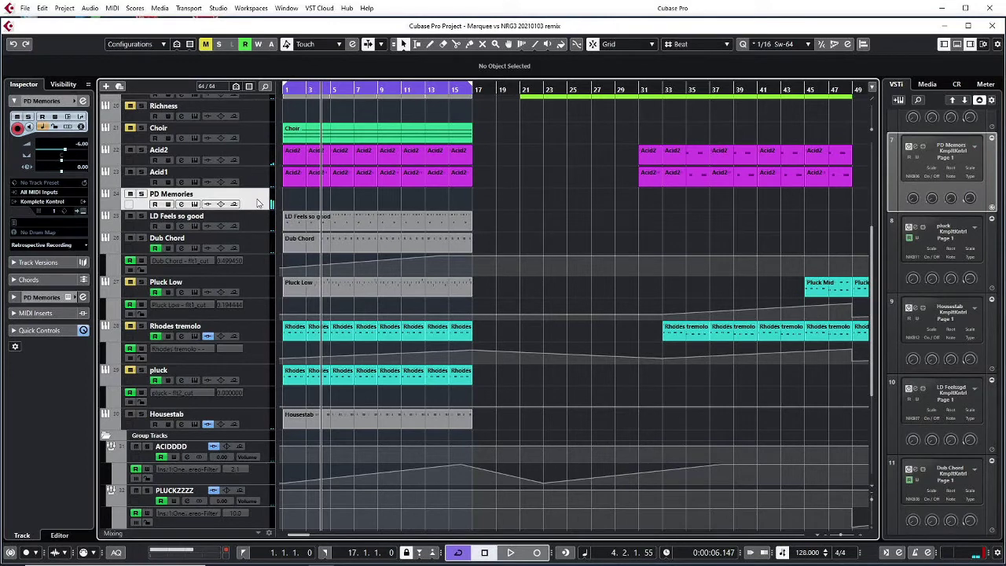
right_click(258, 204)
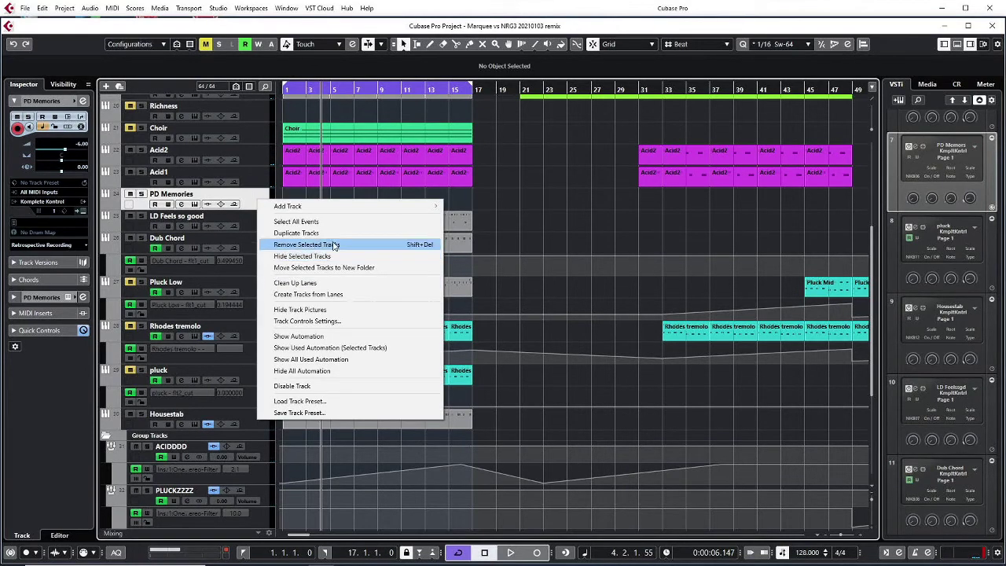
left_click(246, 201)
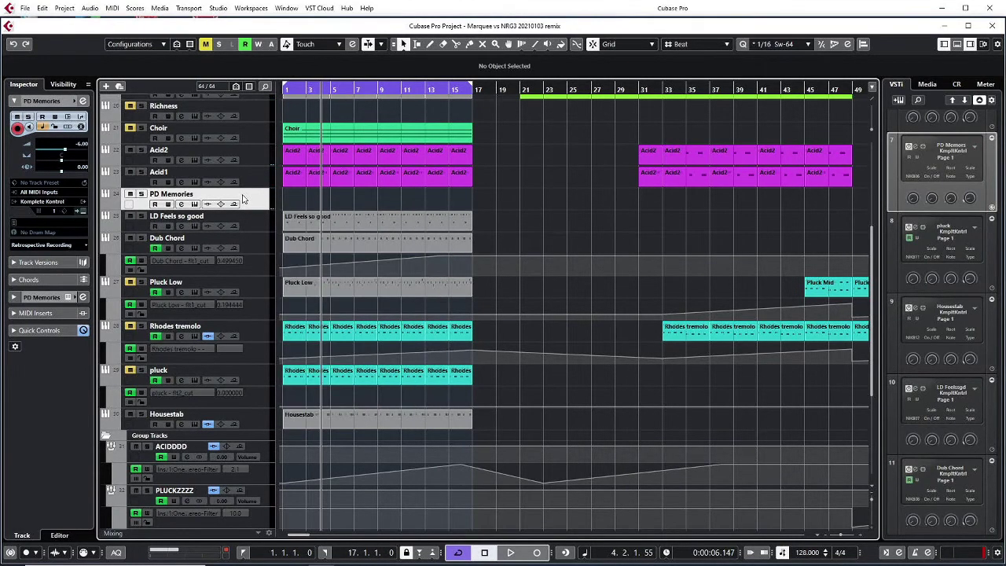
left_click(82, 212)
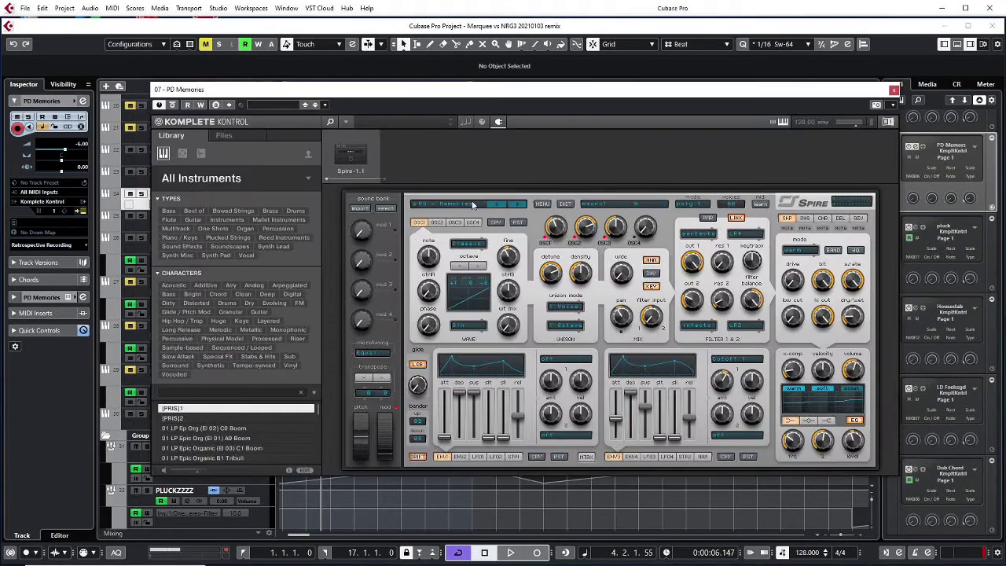
left_click(541, 203)
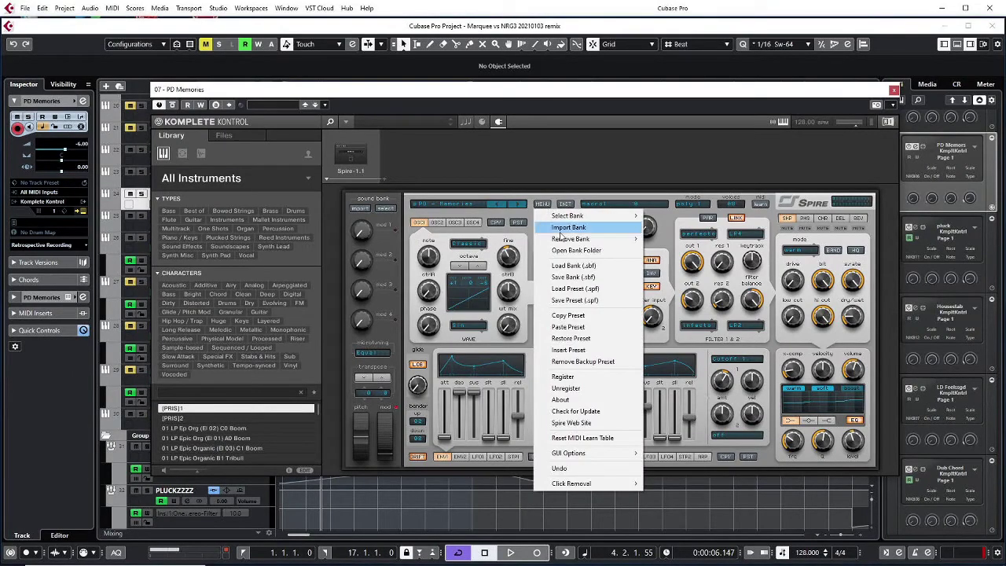
mouse_move(589, 215)
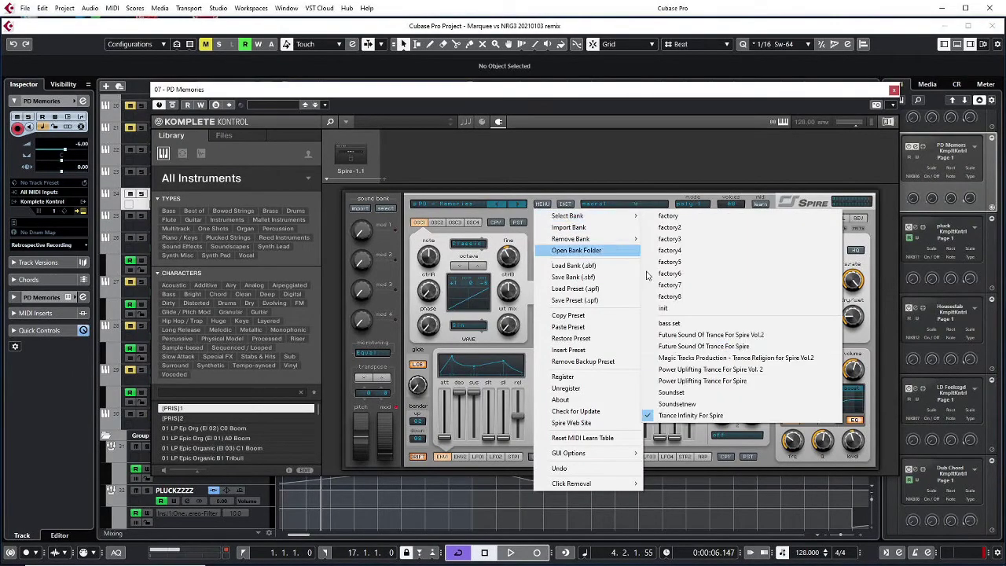
left_click(677, 404)
left_click(461, 206)
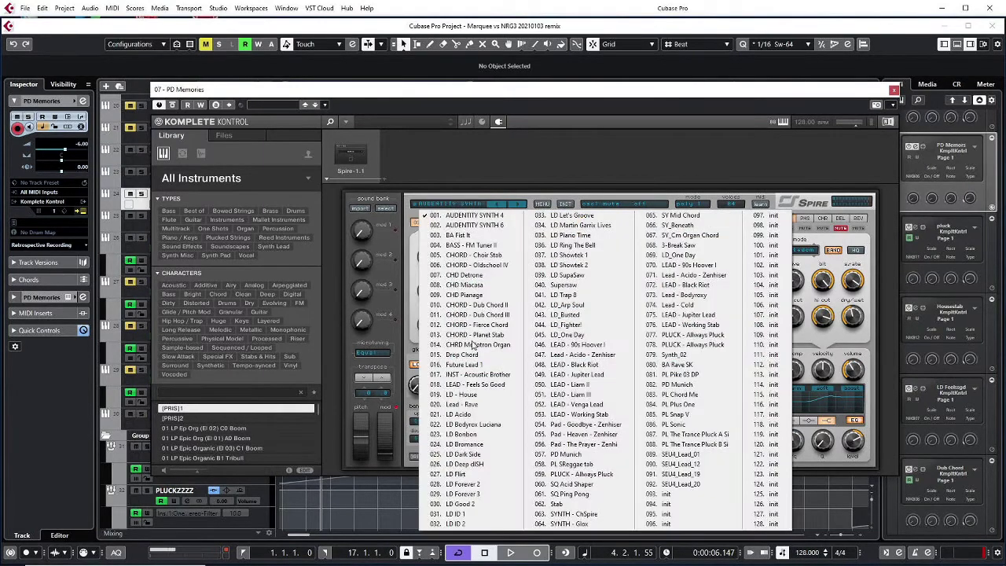
left_click(485, 387)
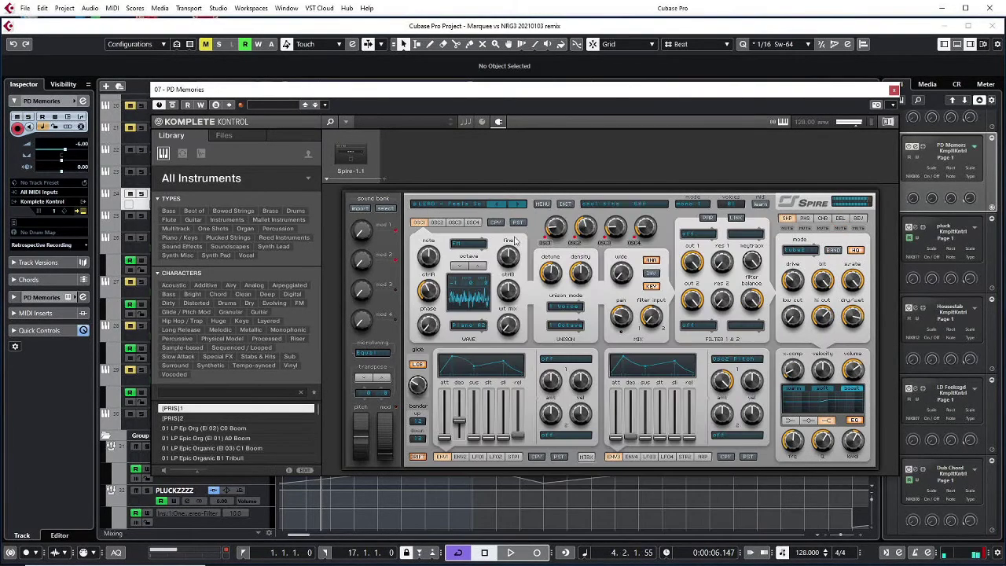
Step: Audition the Spire presets following the current one on PD Memories, stepping forward one by one to LD Arp Soul
left_click(519, 205)
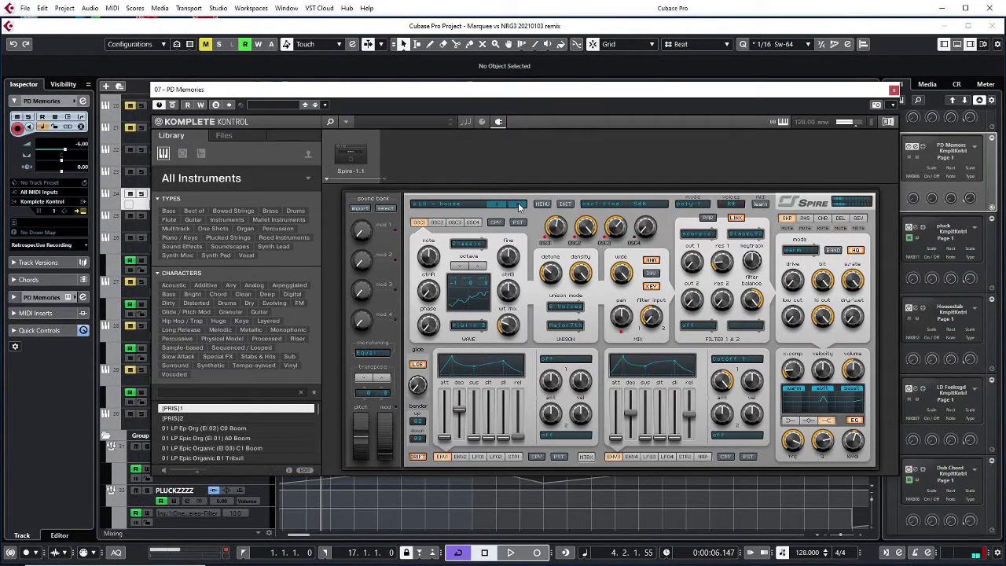
left_click(518, 206)
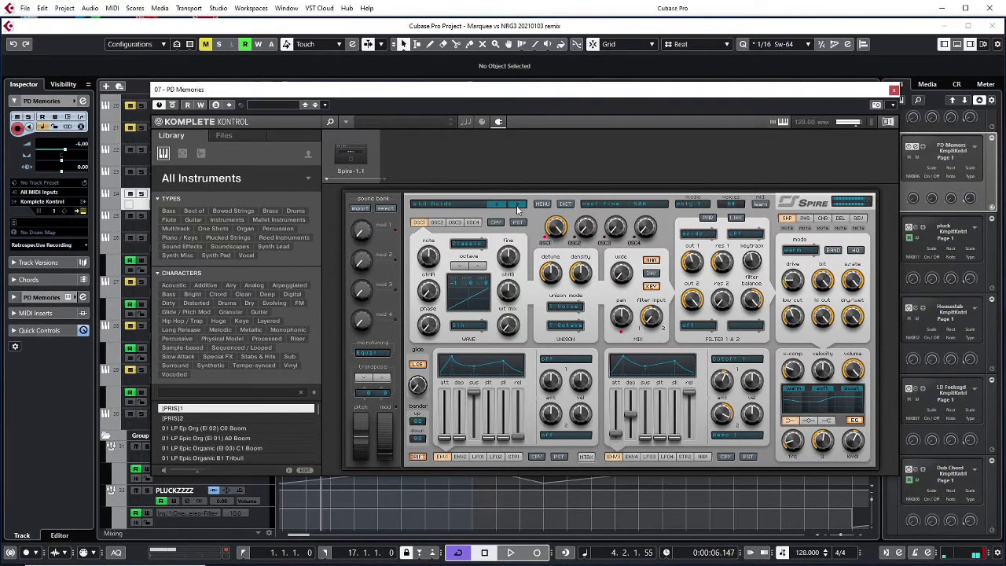
left_click(517, 206)
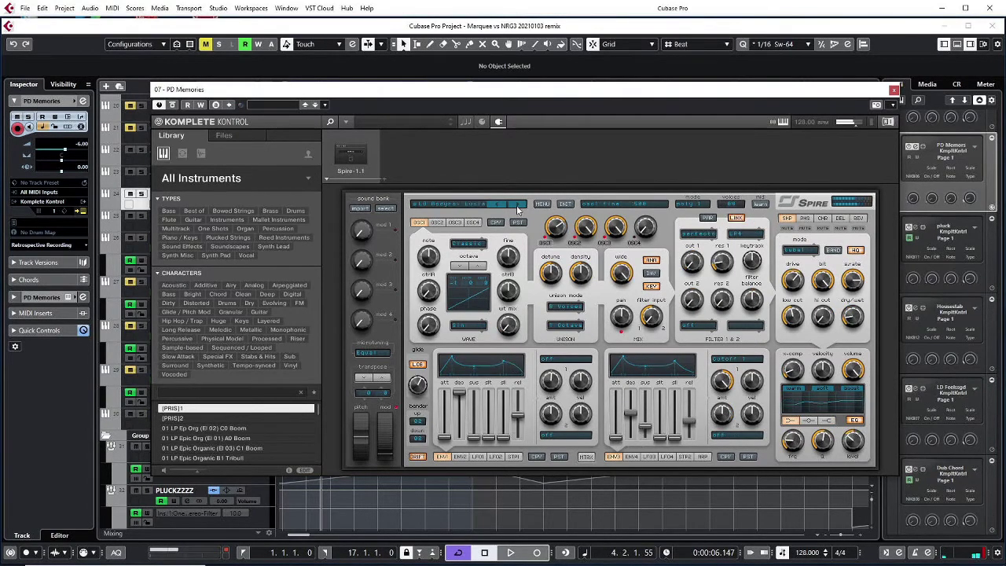
left_click(517, 206)
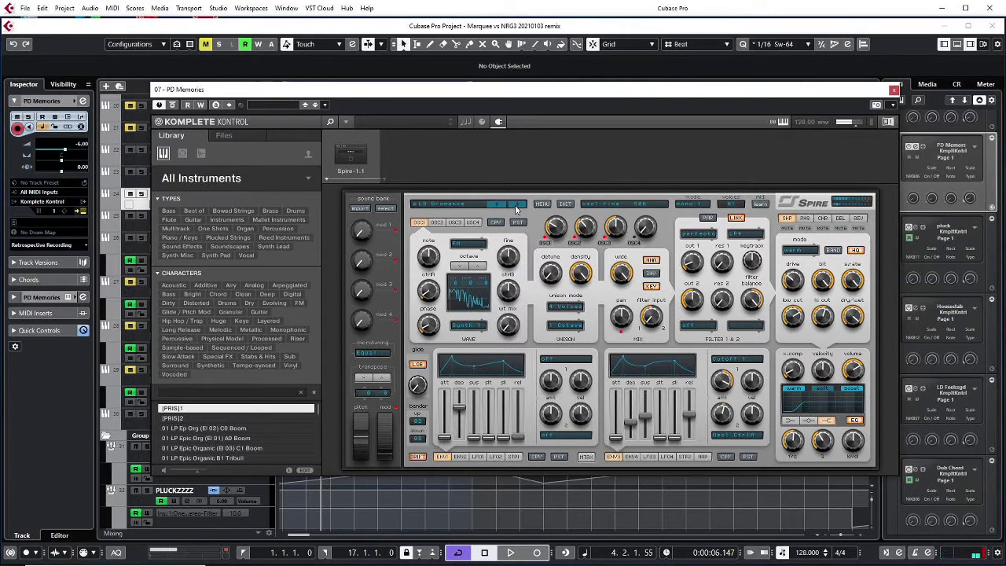
left_click(516, 208)
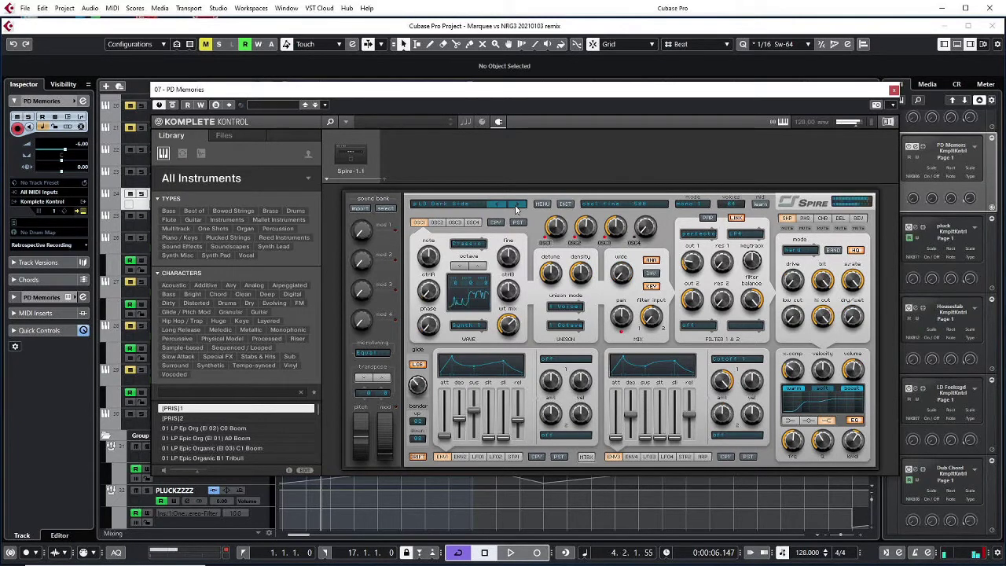
left_click(516, 207)
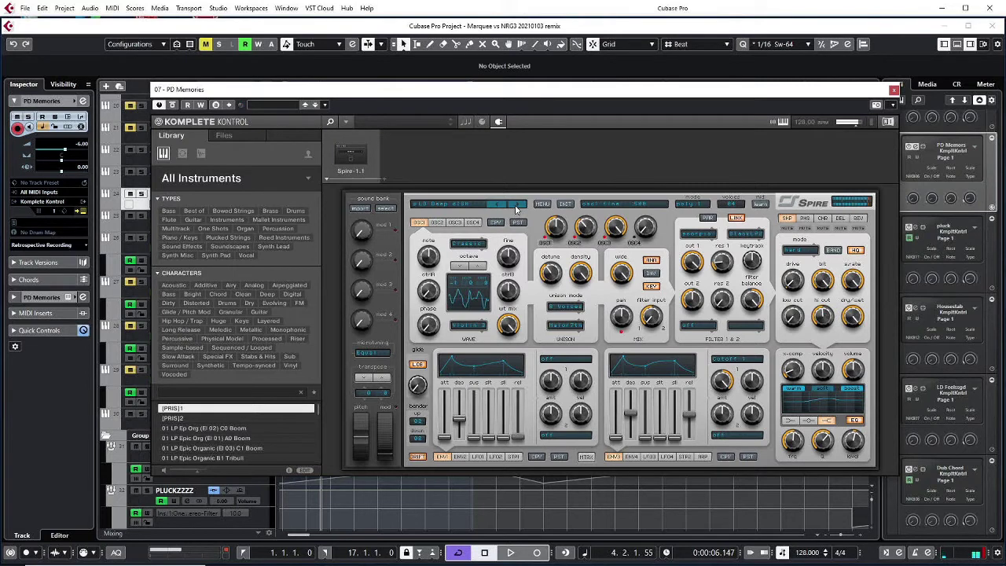
left_click(516, 208)
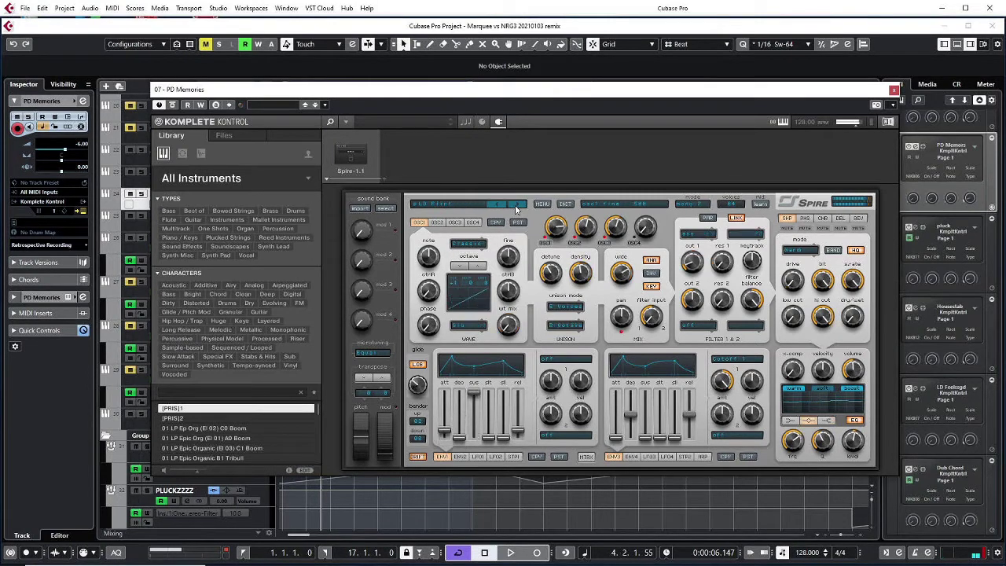
left_click(516, 207)
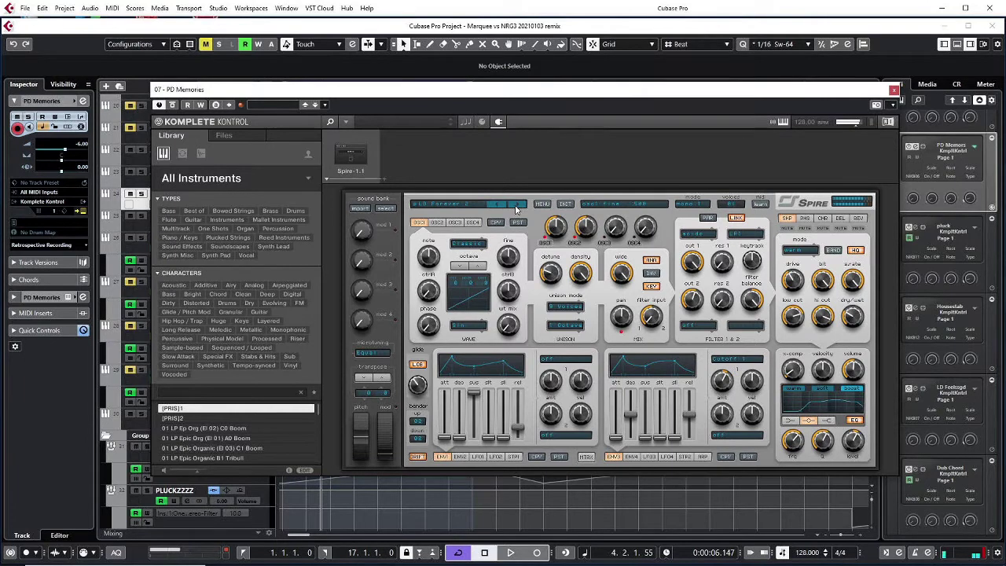
left_click(516, 207)
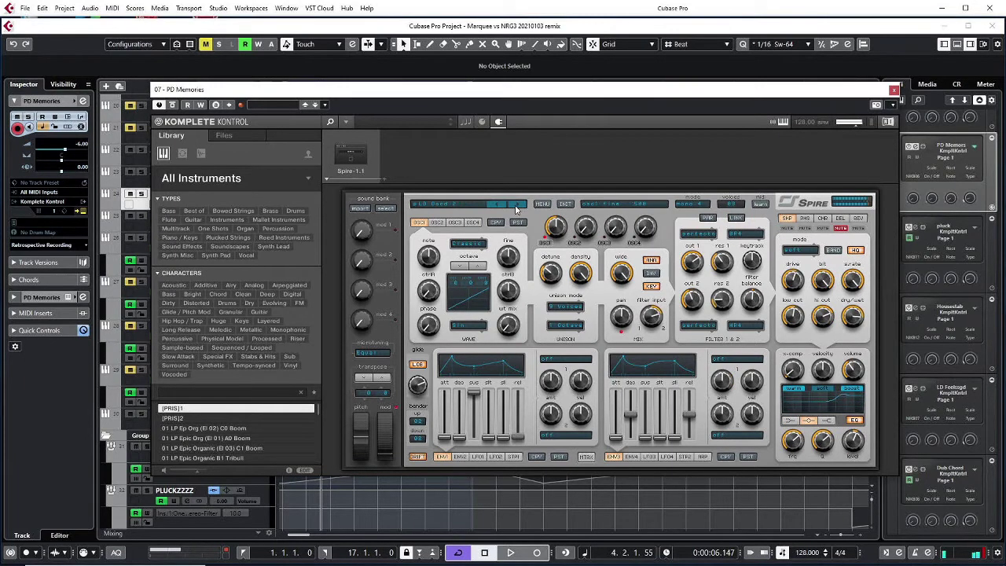
left_click(516, 207)
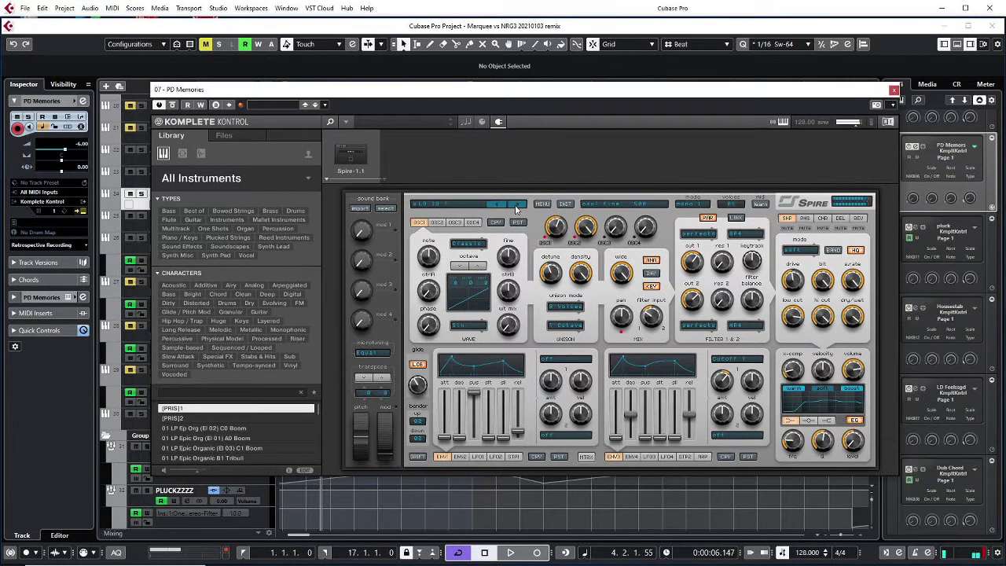
left_click(516, 207)
left_click(516, 208)
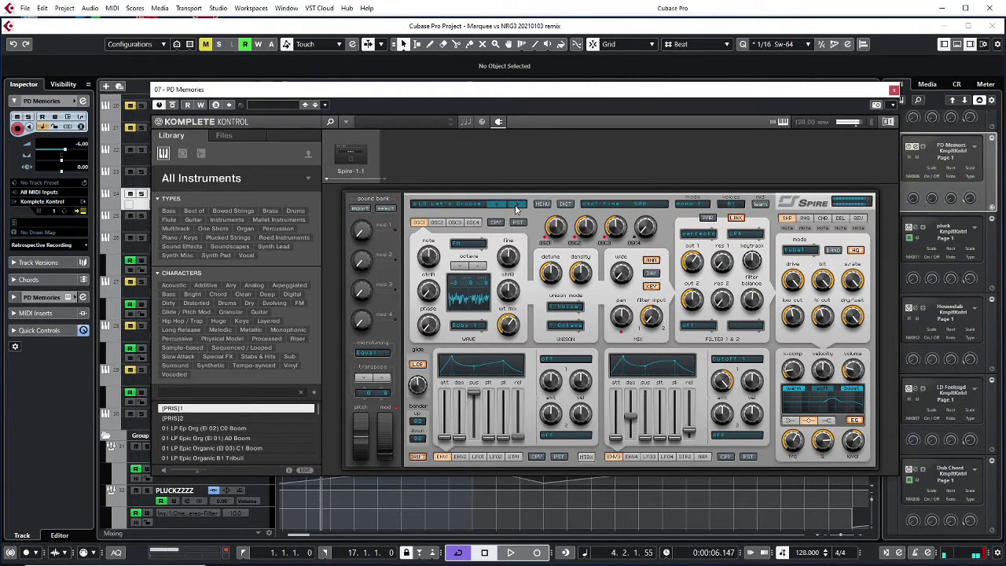
left_click(516, 208)
left_click(517, 207)
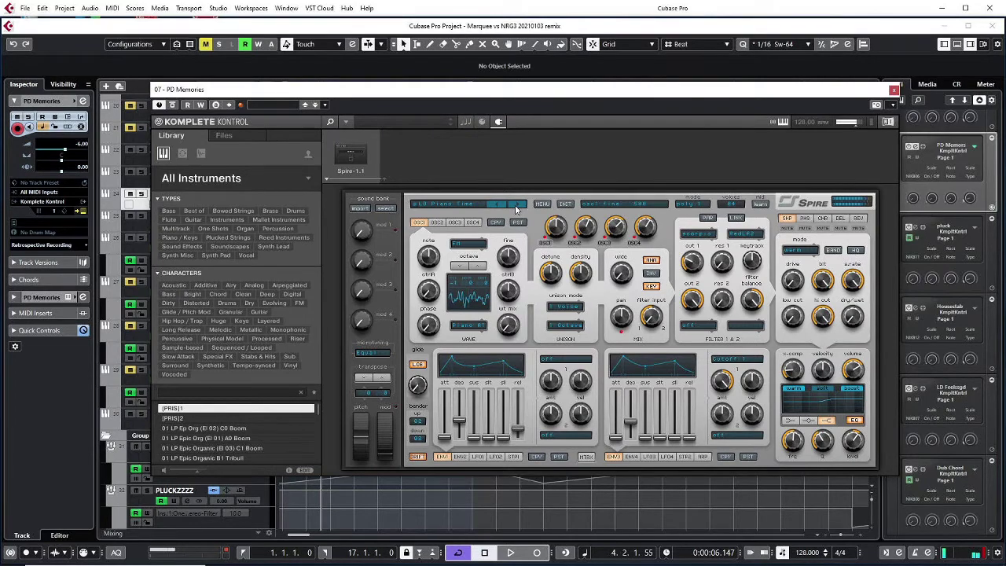
left_click(517, 207)
left_click(516, 207)
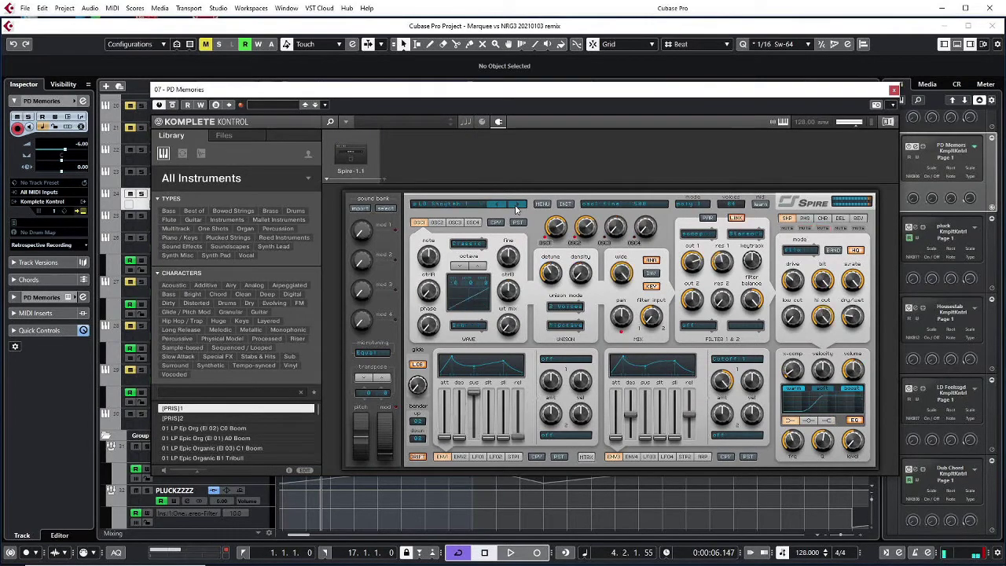
left_click(516, 208)
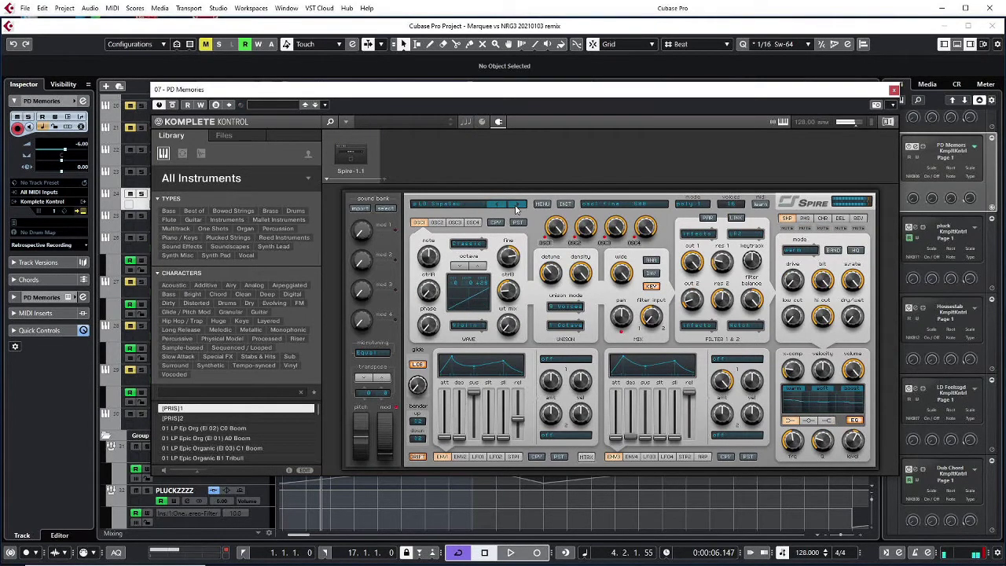
left_click(516, 207)
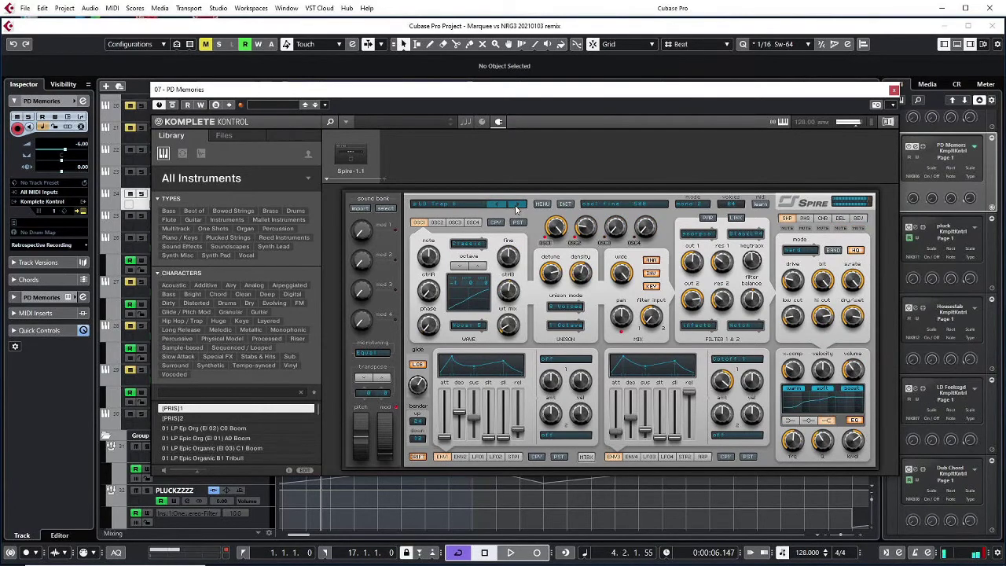
left_click(516, 208)
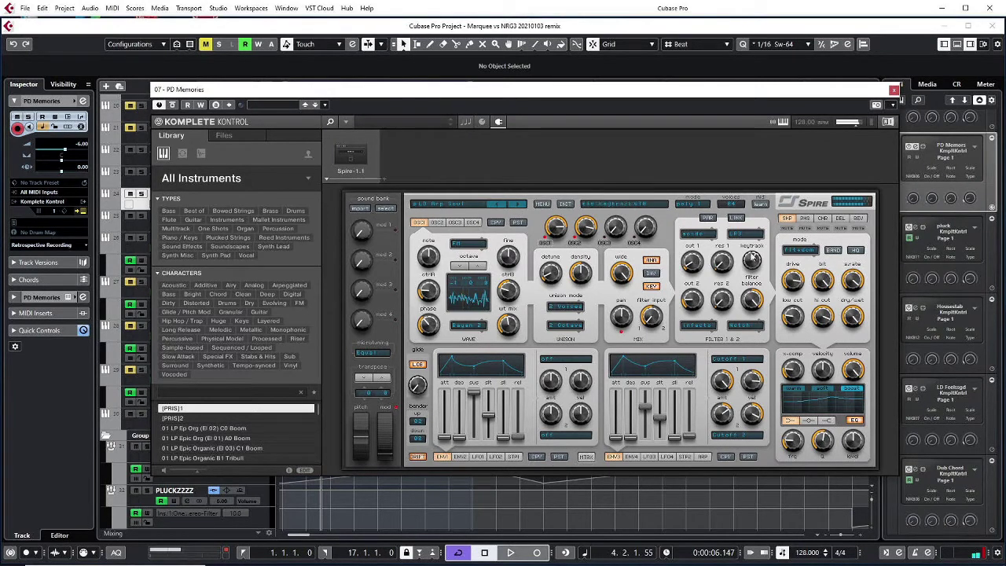
Step: Move the PD Memories instrument window aside so the track list and the start of the arrangement are uncovered
left_click_drag(701, 197, 690, 268)
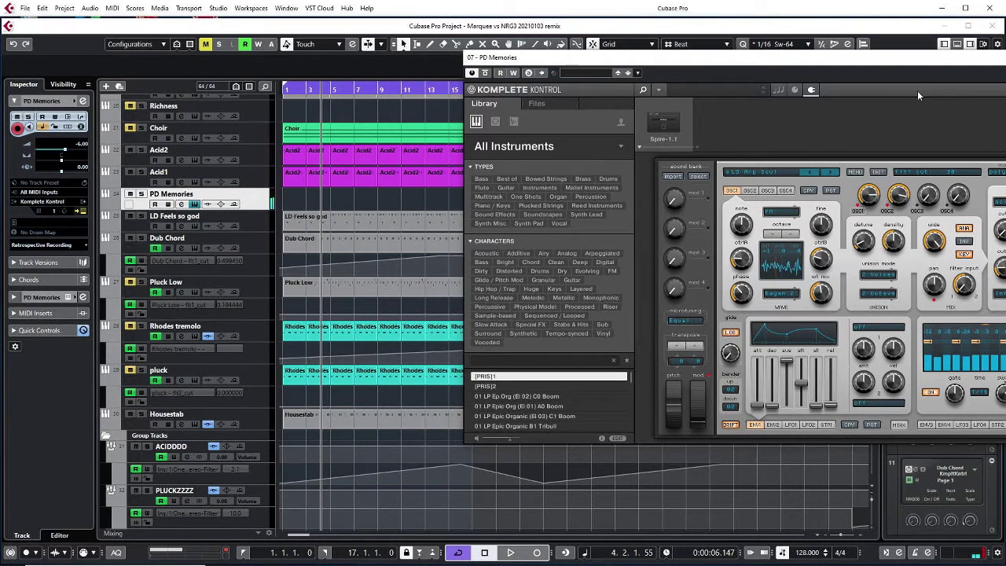
left_click_drag(619, 61, 366, 57)
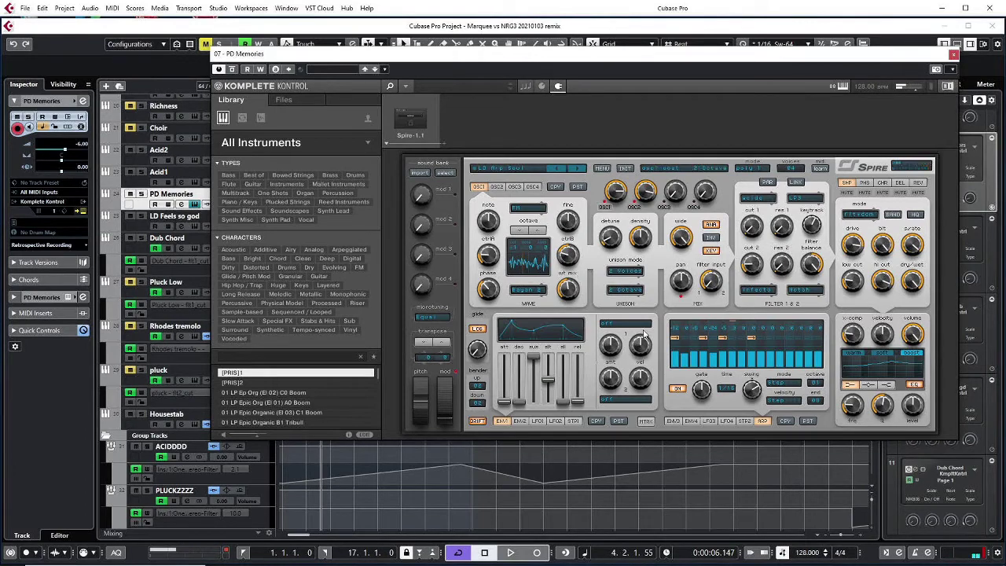
left_click_drag(550, 61, 727, 34)
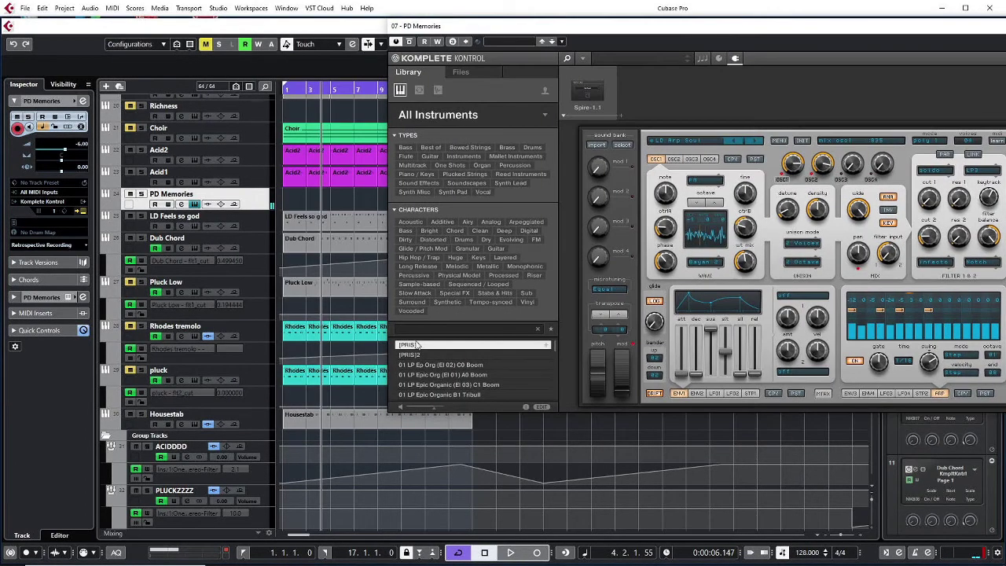
Step: Add a new MIDI track to the project below PD Memories
scroll(191, 502, "down", 5)
right_click(191, 517)
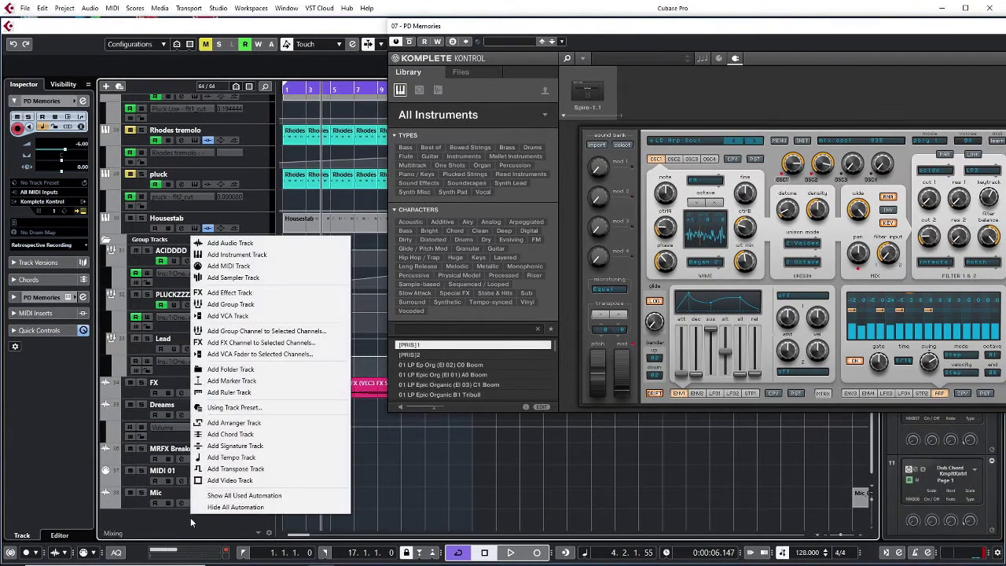
left_click(253, 266)
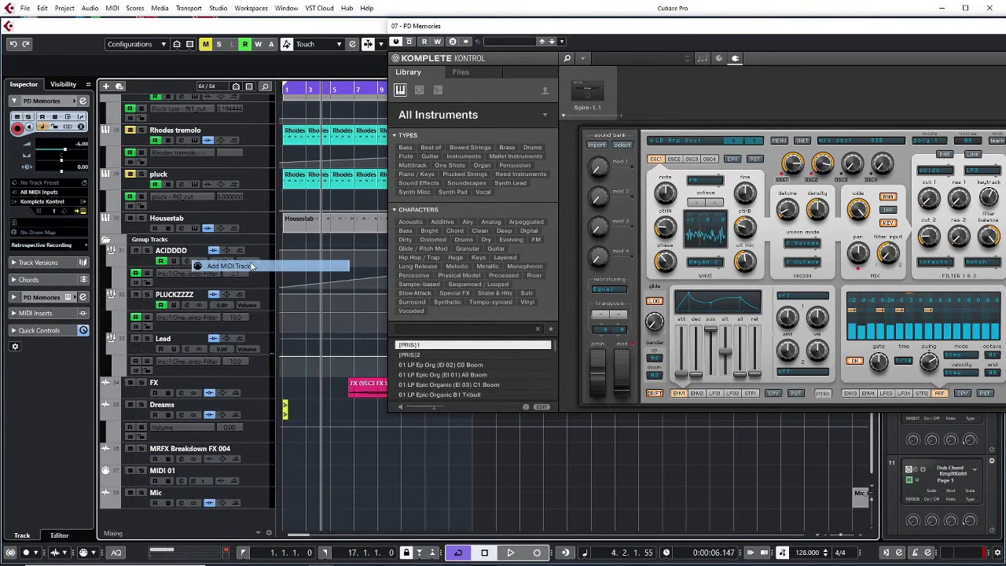
left_click(525, 336)
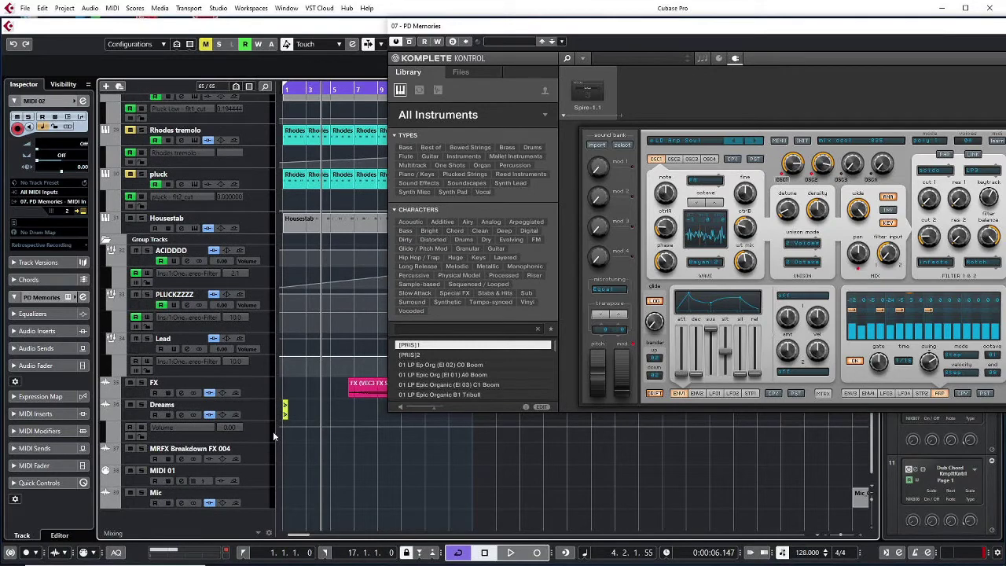
Step: Set the new MIDI track's input to 07. PD Memories - MIDI Out
scroll(231, 460, "up", 5)
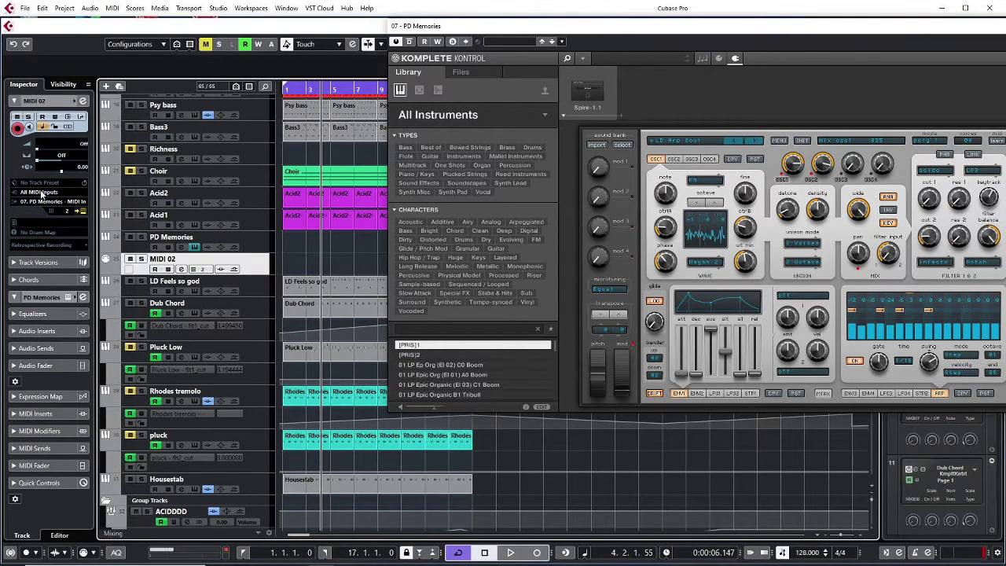
left_click(43, 193)
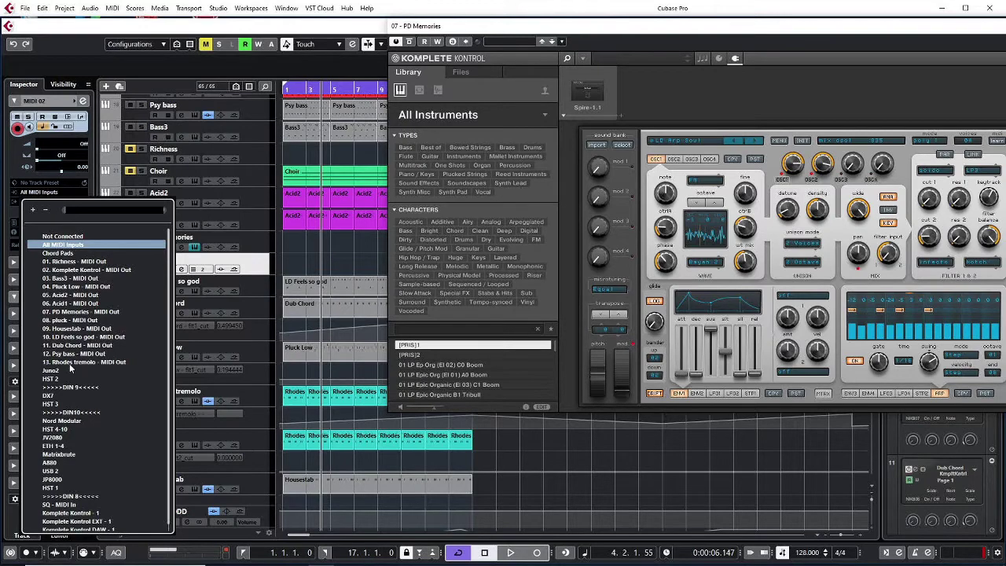
left_click(261, 271)
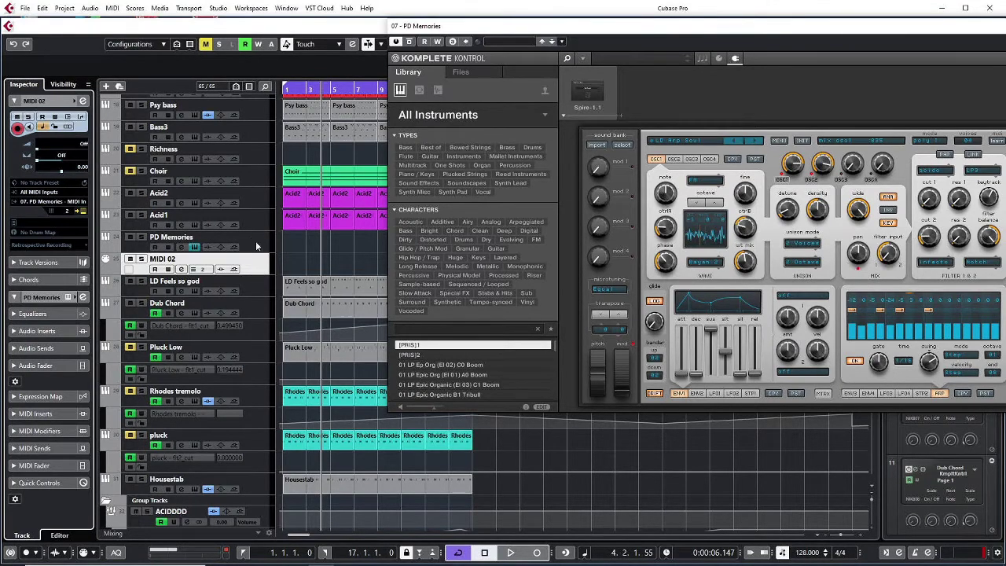
left_click(255, 245)
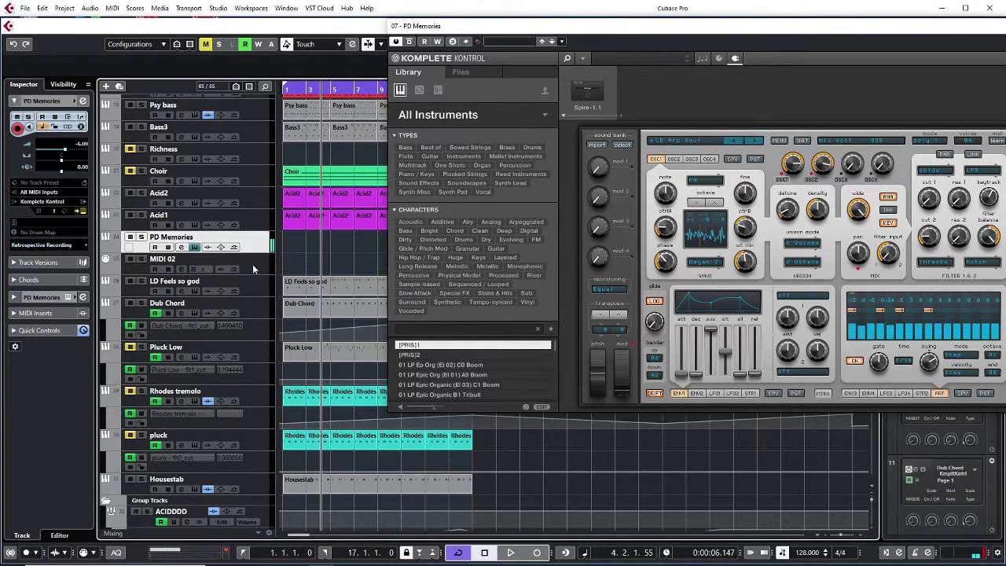
left_click(252, 269)
left_click(33, 193)
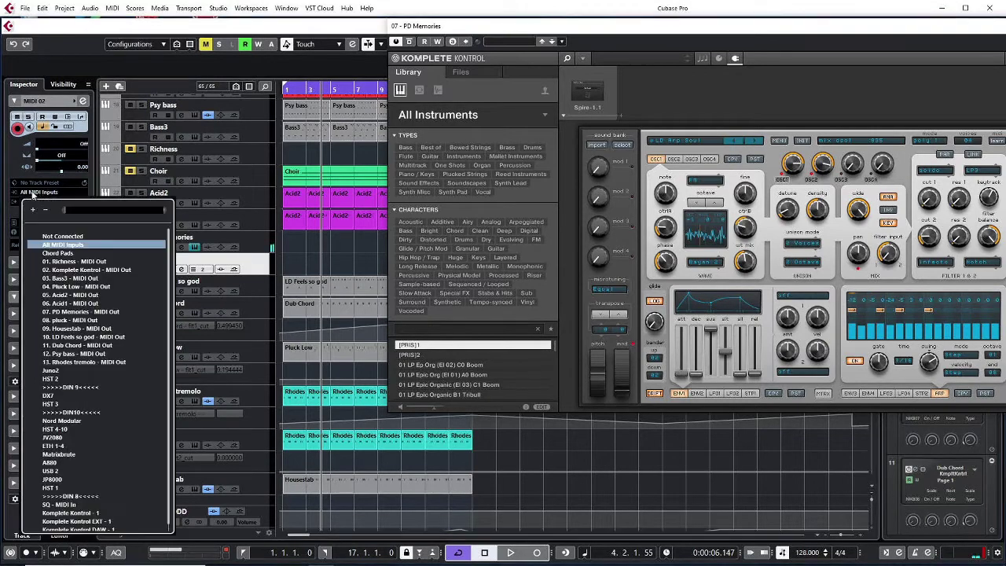
left_click(78, 312)
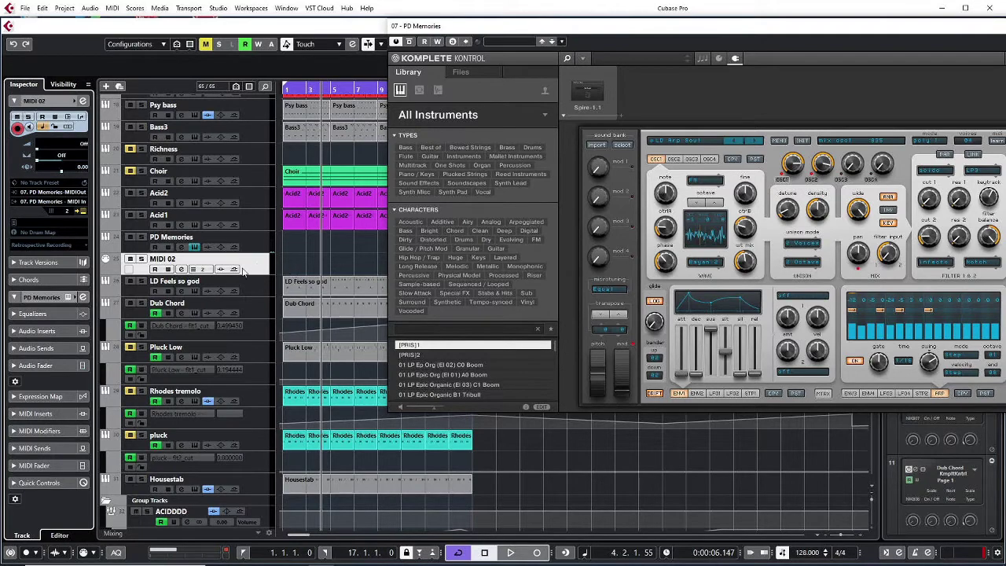
Step: Return to the project start and draw an empty part on the PD Memories track from bar 1 to about 11.4
left_click(253, 244)
key("KP_Decimal")
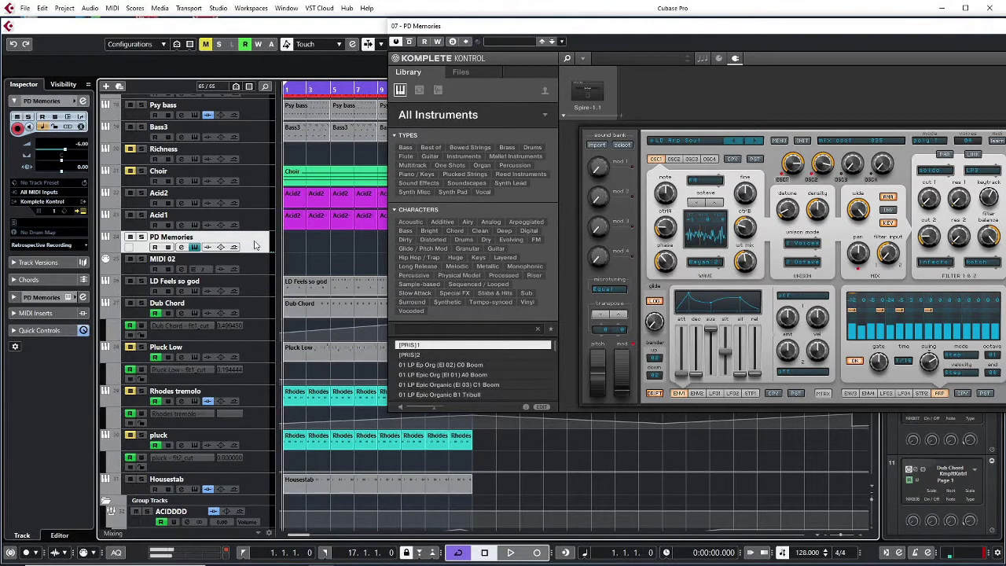
right_click(299, 243)
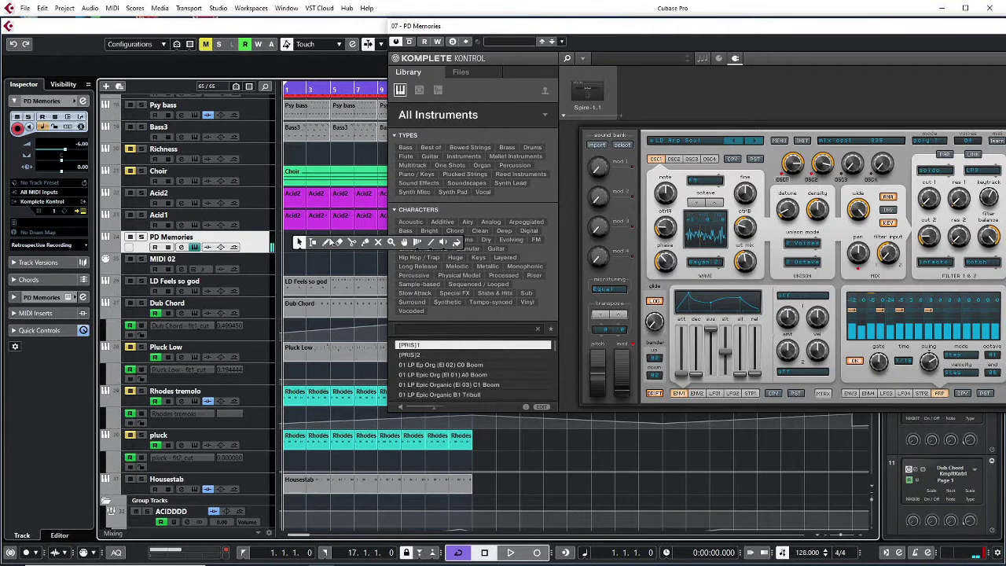
left_click(326, 242)
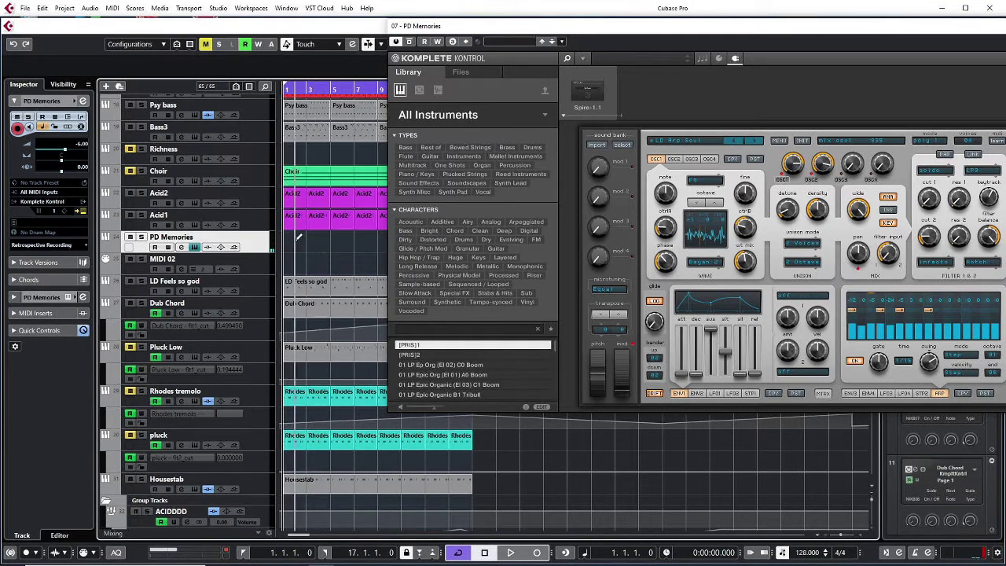
left_click_drag(288, 239, 408, 249)
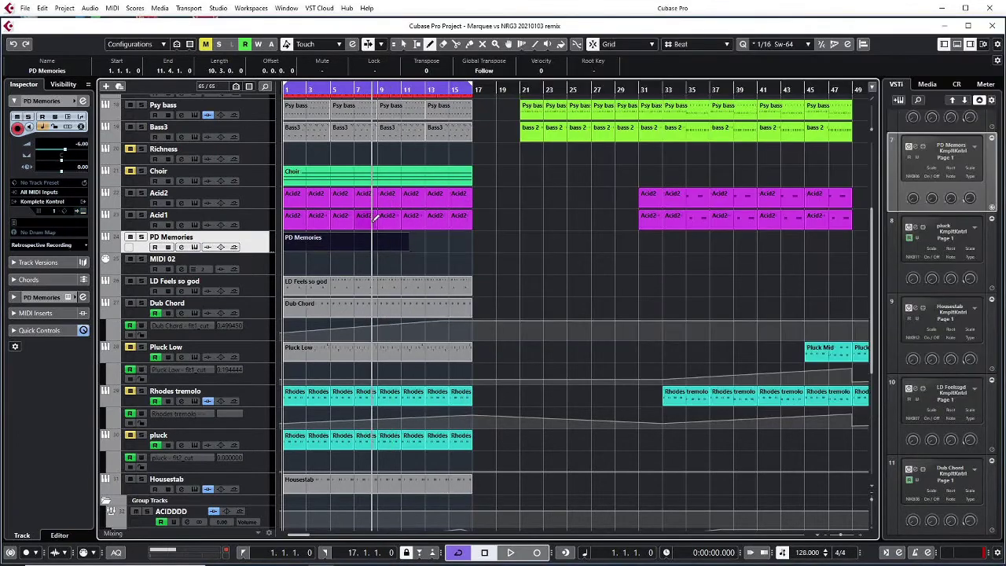
Step: Open the PD Memories part in the Key Editor and draw an A3 note about 1.3.0 long near bar 1
right_click(340, 242)
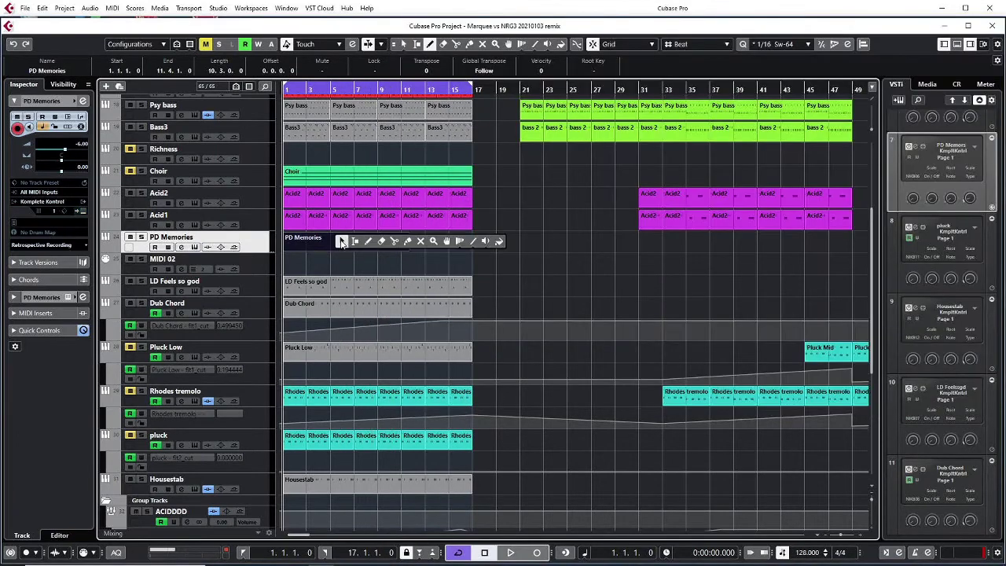
left_click(341, 239)
double_click(320, 242)
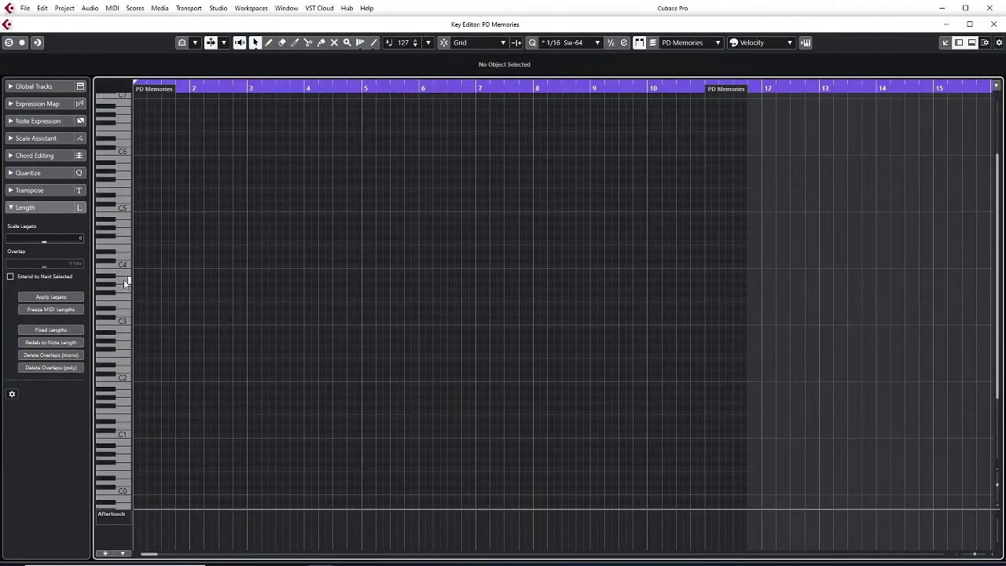
right_click(168, 275)
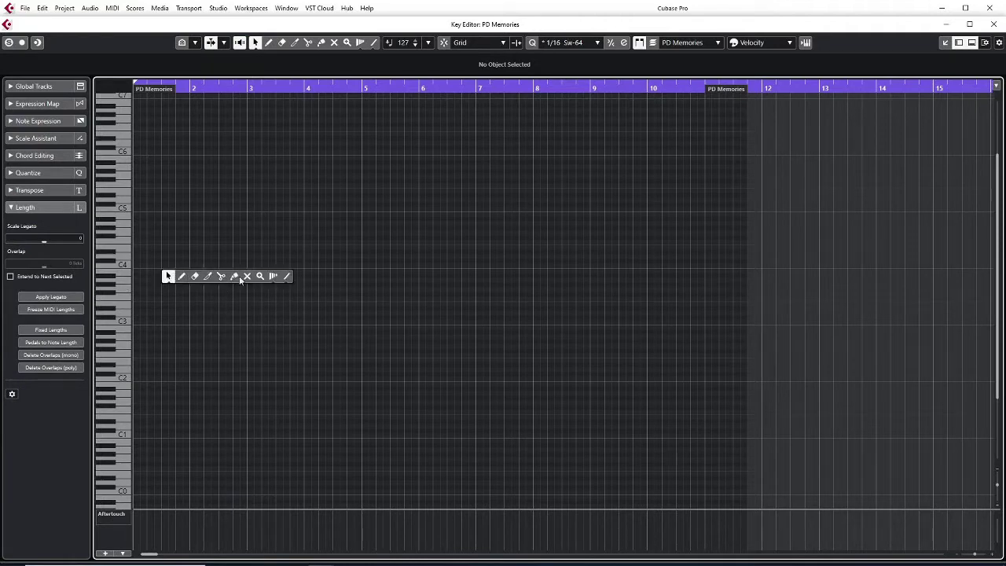
left_click(181, 276)
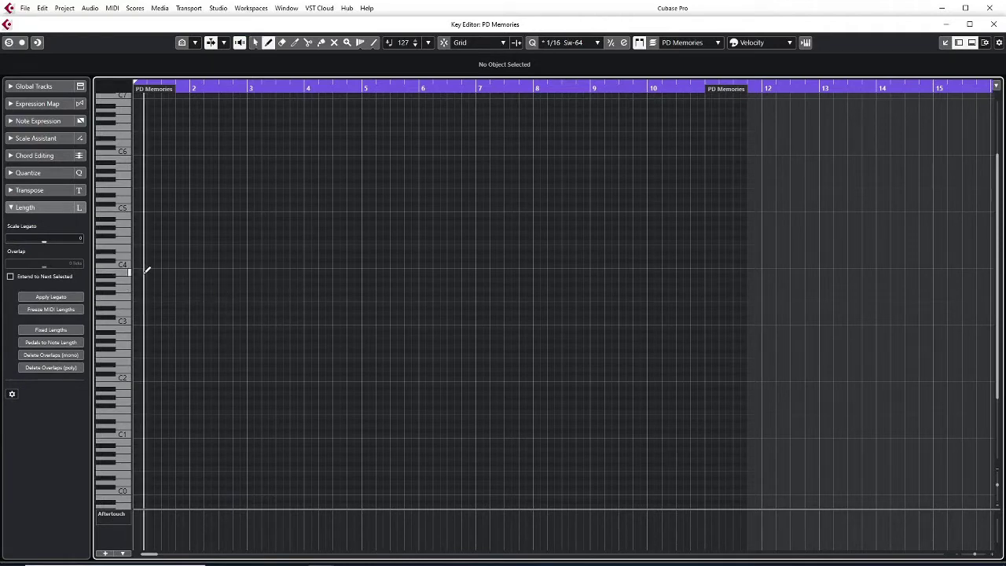
left_click_drag(138, 279, 240, 267)
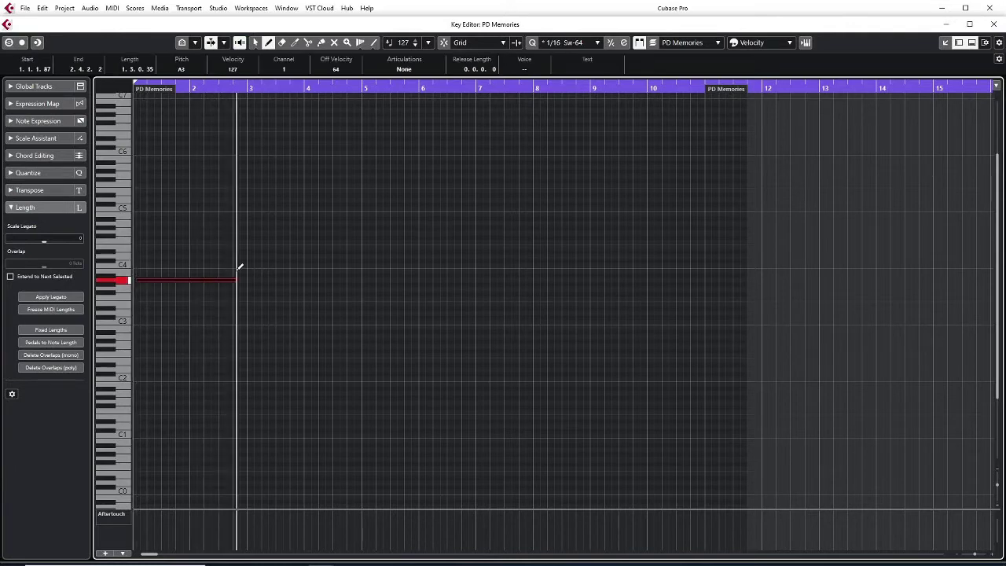
Step: Shift the A3 note slightly earlier so it starts at about 1.1.1.22
key("1")
left_click(145, 277)
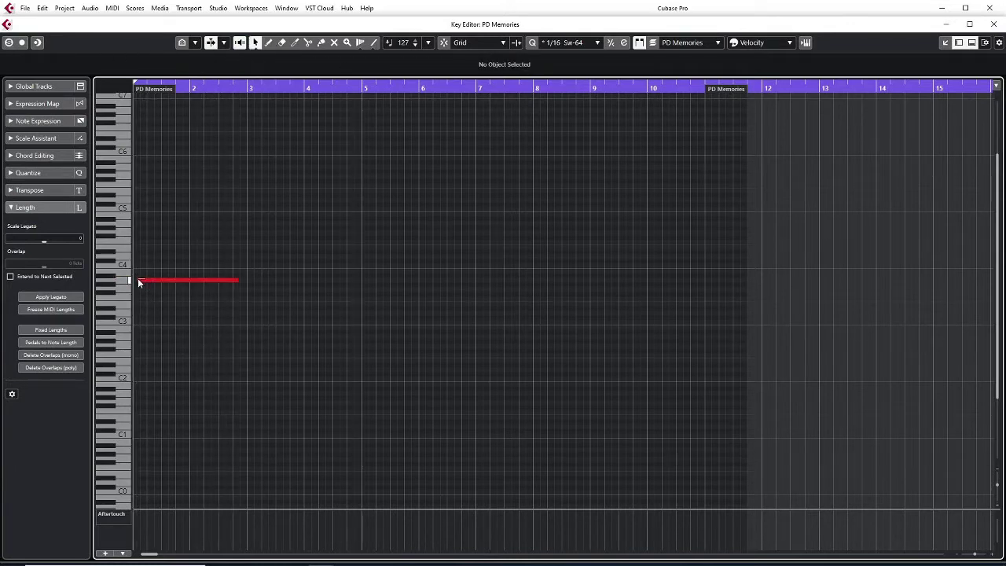
left_click(153, 280)
left_click_drag(152, 281, 149, 281)
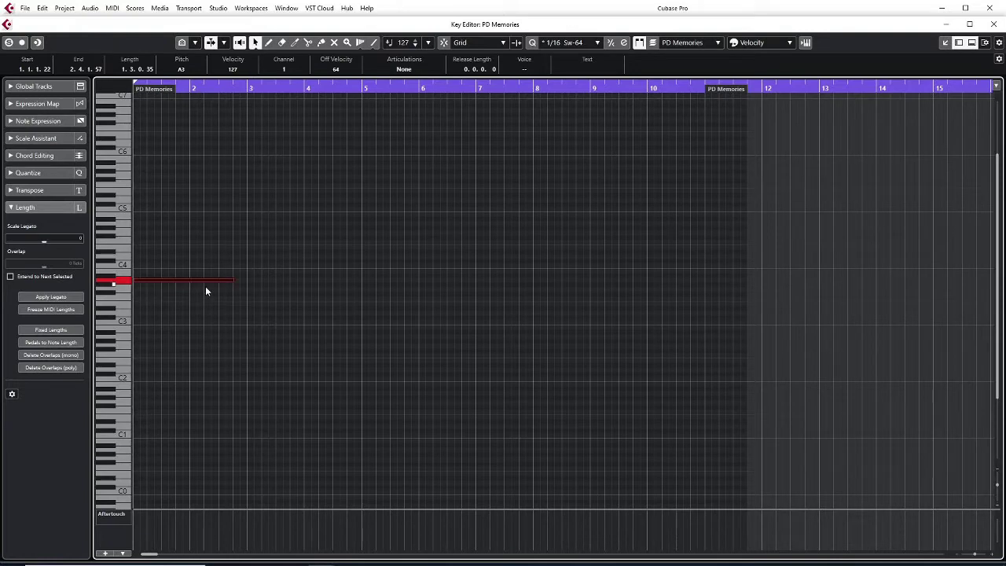
Step: Lengthen the A3 note to about 1.3.3 so it ends near bar 3, and copy it to A4 from bar 3
left_click_drag(231, 280, 262, 225)
key("alt+d")
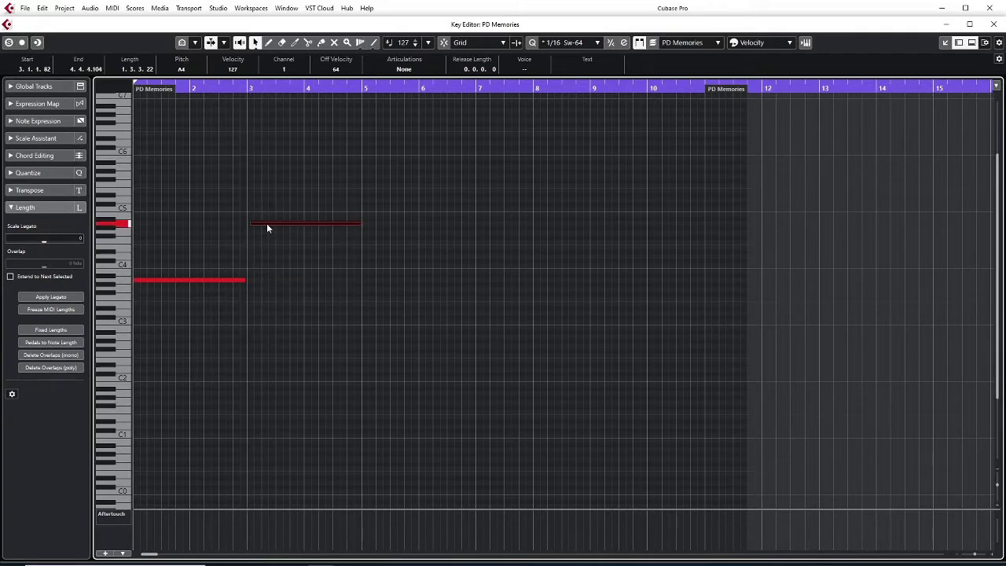
Step: Fine-tune the A4 note's start to the beginning of bar 3 and play back the part, leaving the A3 note selected
left_click_drag(260, 227, 259, 227)
key("space")
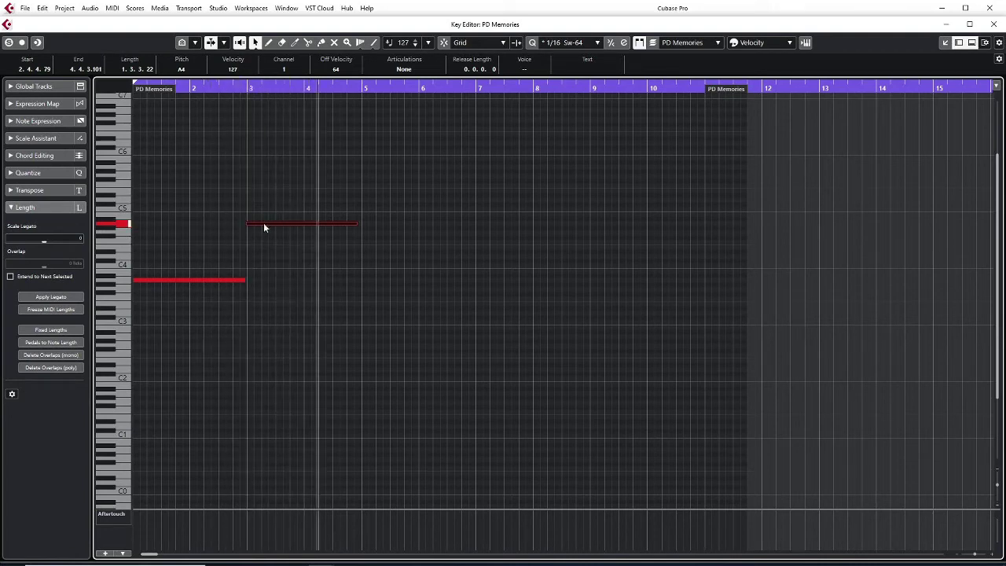
left_click_drag(264, 224, 267, 227)
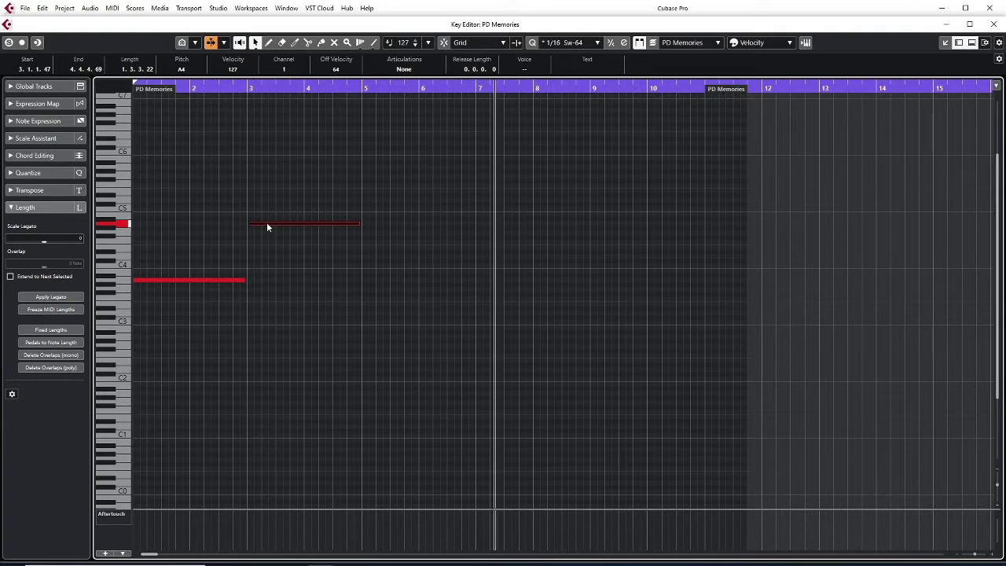
left_click(191, 279)
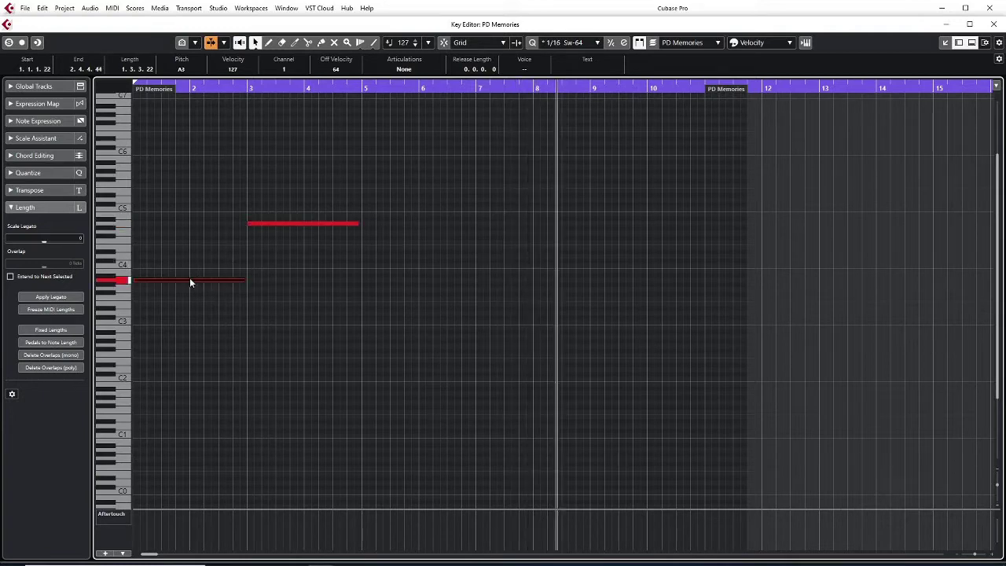
Step: Quantize the selected A3 note in the PD Memories part with the 1/16 Sw-64 setting and return to the project
key("q")
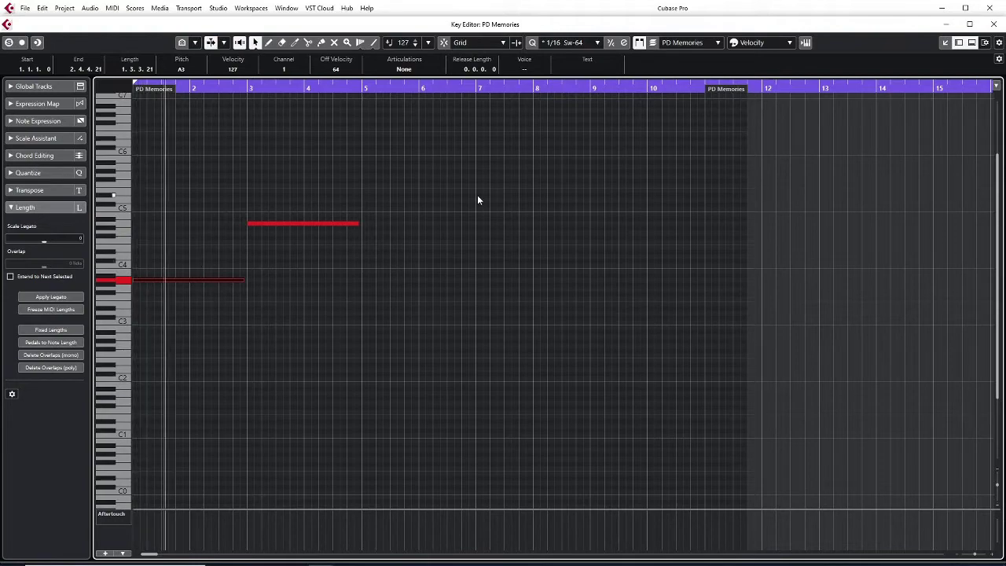
key("Return")
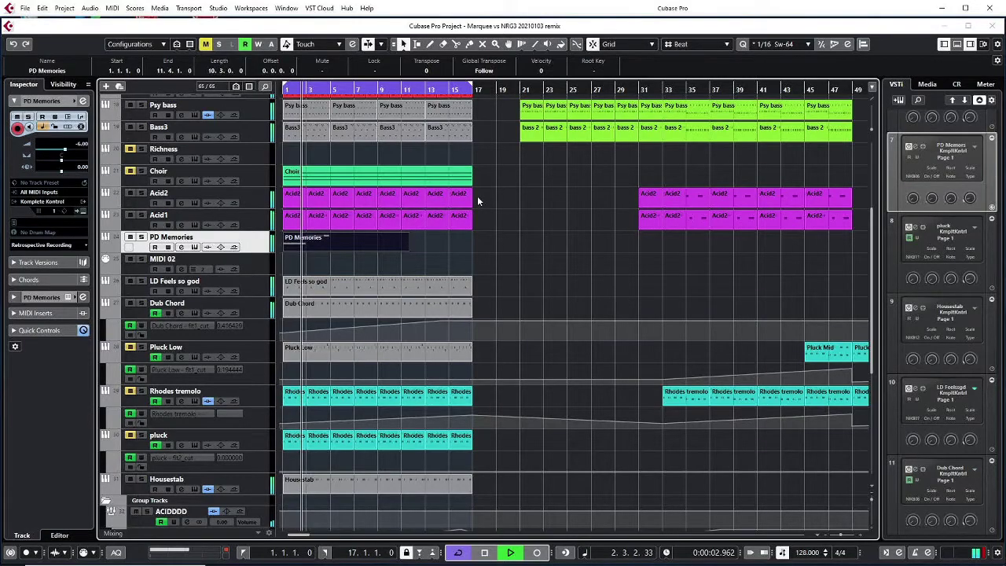
Step: Record the PD Memories MIDI output onto the MIDI 02 track, starting at bar 1 and stopping in bar 6
left_click(258, 264)
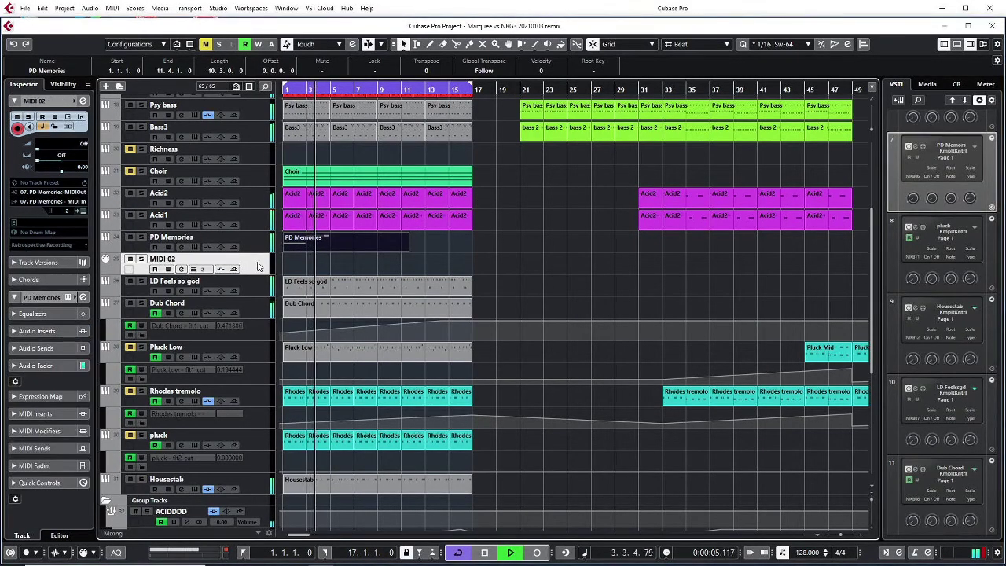
key("space")
key("KP_Multiply")
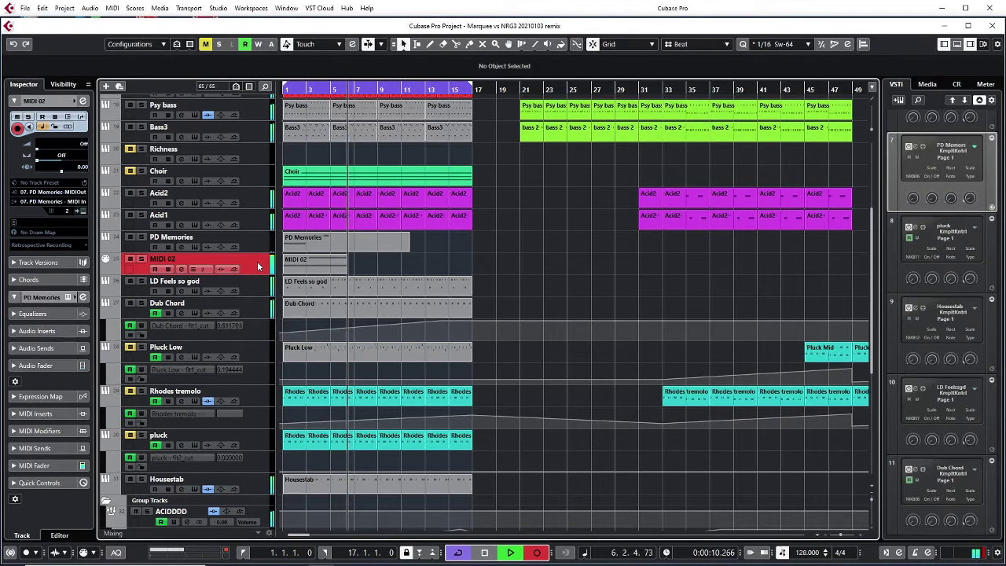
key("space")
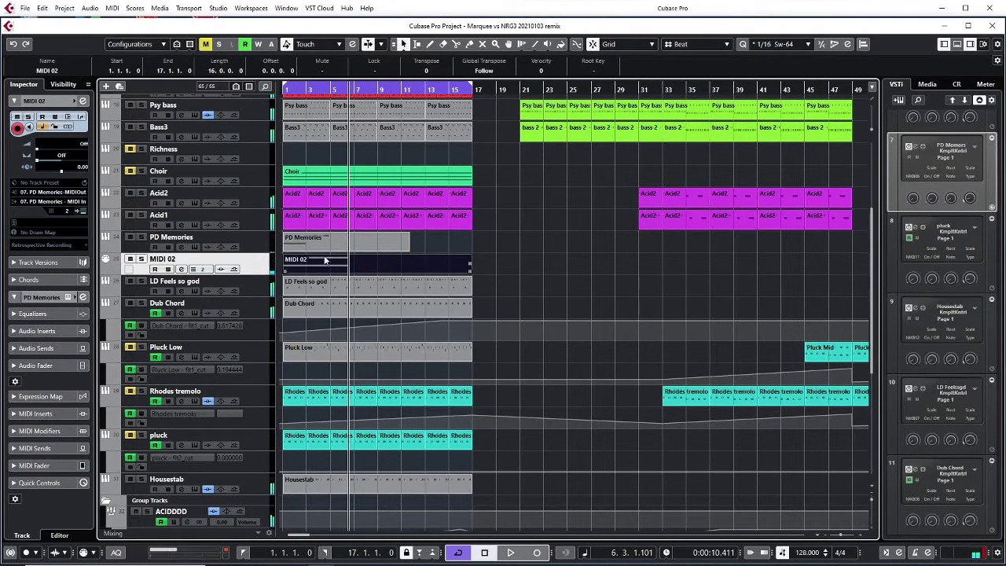
Step: Examine the recorded notes of the MIDI 02 part in the Key Editor and return to the project start
double_click(322, 261)
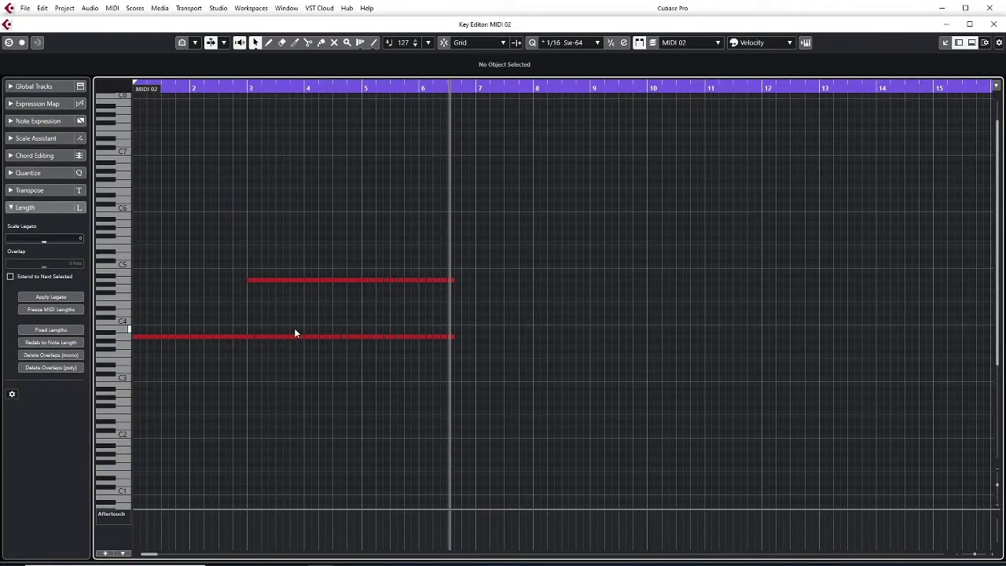
key("KP_Decimal")
key("Return")
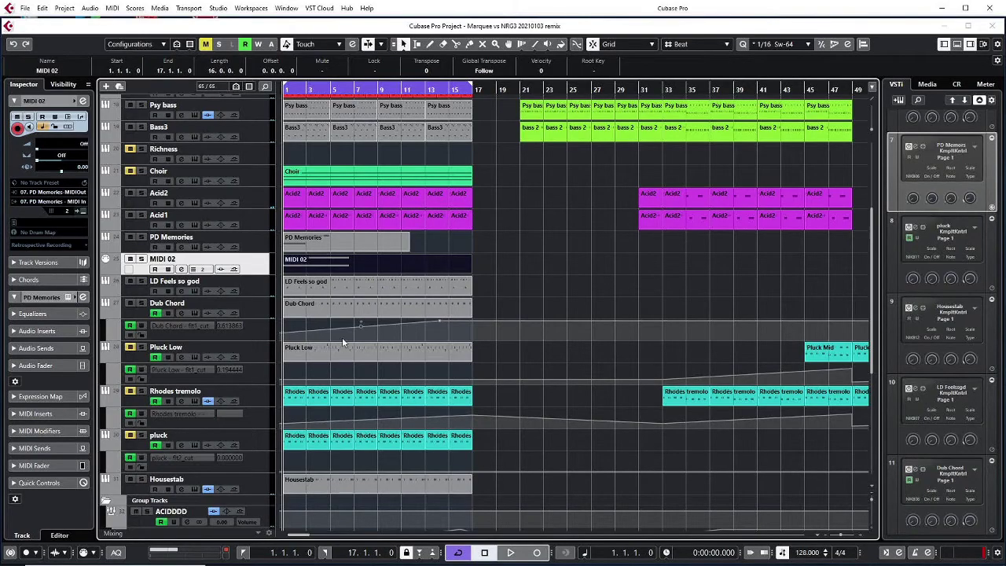
Step: Move the PD Memories part out to about bar 18 and put the MIDI 02 part at bar 1 on the PD Memories track
left_click_drag(341, 243, 549, 244)
left_click_drag(341, 264, 341, 245)
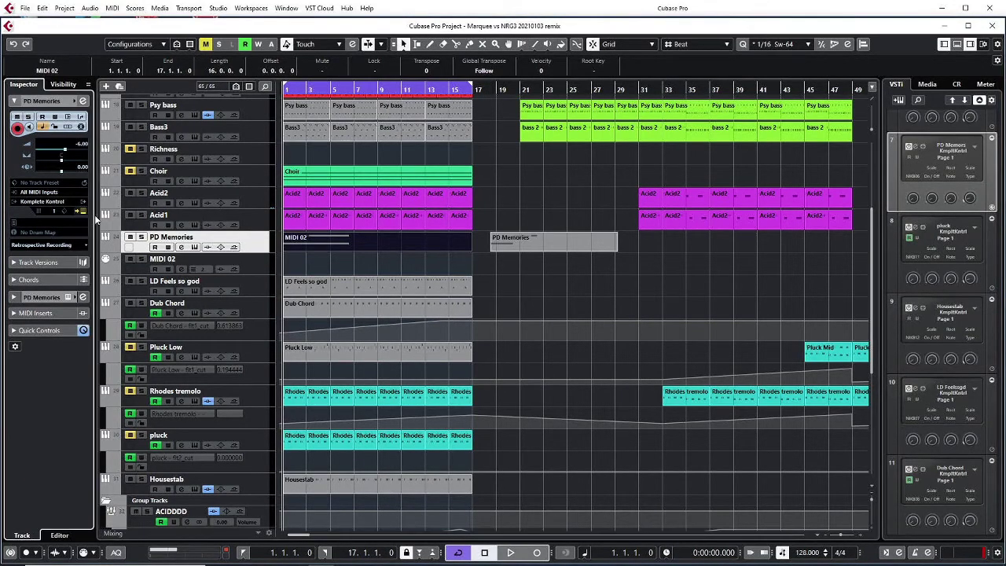
Step: Turn off the arpeggiator in the PD Memories track's Spire instrument and play back the MIDI 02 part
left_click(38, 210)
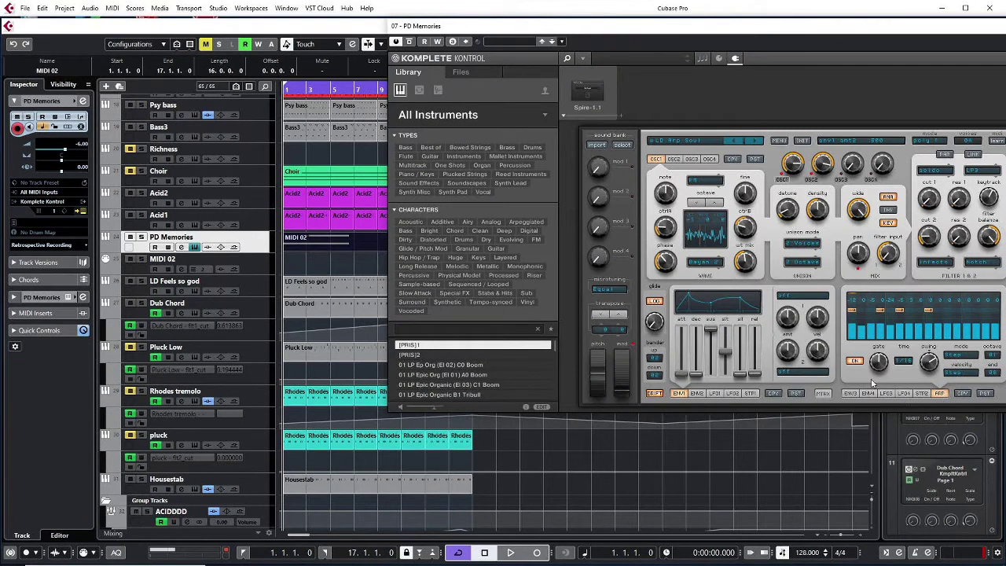
left_click(854, 361)
key("space")
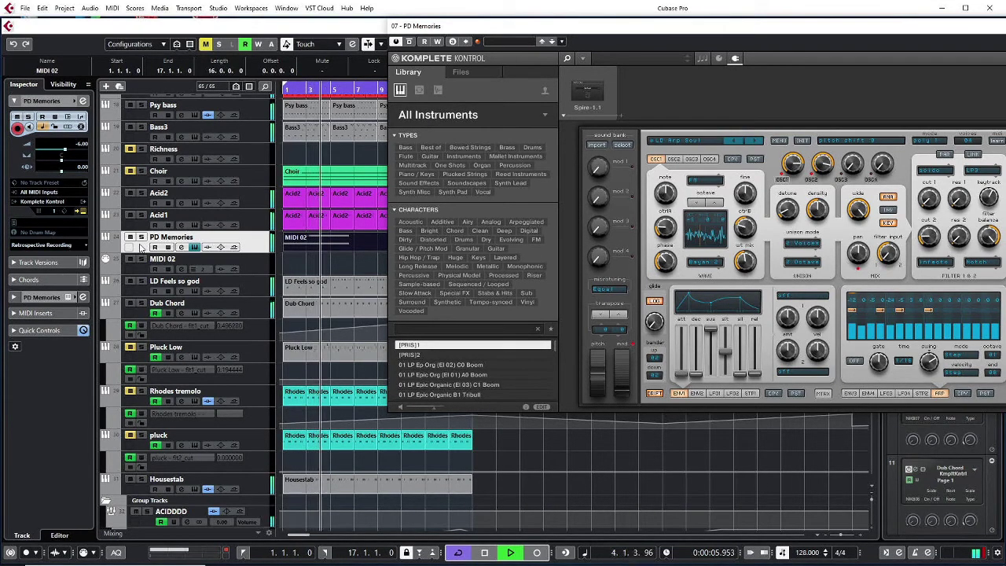
key("space")
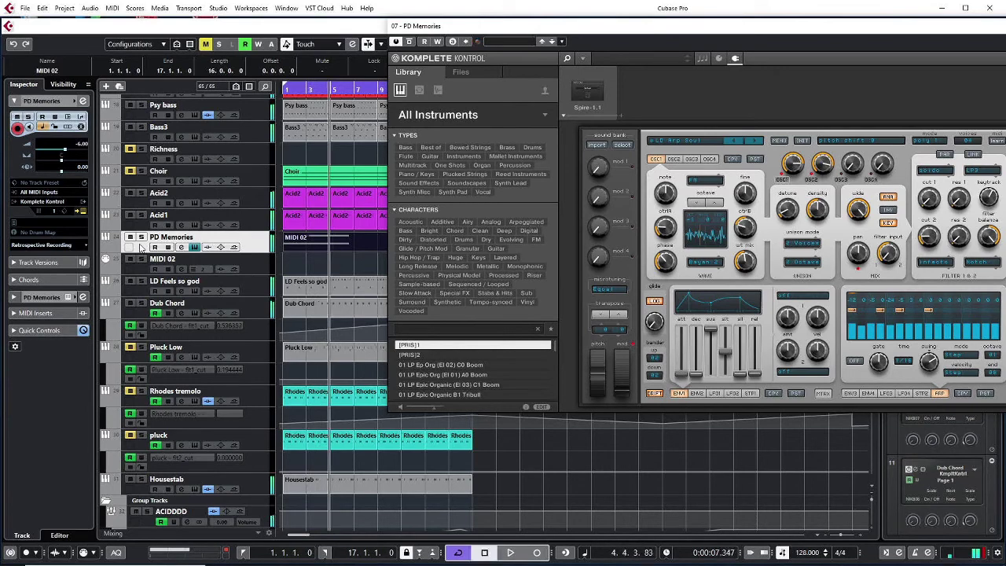
Step: Remove the MIDI 02 part from the PD Memories track and move the original PD Memories part back to bar 1
left_click(247, 266)
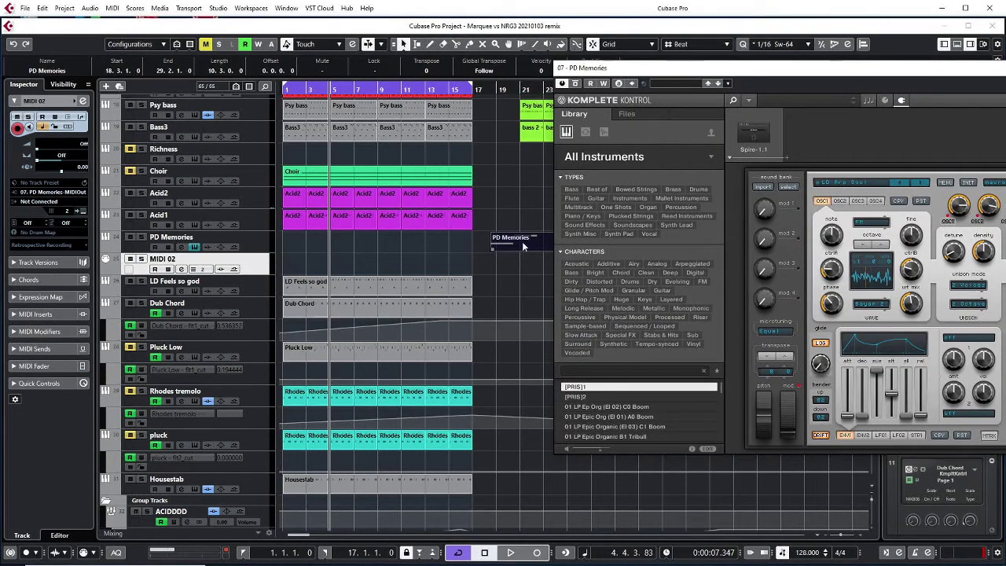
left_click_drag(523, 243, 309, 246)
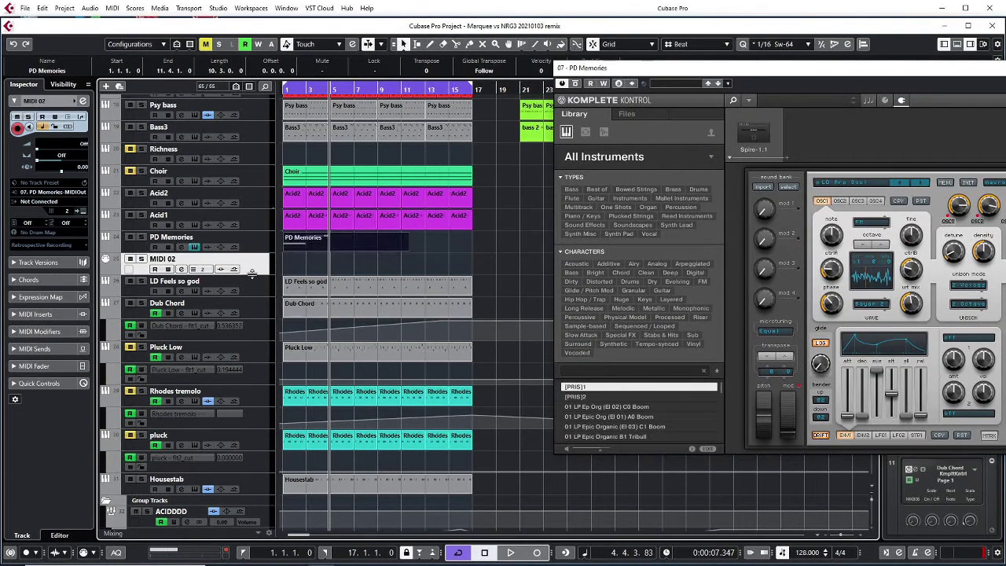
key("Home")
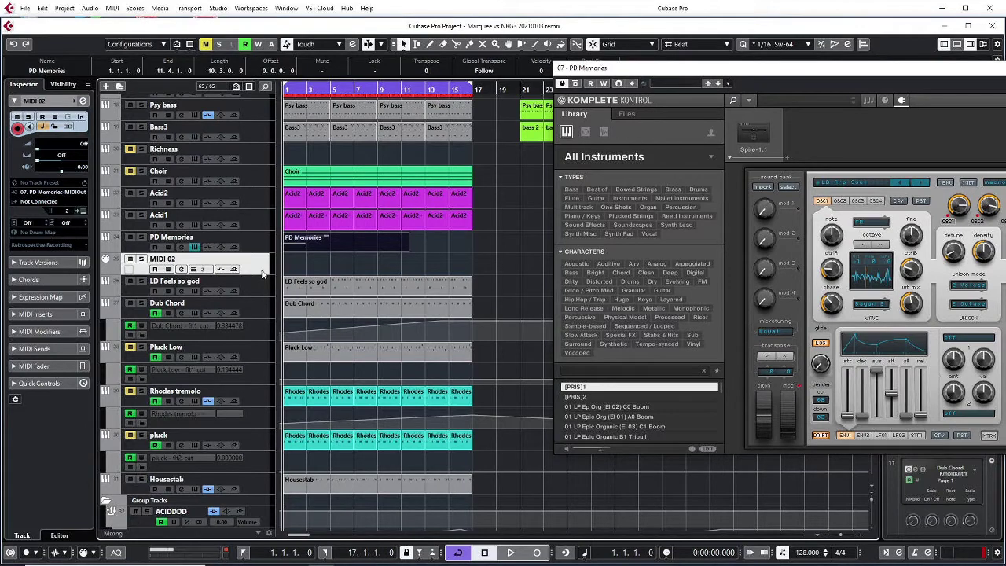
key("KP_Multiply")
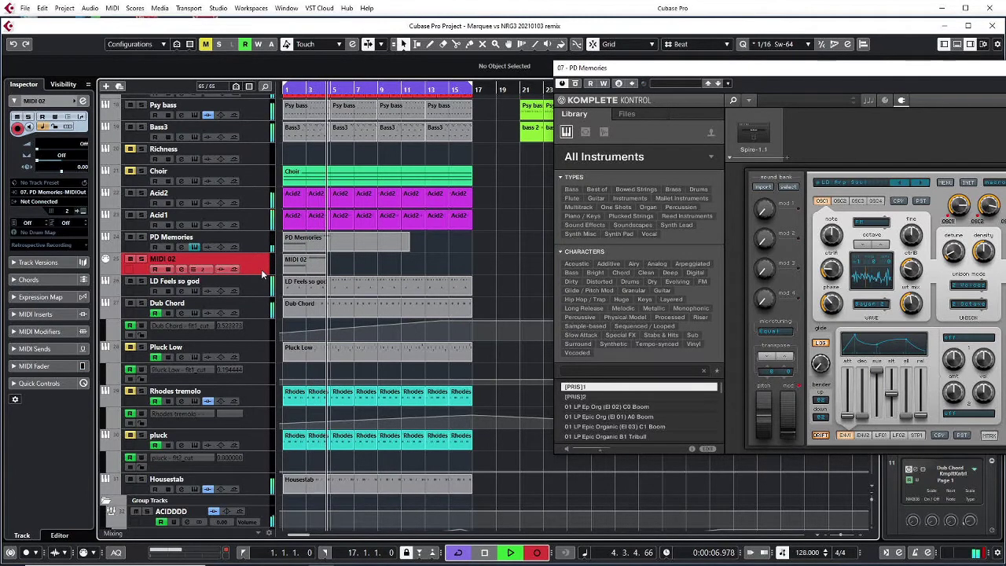
key("space")
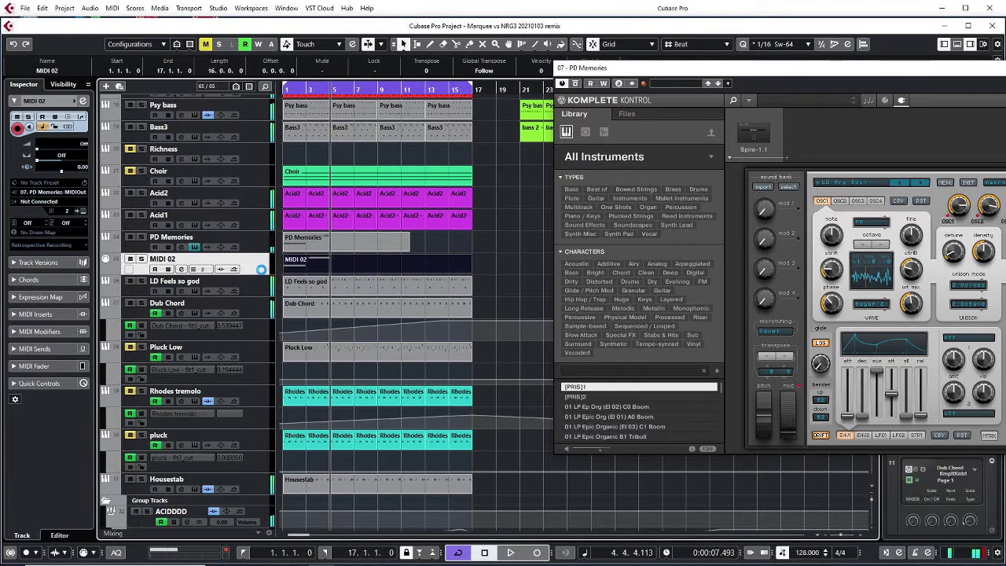
key("Delete")
key("Home")
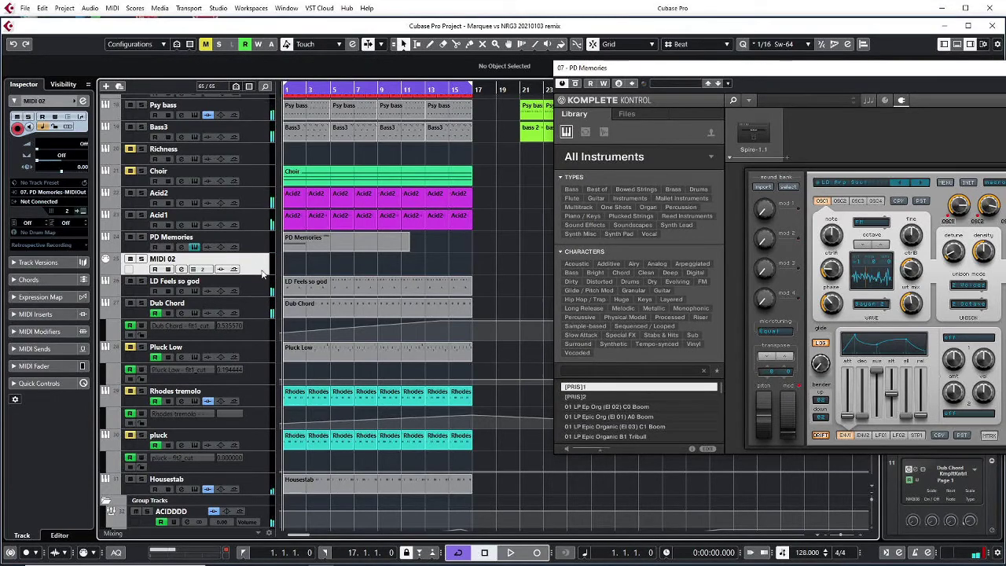
Step: Record a new take on the MIDI 02 track from bar 1 into bar 5 with Spire's arpeggiator off, and close the instrument window
left_click(898, 69)
left_click_drag(898, 69, 551, 74)
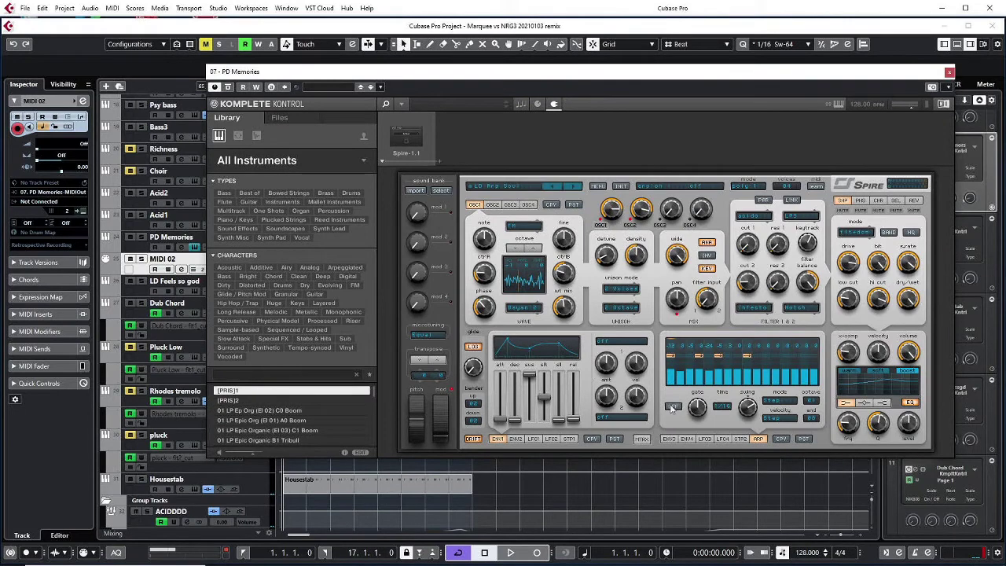
left_click_drag(673, 76, 1004, 66)
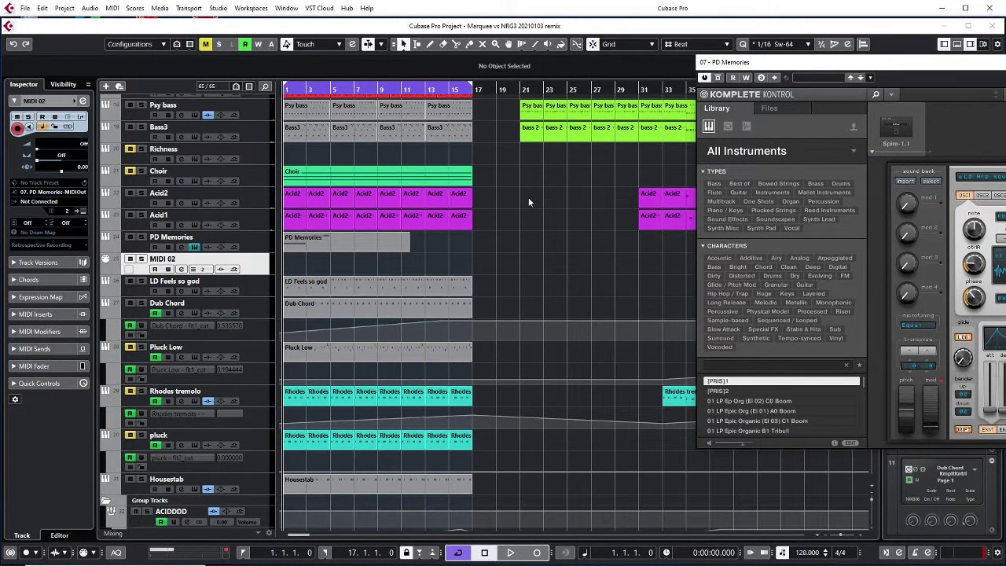
key("KP_Multiply")
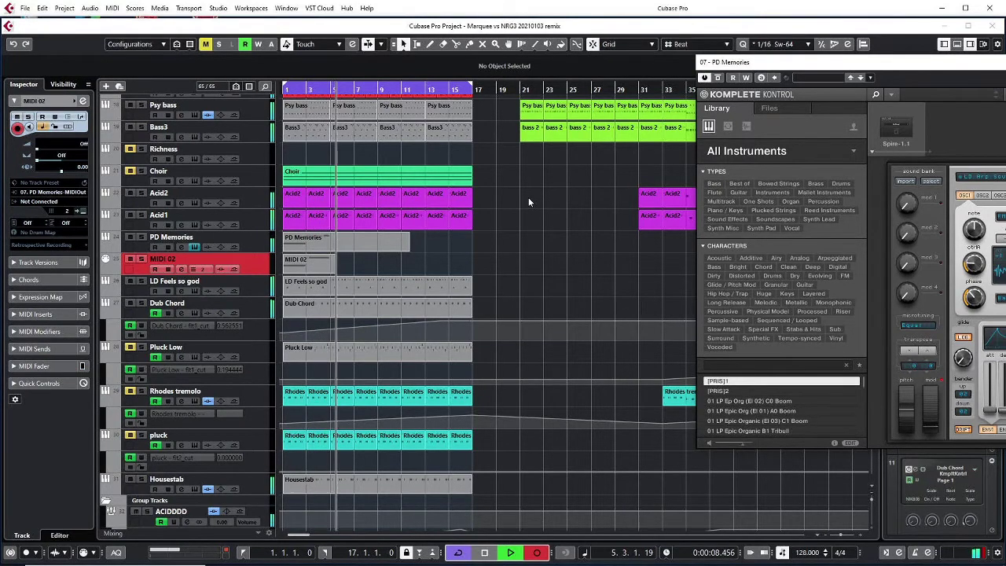
key("space")
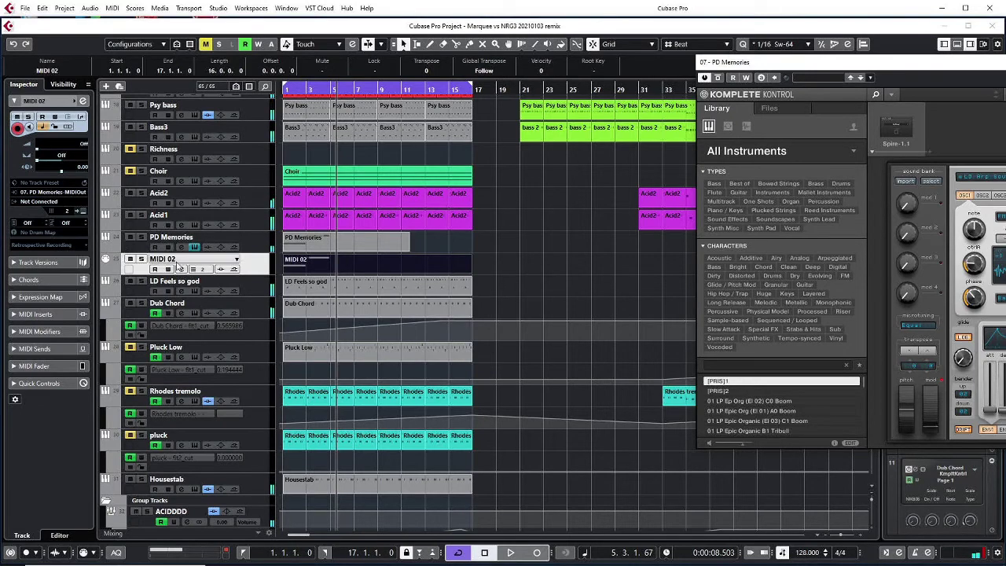
left_click_drag(943, 61, 309, 52)
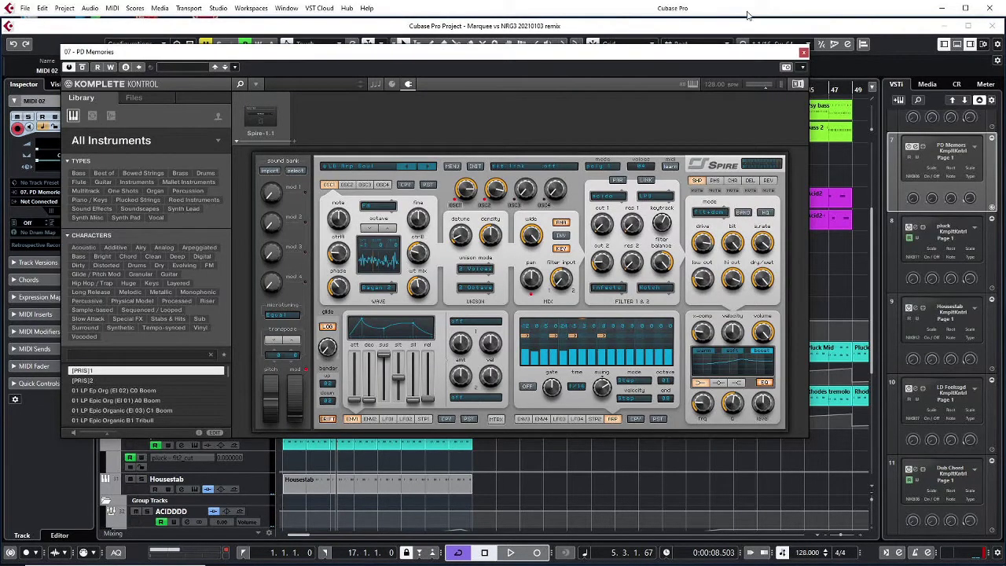
left_click(802, 53)
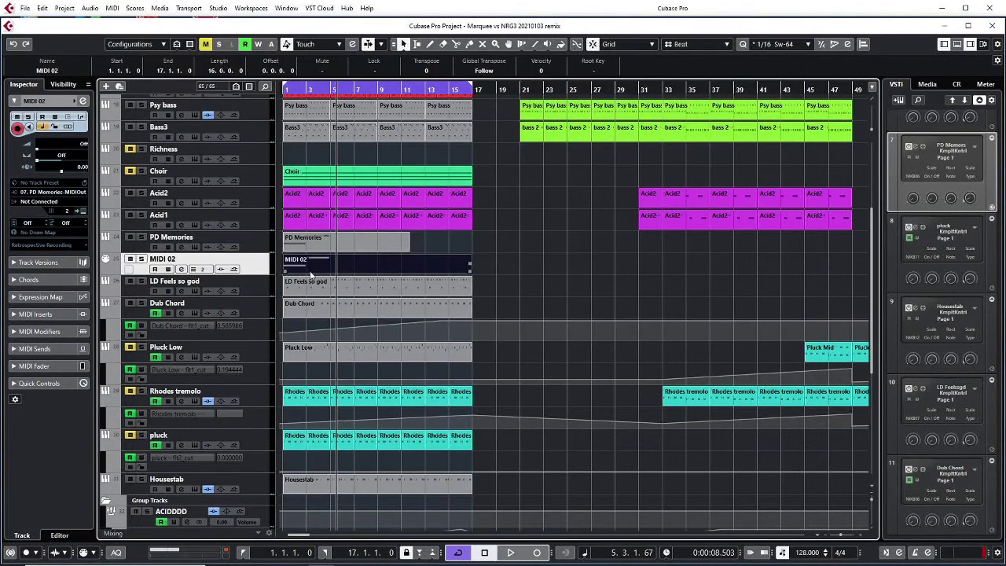
Step: Move the PD Memories part out to about bar 22 and place the new MIDI 02 part at bar 1 on the PD Memories track
left_click_drag(319, 243, 578, 244)
left_click_drag(440, 259, 350, 240)
Step: Play the project from the start and solo the PD Memories track
left_click(248, 251)
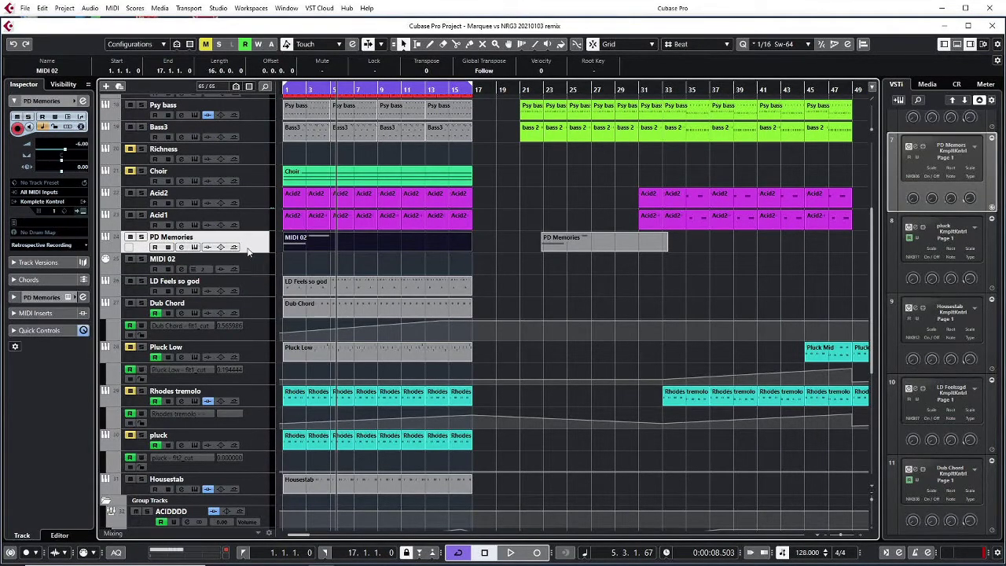
key("period")
key("space")
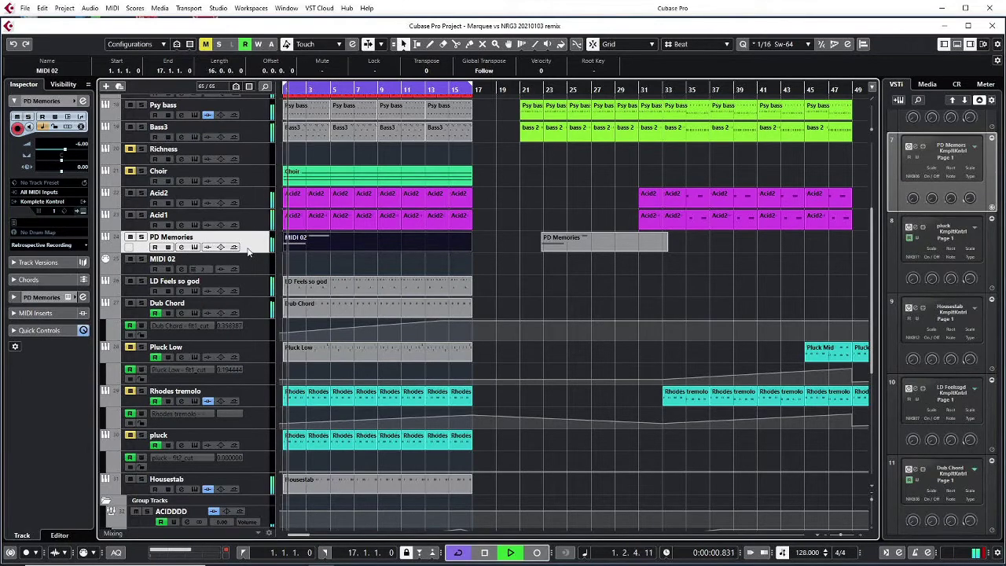
left_click(142, 237)
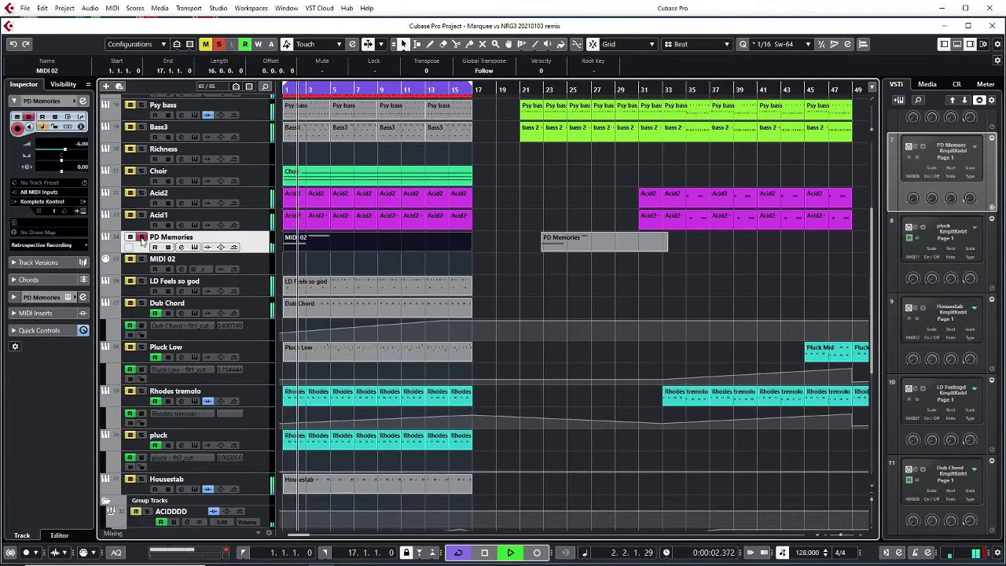
Step: Inspect the note lengths of the MIDI 02 part on the PD Memories track in the Key Editor
double_click(314, 242)
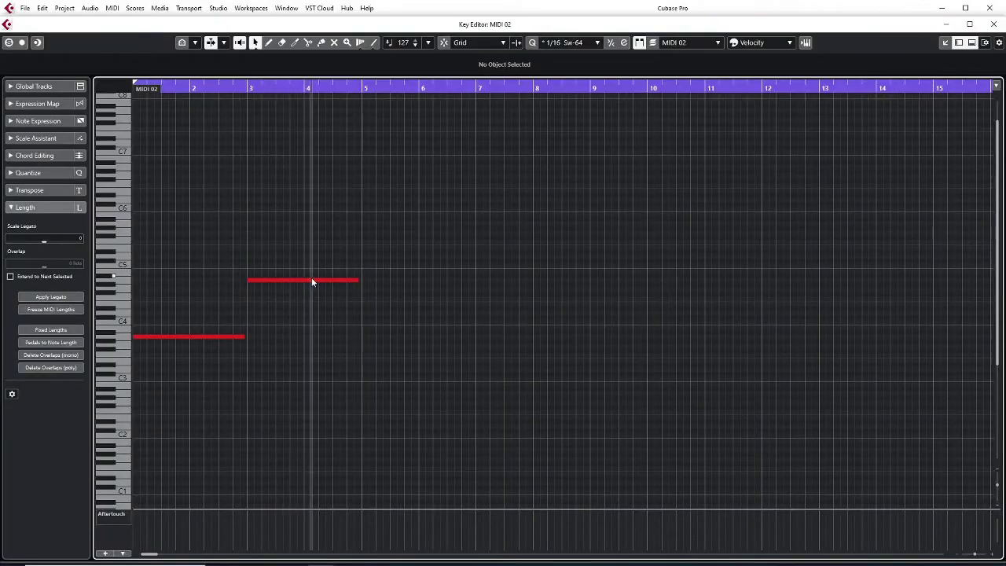
key("Escape")
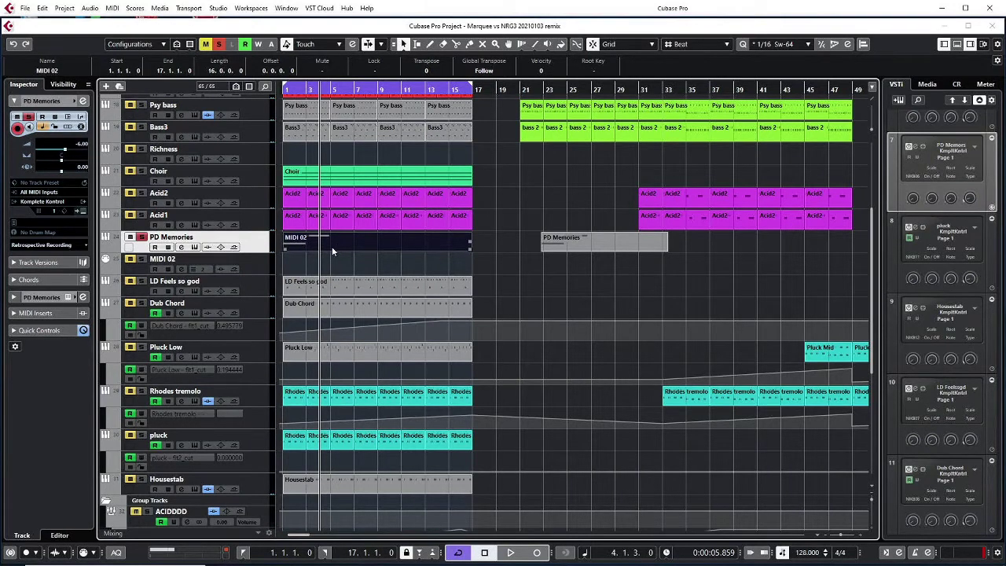
Step: Delete the MIDI 02 part from the PD Memories track and move the PD Memories part back to bar 1
key("Delete")
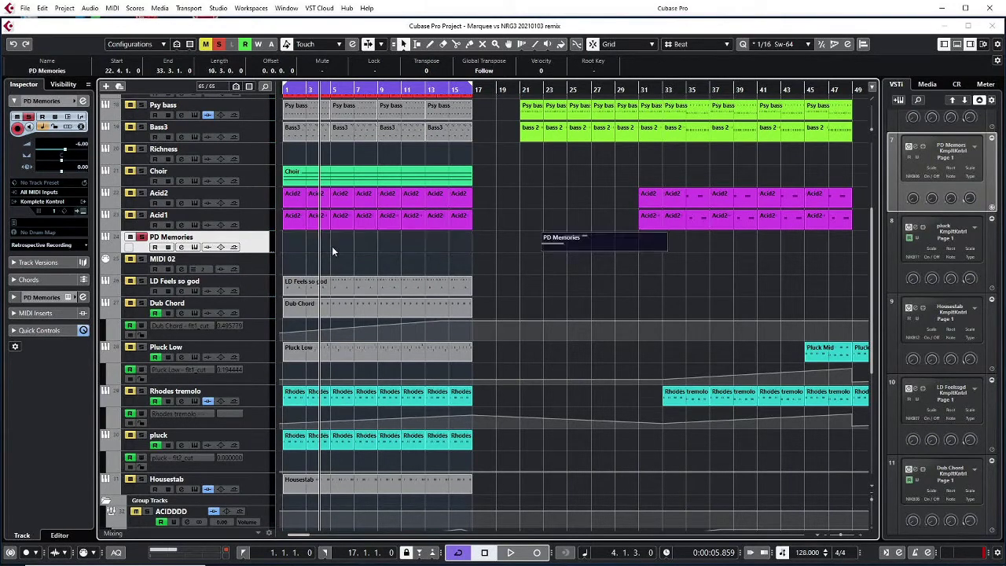
left_click_drag(548, 245, 291, 244)
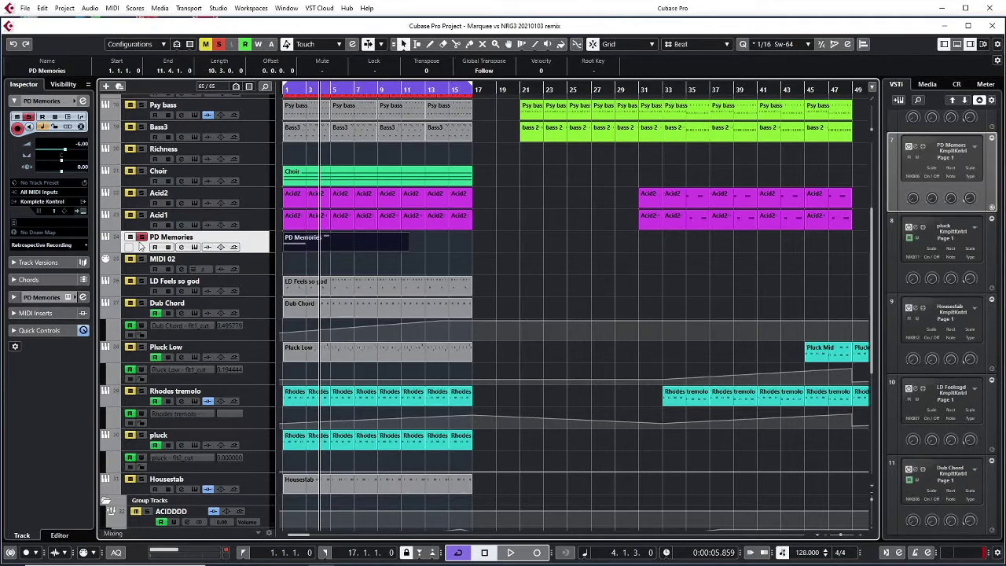
Step: Remove the MIDI 02 track from the project
left_click(245, 270)
right_click(245, 272)
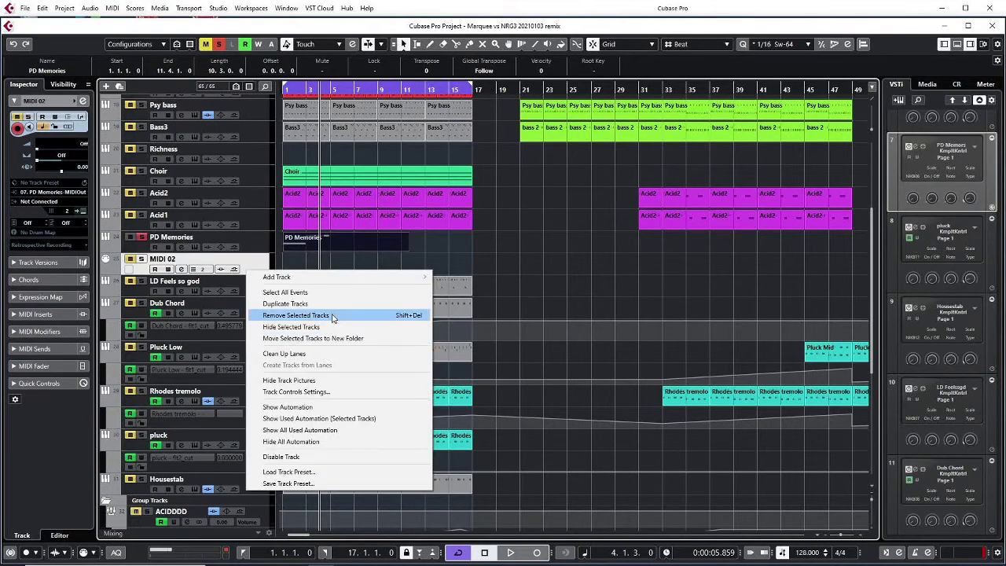
left_click(333, 316)
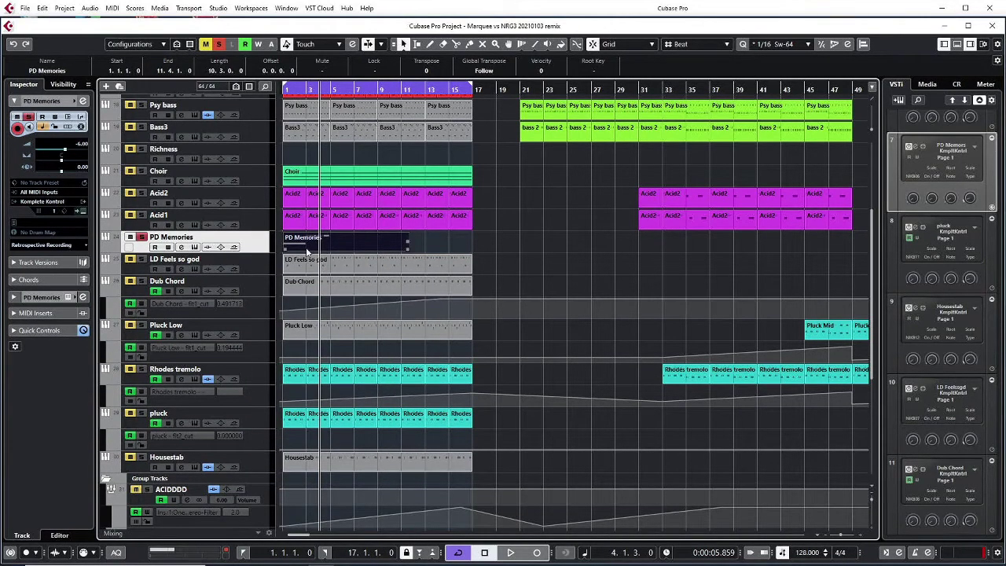
Step: Turn on the arpeggiator in the PD Memories track's Spire instrument and close the instrument window
left_click(82, 211)
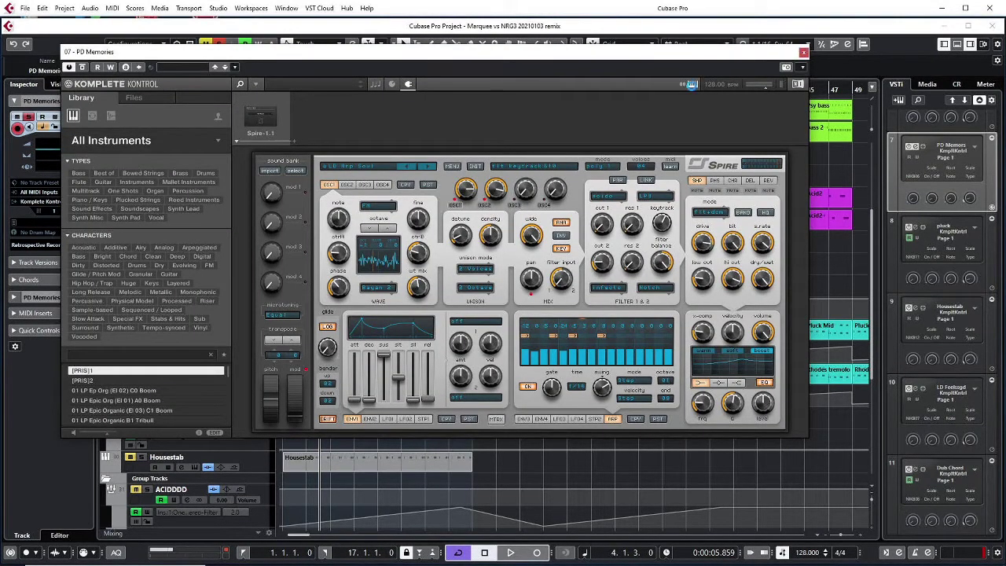
left_click(802, 53)
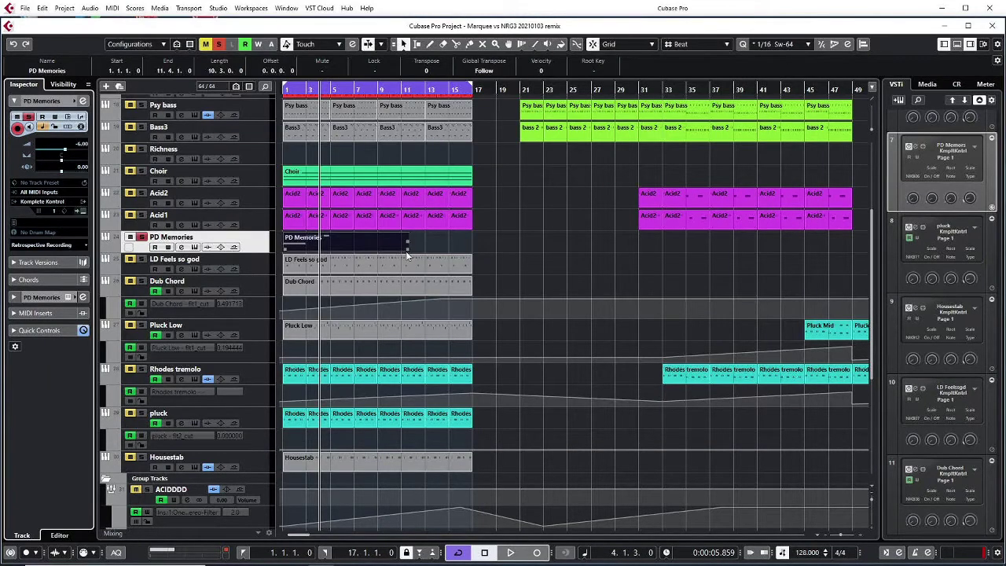
Step: Shorten the PD Memories part to 4 bars and duplicate it three times to fill the range up to bar 17
left_click_drag(407, 255, 326, 248)
key("ctrl+d")
key("ctrl+d")
key("ctrl+d")
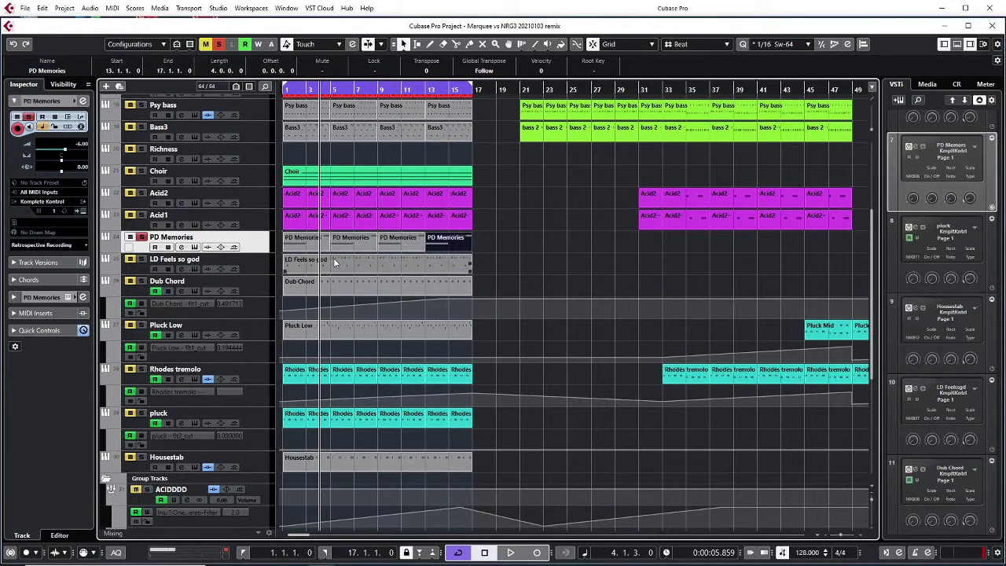
Step: Play from the project start, rename the PD Memories track to Arp and solo the Choir track alongside it
key("Home")
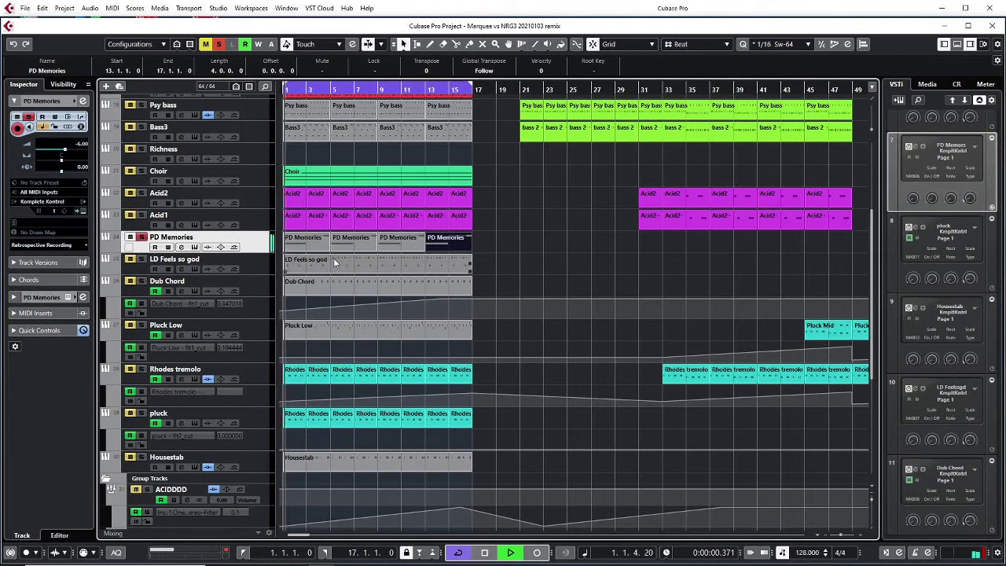
double_click(193, 238)
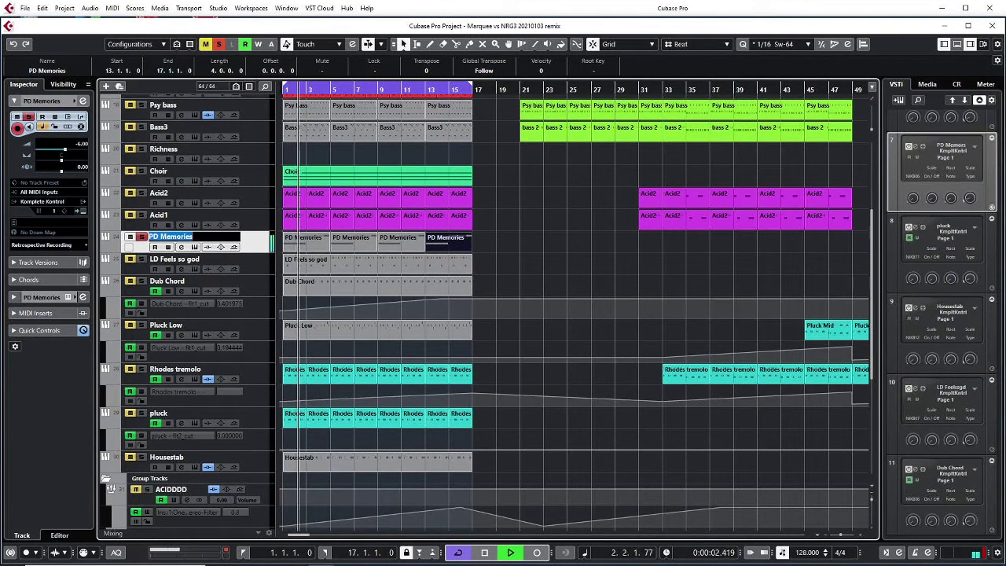
type("Arp")
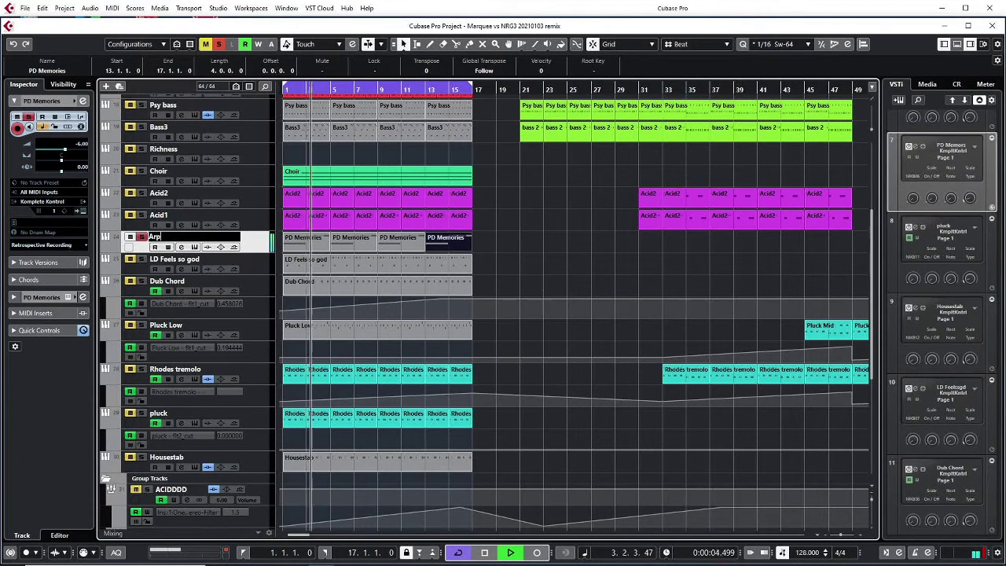
key("Return")
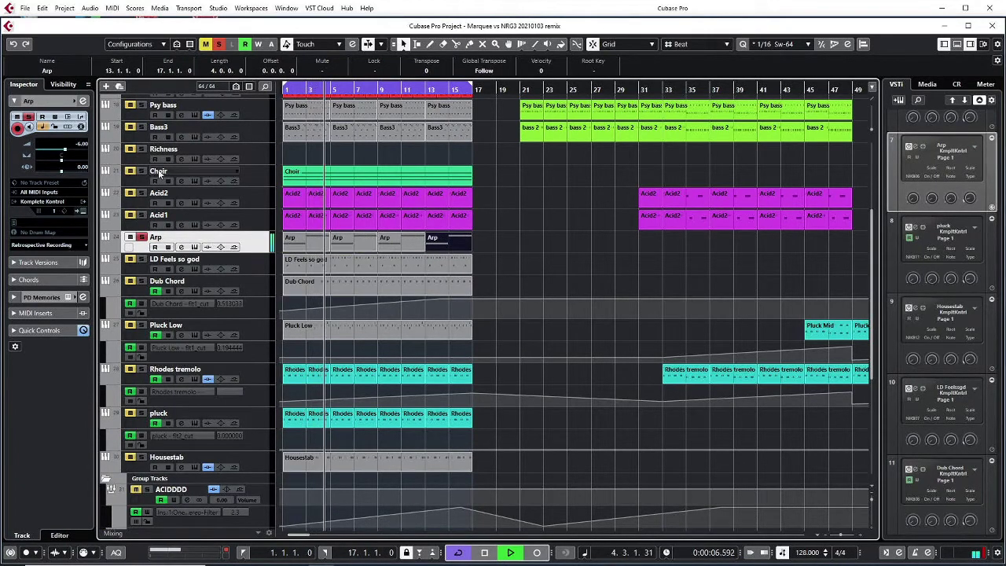
left_click(142, 171)
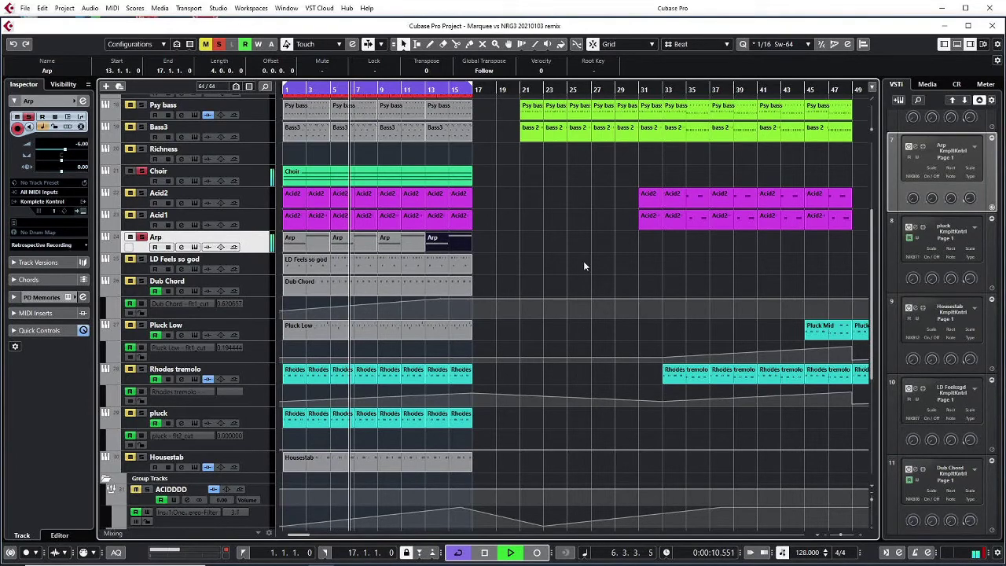
Step: Delete the leftover Psy bass and bass parts from bar 21 and the hihat and hh loop parts from bar 33, up to bar 49
scroll(574, 245, "up", 4)
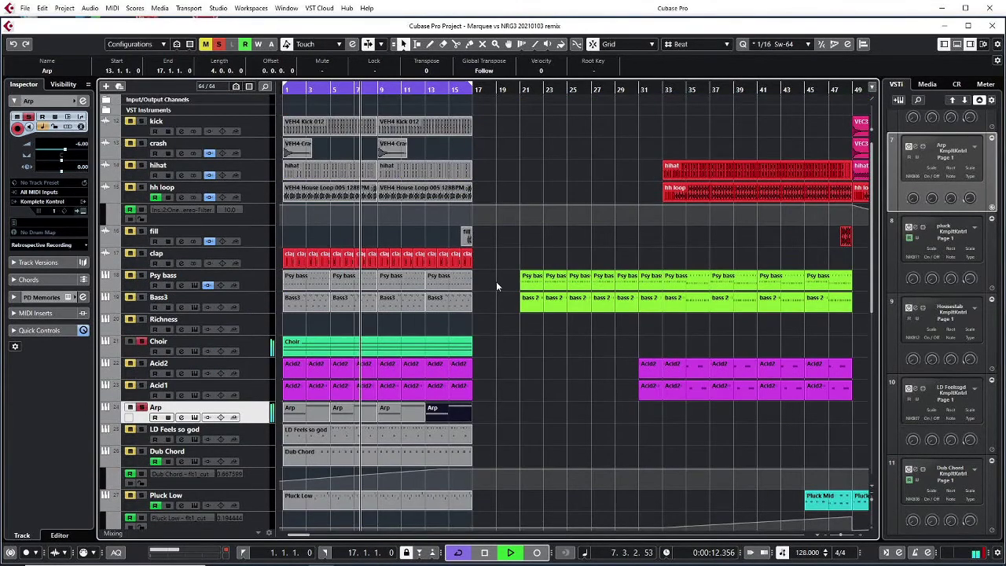
left_click_drag(496, 281, 861, 298)
key("Delete")
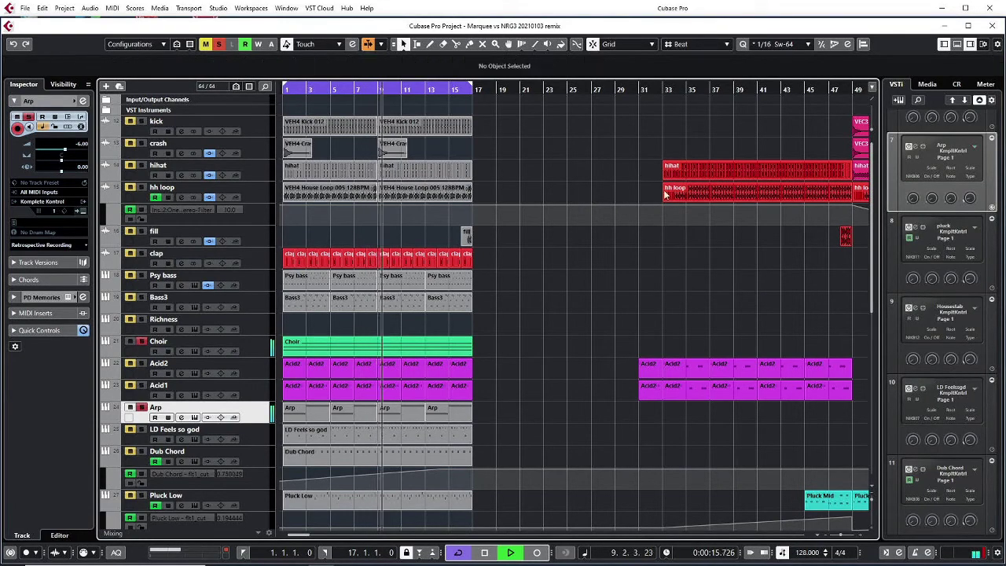
key("Delete")
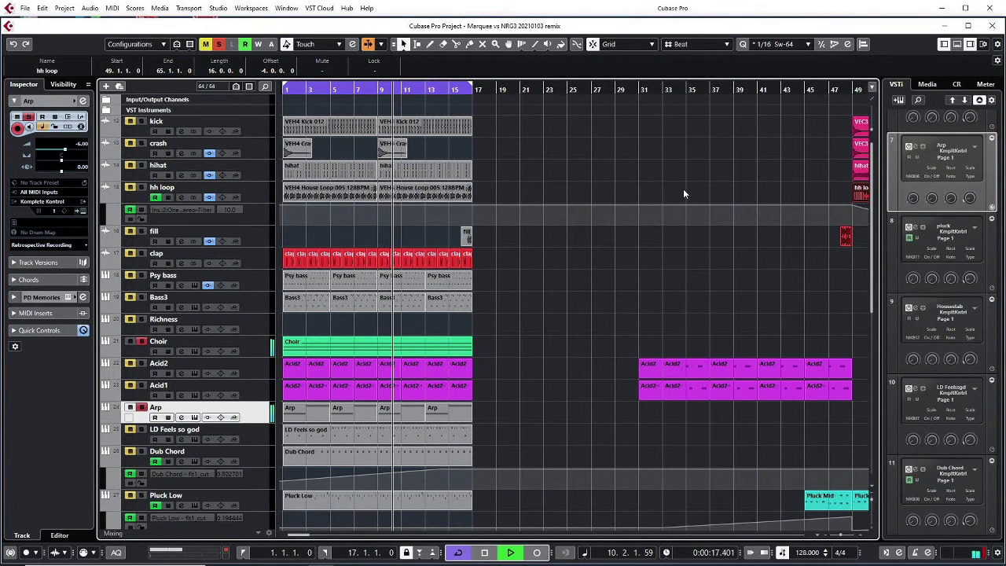
Step: Add a PingPongDelay as the first audio insert on the Arp track
scroll(683, 188, "down", 5)
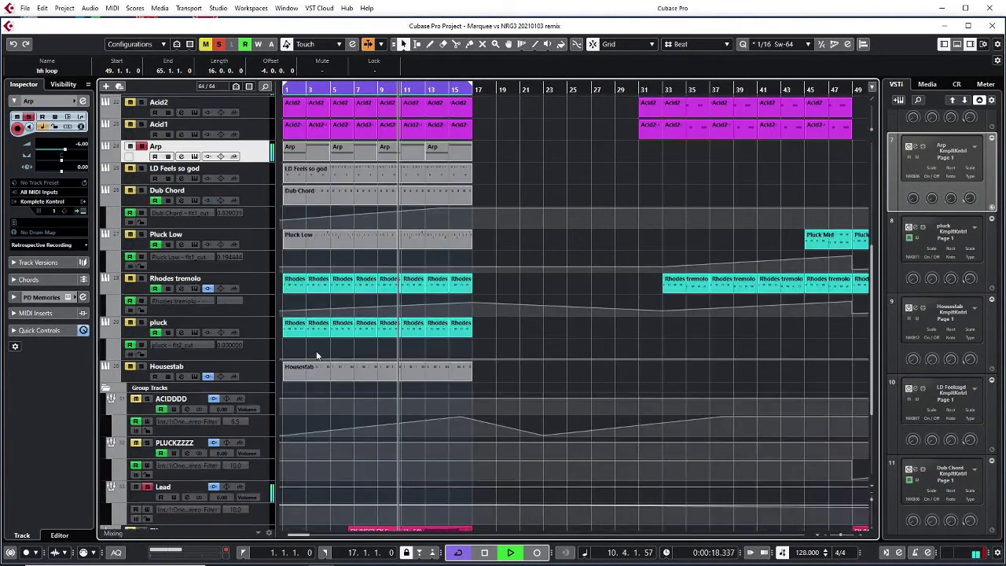
left_click(48, 299)
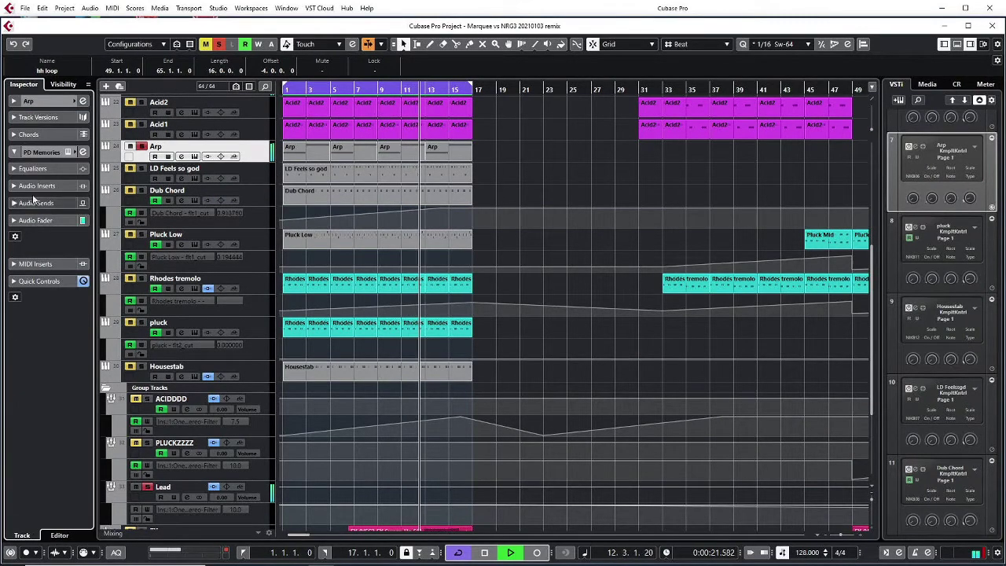
left_click(38, 186)
left_click(39, 206)
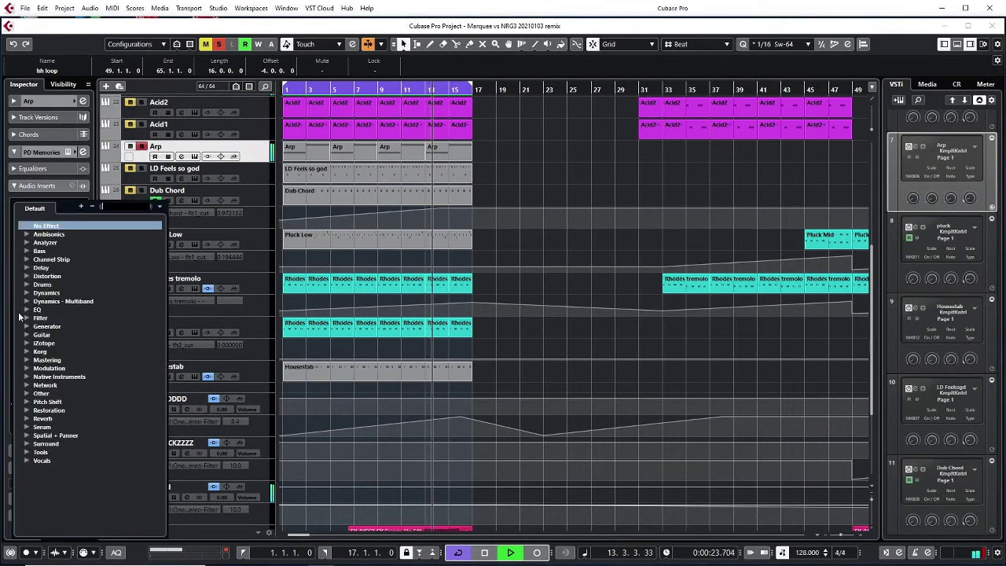
Step: Set the PingPongDelay's delay time to 1/4 T and its mix to about 30.5%, and close the plug-in window
left_click(502, 264)
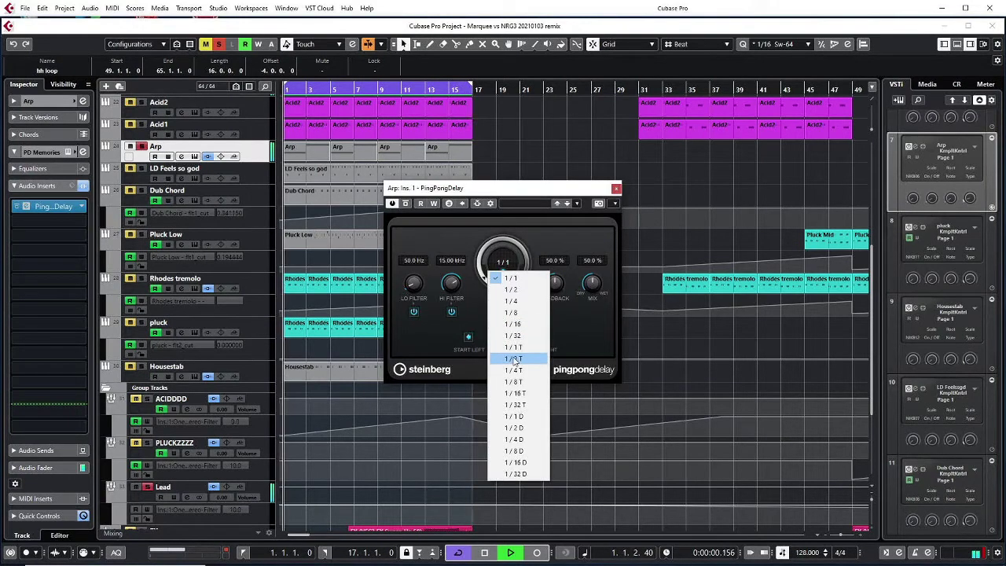
left_click(511, 381)
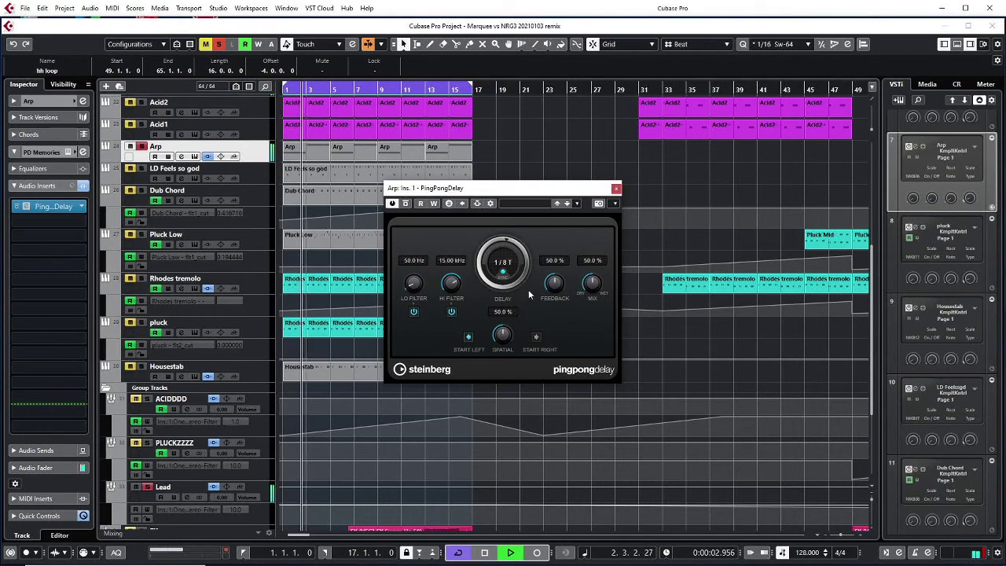
left_click(503, 267)
left_click(513, 369)
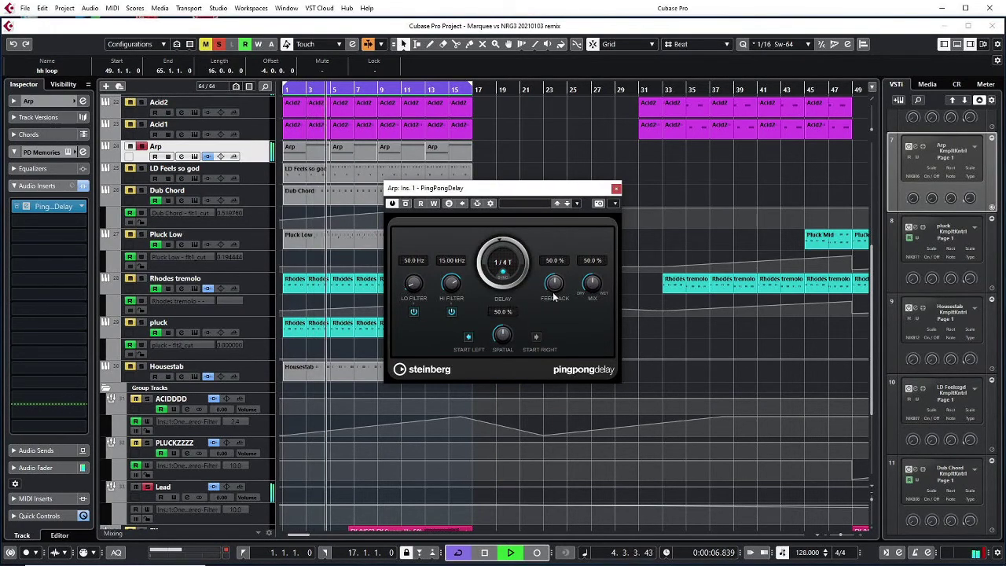
left_click_drag(590, 285, 585, 300)
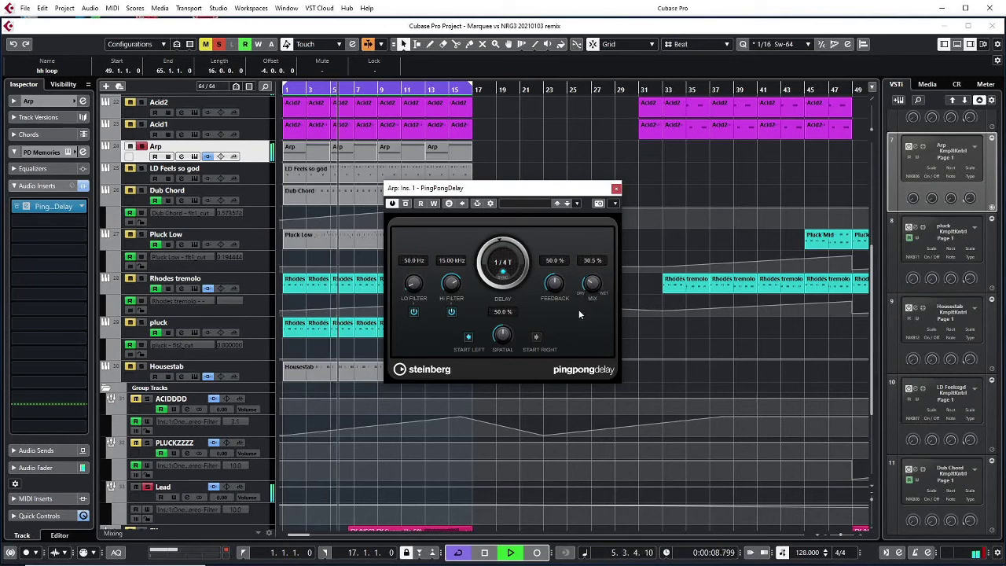
left_click(616, 188)
Step: Clear all track solos and mute the LD Feels so god and Dub Chord tracks
scroll(227, 264, "up", 4)
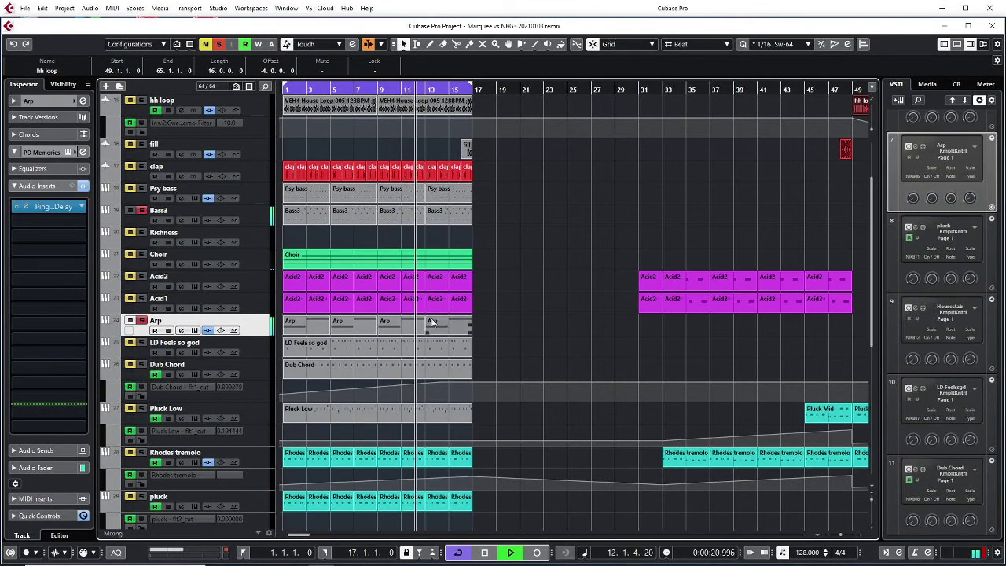
scroll(431, 322, "down", 5)
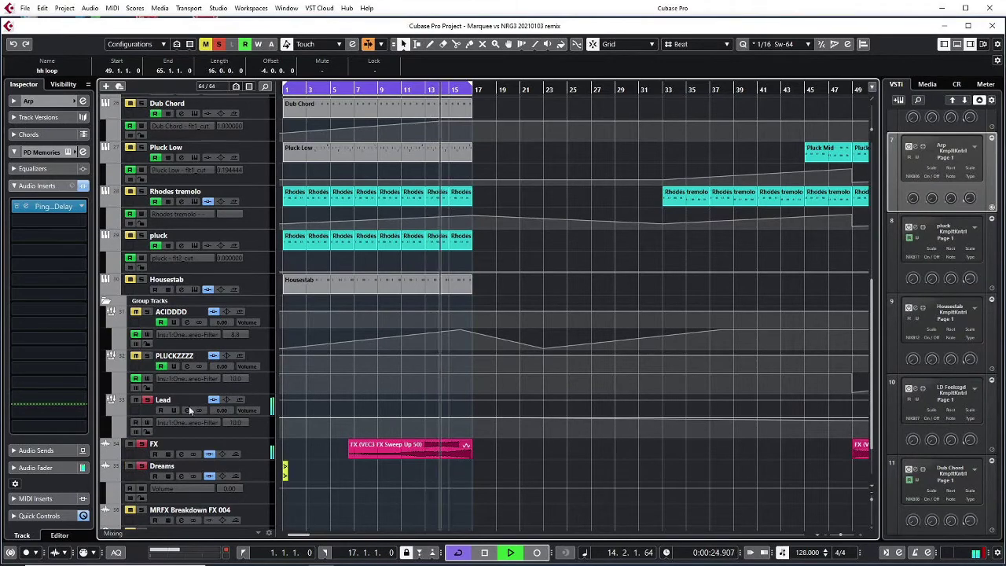
scroll(206, 365, "up", 5)
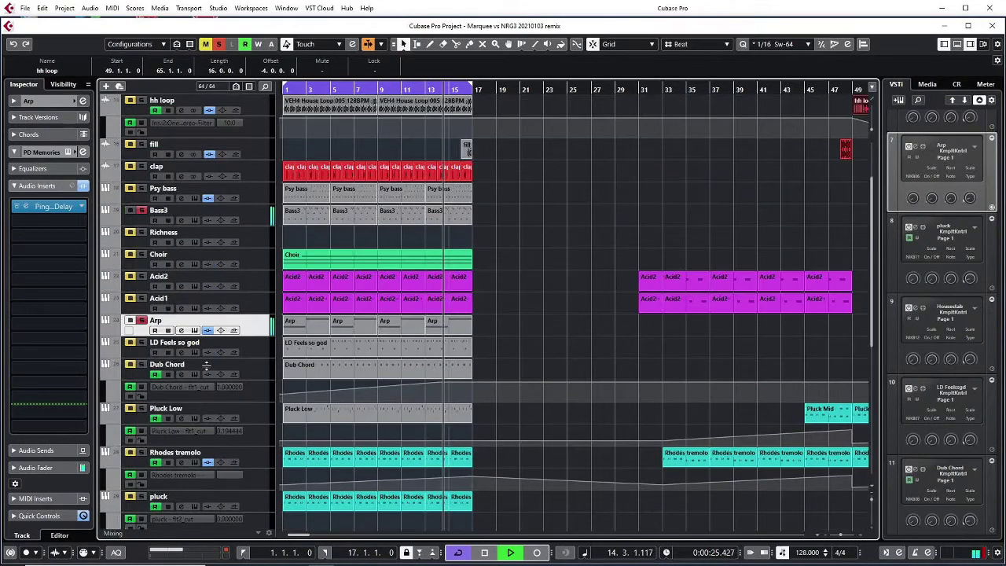
left_click(219, 45)
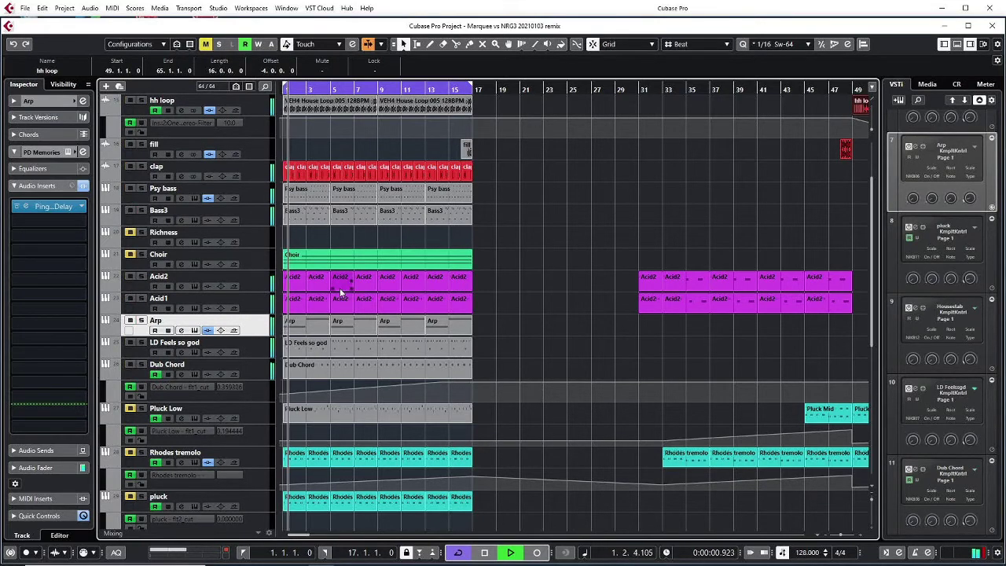
left_click(130, 343)
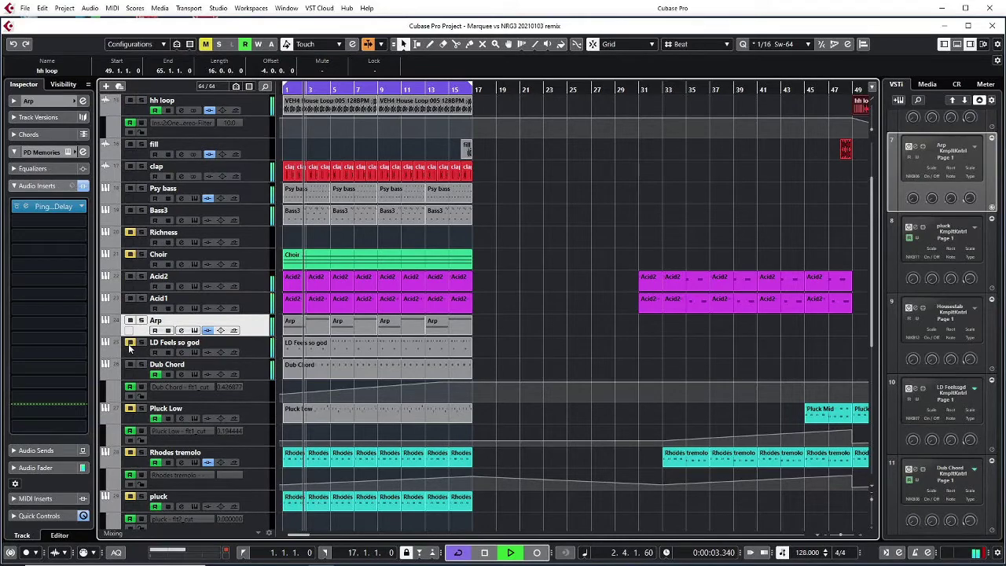
scroll(138, 372, "down", 5)
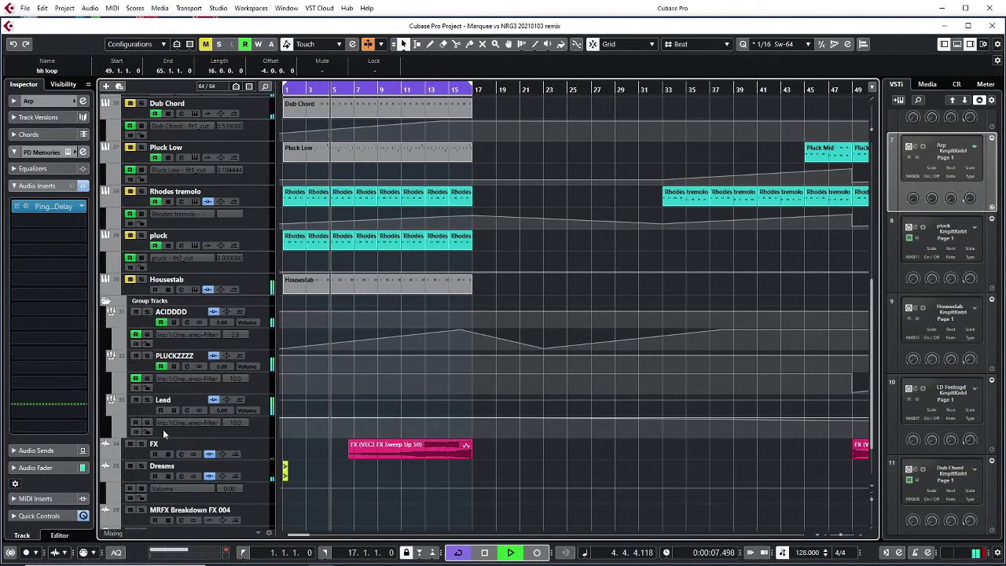
scroll(162, 429, "down", 1)
Step: Glue the clap parts into one continuous part ending at bar 17 and return to the Object Selection tool
scroll(236, 416, "up", 8)
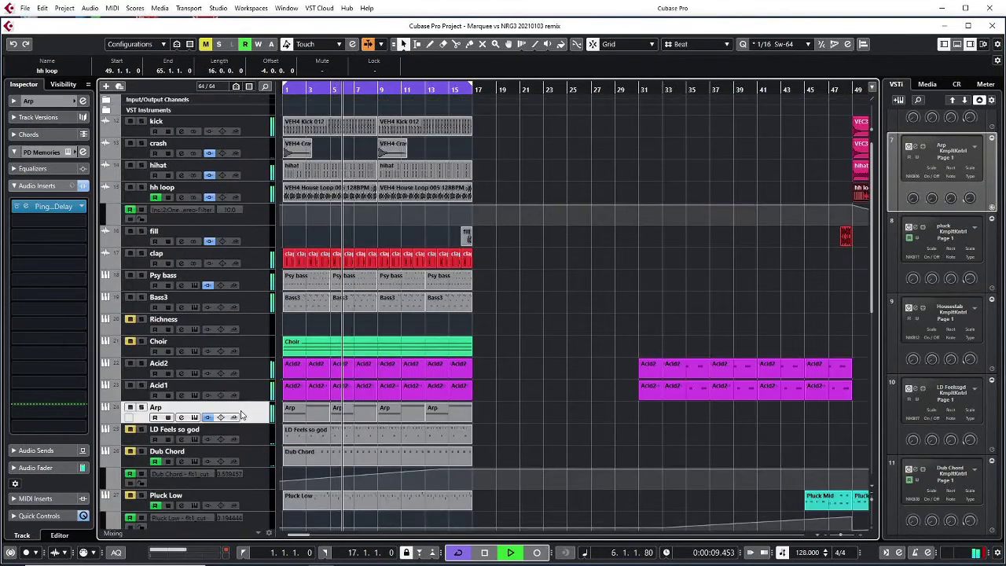
right_click(501, 252)
left_click(571, 252)
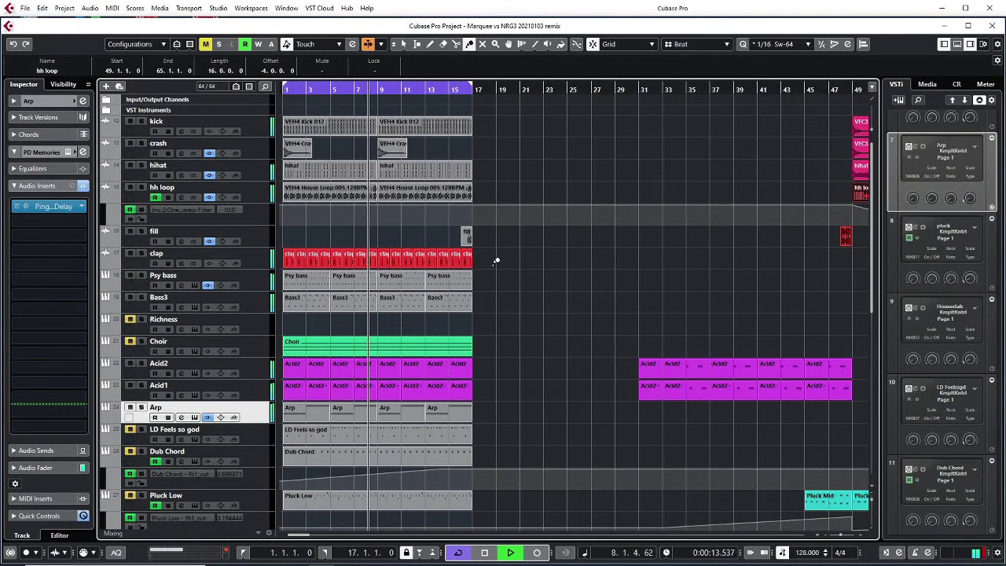
left_click(311, 254)
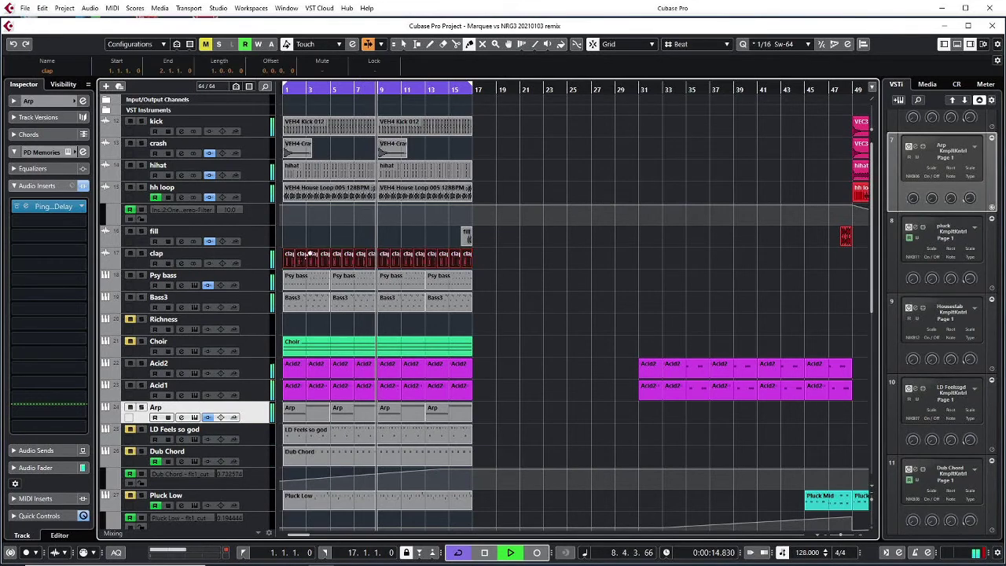
right_click(360, 258)
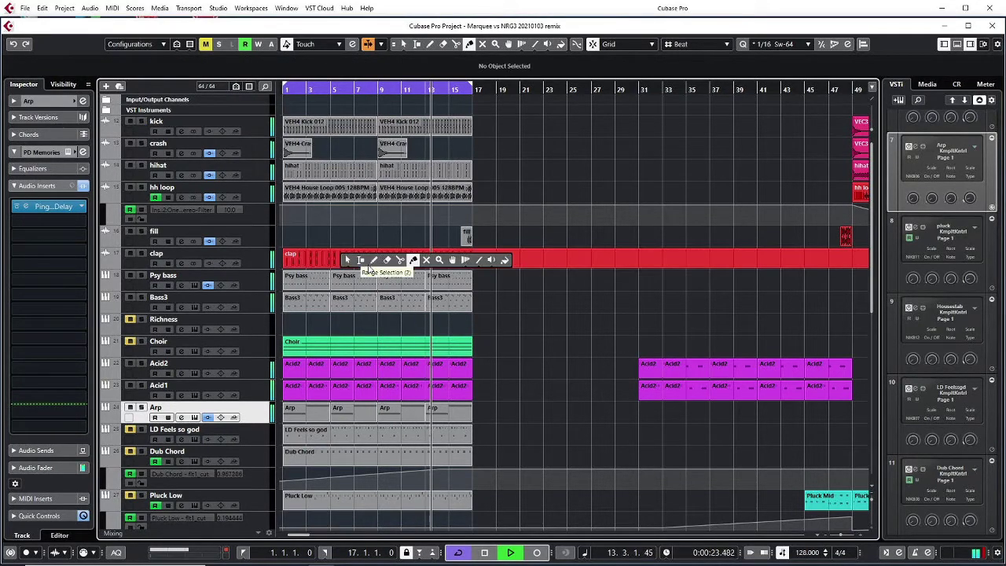
left_click(507, 280)
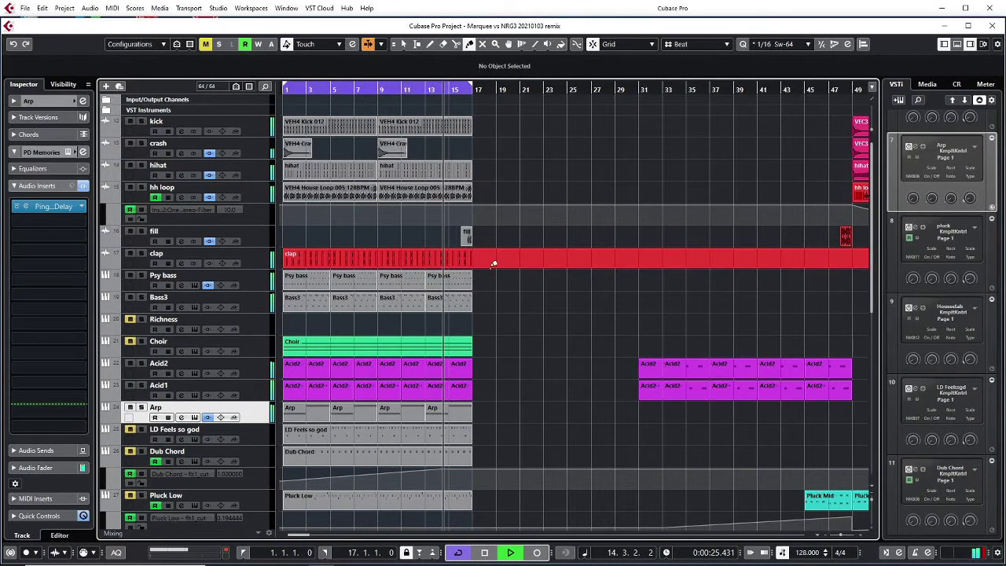
key("ctrl+z")
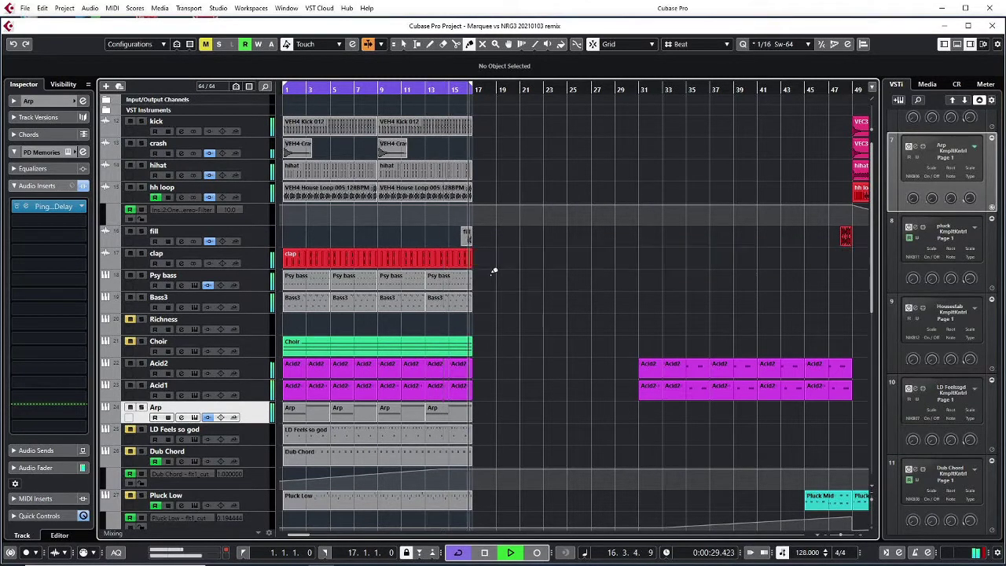
right_click(493, 272)
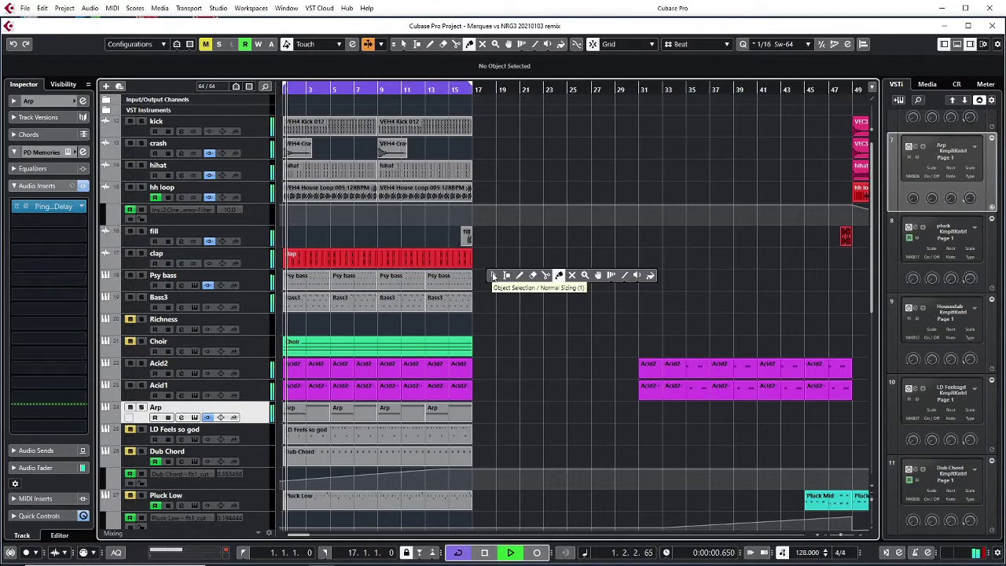
left_click(493, 274)
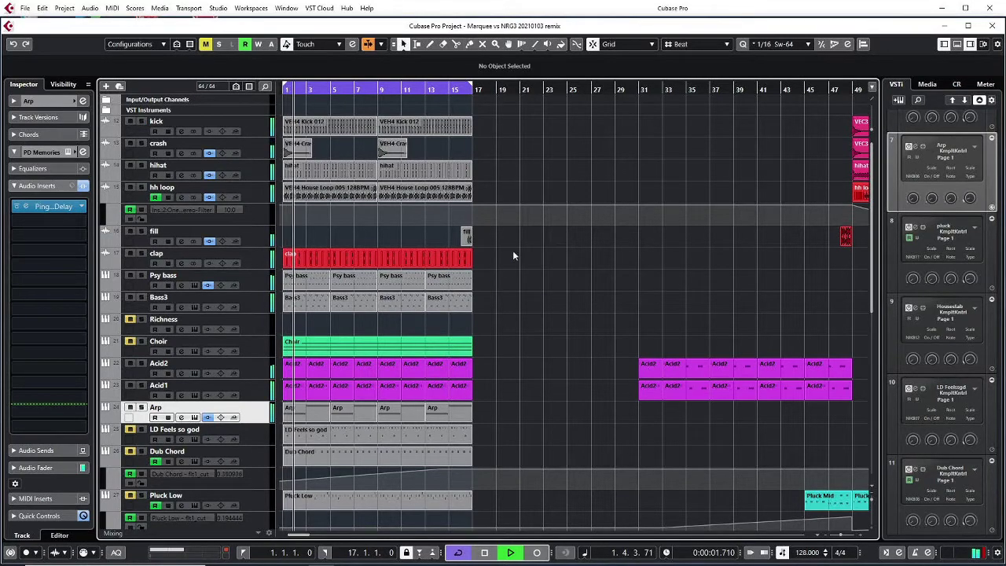
Step: Color the kick, crash, hihat, hh loop and fill parts in bars 1 to 17 red and hide the hh loop's automation lane
left_click_drag(503, 229, 303, 127)
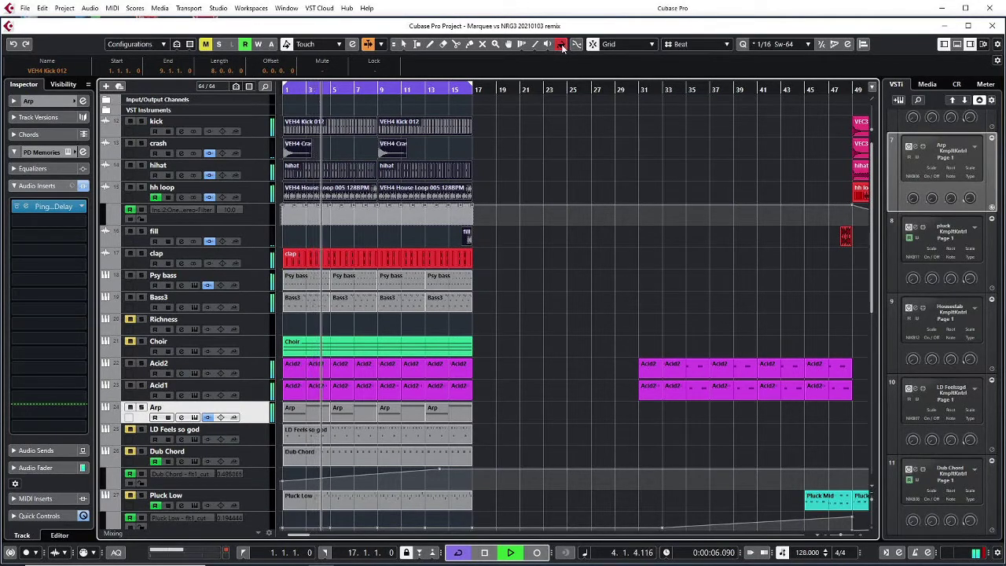
left_click(537, 254)
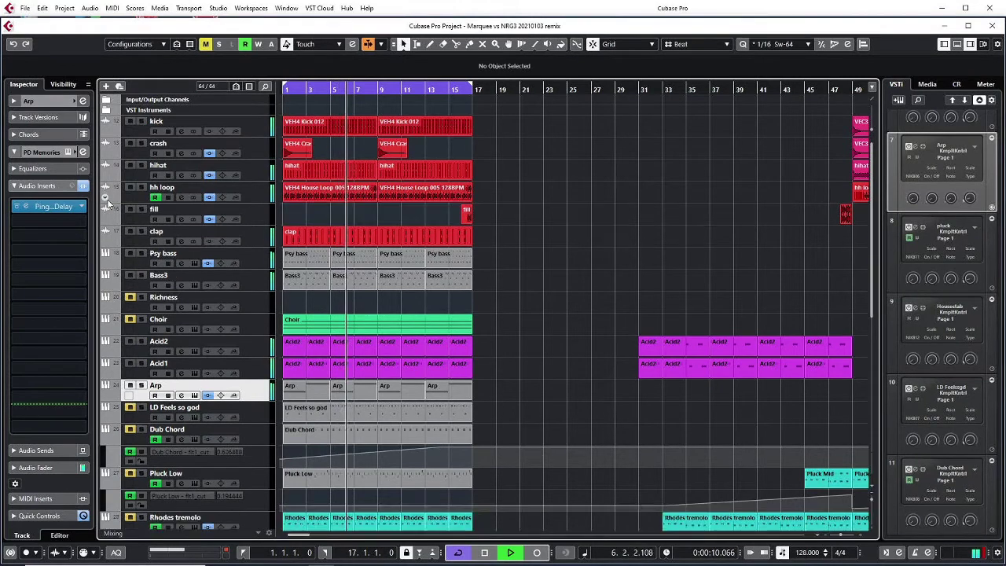
left_click(103, 209)
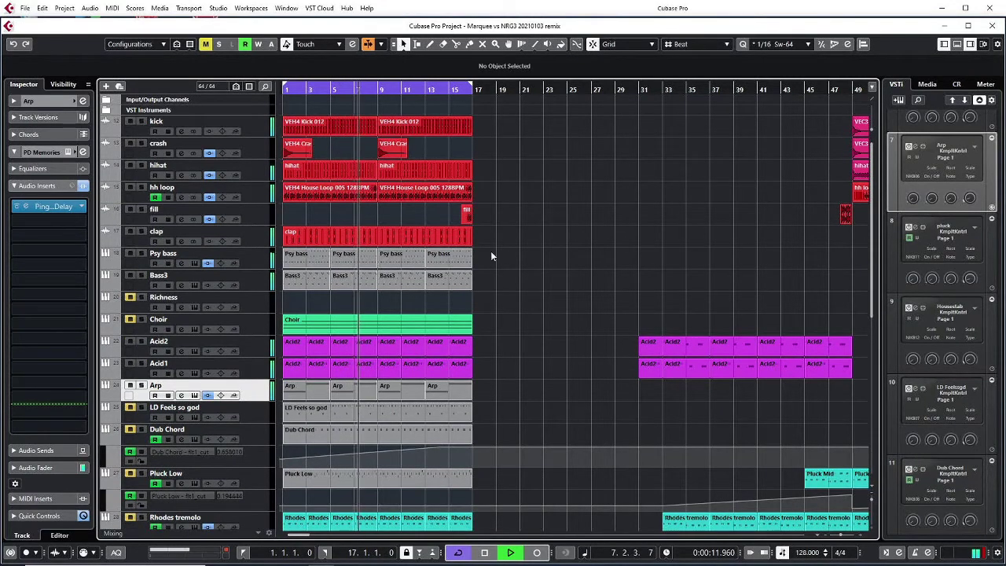
Step: Color the Psy bass and Bass3 parts in bars 1 to 17 lime green and deselect them
left_click_drag(488, 256, 263, 281)
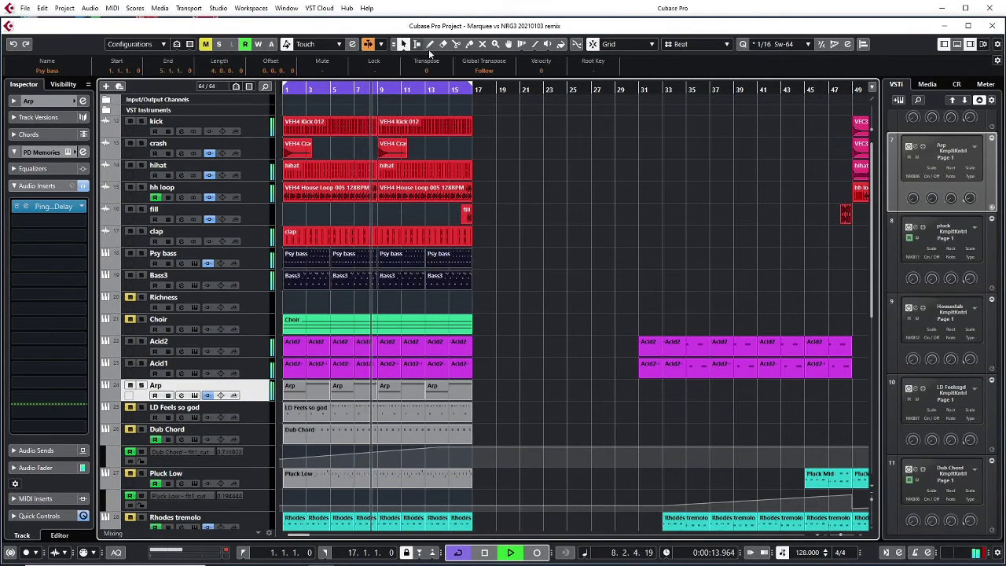
left_click(559, 44)
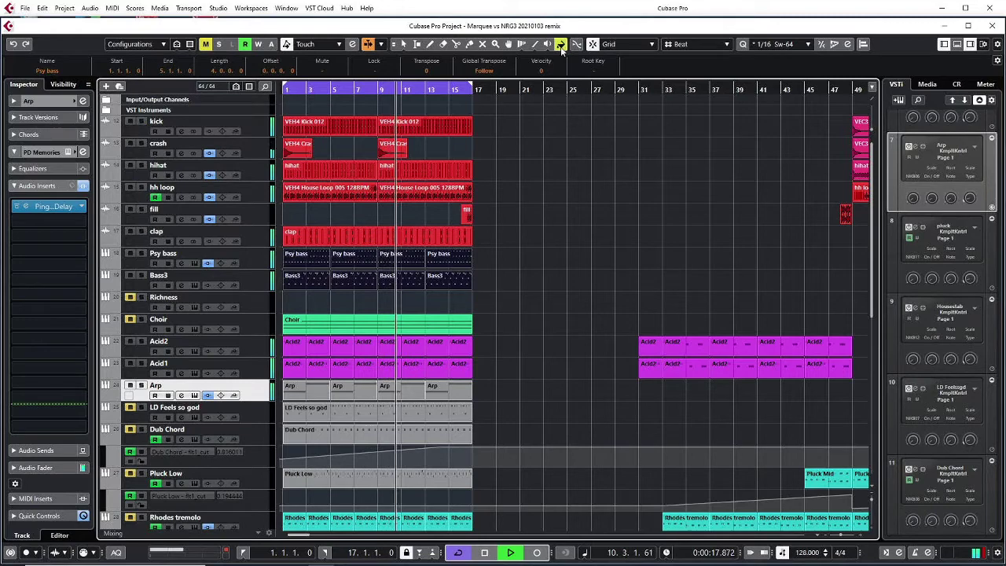
left_click(459, 280)
left_click(404, 44)
left_click(402, 306)
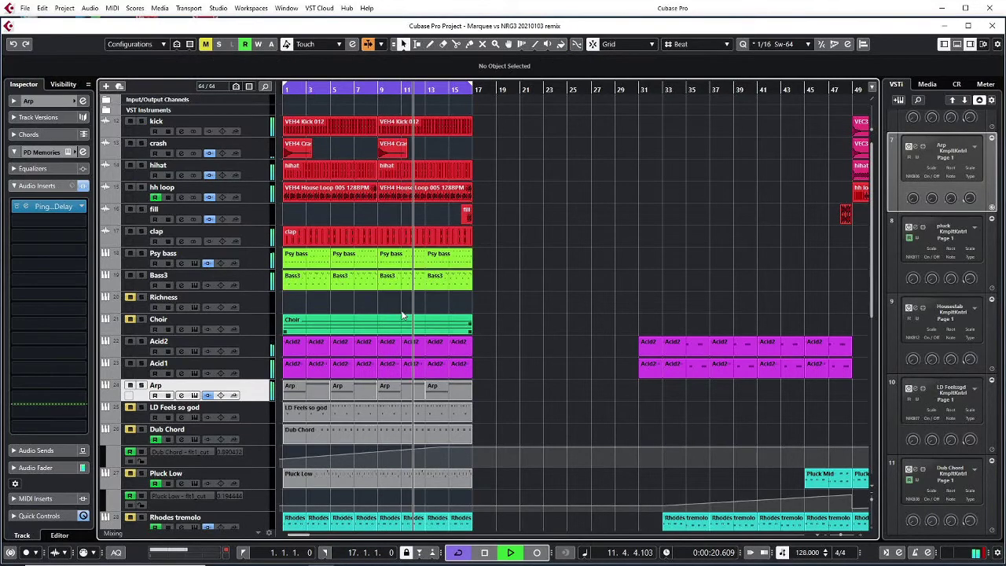
Step: Unmute the Richness track and remove it from the project together with its events
left_click(230, 307)
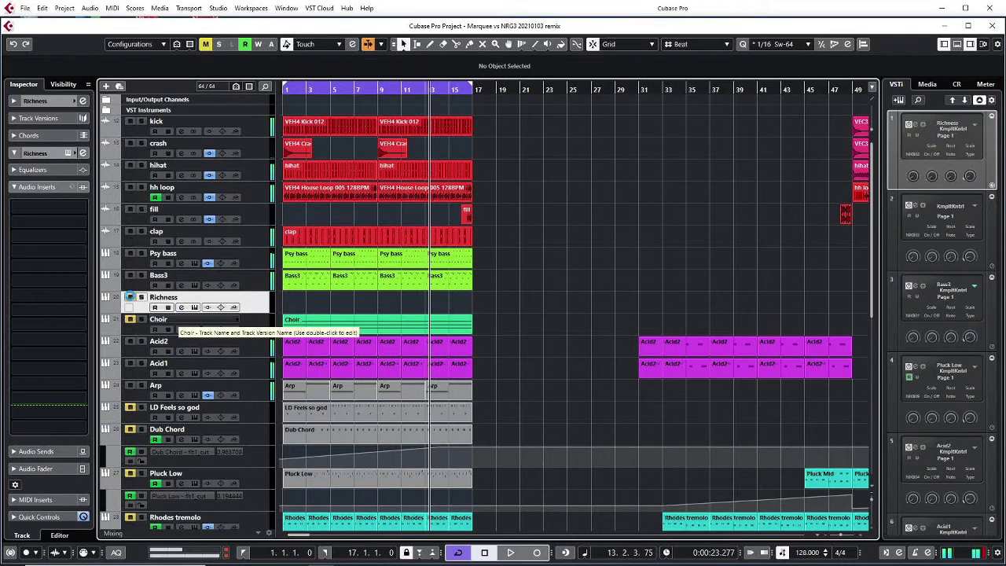
left_click(131, 297)
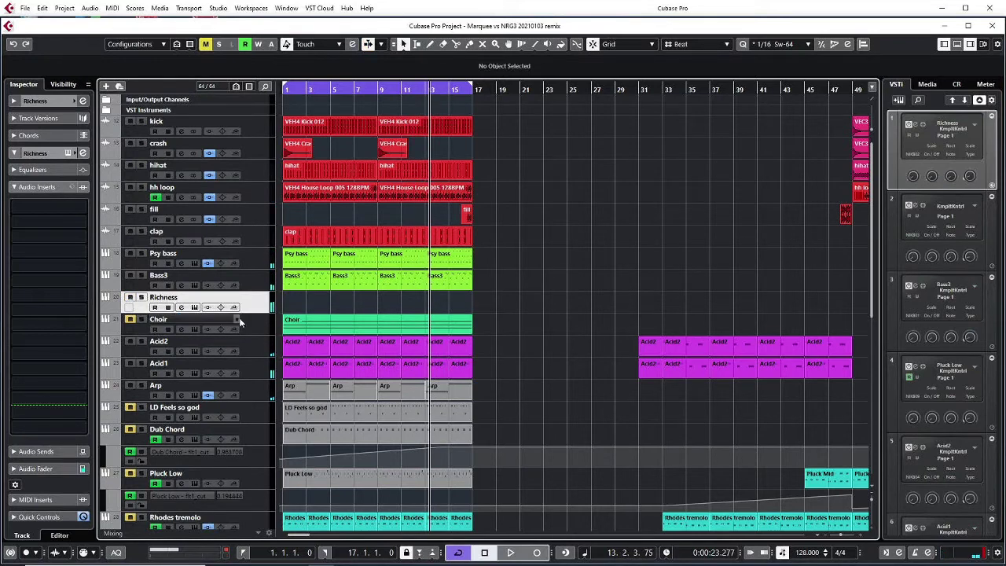
right_click(264, 305)
left_click(306, 357)
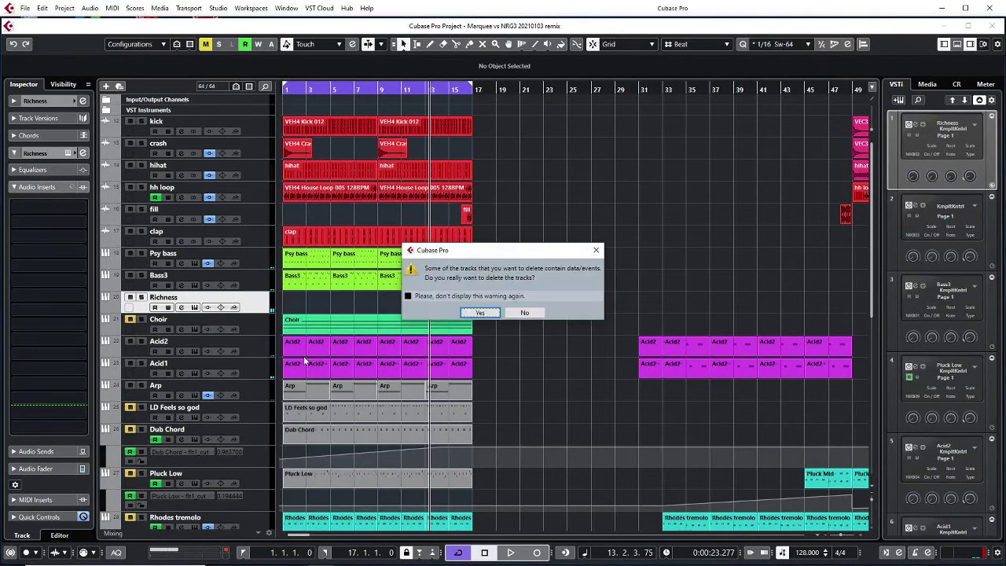
left_click(474, 313)
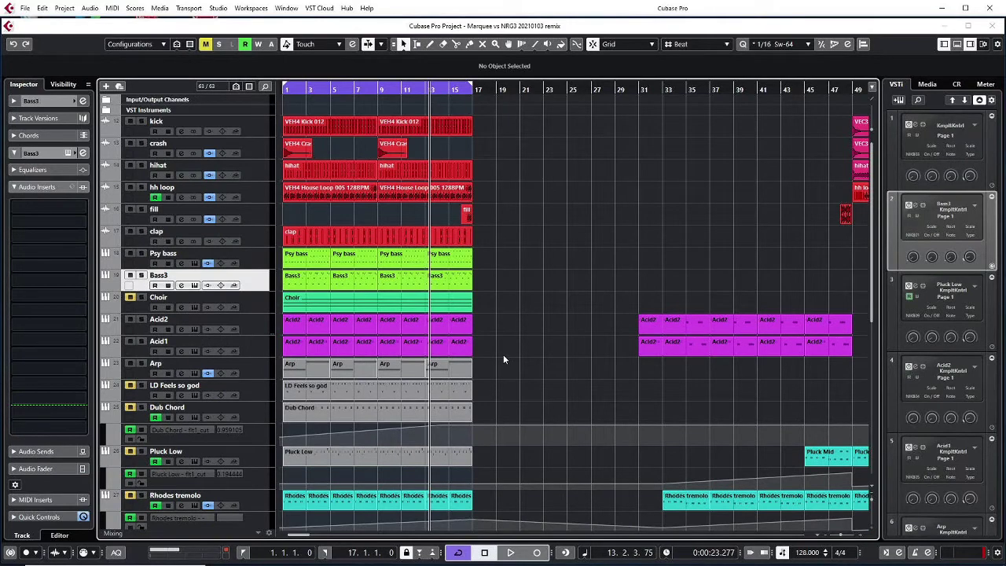
Step: Play the arrangement from bar 81 with the whole song length in view
scroll(526, 356, "down", 5)
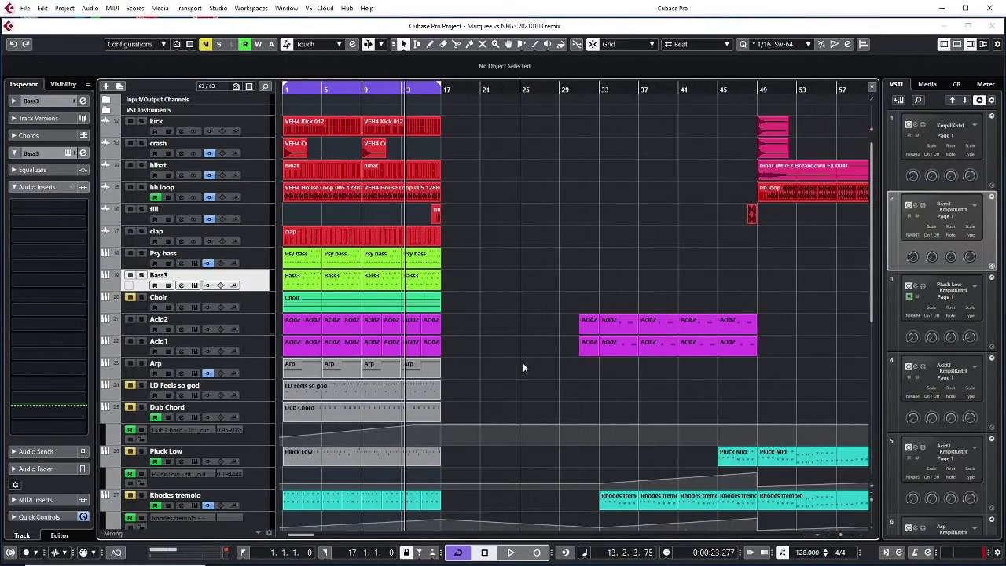
left_click(466, 90)
key("space")
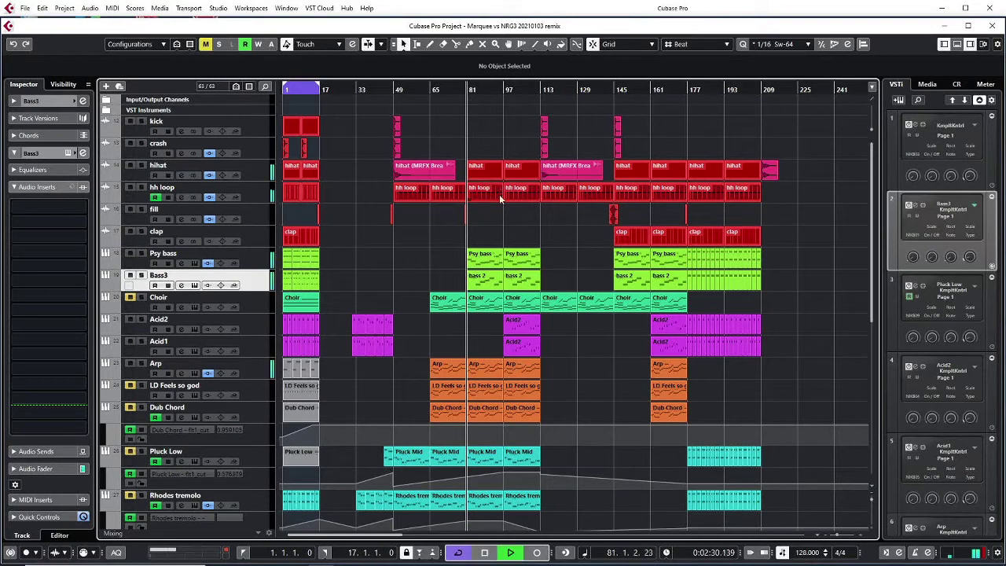
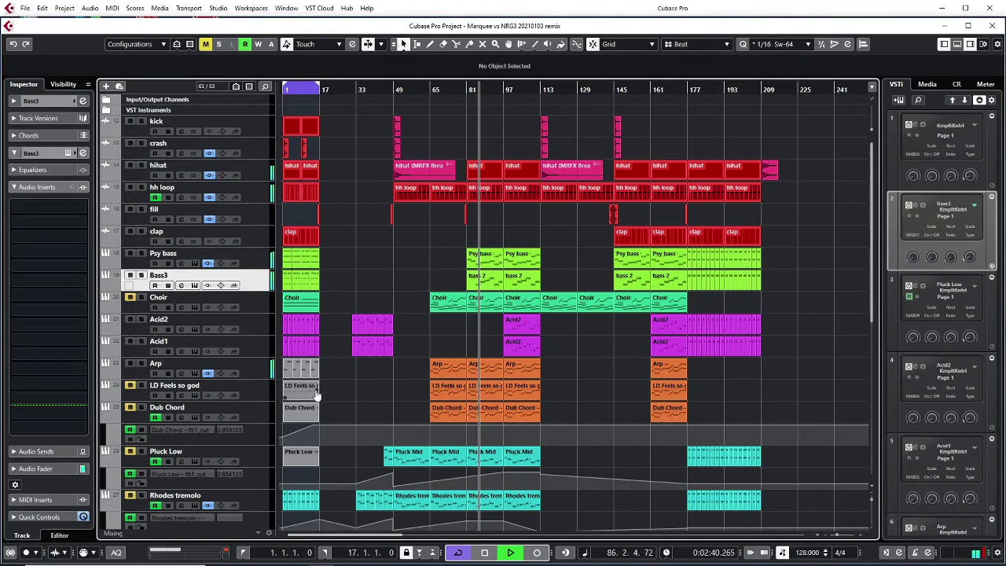
Step: Duplicate the Arp track and view the arpeggiator page in the copy's Spire synth
left_click(260, 372)
right_click(260, 375)
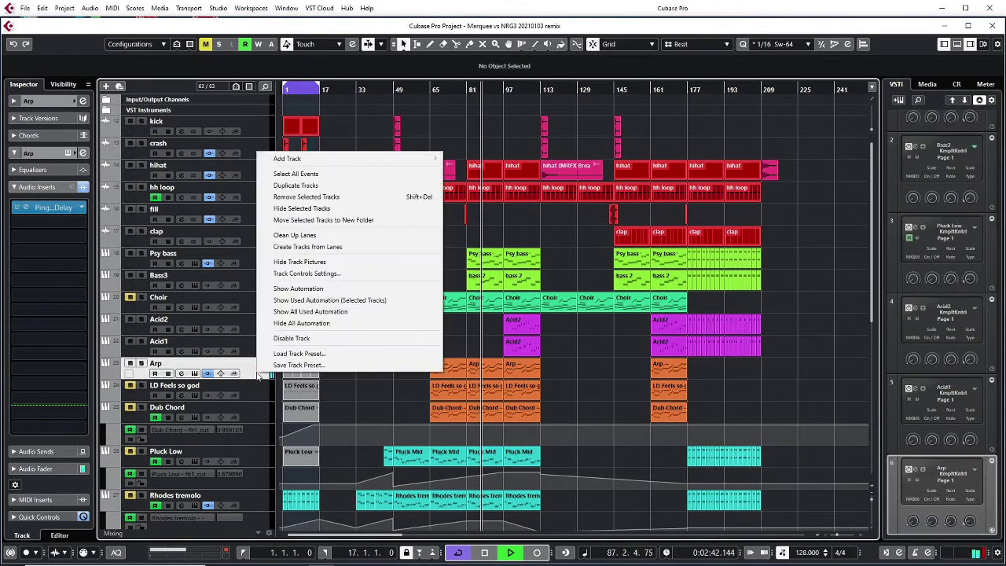
left_click(299, 189)
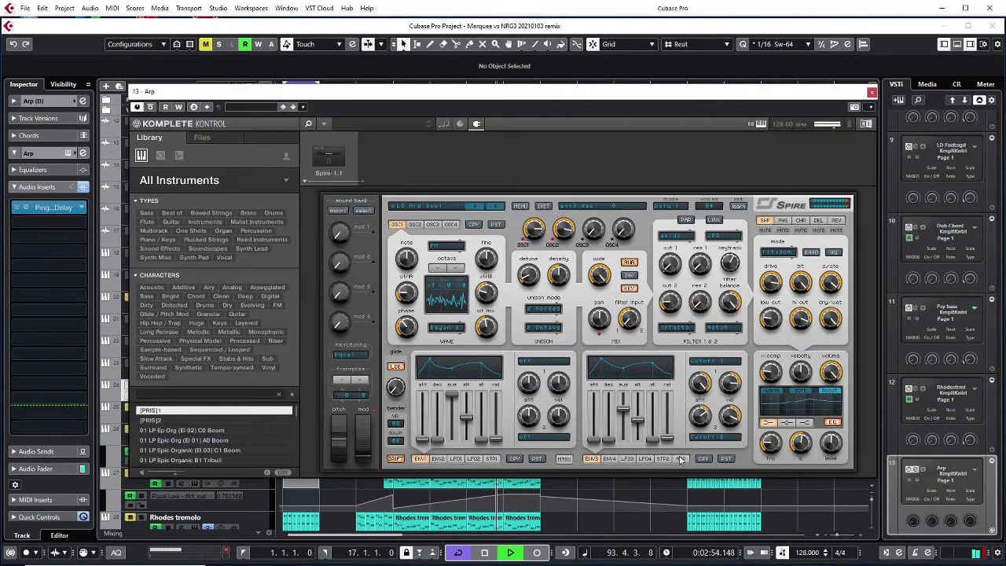
left_click(681, 458)
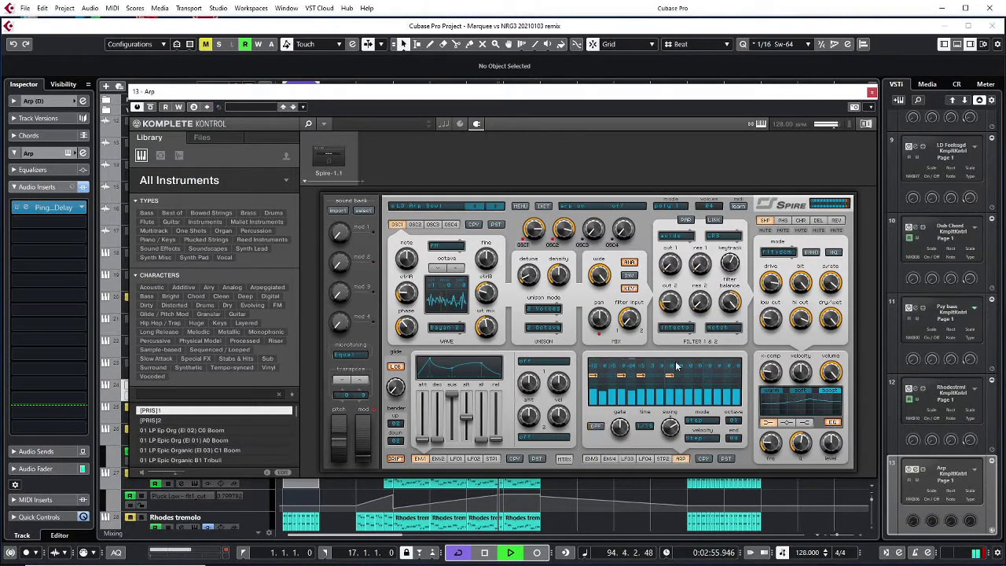
left_click(870, 92)
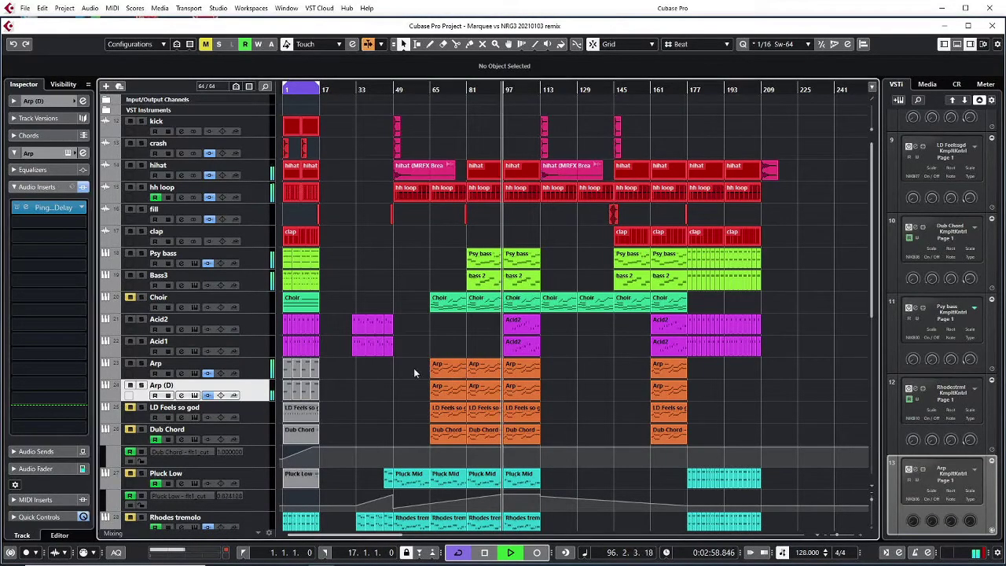
Step: Delete the original Arp track's parts in bars 65 to 113 and every LD Feels so god and Dub Chord part after bar 17
left_click_drag(414, 367, 540, 365)
key("Delete")
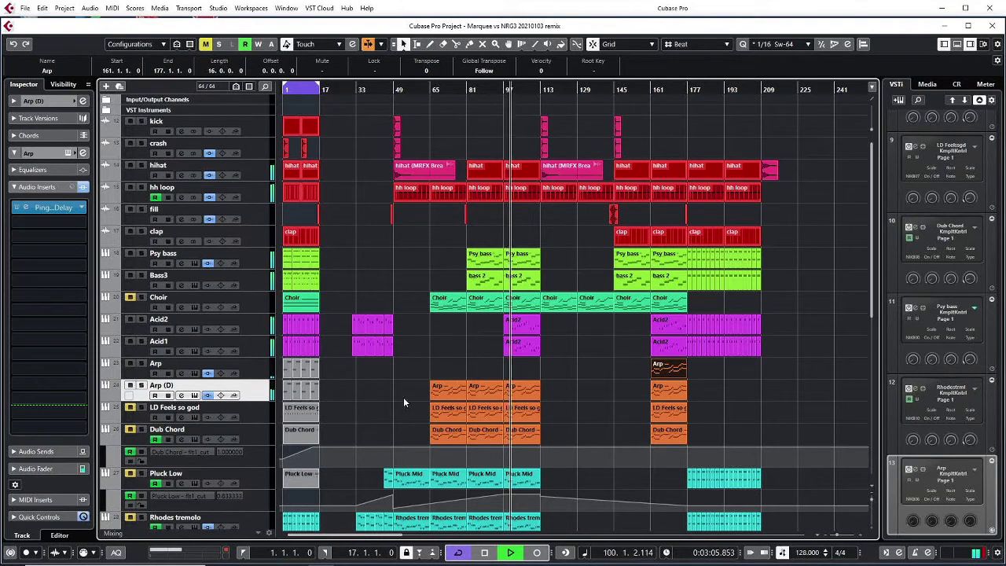
left_click_drag(410, 413, 555, 439)
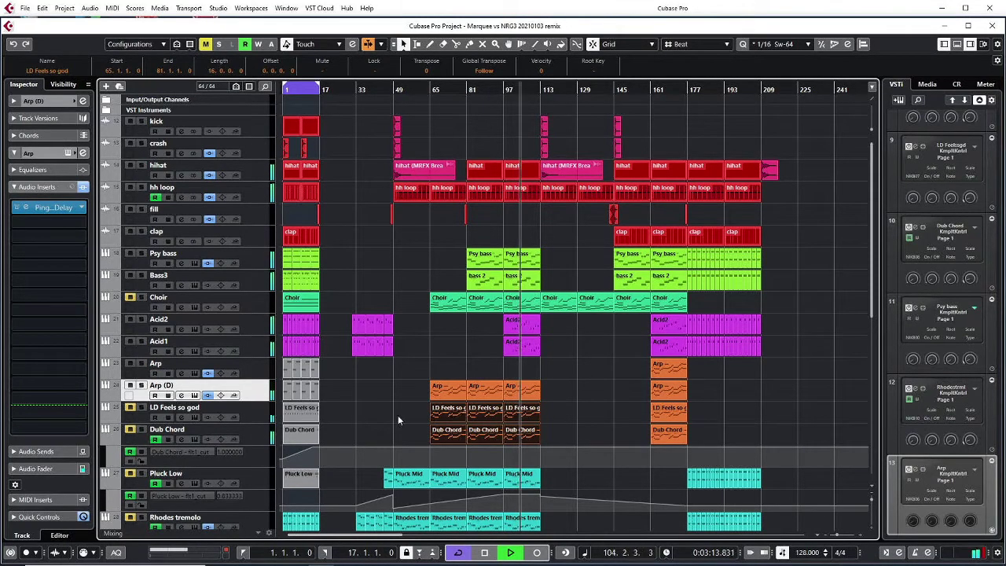
scroll(432, 407, "down", 3)
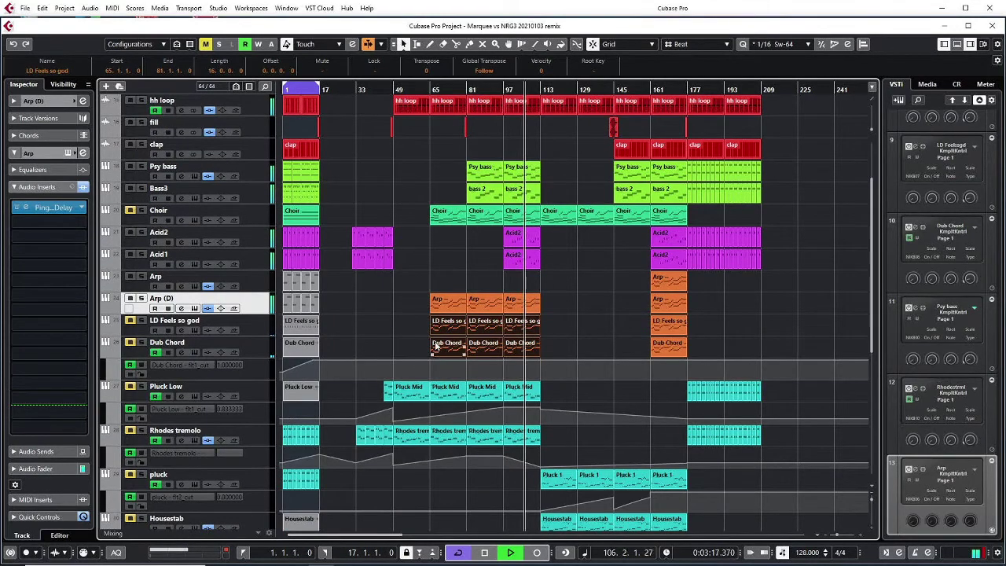
left_click_drag(425, 332, 509, 354)
key("Delete")
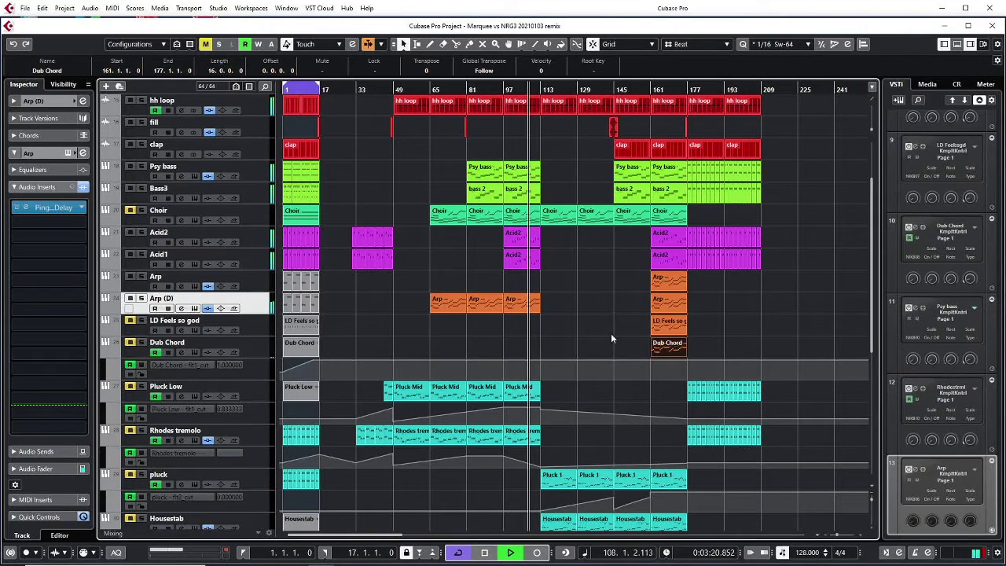
left_click_drag(610, 333, 693, 348)
key("Delete")
Step: Delete all hh loop and fill parts that lie after the 16-bar loop
scroll(693, 349, "up", 3)
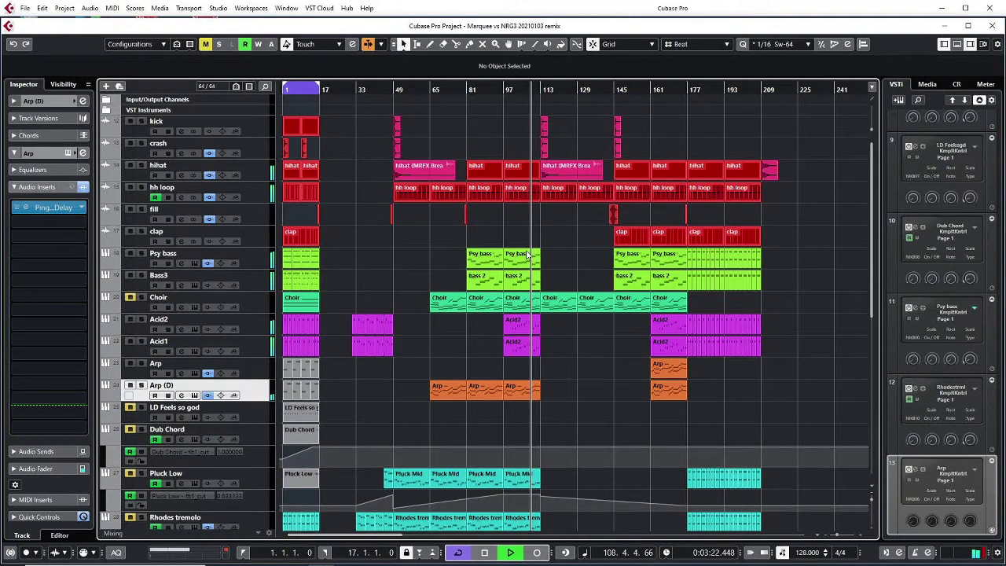
left_click_drag(385, 191, 773, 198)
key("Delete")
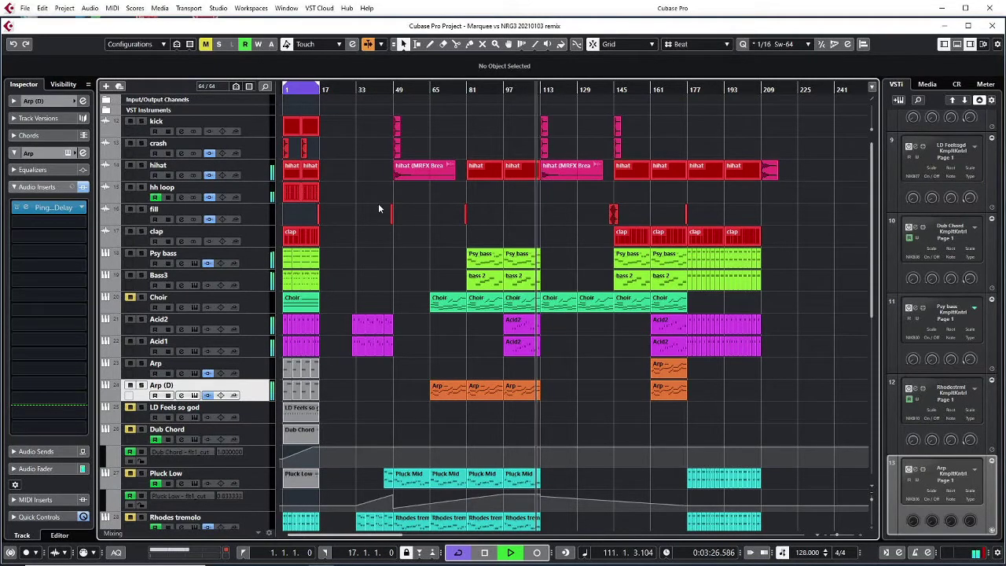
left_click_drag(378, 205, 702, 210)
key("Delete")
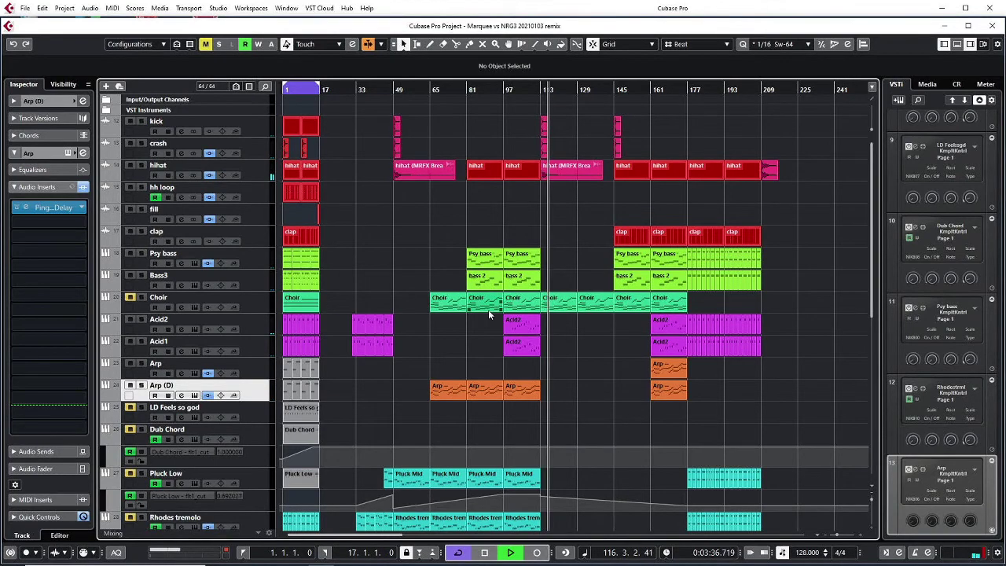
Step: Play from bar 1 and delete the Acid2 and Acid1 parts between bars 31 and 49
scroll(494, 370, "down", 5)
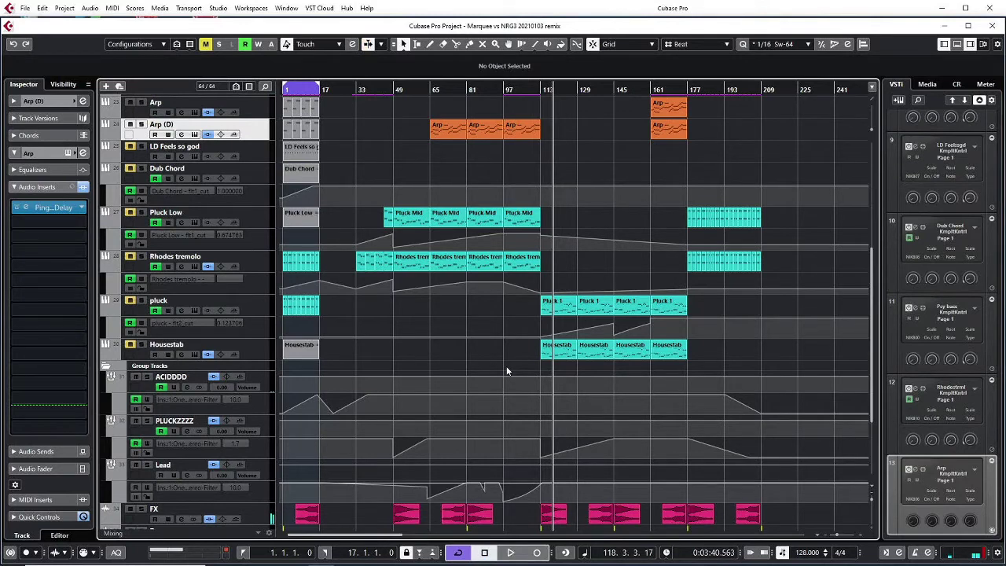
key("space")
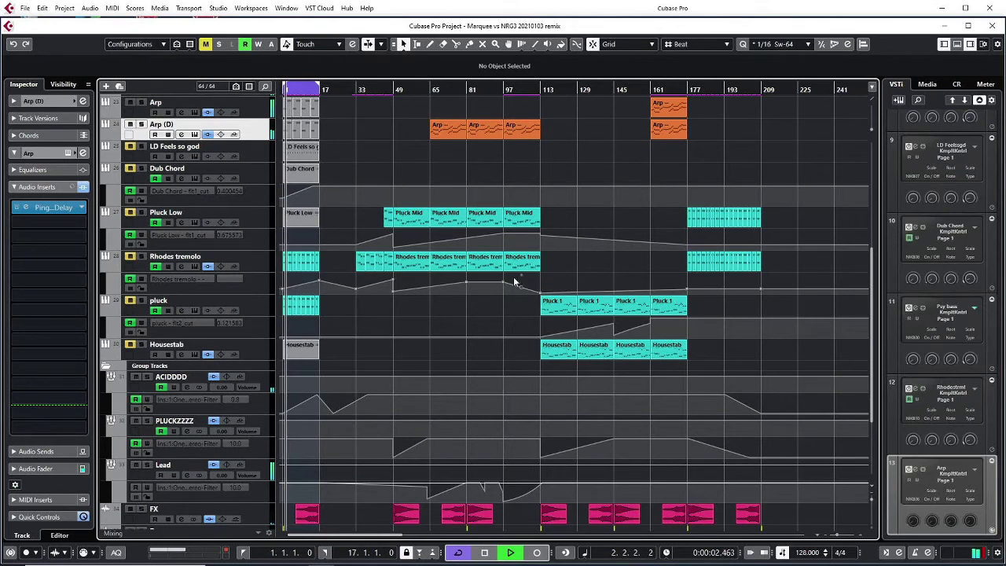
scroll(449, 268, "up", 6)
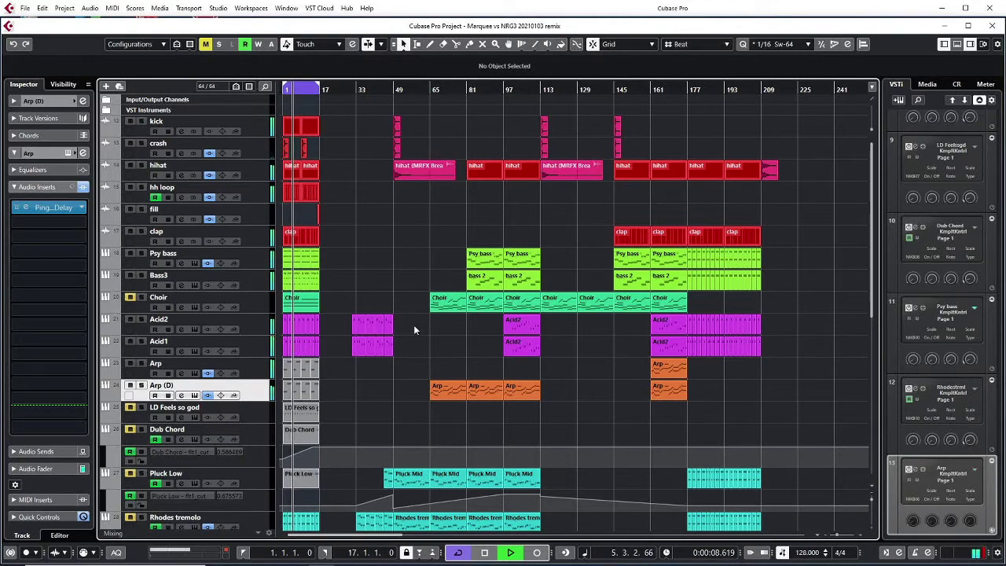
left_click_drag(340, 320, 422, 348)
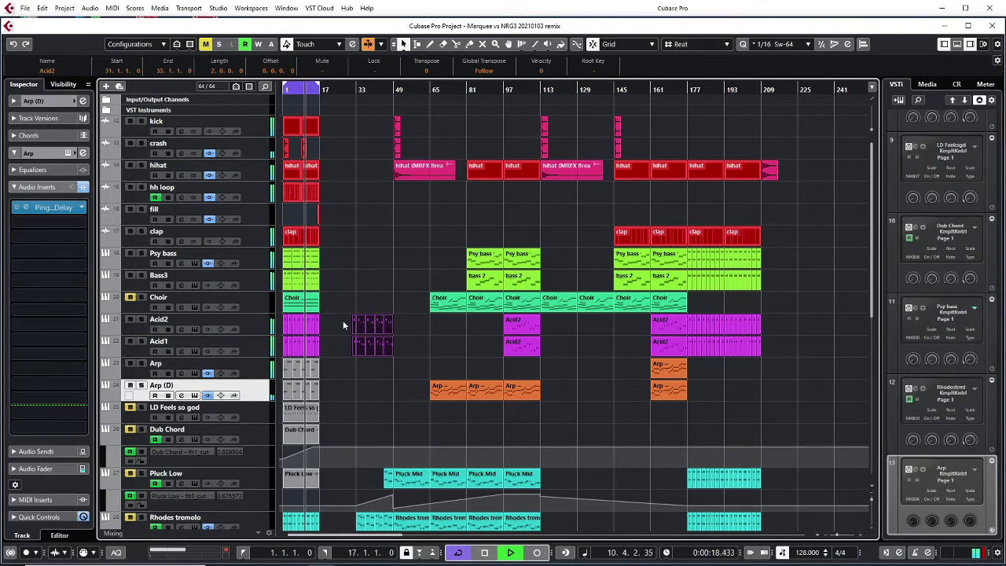
key("Delete")
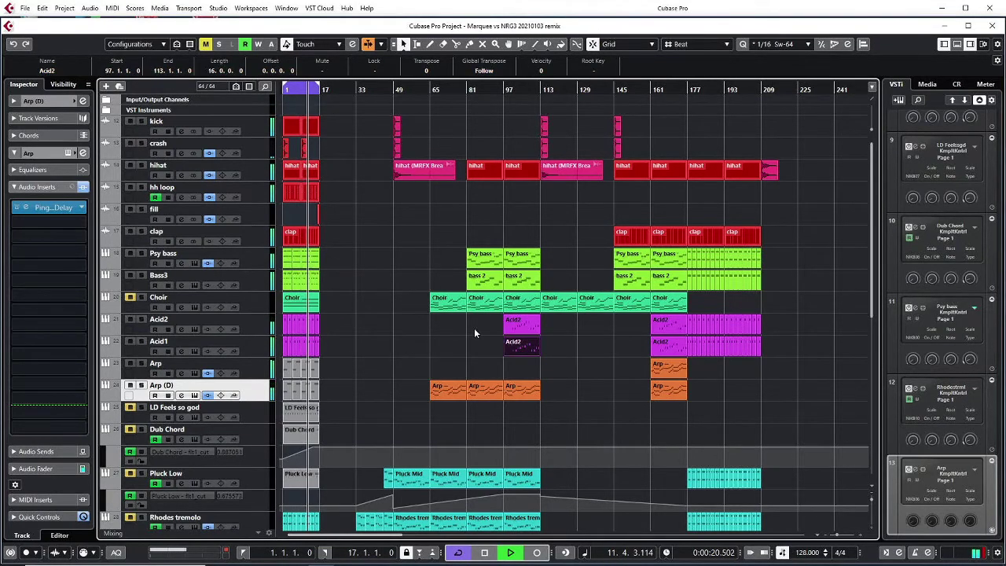
Step: Play from bar 81 and move the Arp (D) part in bars 81 to 97 up to the original Arp track
left_click_drag(493, 321, 526, 352)
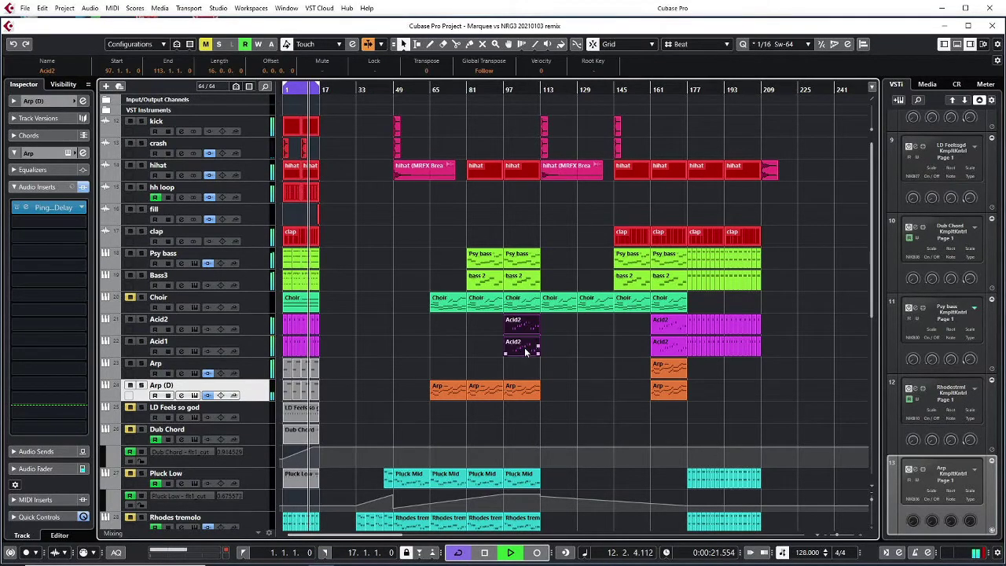
left_click(483, 87)
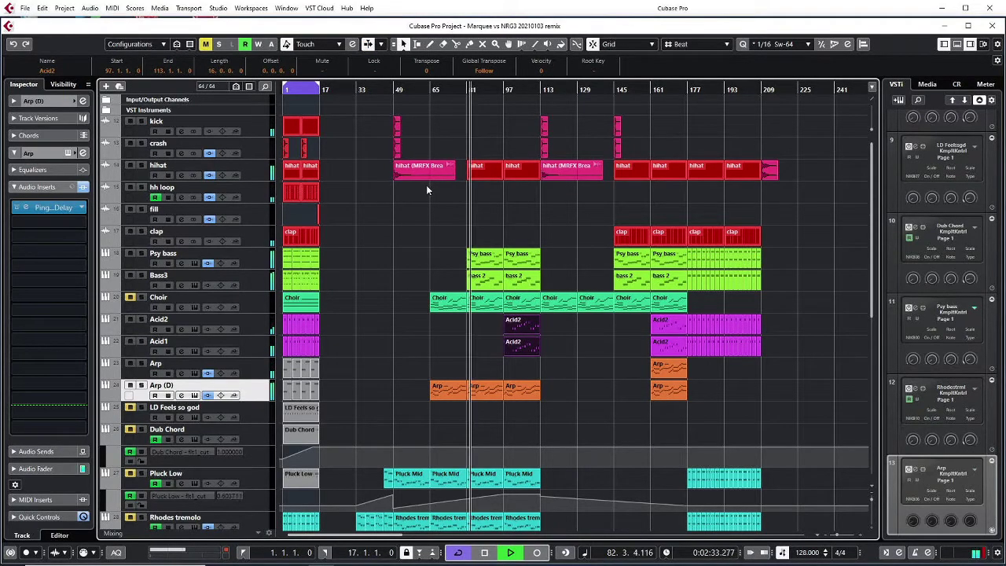
scroll(470, 275, "down", 5)
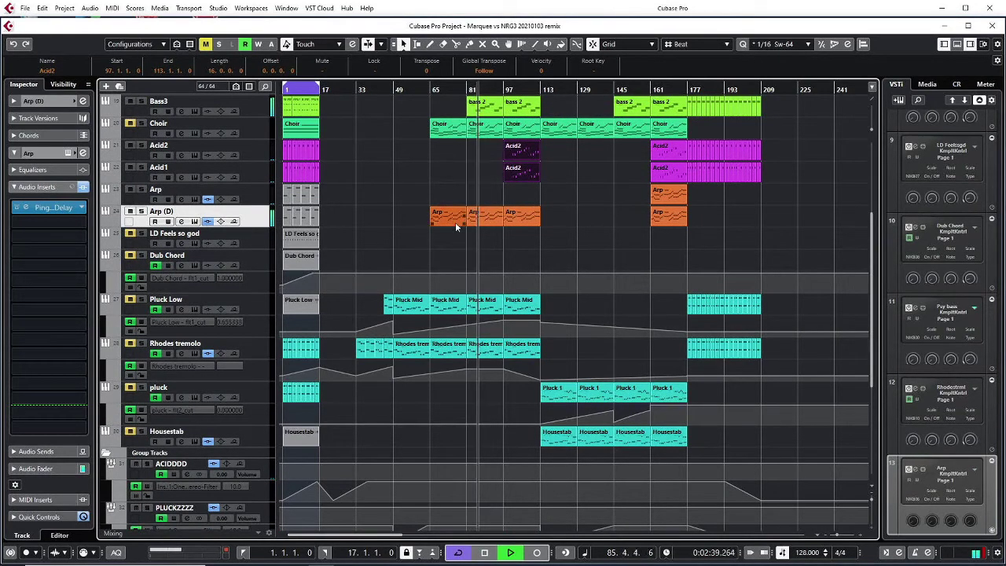
double_click(482, 209)
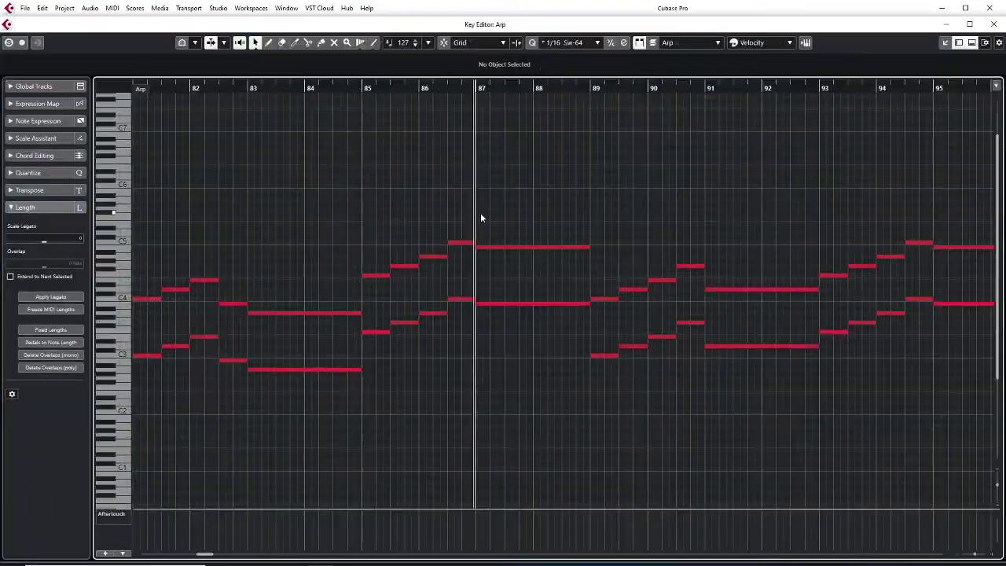
key("Escape")
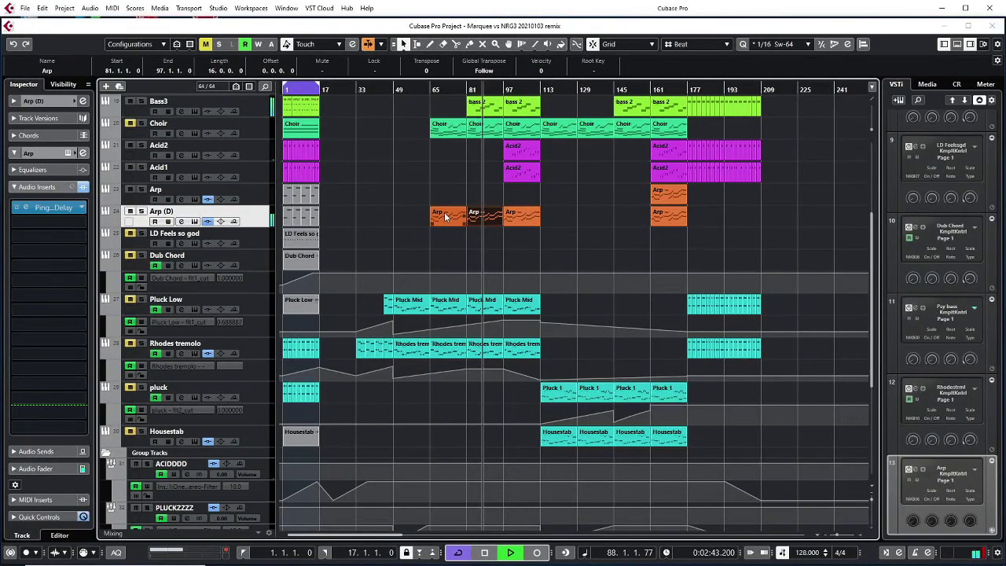
left_click_drag(490, 219, 491, 204)
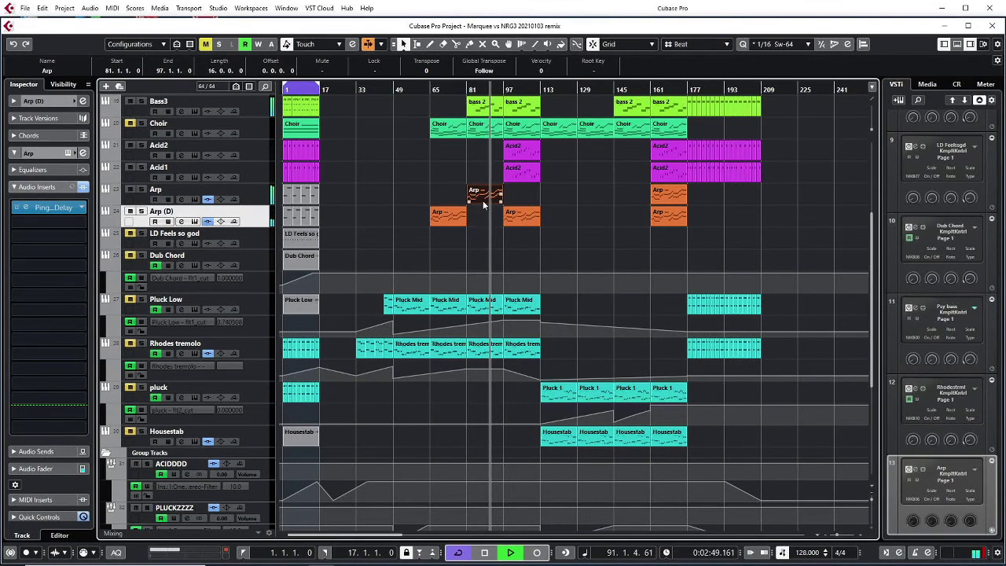
Step: Delete the lower-octave notes from the Arp part in bars 81 to 97 and close the Key Editor
double_click(482, 203)
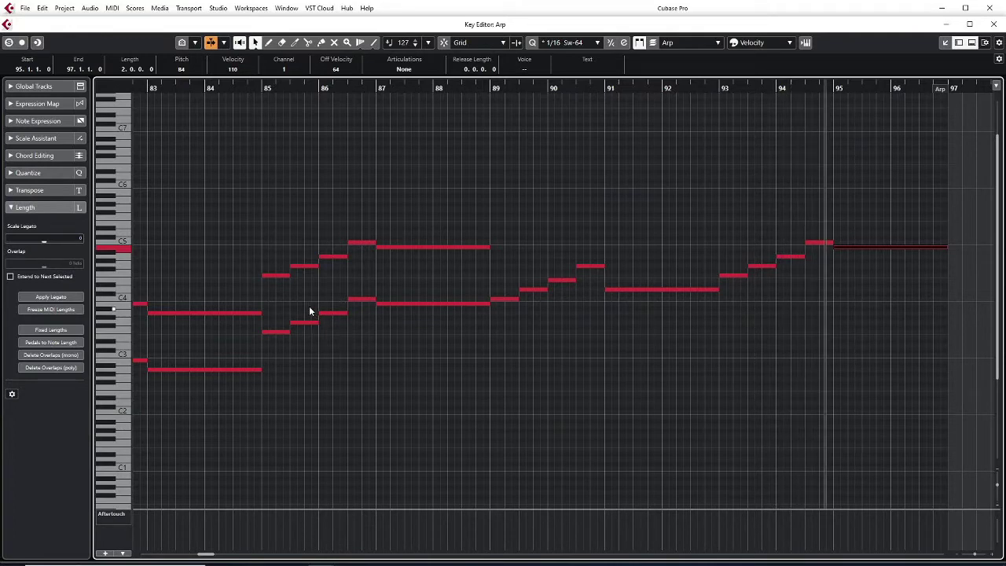
left_click_drag(276, 307, 410, 358)
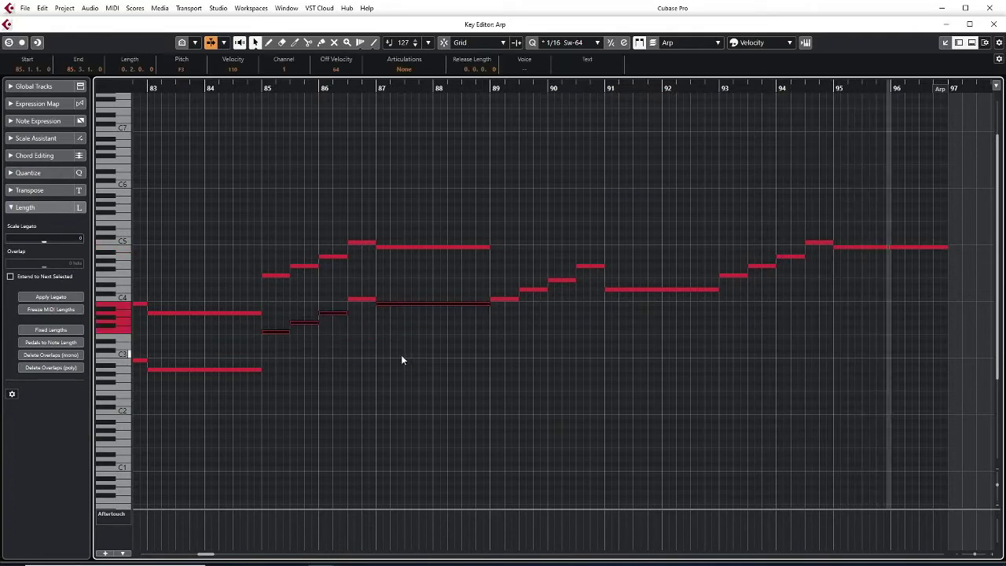
key("Delete")
left_click_drag(367, 288, 372, 317)
key("Delete")
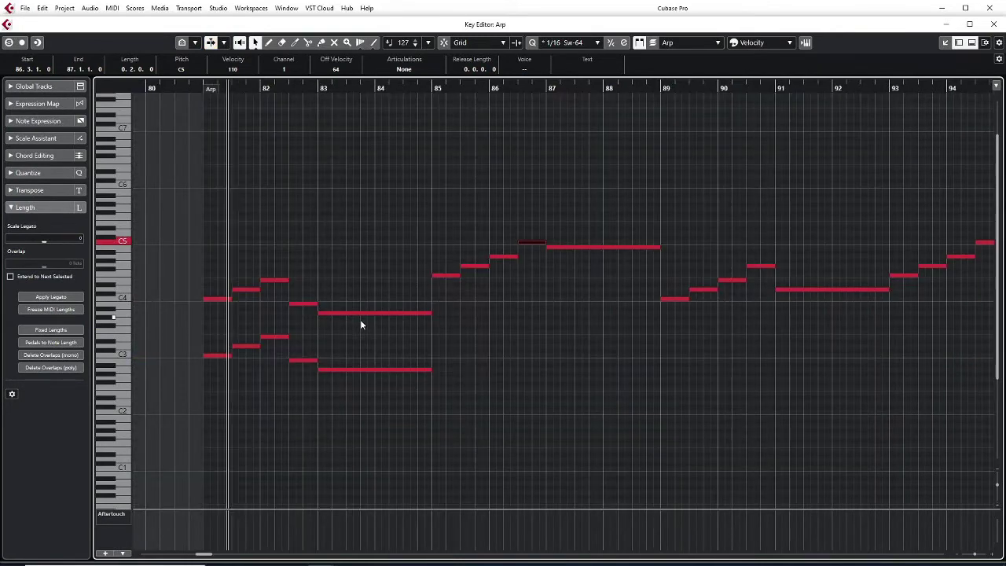
left_click_drag(216, 338, 337, 378)
key("Delete")
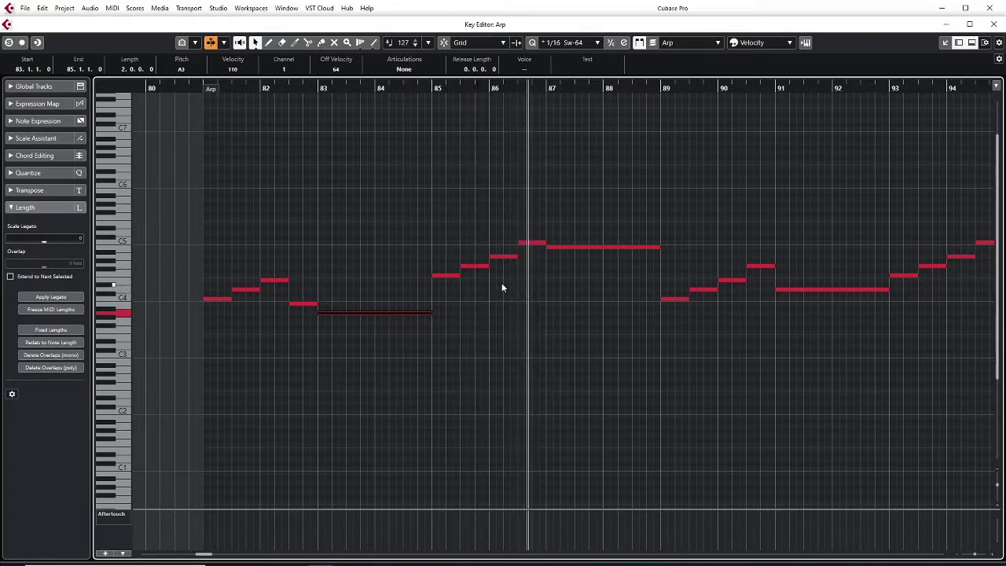
key("Return")
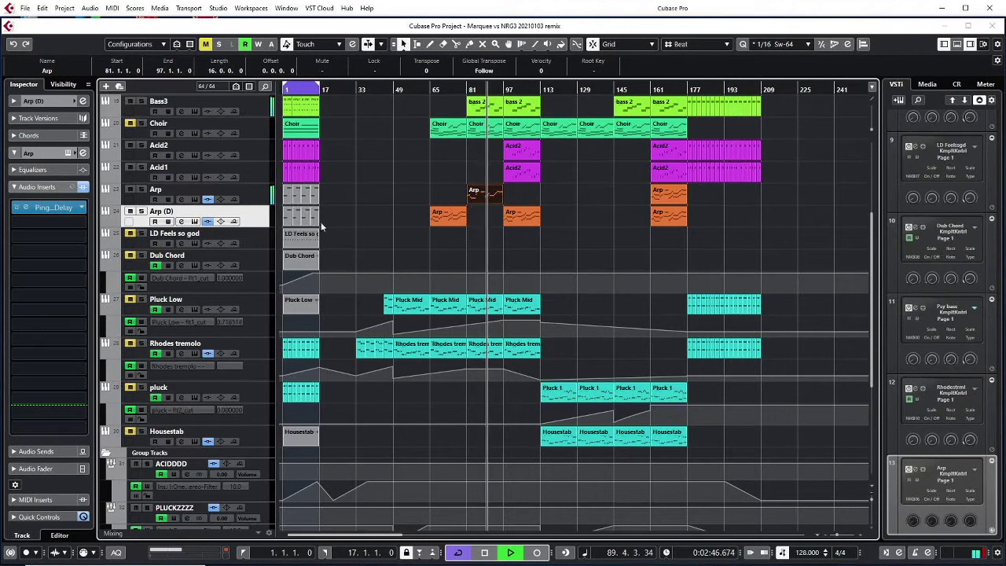
Step: Remove the duplicate Arp (D) track together with its parts
right_click(254, 217)
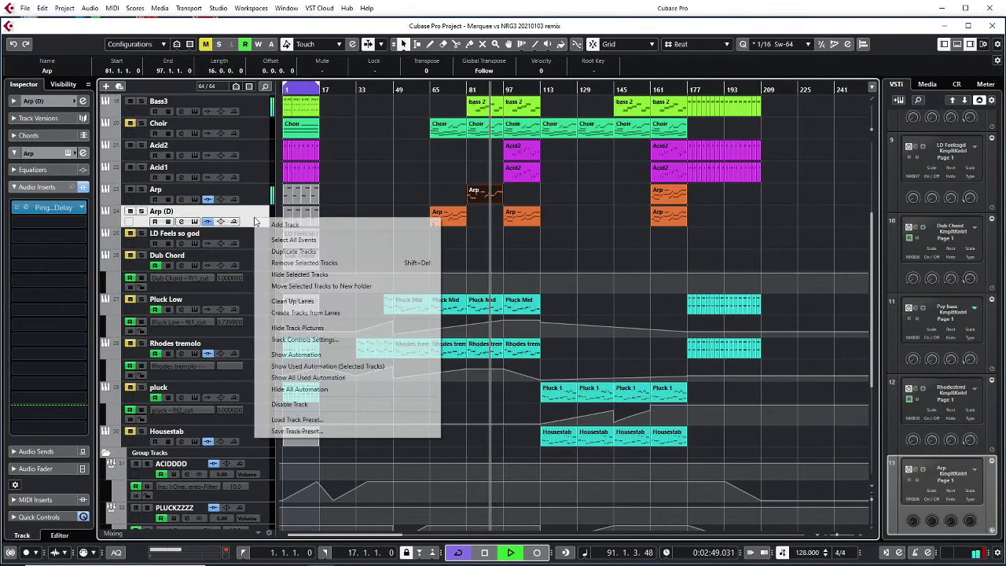
left_click(314, 267)
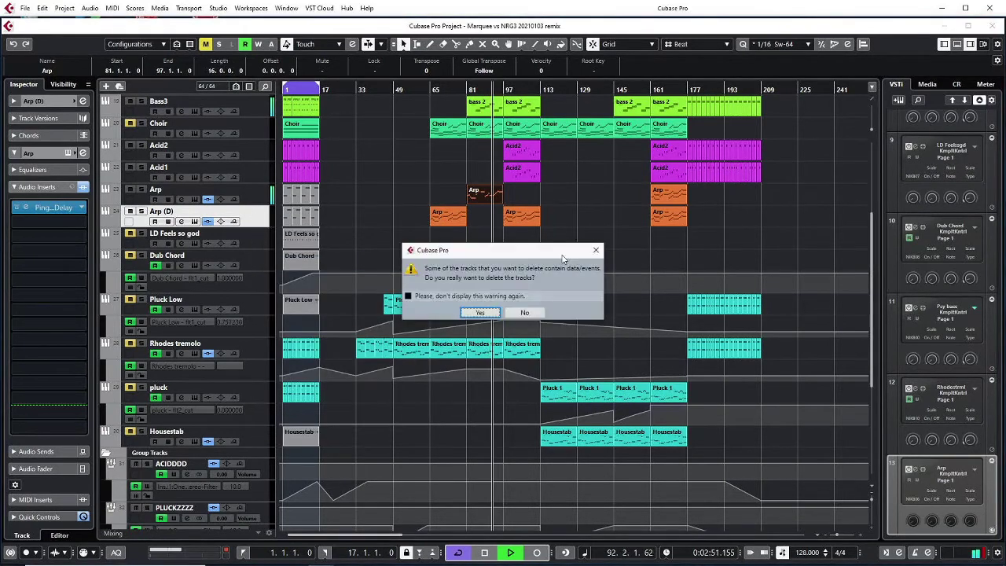
left_click(481, 313)
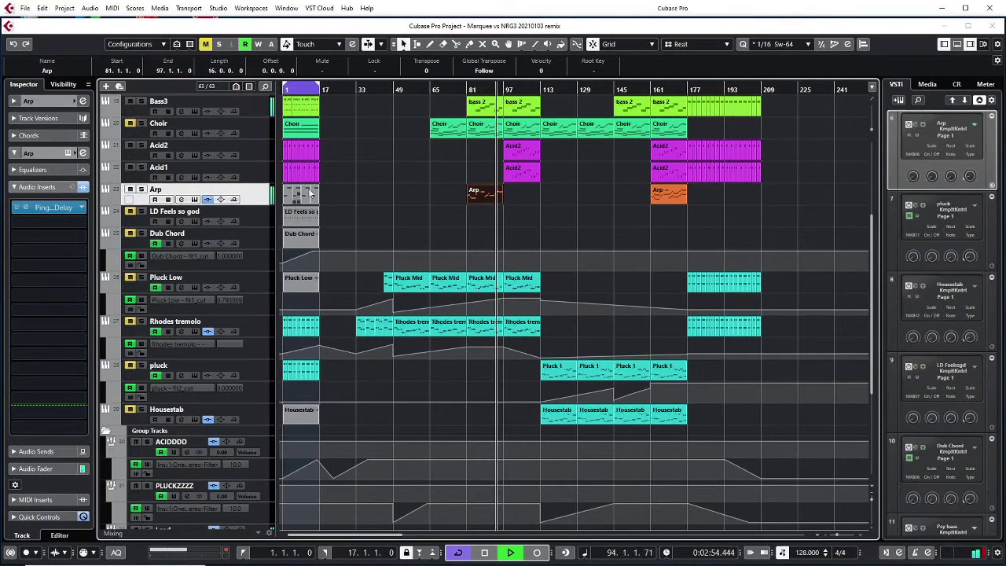
Step: Solo the Psy bass track and play it from bar 1
scroll(542, 235, "up", 3)
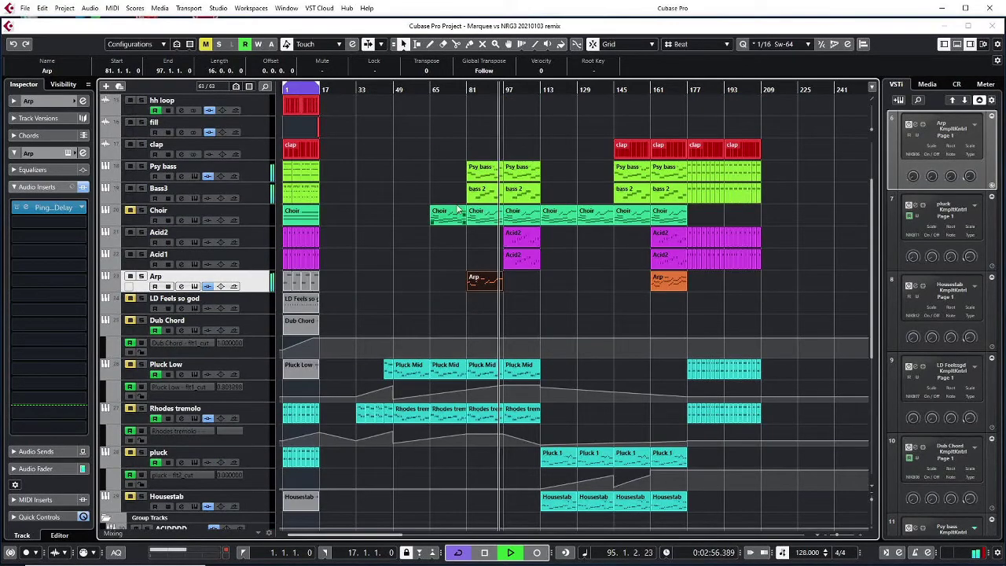
left_click(142, 167)
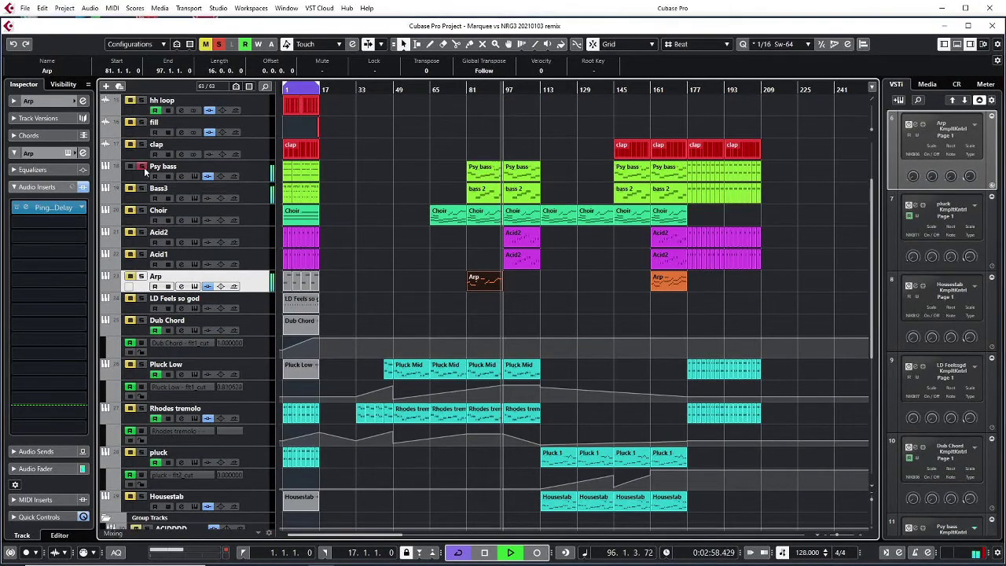
left_click(142, 167)
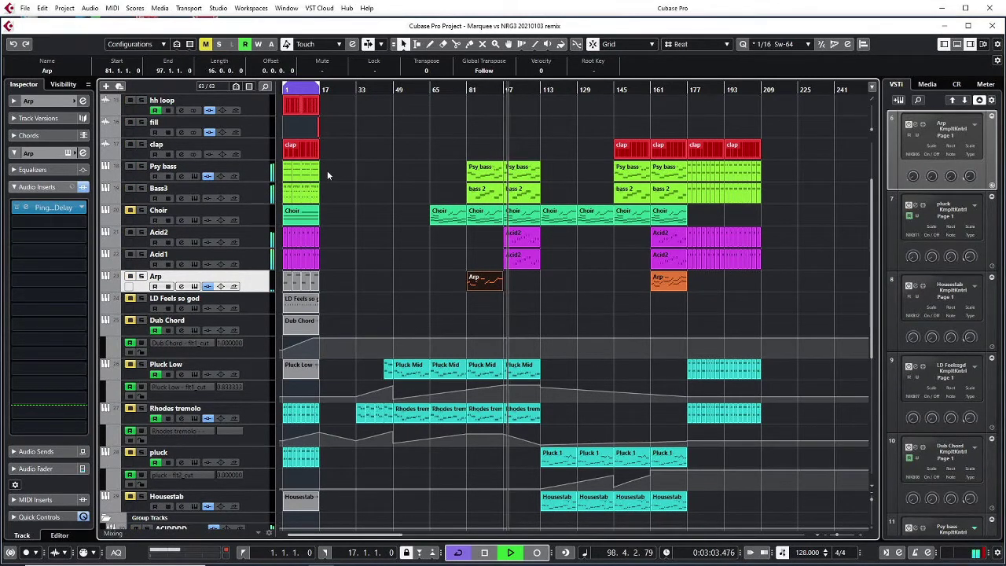
key("Home")
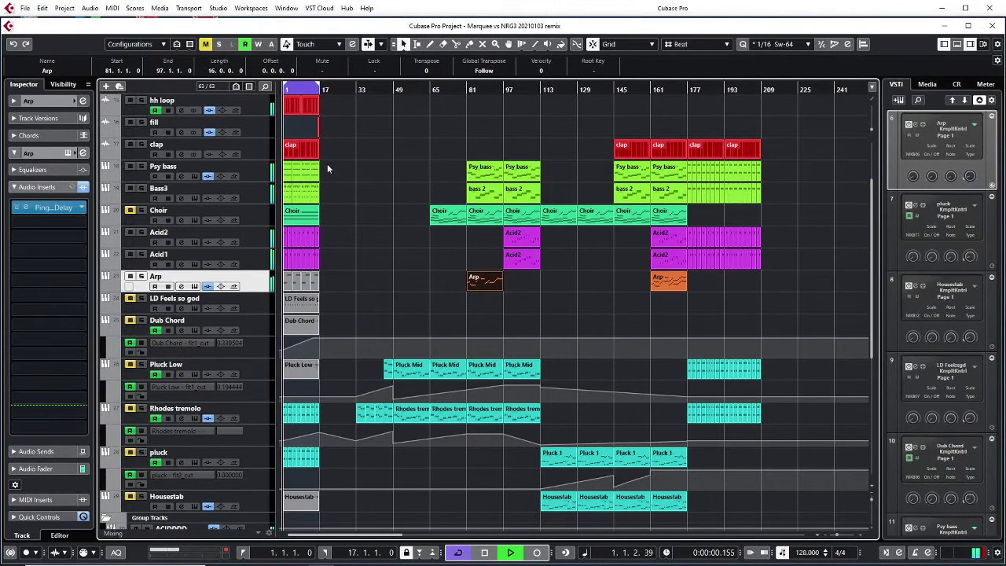
left_click(142, 166)
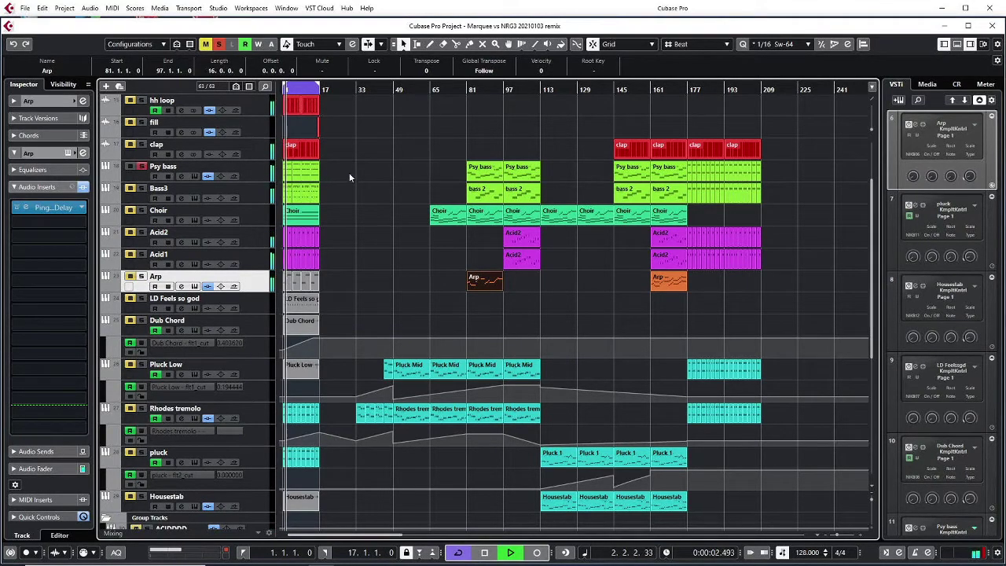
Step: Copy the loop's Psy bass parts to bars 17 to 33 and move the Psy bass part from bar 81 onto bar 17
left_click_drag(350, 171, 275, 166)
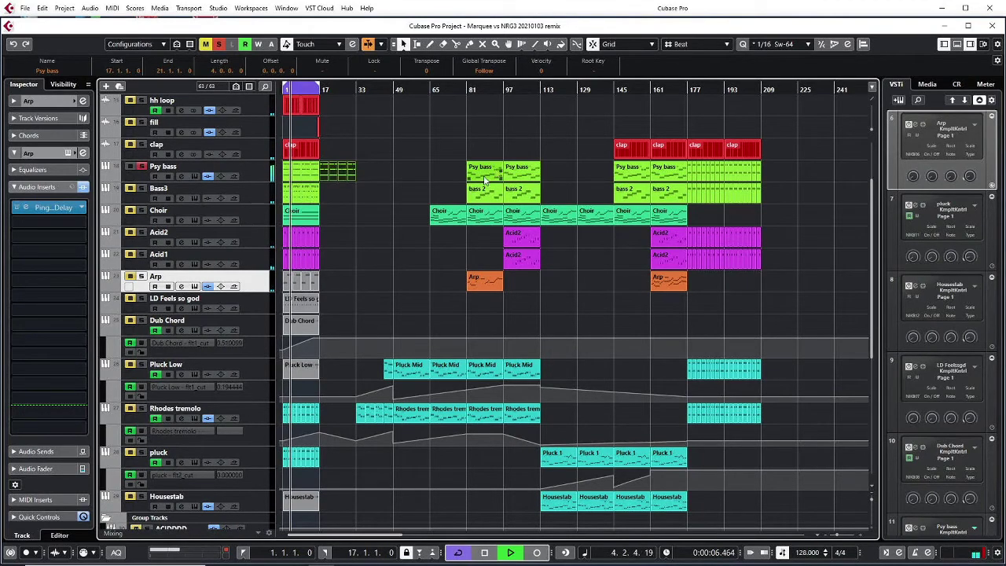
left_click_drag(470, 174, 326, 173)
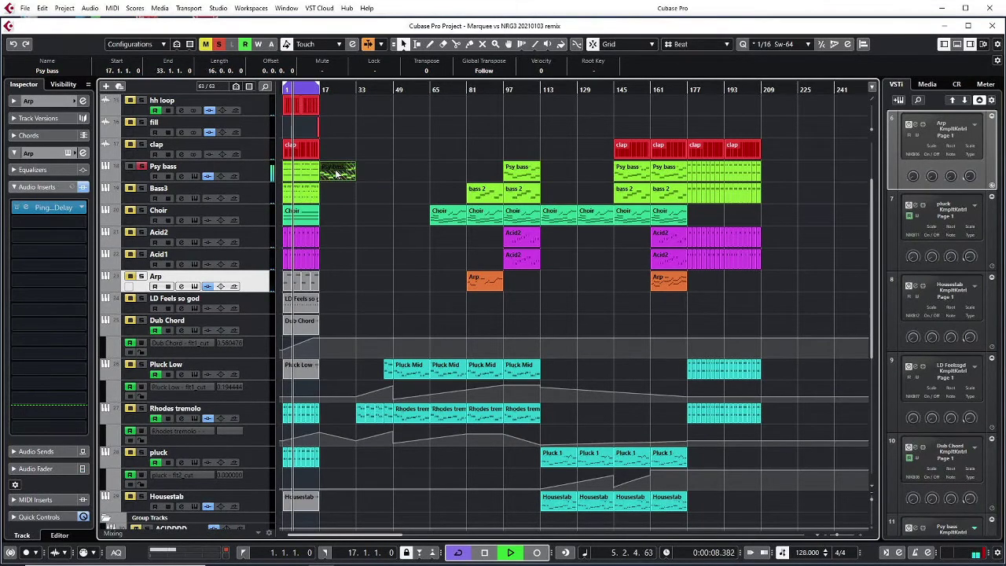
left_click_drag(392, 172, 324, 173)
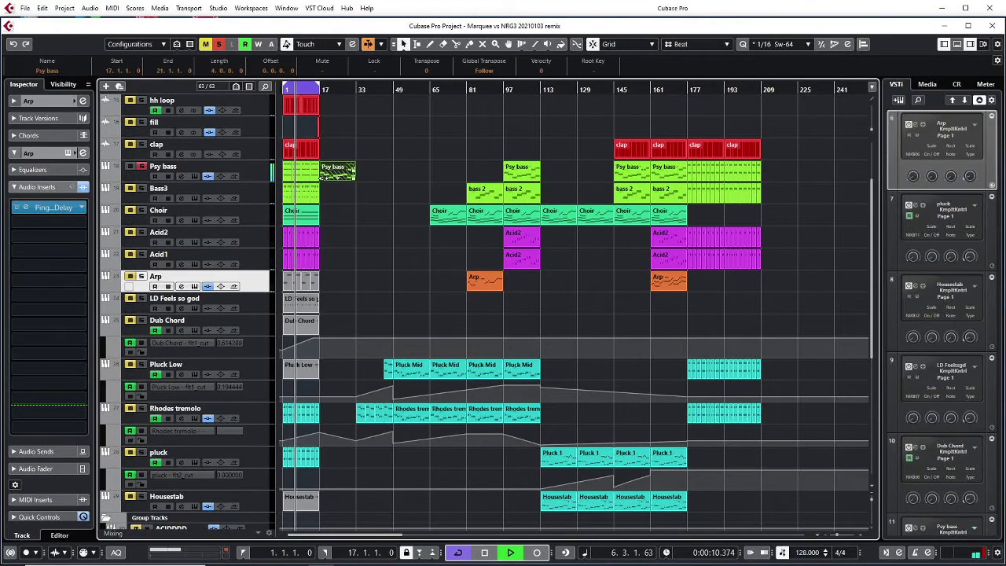
Step: Compare the overlapping Psy bass parts in the Key Editor, then delete the moved part and the copies after bar 21
double_click(332, 169)
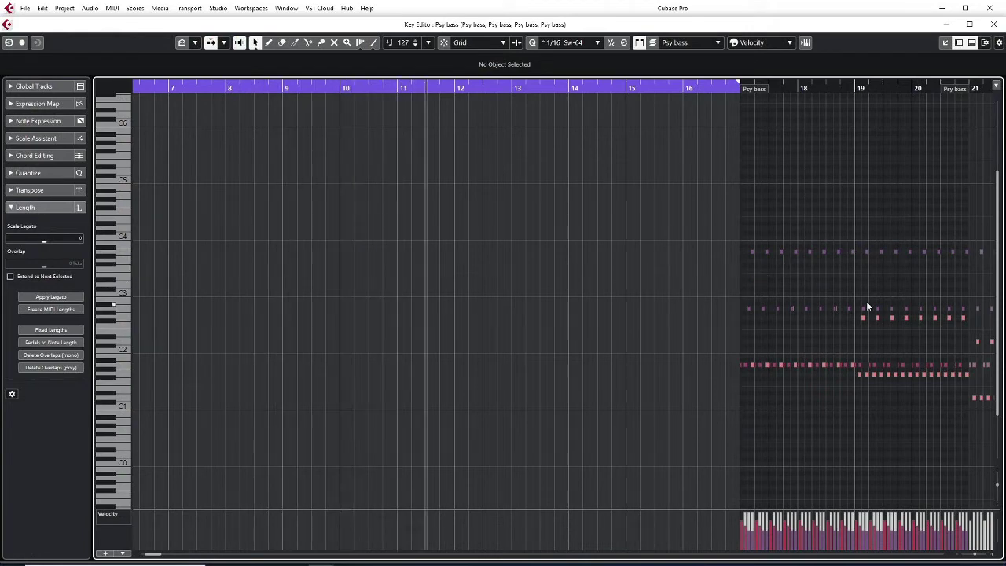
key("g")
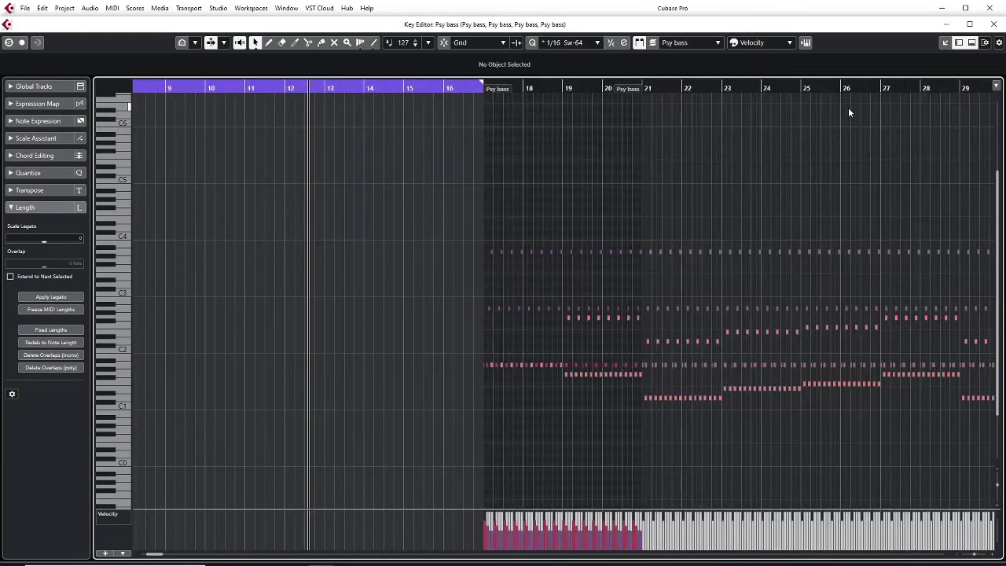
key("Return")
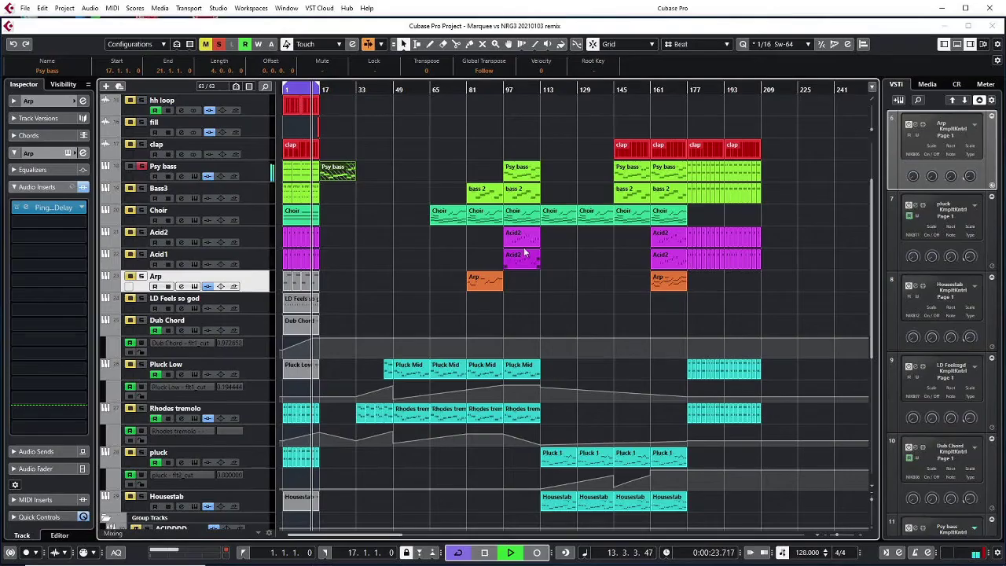
left_click_drag(386, 135, 528, 175)
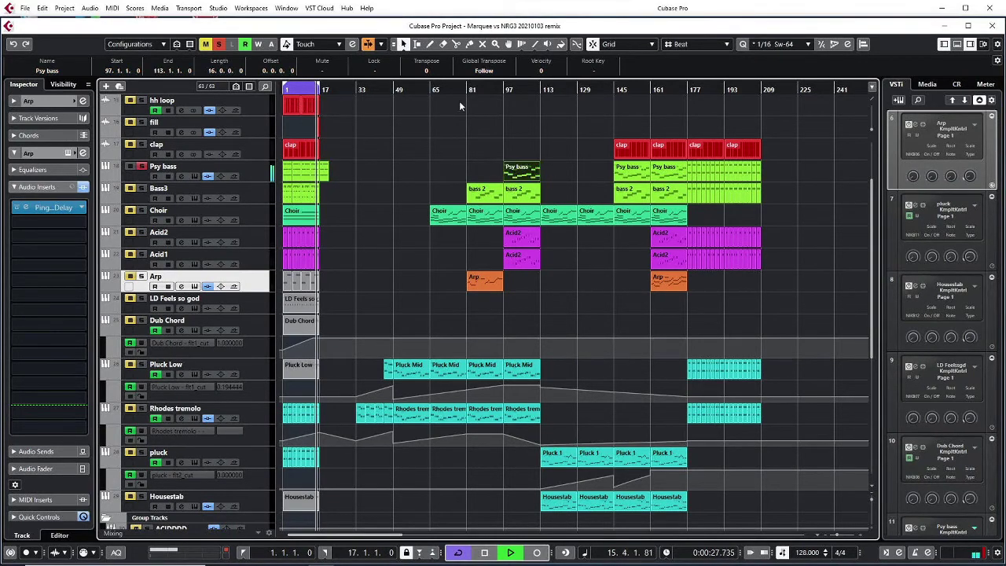
Step: Play from bar 49 without solo and delete the Mic parts in bars 49 to 81 and 113 to 145
left_click(393, 90)
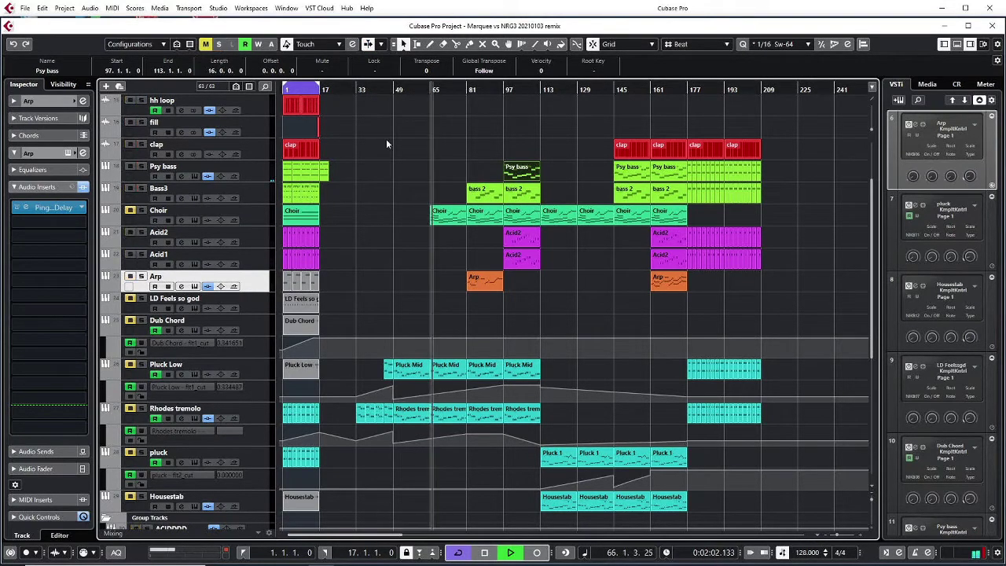
scroll(467, 361, "down", 5)
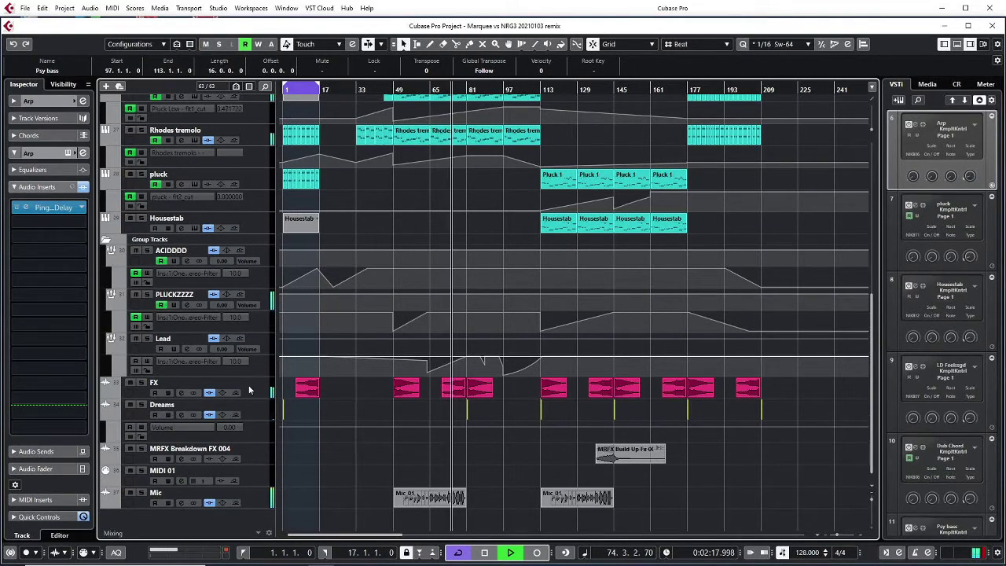
left_click_drag(377, 499, 625, 510)
key("Delete")
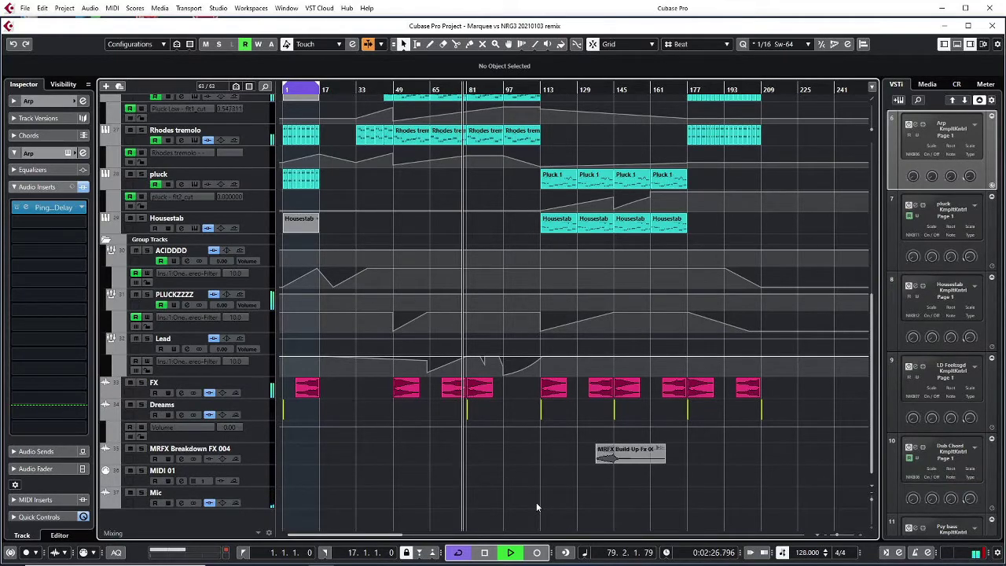
Step: Examine the notes of the Arp part in bars 81 to 97 in the Key Editor and close it
scroll(536, 506, "up", 3)
scroll(535, 507, "up", 3)
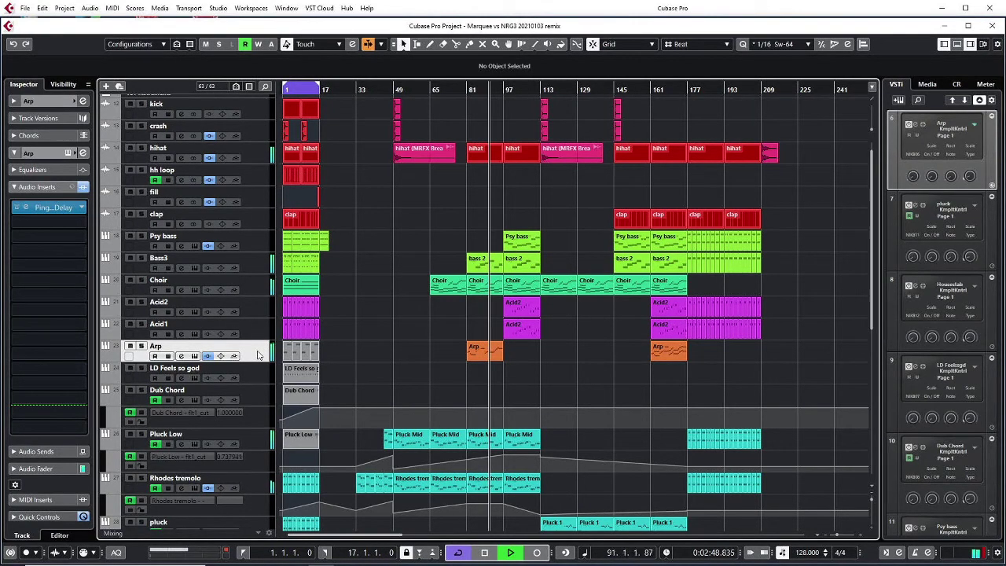
double_click(483, 357)
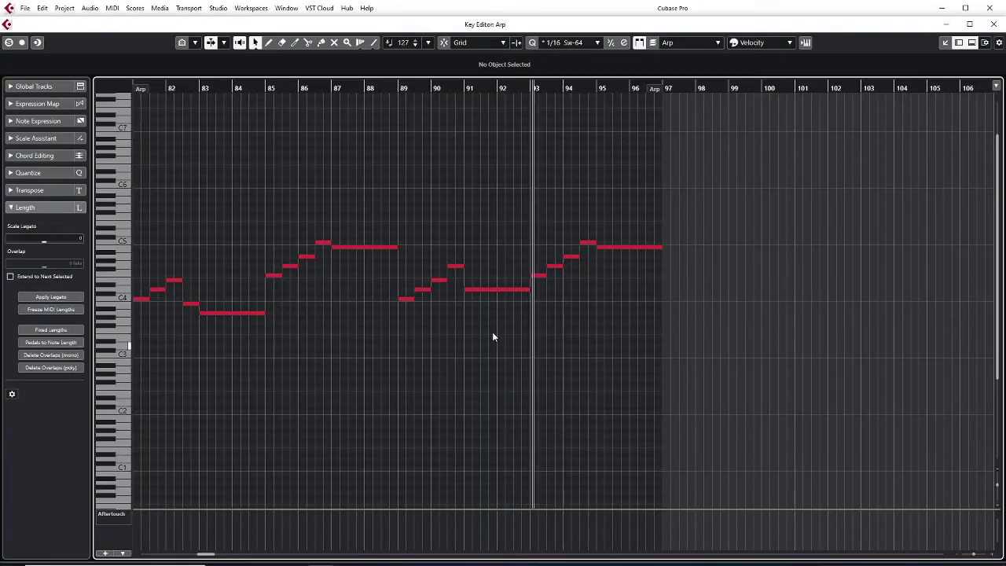
left_click(993, 24)
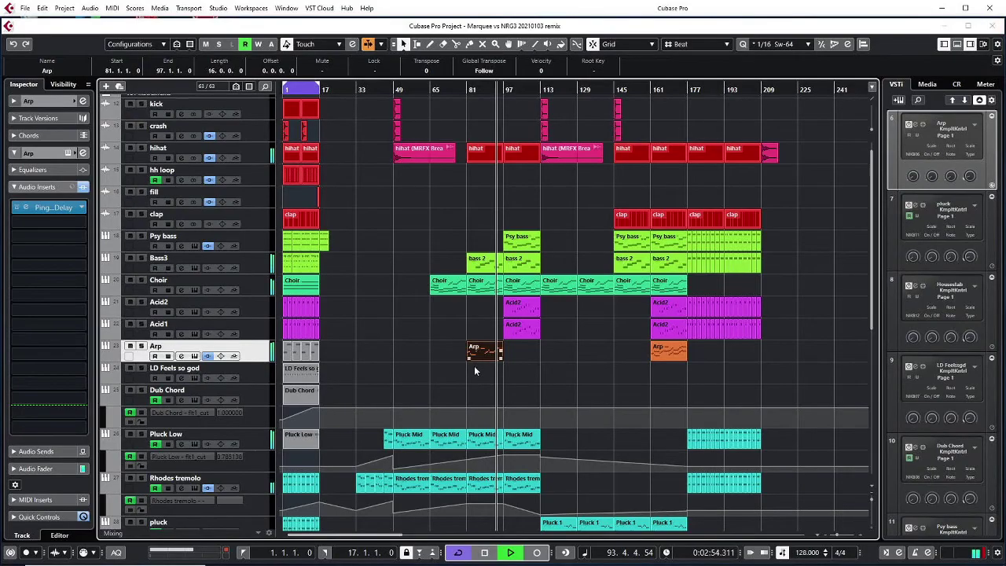
Step: Stop playback and rename the LD Feels so god track to "LD Feels so good"
left_click(261, 378)
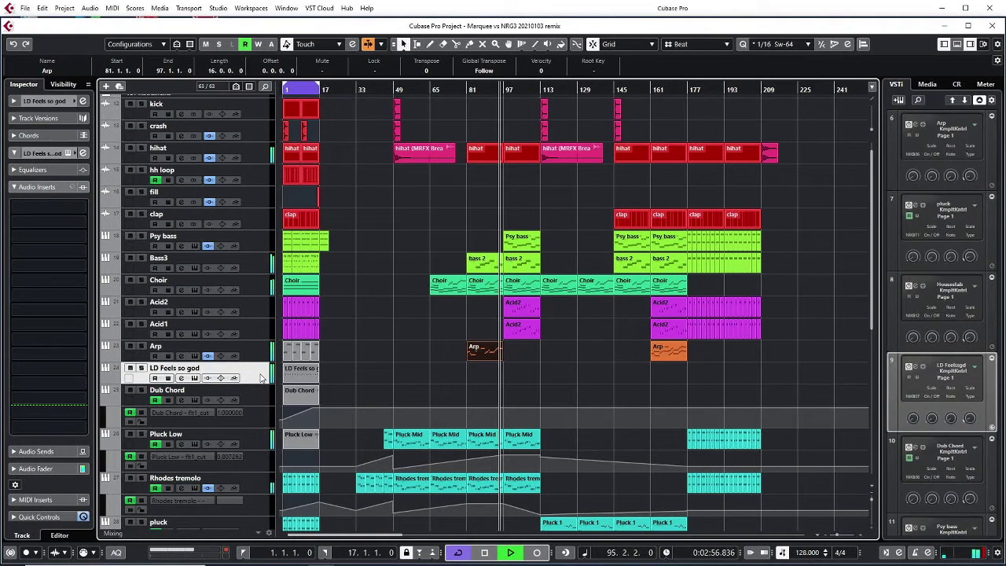
key("space")
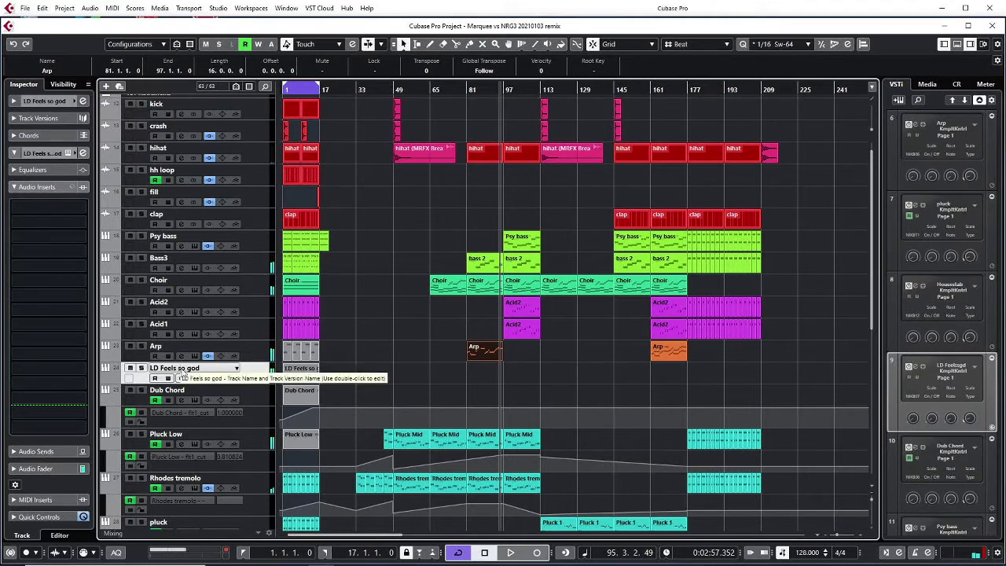
double_click(179, 368)
left_click(197, 367)
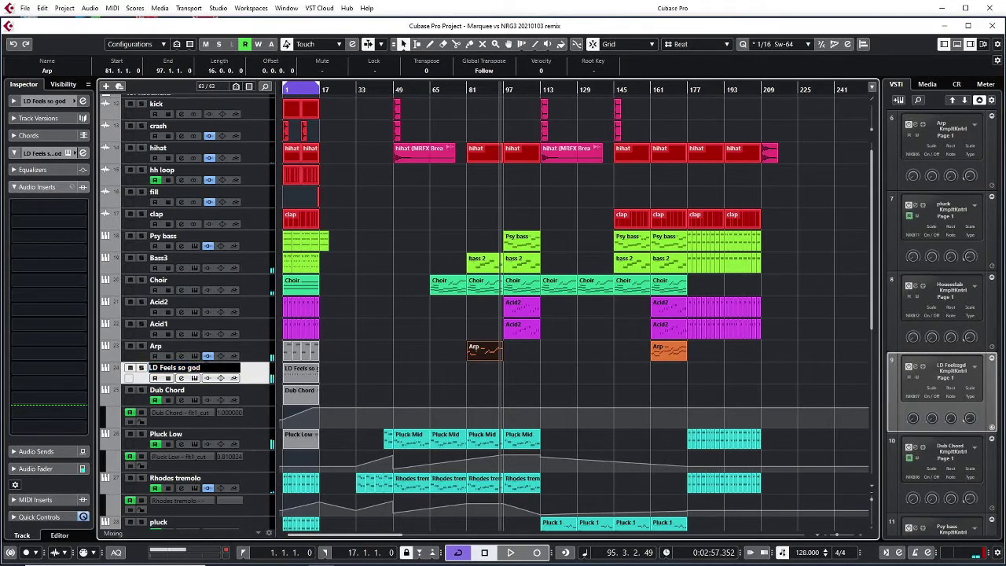
type("o")
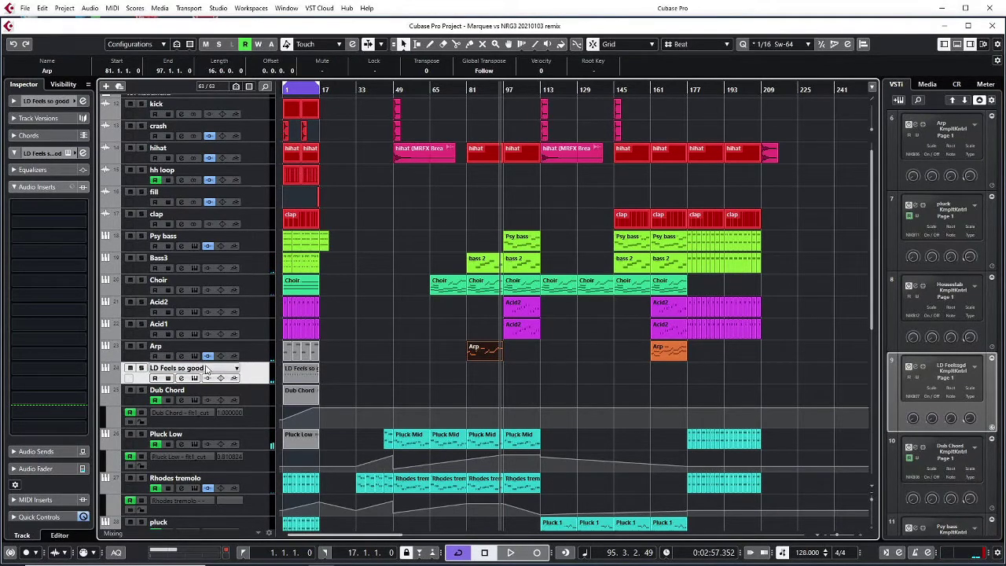
key("Return")
Step: Select the Dub Chord, Acid1 and Choir tracks in turn to audition their sounds
left_click(252, 401)
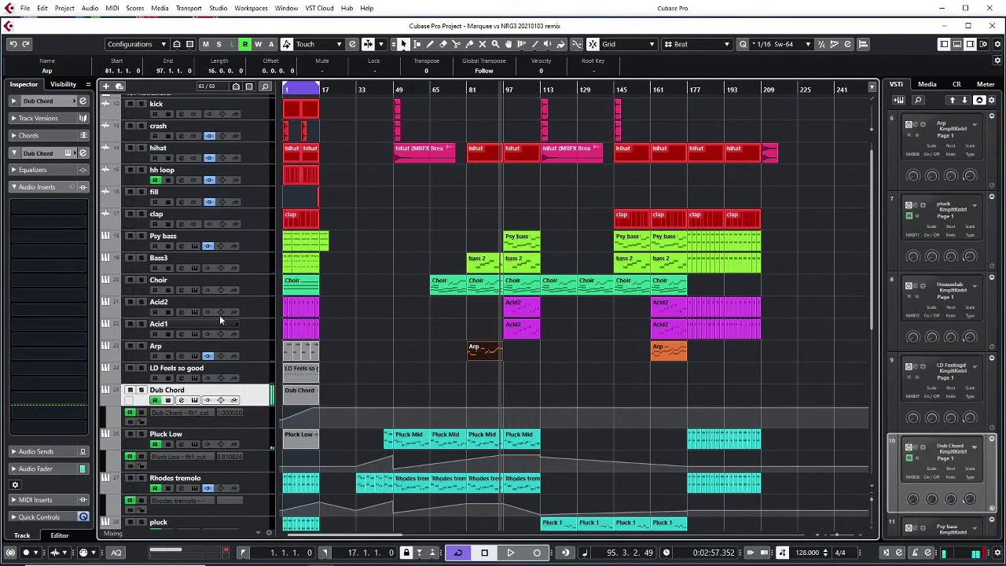
left_click(255, 330)
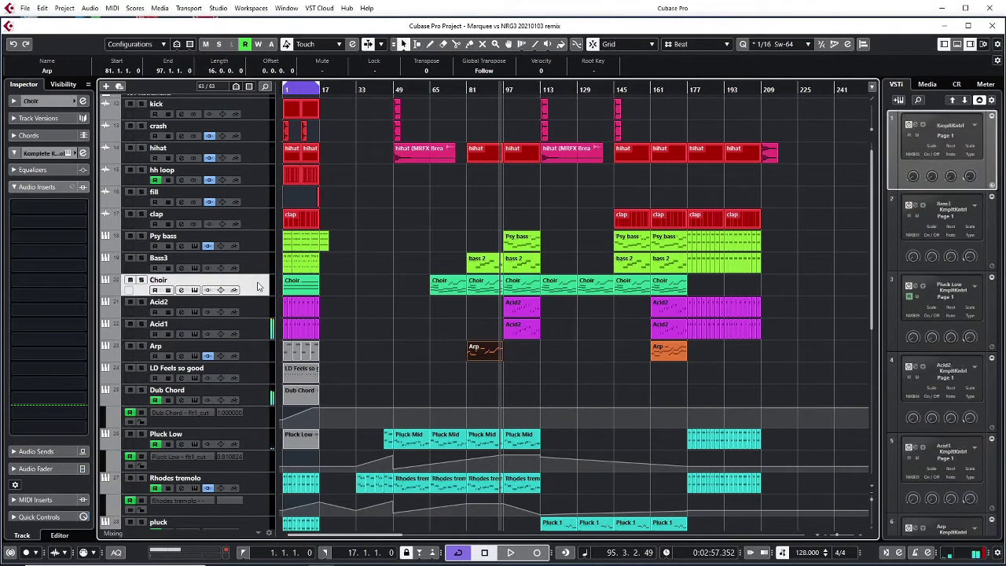
left_click(255, 289)
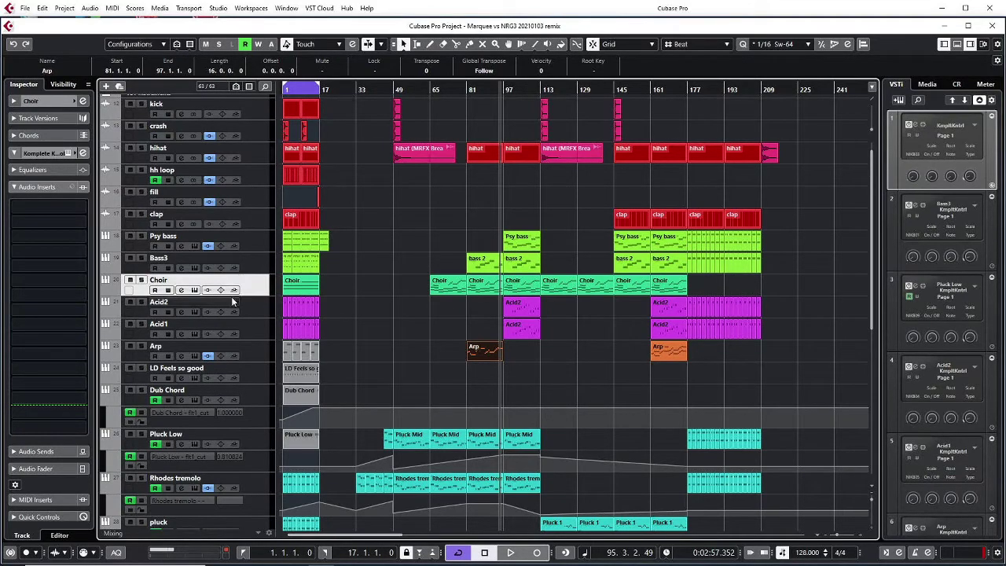
Step: Duplicate the Arp track and delete the duplicate's parts in the 16-bar loop
scroll(221, 317, "down", 3)
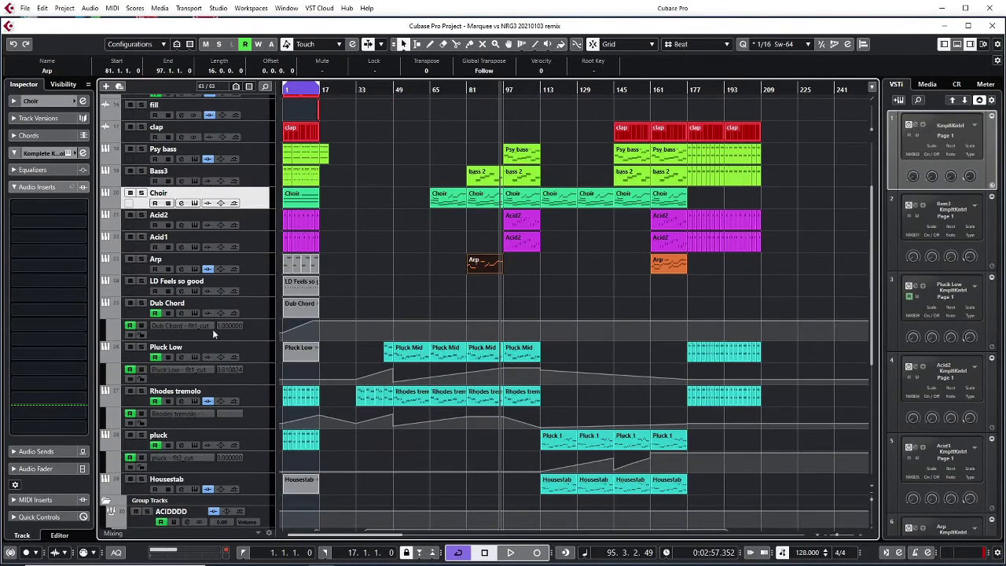
left_click(257, 264)
right_click(256, 266)
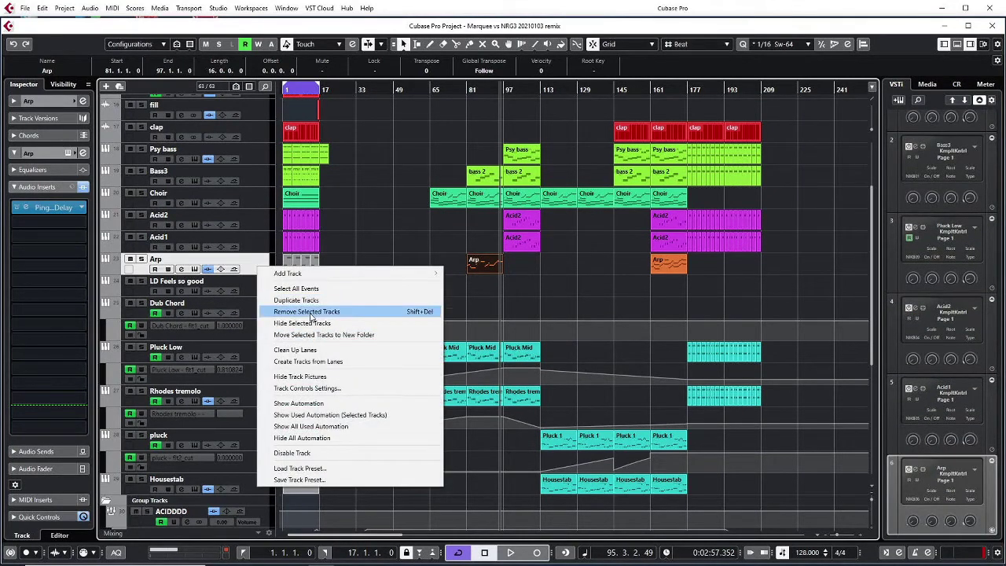
left_click(308, 301)
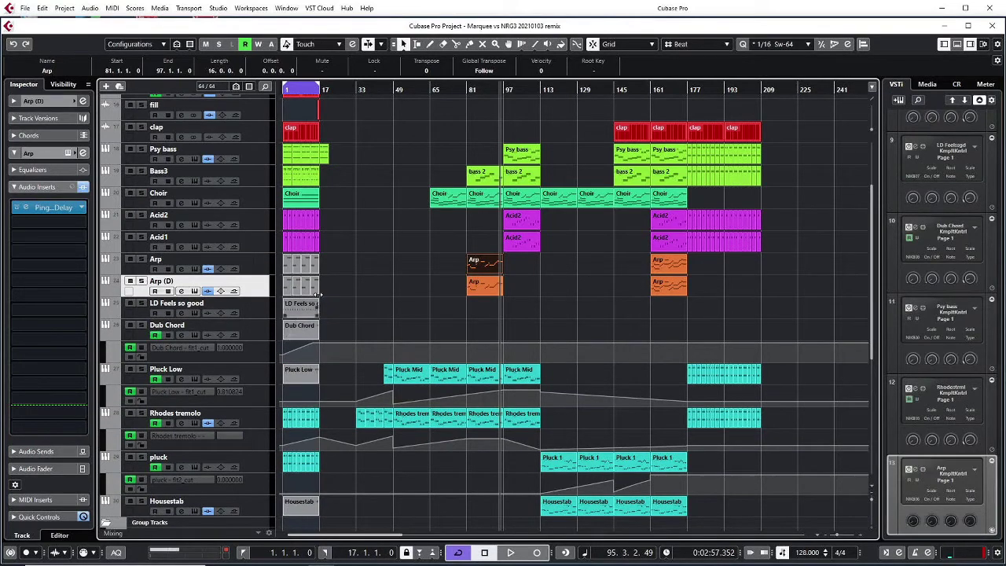
left_click(327, 295)
left_click(300, 286)
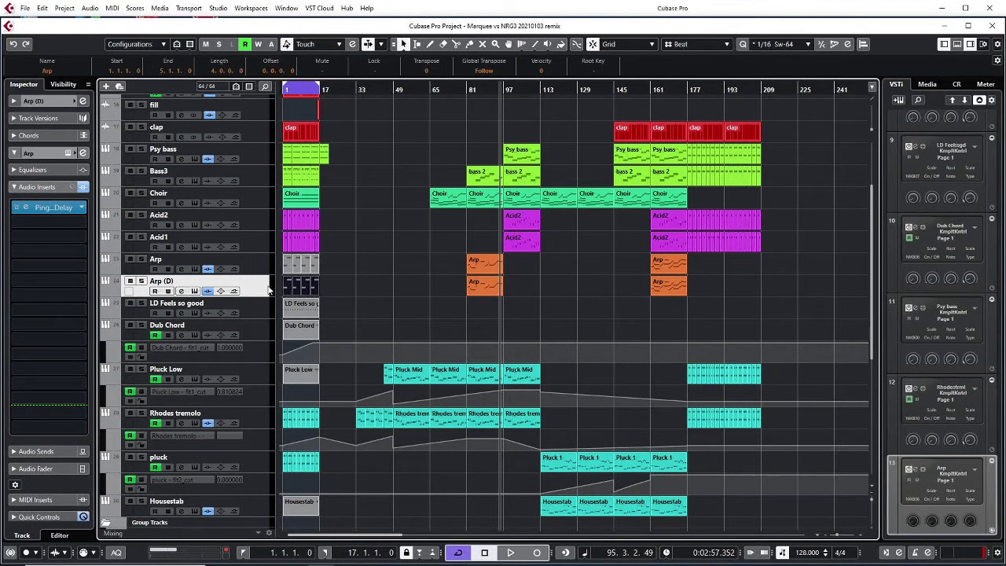
key("Delete")
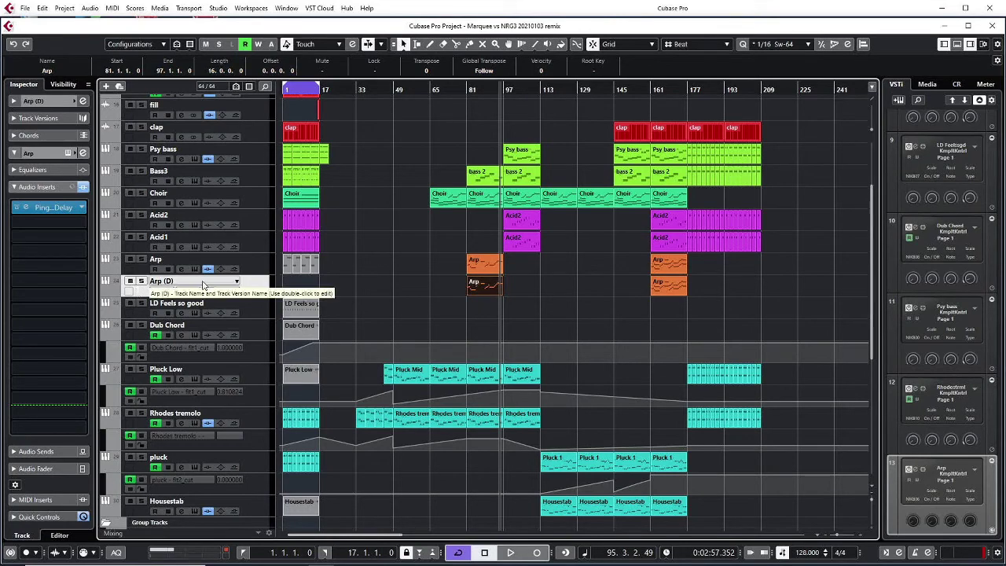
Step: Audition Spire presets on the Arp (D) track from LD_Fighter! through the LEAD sounds up to LEAD - Working Stab, then close the instrument
left_click(69, 154)
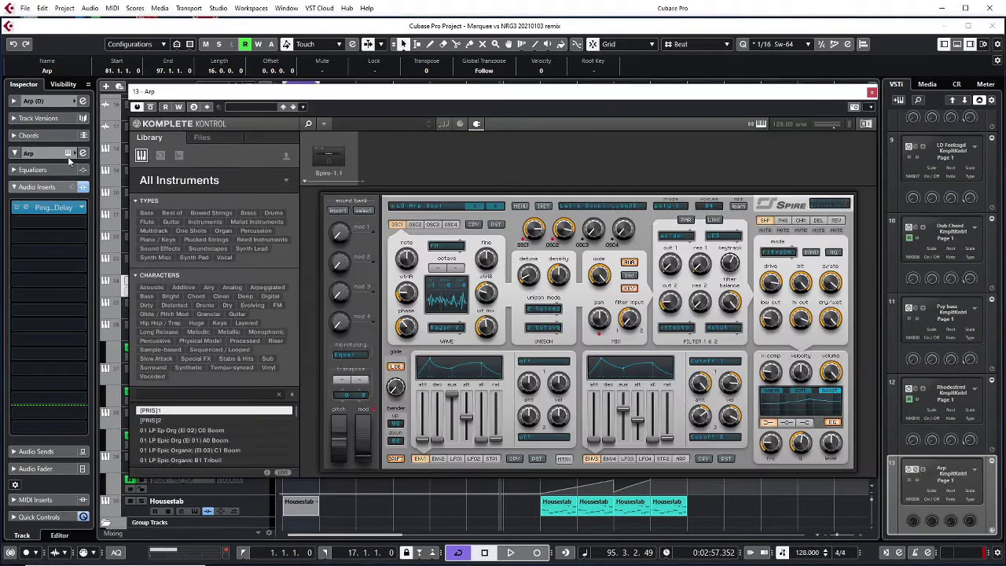
left_click(491, 207)
left_click(493, 208)
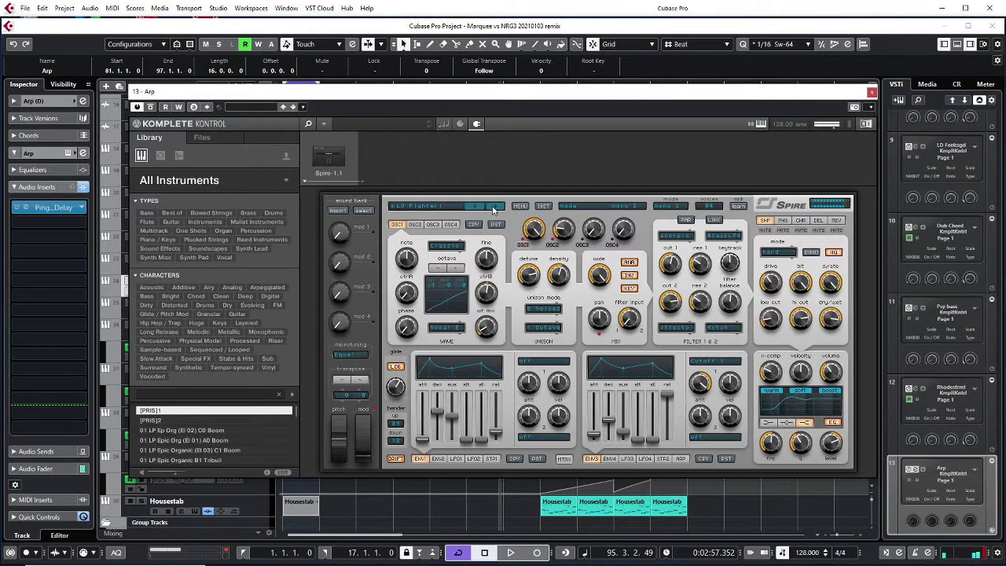
left_click(493, 208)
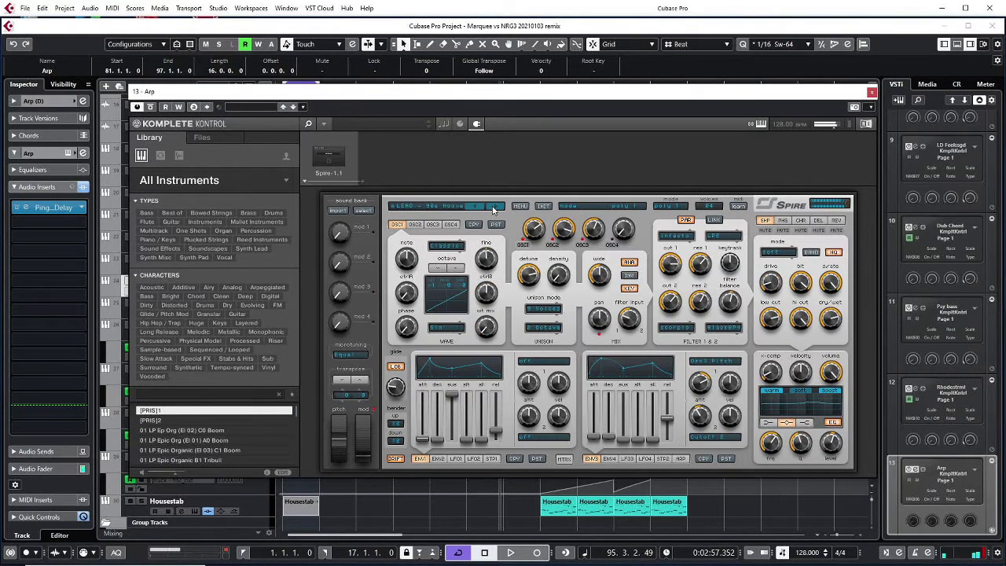
left_click(494, 208)
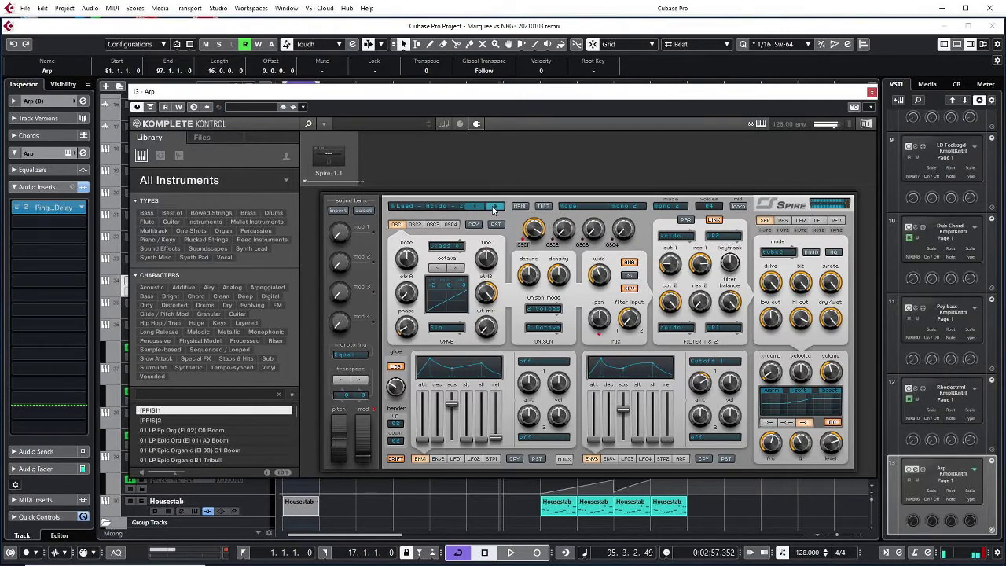
left_click(493, 208)
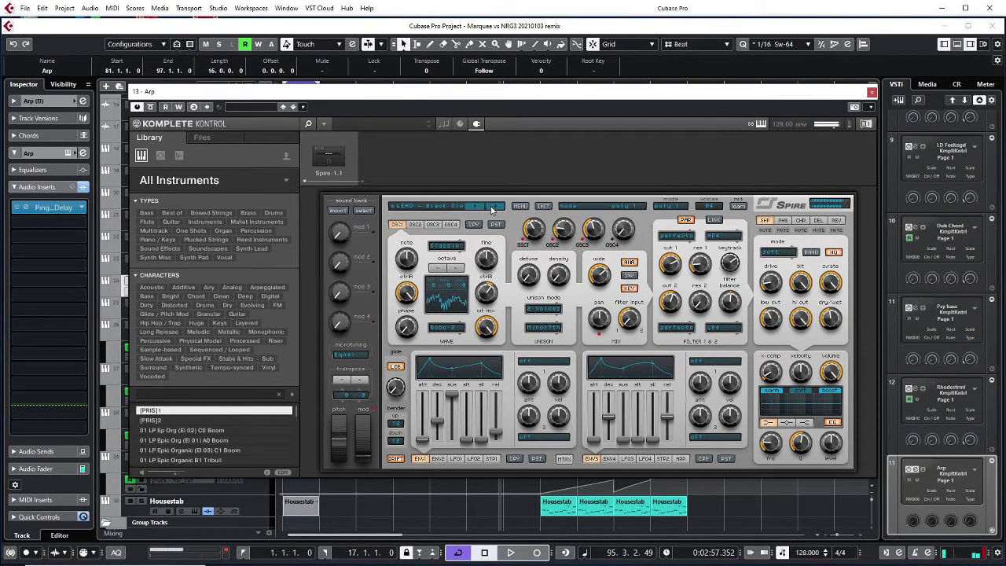
left_click(492, 208)
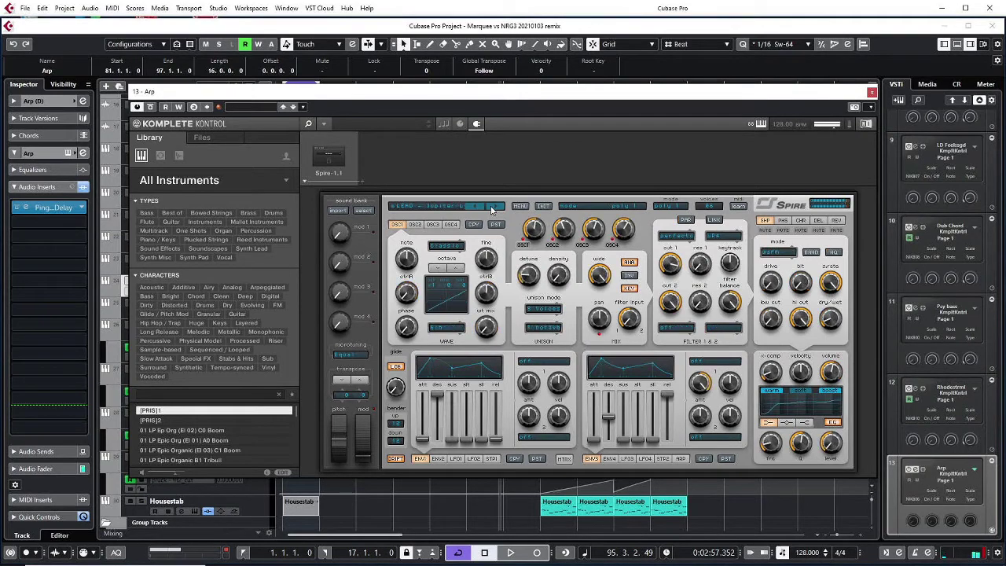
left_click(491, 208)
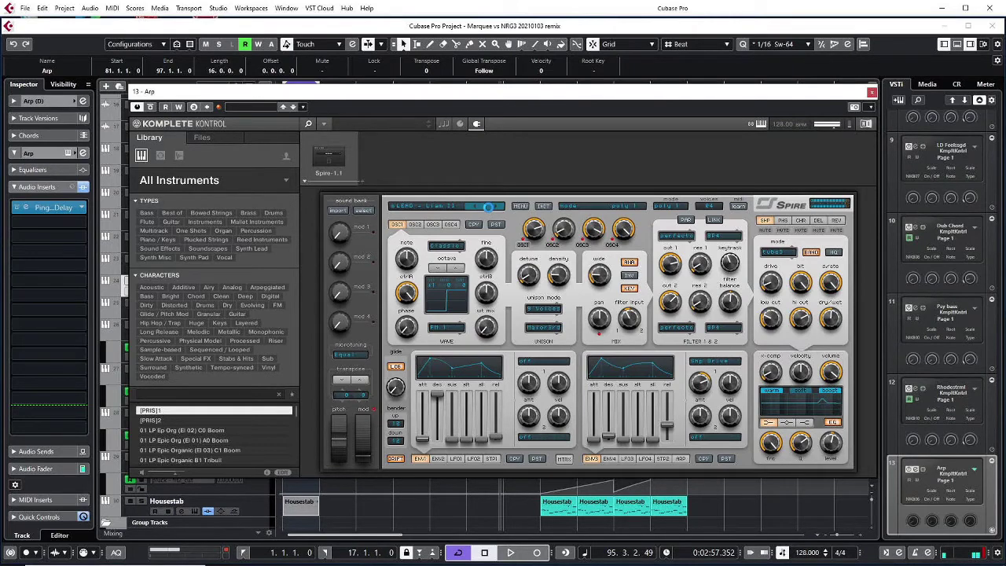
left_click(489, 207)
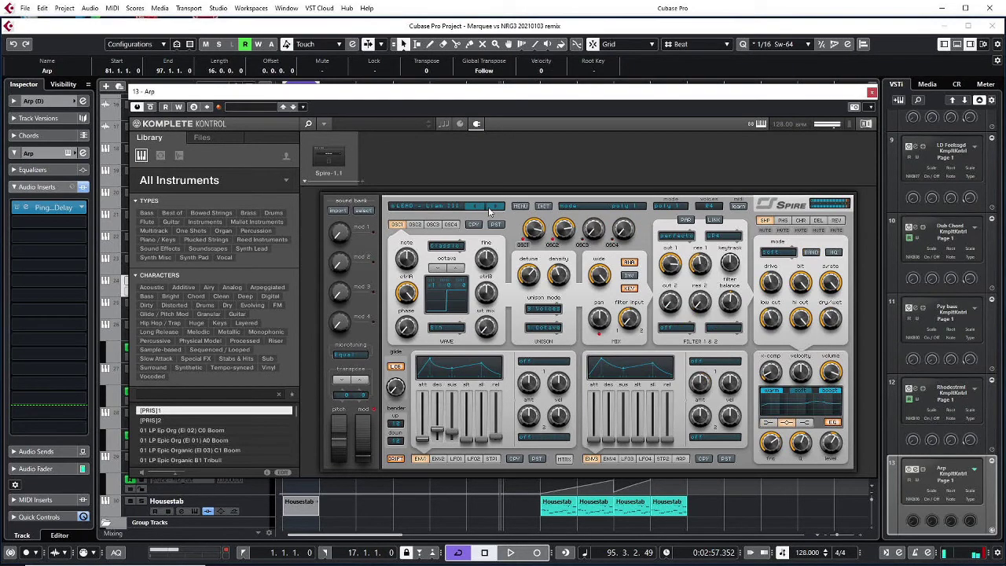
left_click(489, 209)
left_click(489, 209)
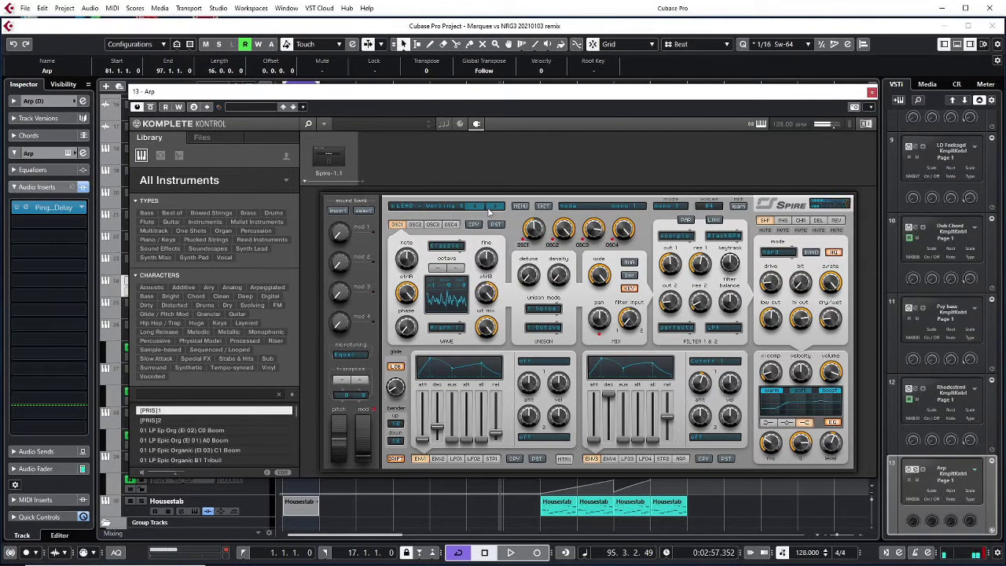
left_click(871, 92)
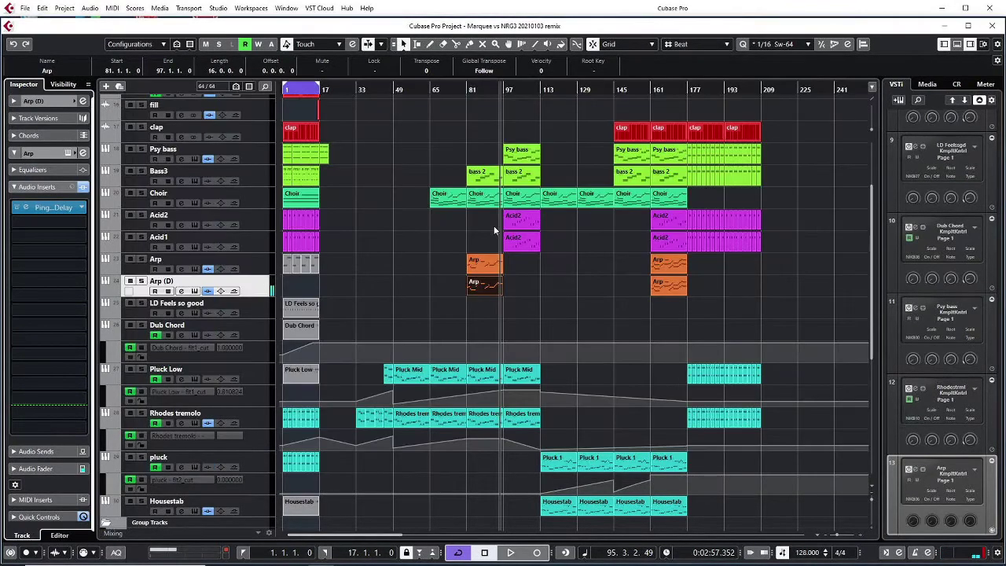
Step: Play the arrangement from bar 79 and mute the original Arp track's part in bars 81 to 97
double_click(464, 88)
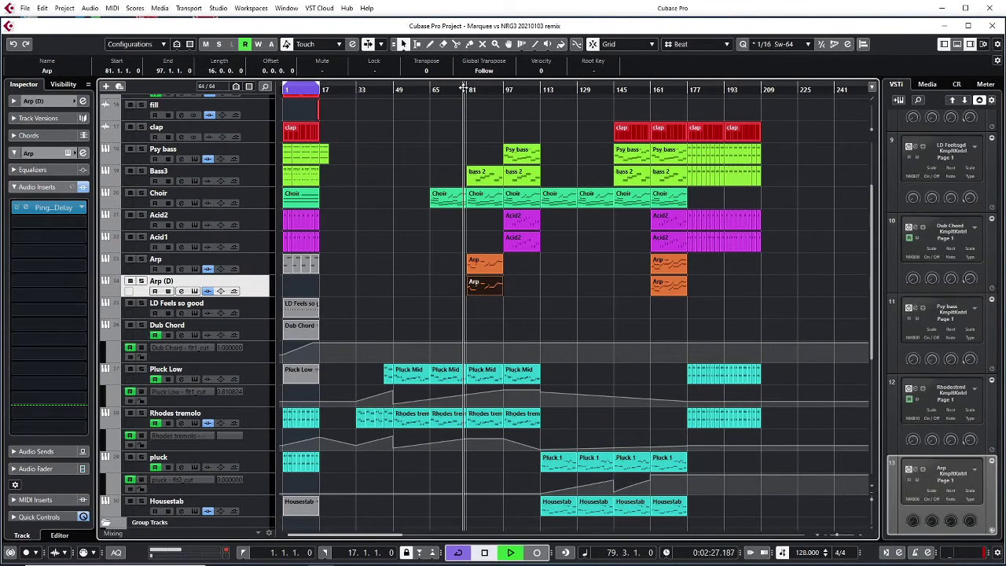
right_click(472, 260)
left_click(481, 259)
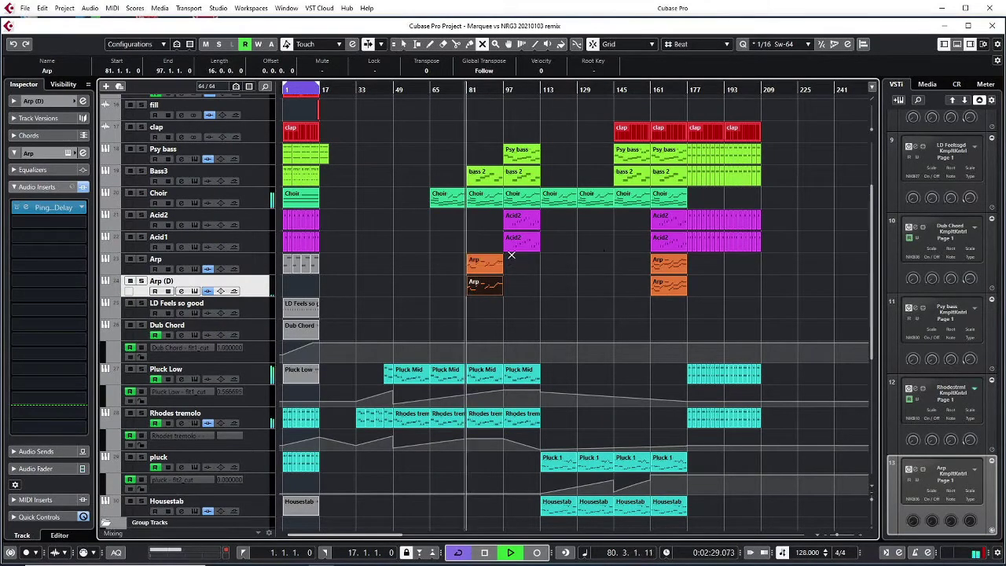
left_click(480, 268)
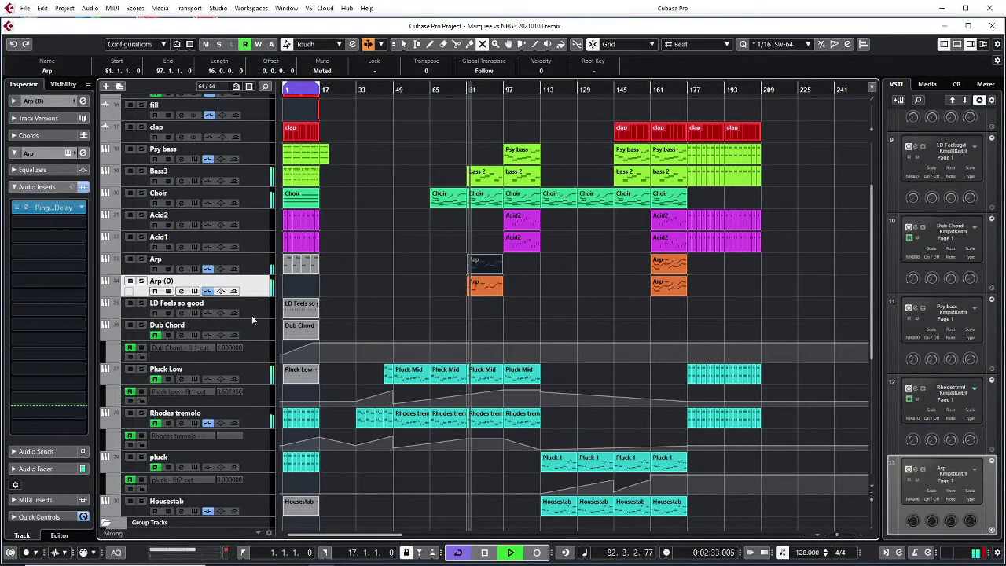
Step: Solo the Arp (D) track, load the PL SReggae tab preset in Spire and transpose it to -12
left_click(143, 281)
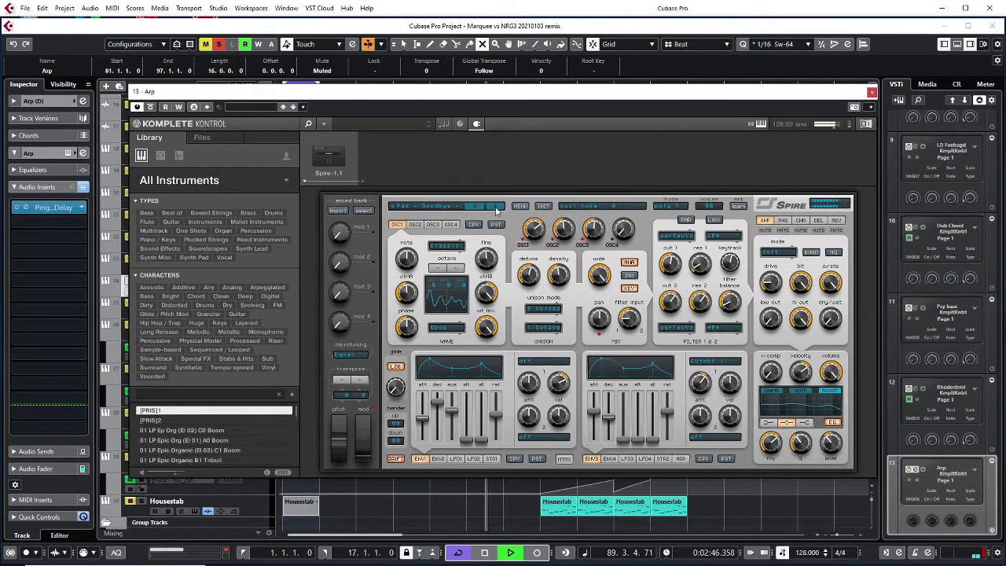
left_click(496, 207)
left_click(496, 208)
left_click(432, 207)
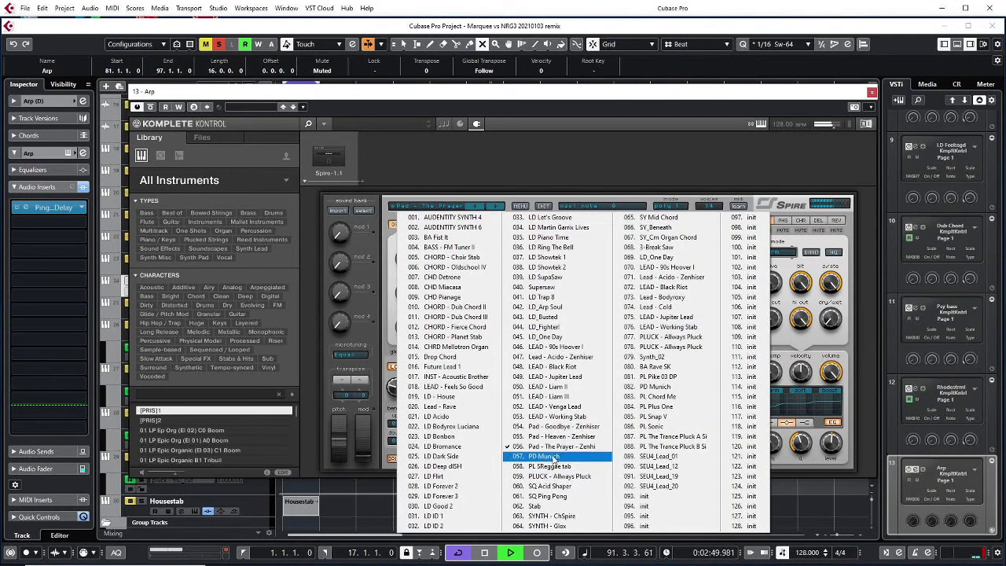
left_click(552, 467)
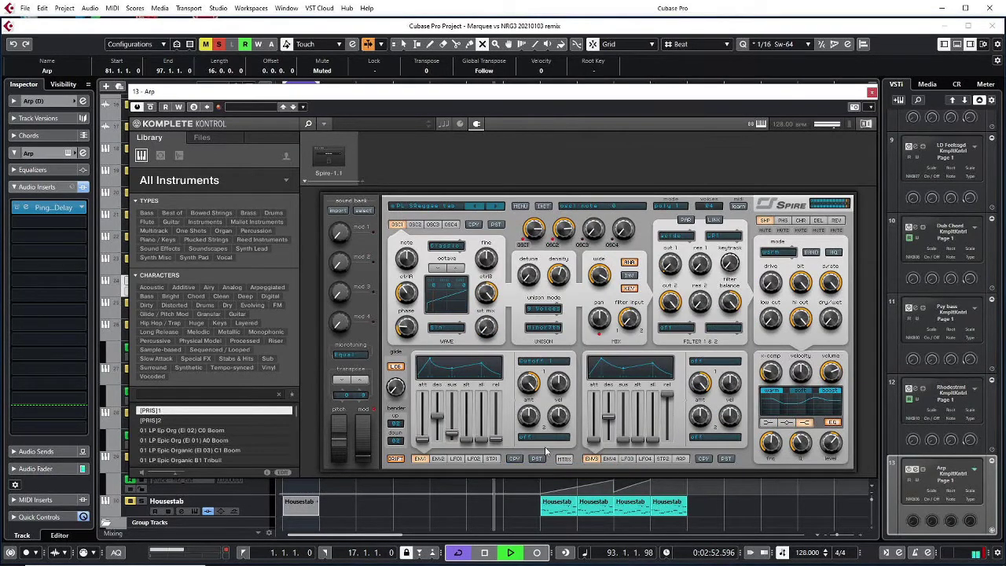
left_click(344, 380)
left_click(345, 379)
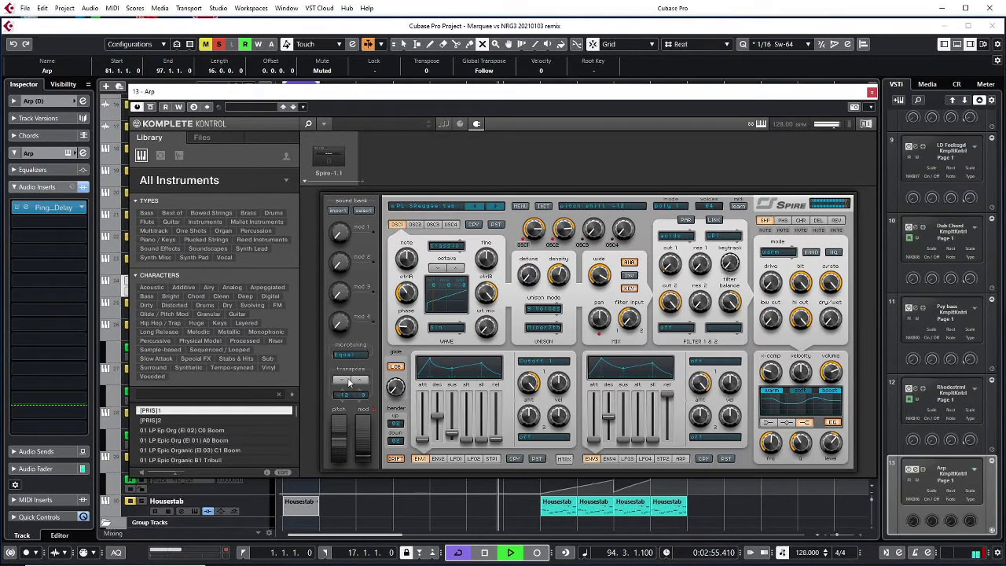
Step: Try the PLUCK - Allways Pluck preset, restart playback from bar 79 and move the instrument window off the track list
left_click(498, 206)
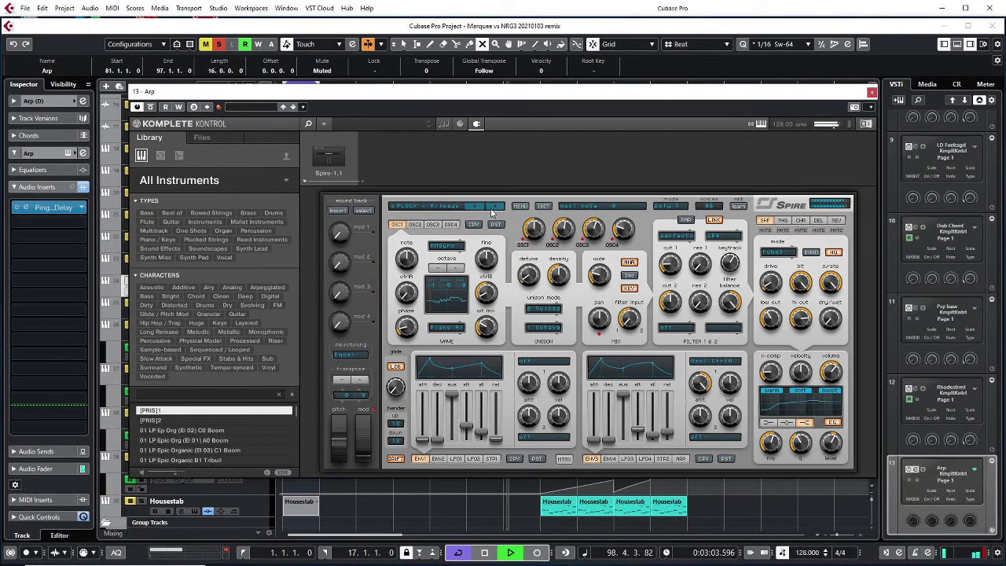
key("space")
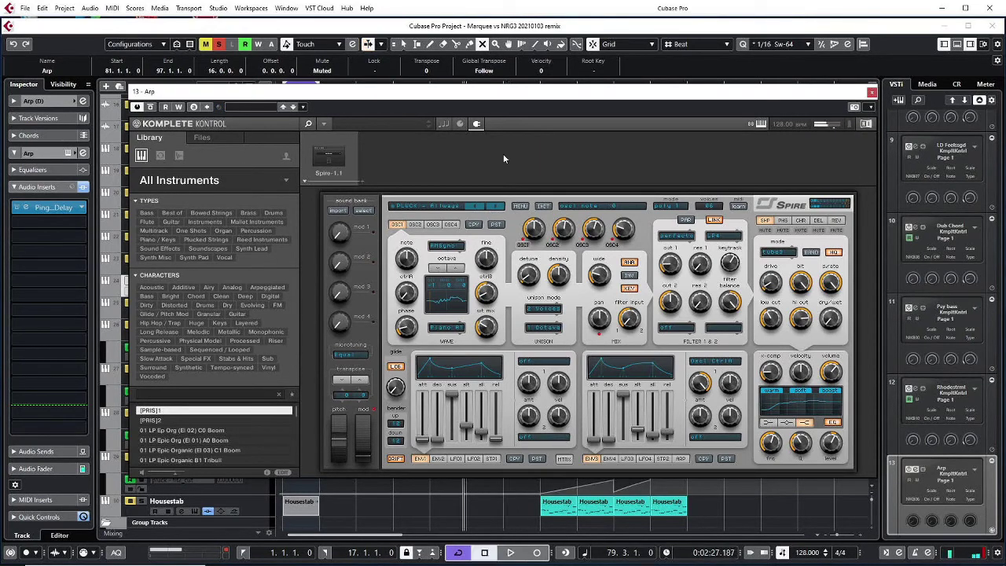
key("space")
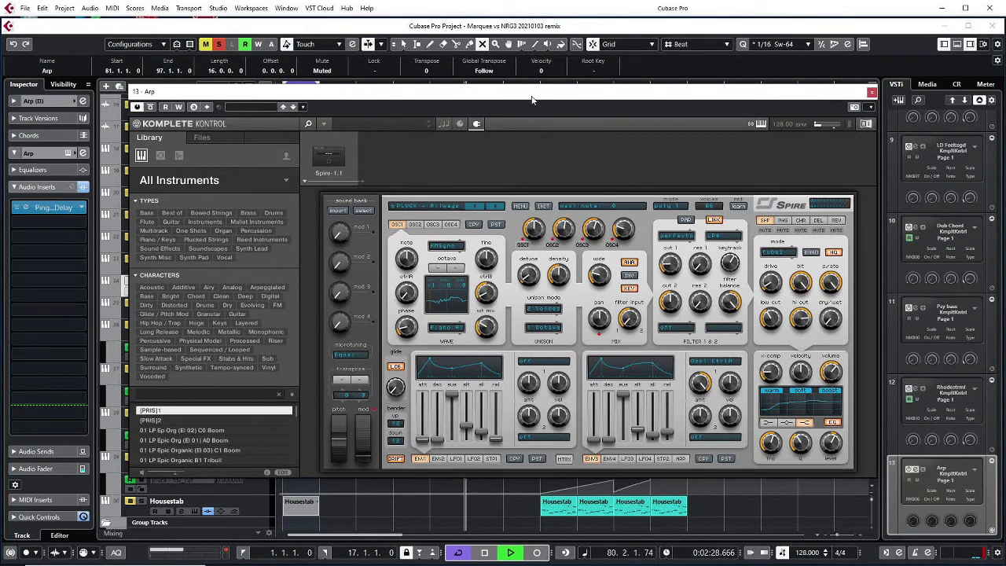
left_click_drag(510, 92, 1002, 175)
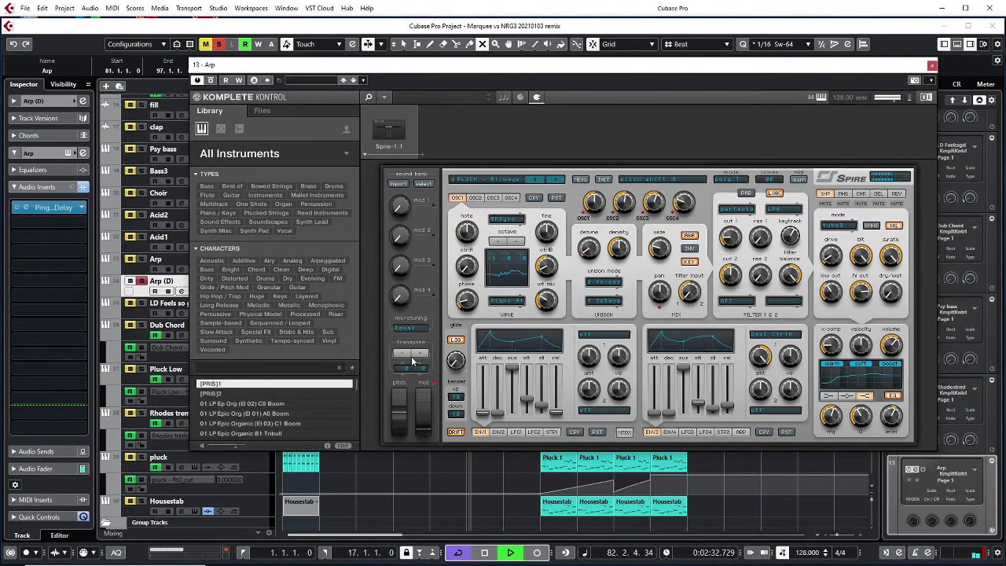
Step: Load the SQ Ping Pong preset in Spire and switch off its arpeggiator
left_click(555, 179)
left_click(556, 180)
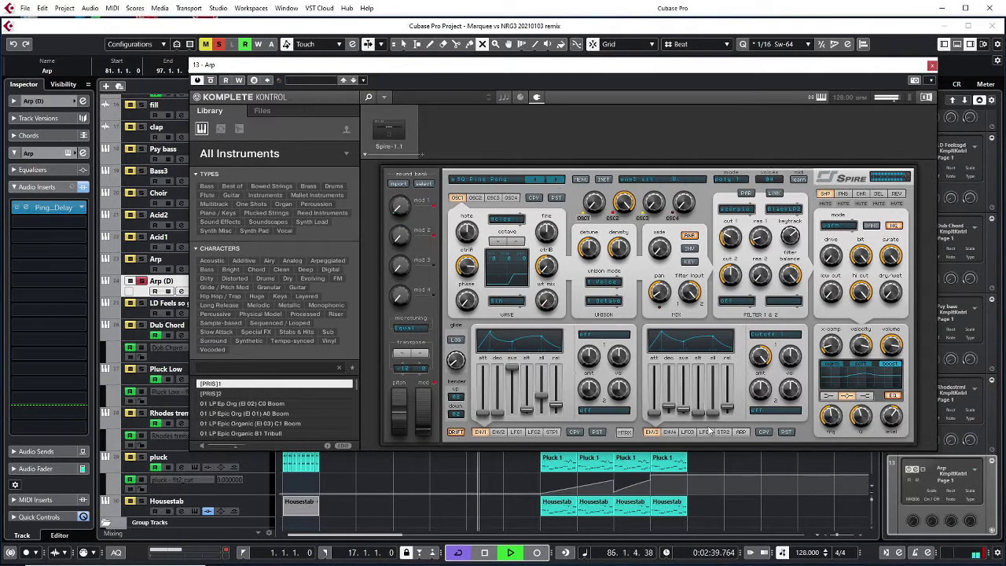
left_click(740, 431)
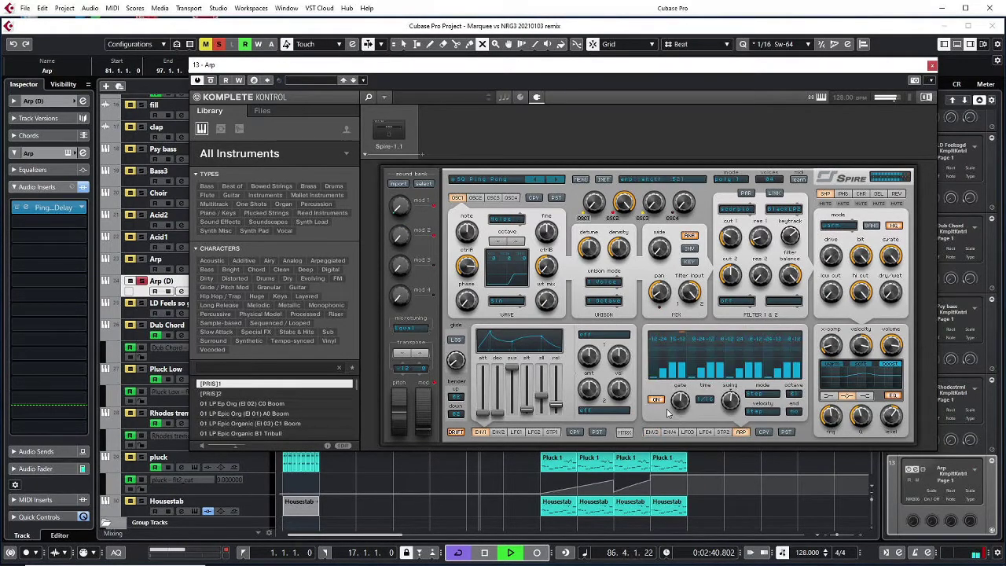
left_click(655, 400)
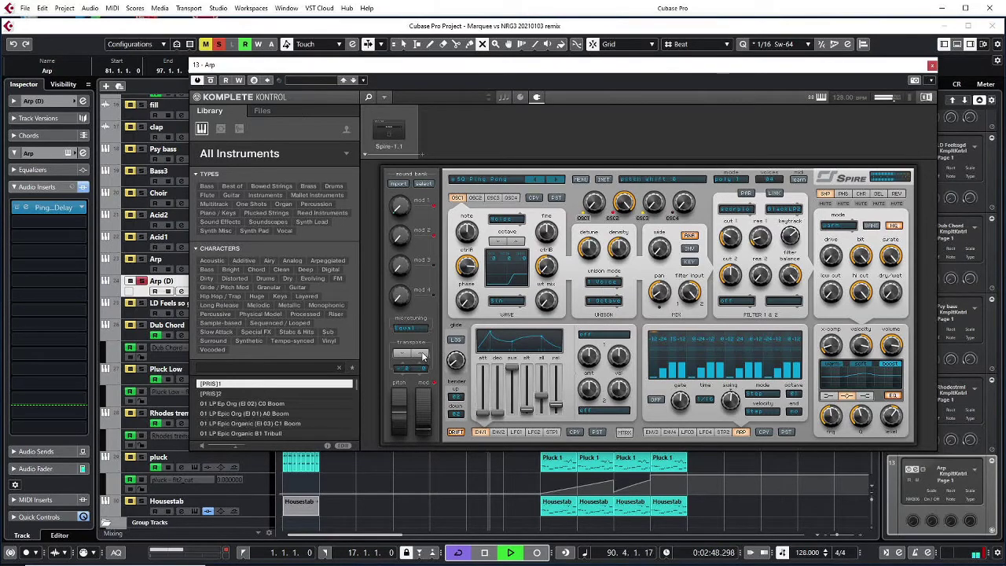
Step: Audition the Spire presets following SQ Ping Pong and load LD_One Day for the Arp (D) track
left_click(555, 180)
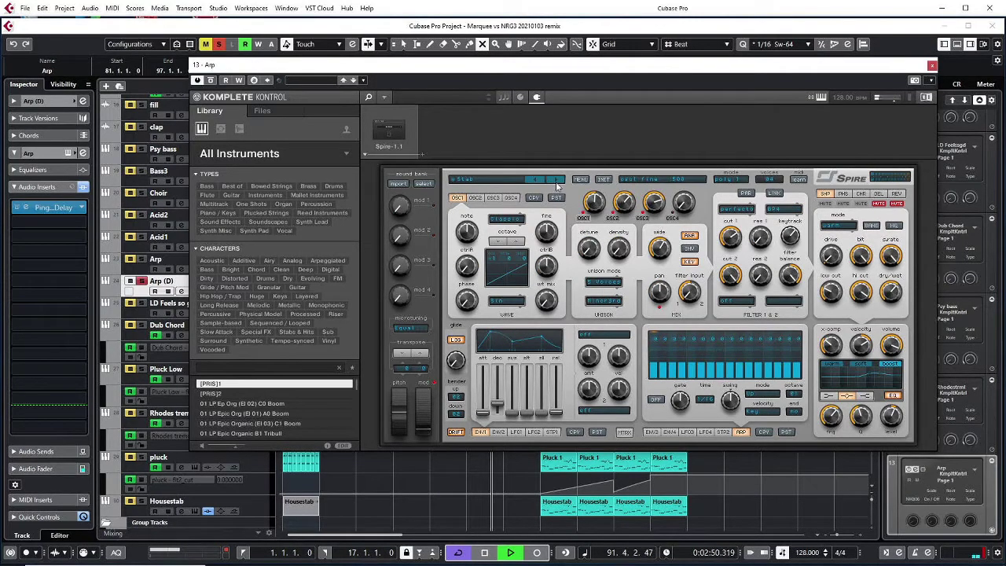
left_click(557, 180)
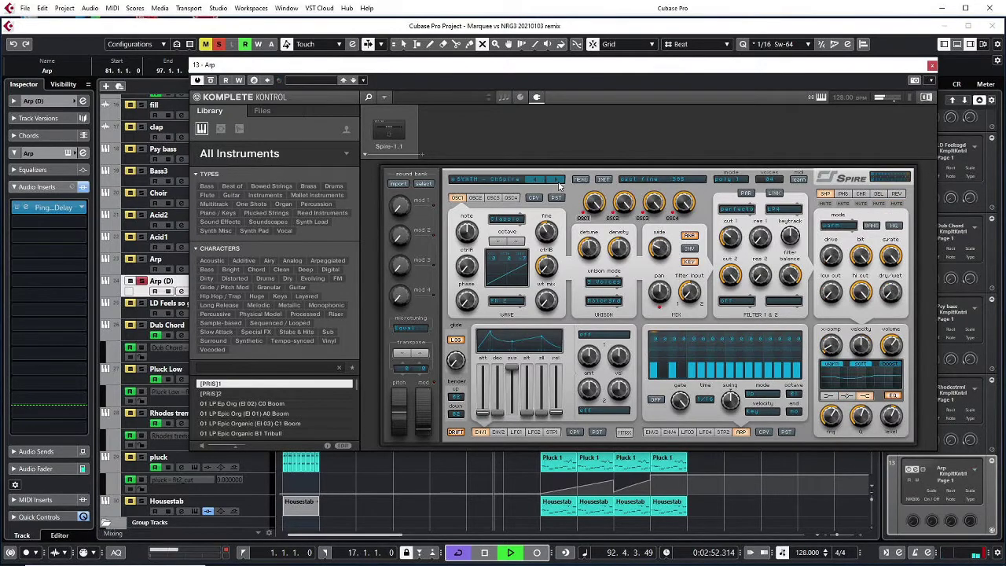
left_click(557, 180)
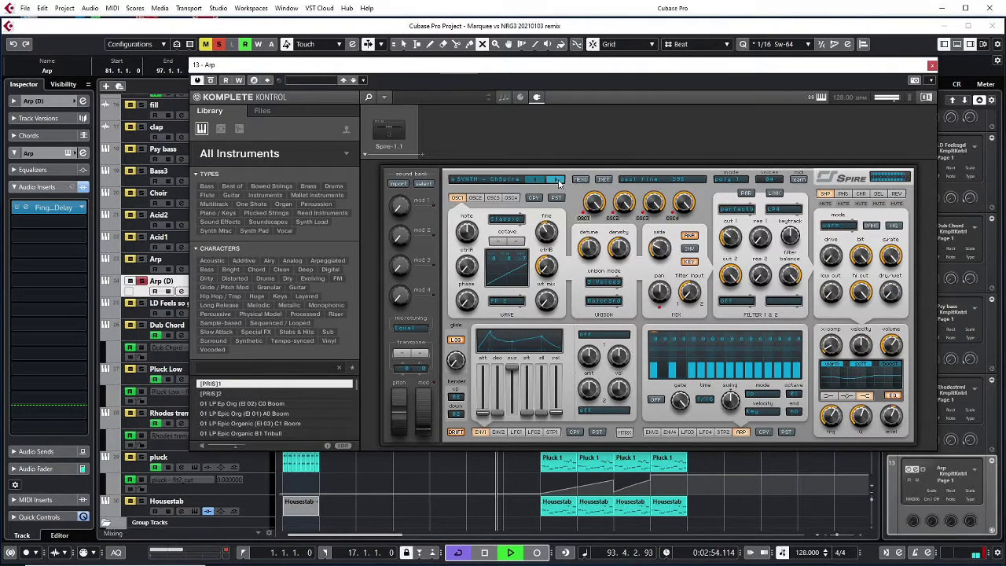
left_click(557, 180)
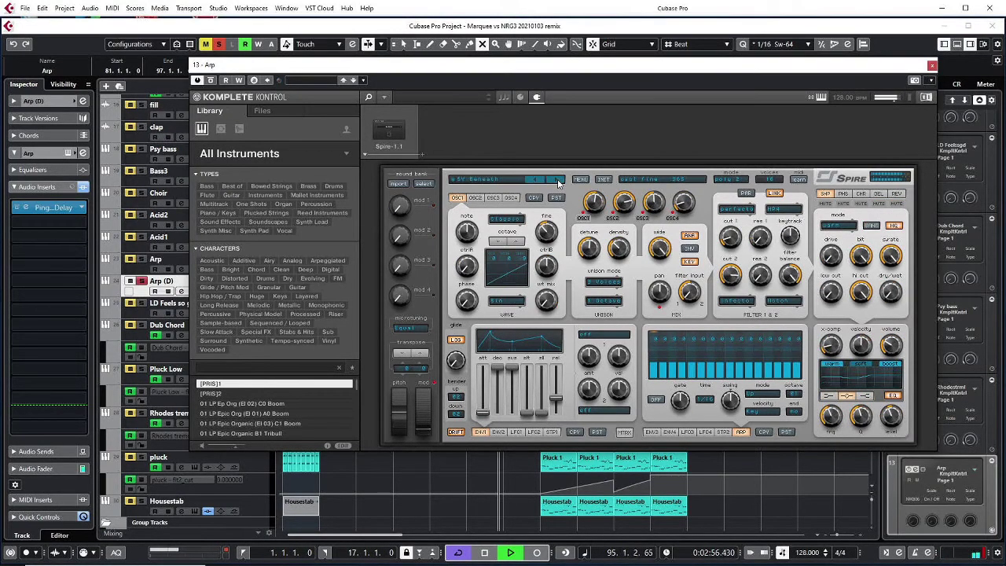
left_click(557, 180)
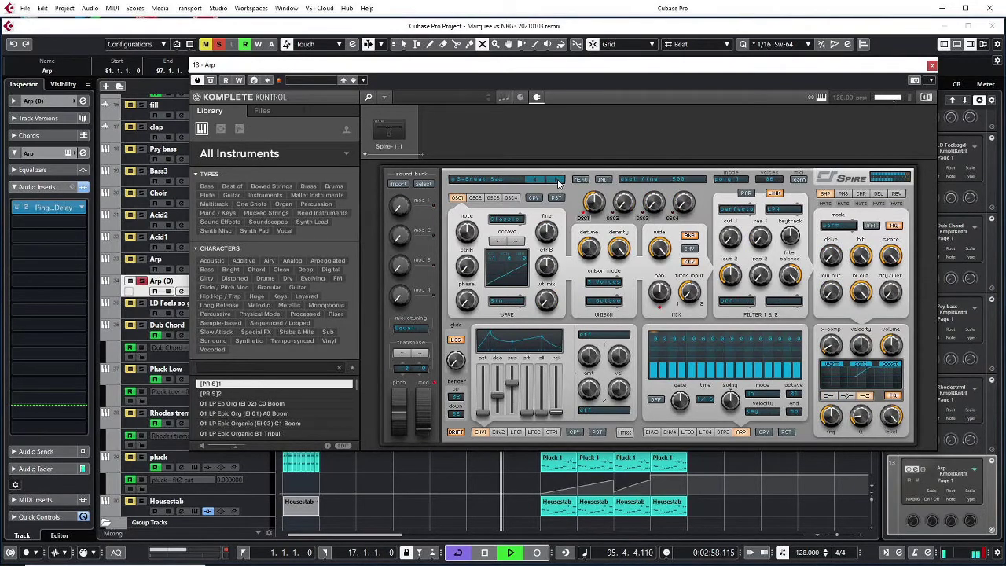
left_click(557, 180)
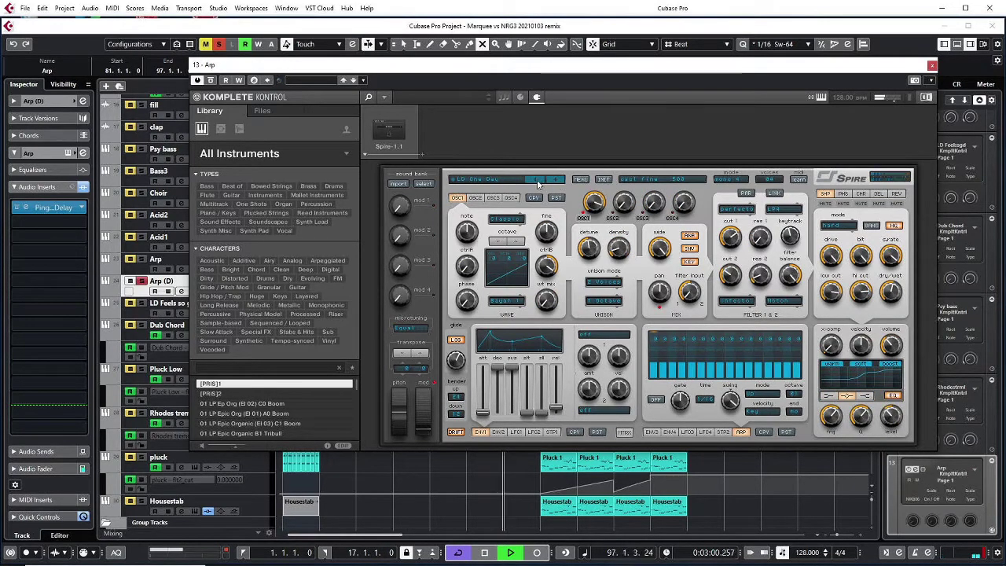
Step: Restart playback, close the instrument and unsolo Arp (D) to hear its new sound in the full mix
key("space")
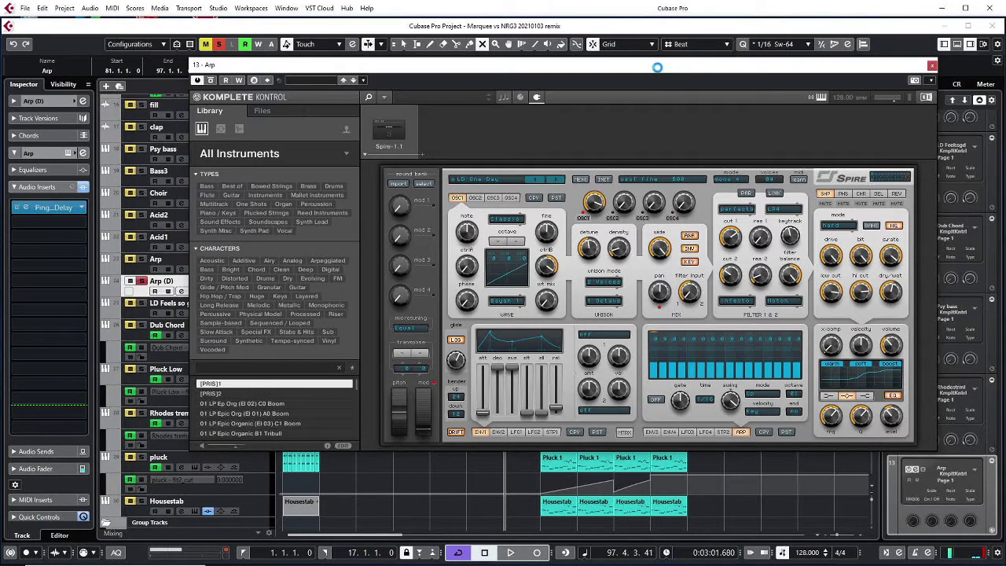
key("space")
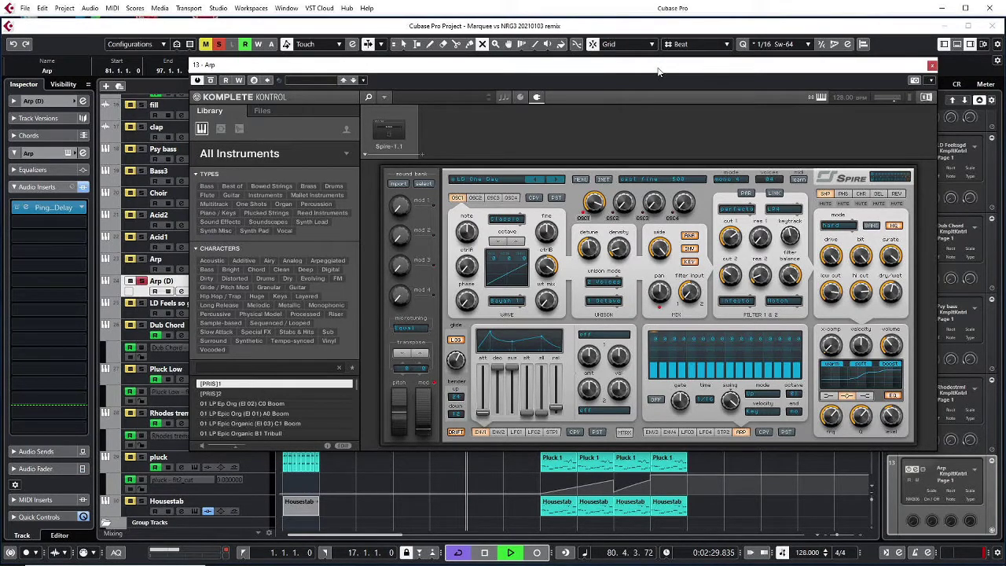
left_click(932, 65)
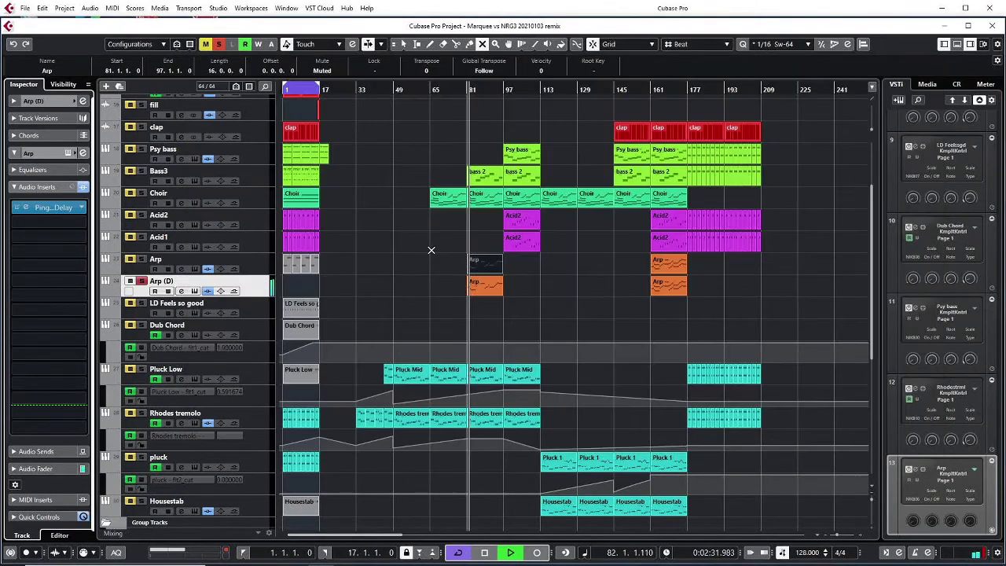
left_click(141, 280)
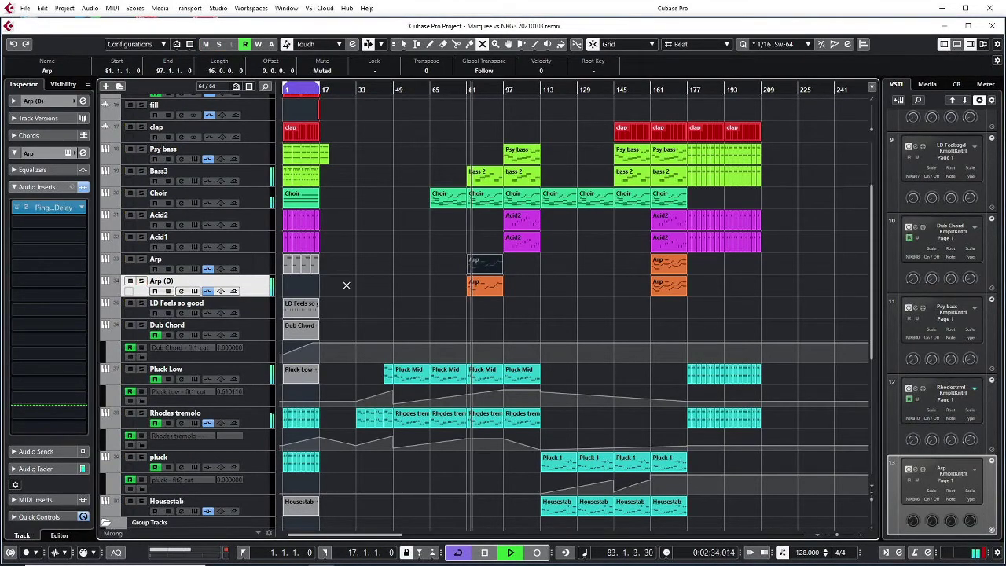
key("1")
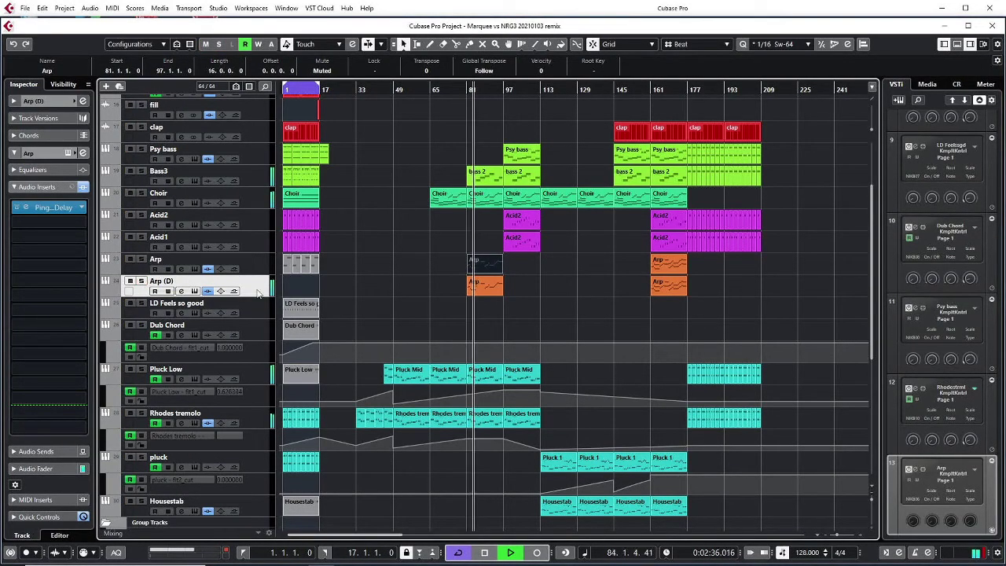
Step: Rename the Arp (D) track to LD One Day and delete the original Arp track's parts at bars 81 and 161
double_click(228, 281)
type("LD One D")
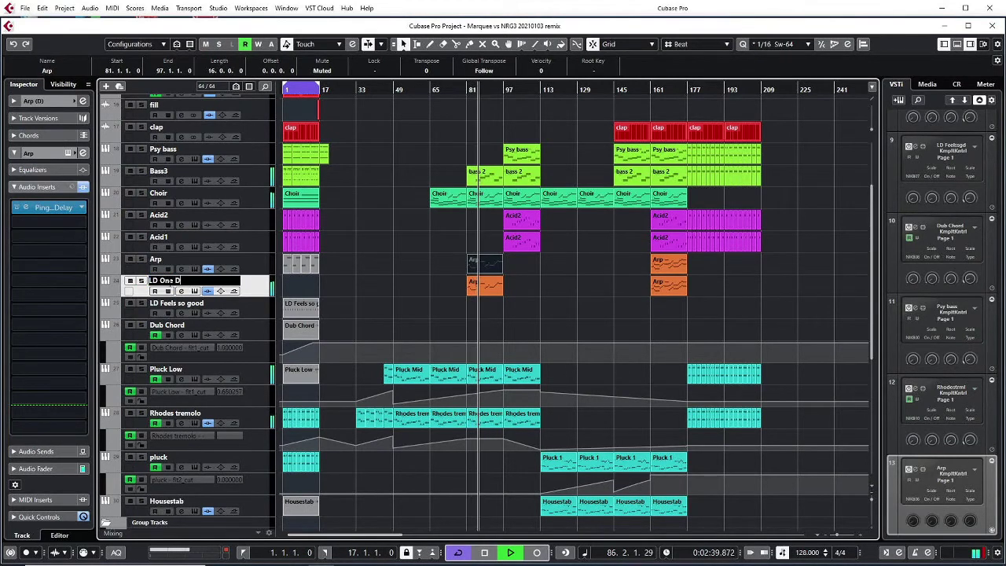
type("ay")
key("Return")
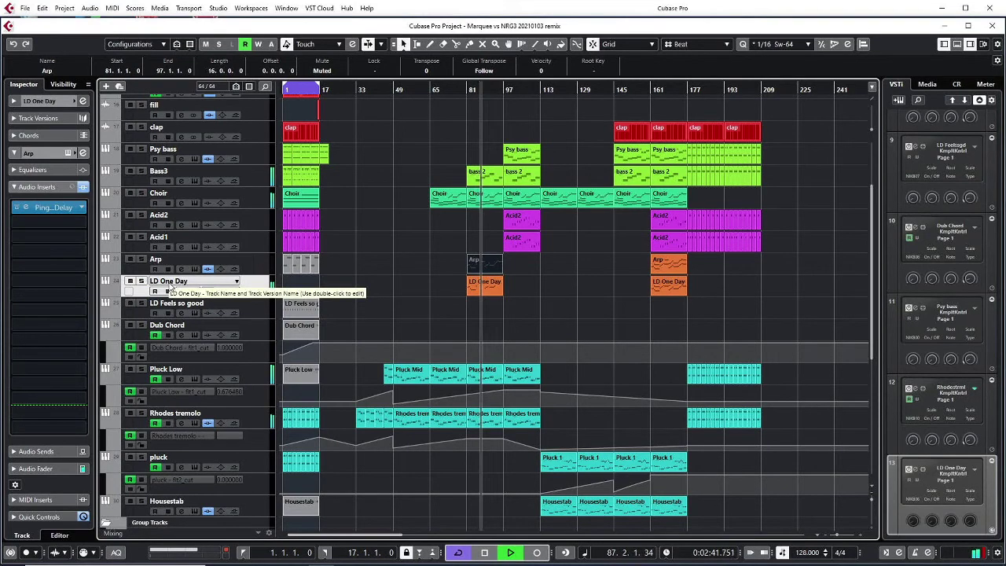
left_click_drag(437, 260, 706, 270)
key("Delete")
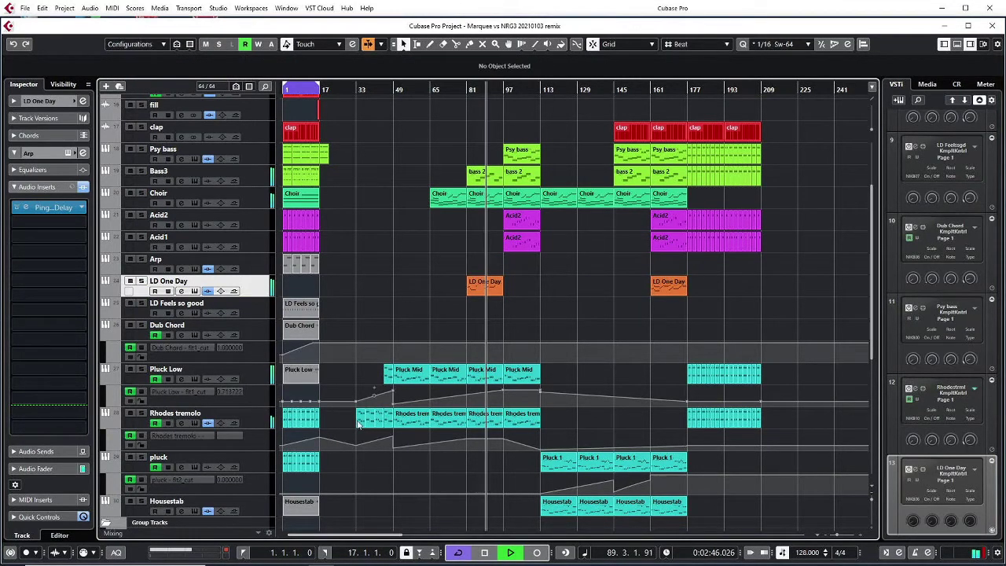
Step: Delete the hihat parts between bars 81 and 113 and duplicate the bar 81 LD One Day part to bar 97
scroll(646, 518, "down", 5)
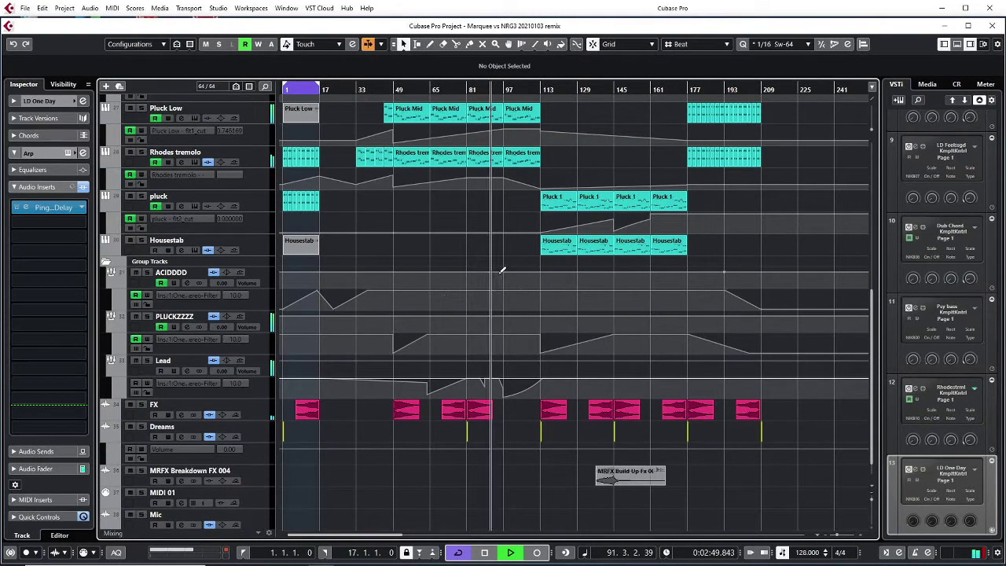
scroll(487, 296, "up", 7)
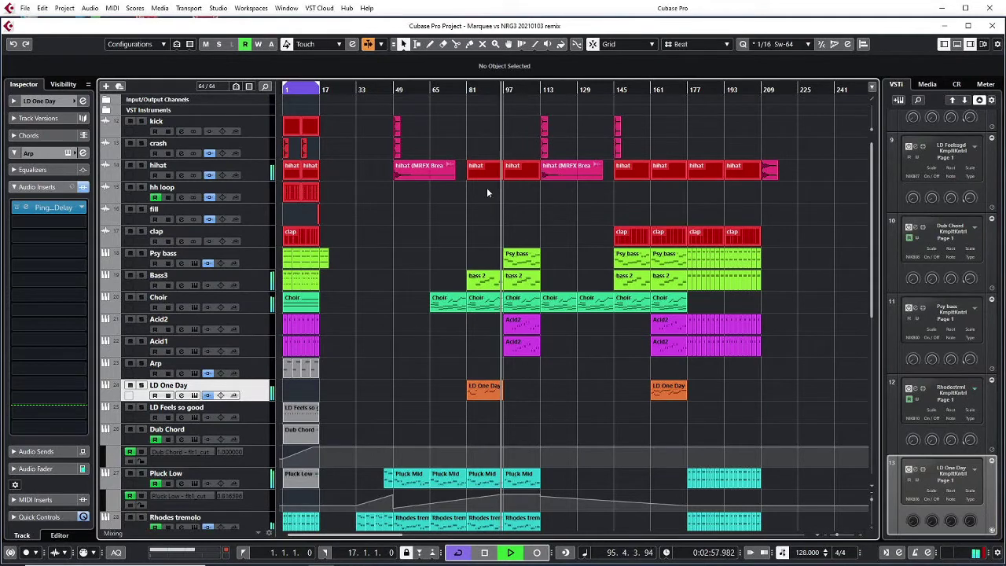
left_click_drag(488, 190, 522, 169)
key("Delete")
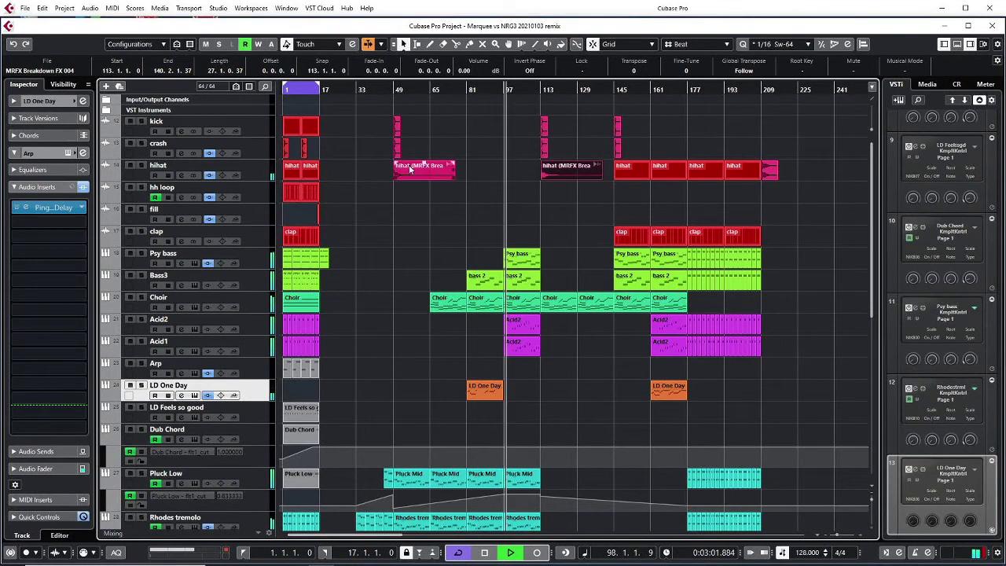
left_click(474, 391)
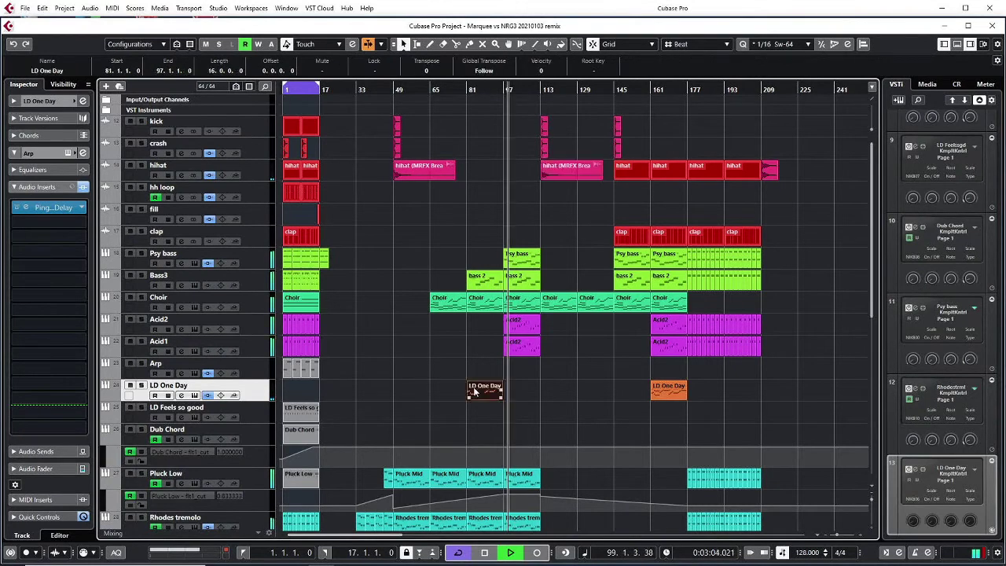
key("ctrl+d")
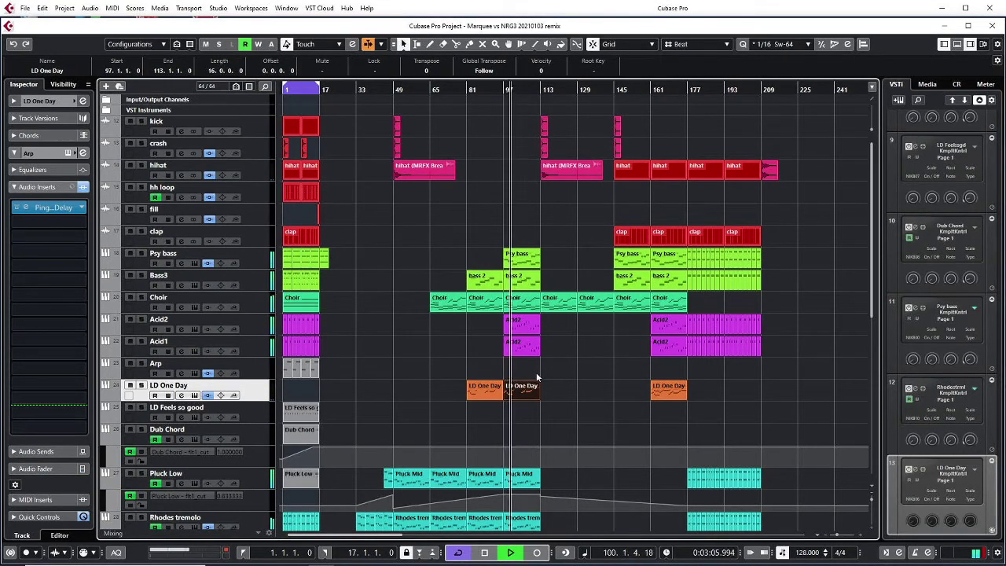
Step: Compare the Bass3 and Psy bass tracks by soloing them in turn and together, leaving both unsoloed
left_click(142, 275)
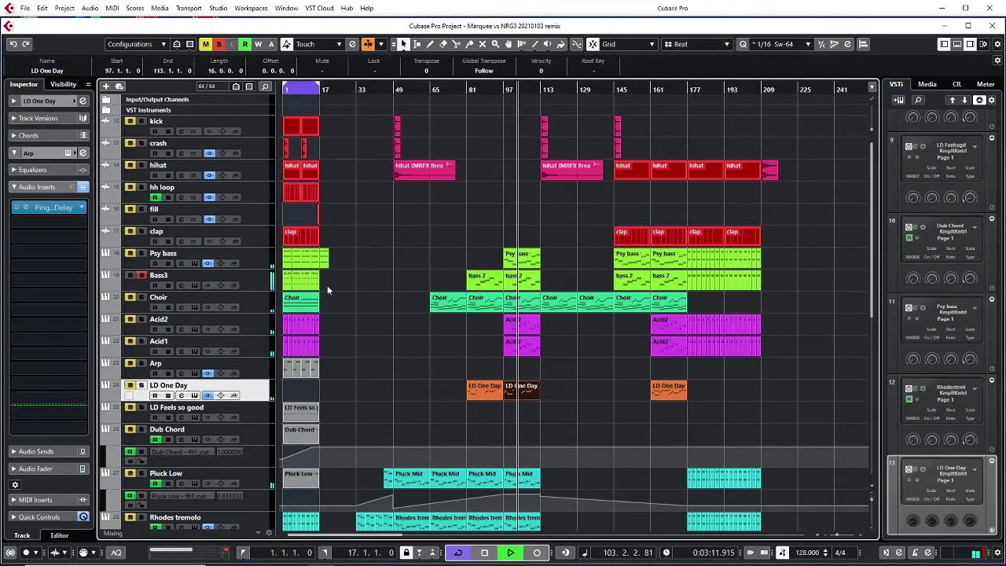
left_click(143, 253)
left_click(142, 275)
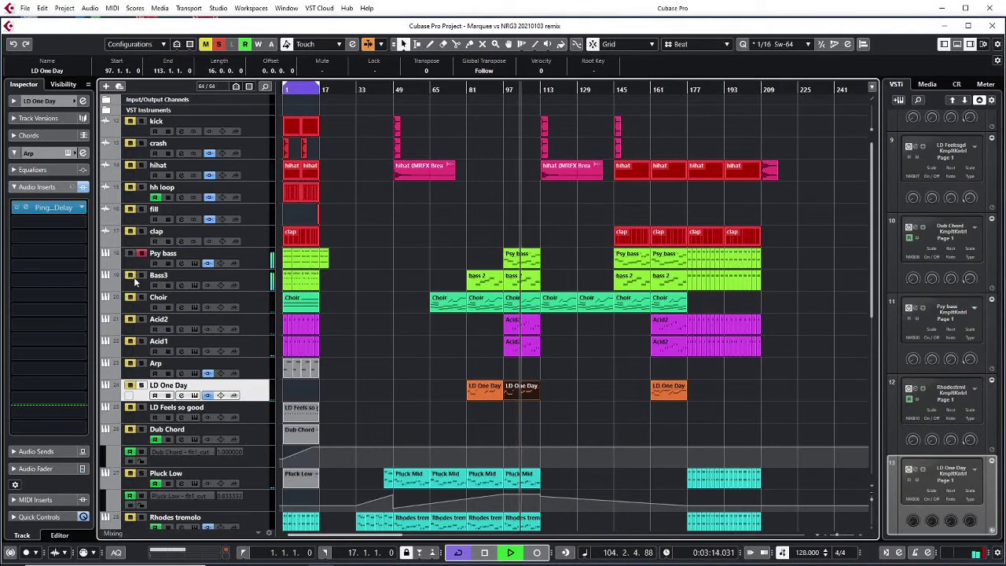
left_click(142, 275)
left_click(142, 253)
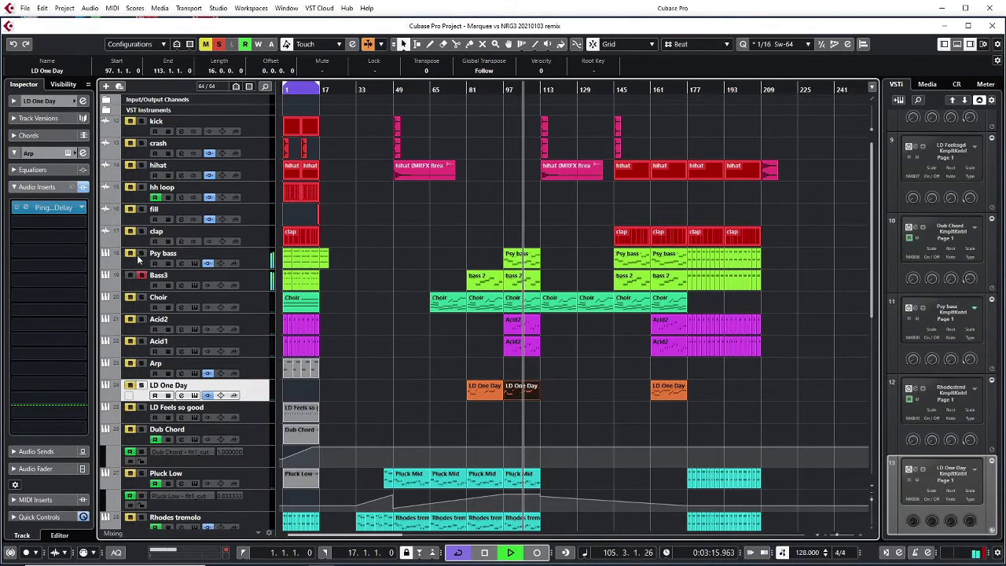
left_click(143, 275)
Step: Mute the bass 2 parts at bars 81 and 97 on the Bass3 track with the Mute tool
right_click(444, 270)
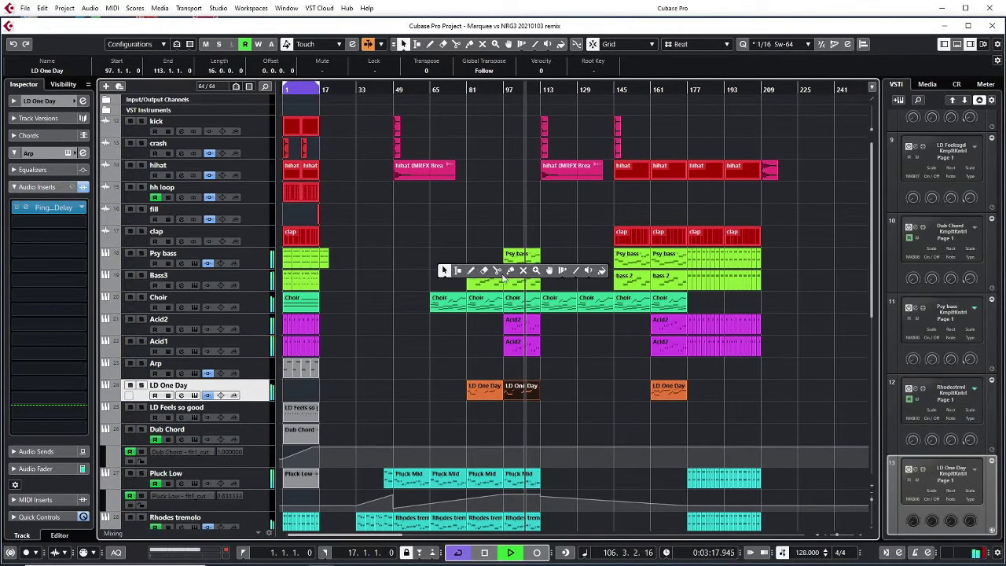
left_click(523, 270)
left_click(483, 281)
left_click(520, 281)
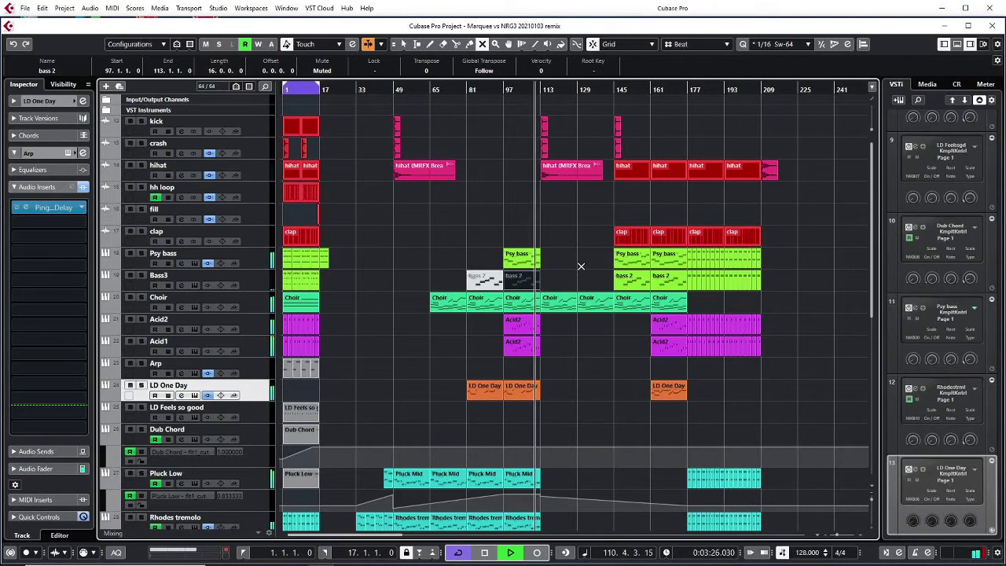
Step: Delete the Choir parts from bar 113 to bar 177
scroll(581, 266, "down", 4)
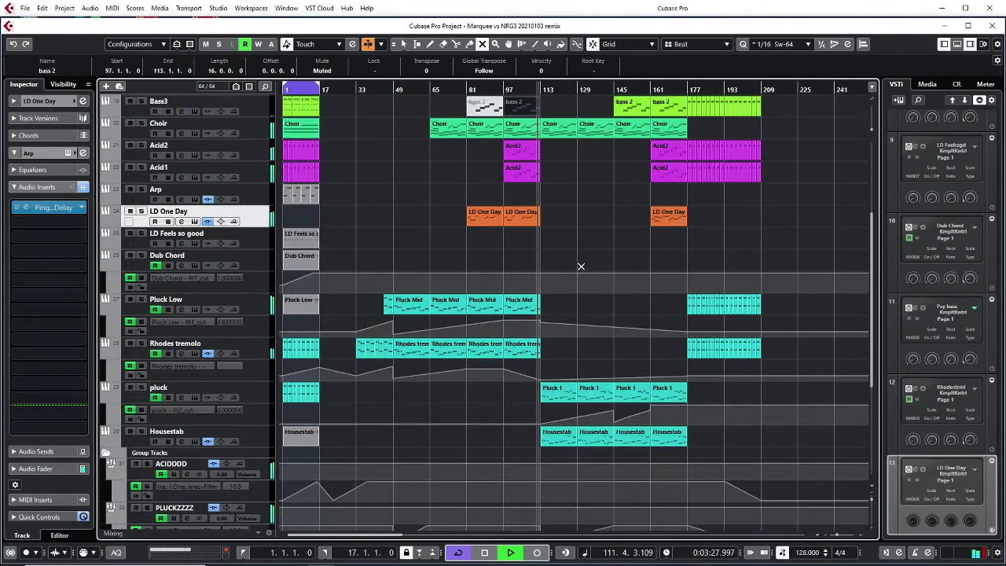
scroll(581, 266, "down", 5)
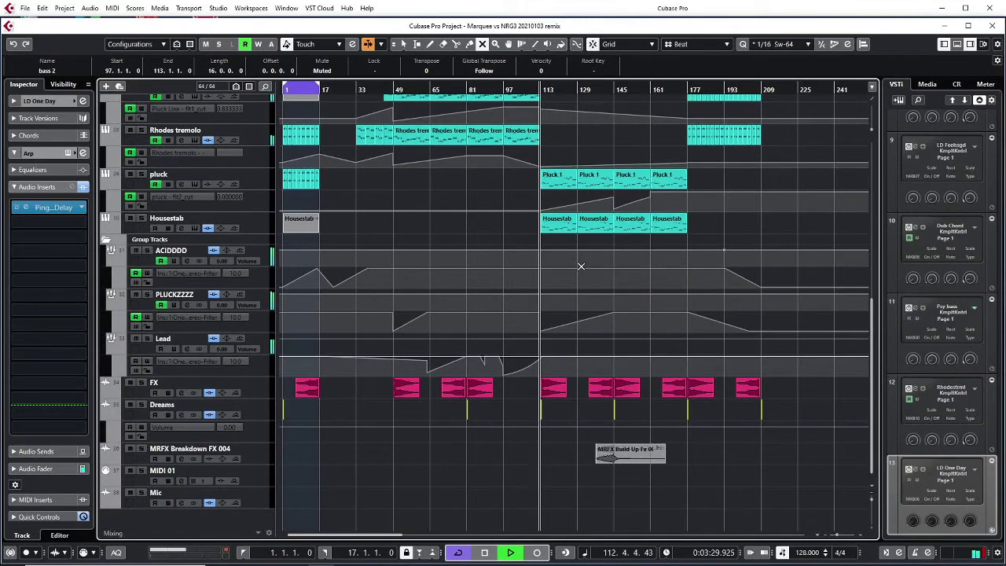
scroll(581, 267, "up", 8)
scroll(579, 359, "down", 8)
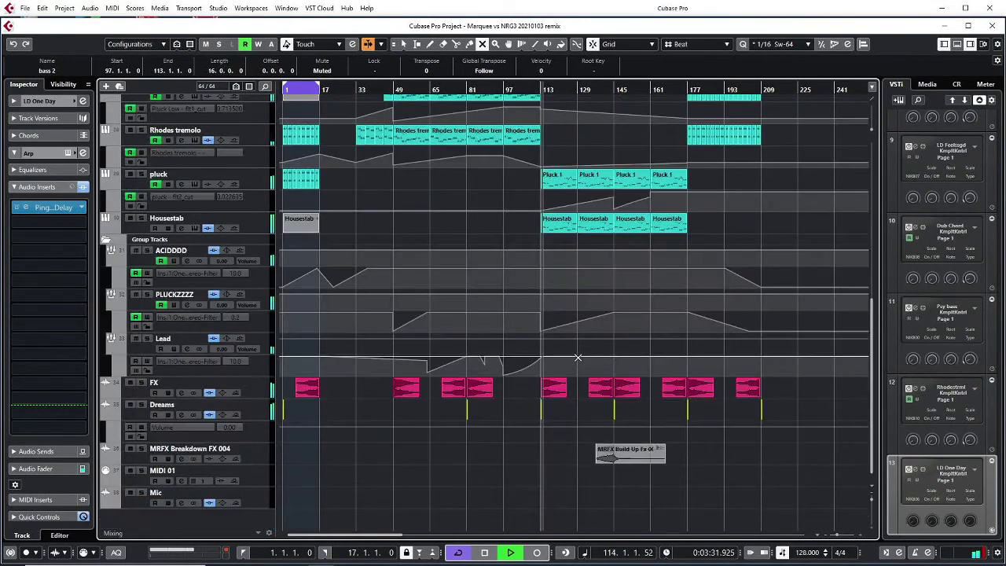
scroll(574, 343, "up", 8)
scroll(574, 344, "up", 2)
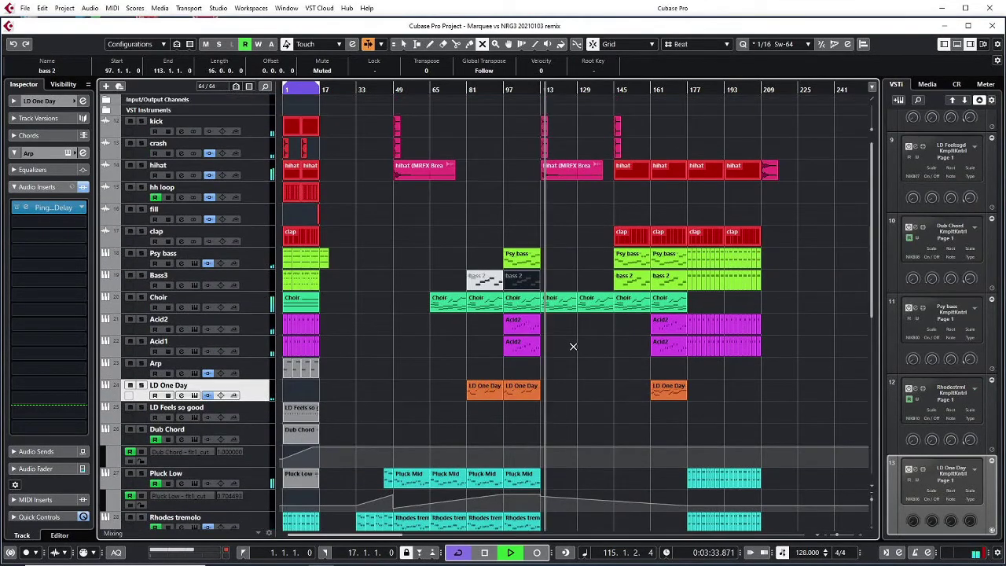
left_click(564, 306)
key("Delete")
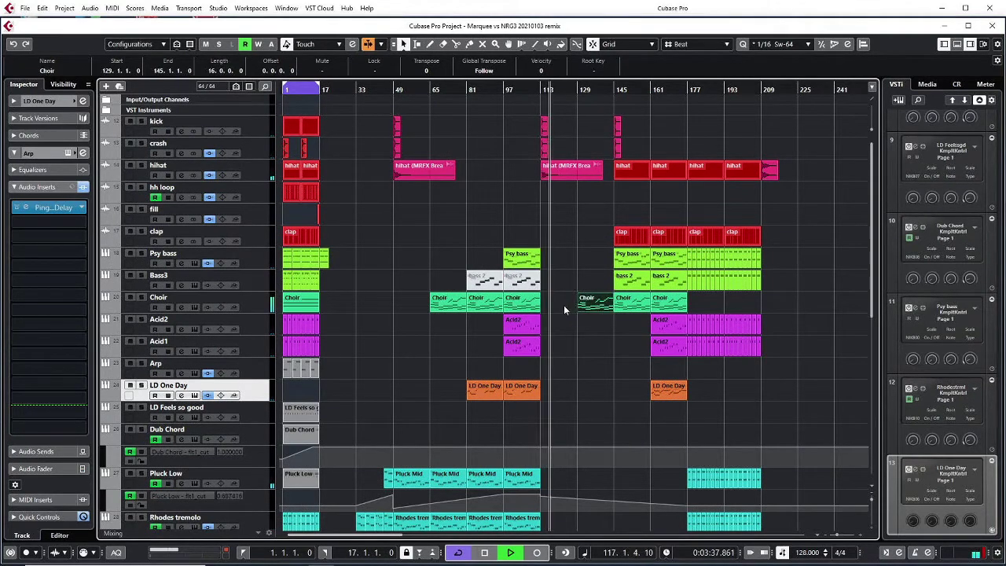
left_click_drag(564, 306, 677, 301)
key("Delete")
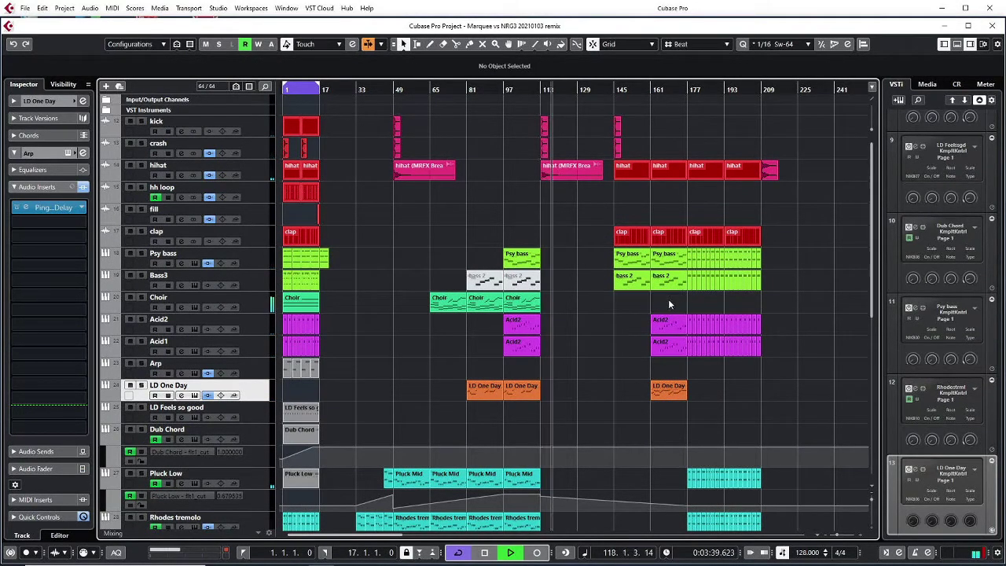
Step: Stop playback and examine the notes of the bar 97 Psy bass part in the Key Editor
key("space")
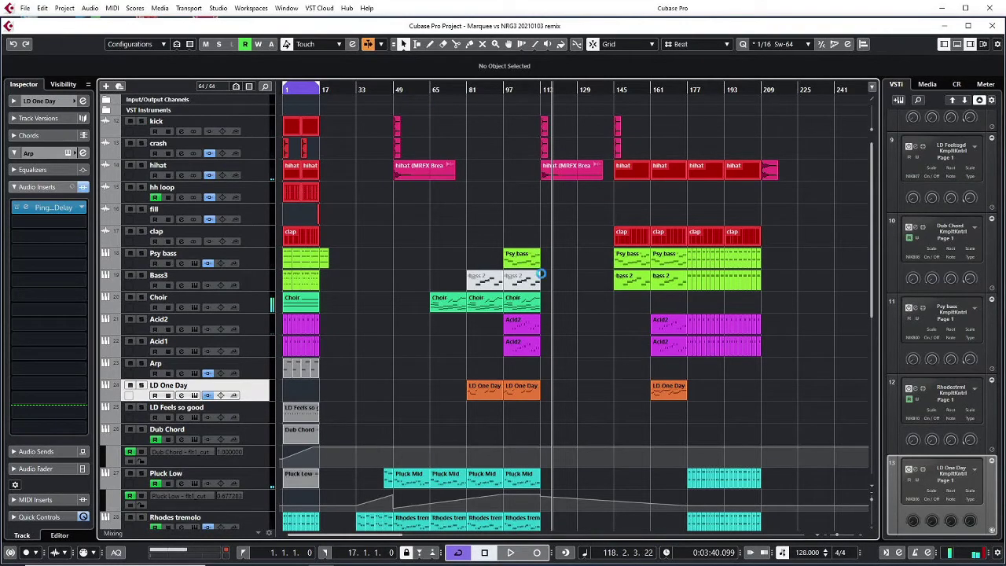
double_click(525, 256)
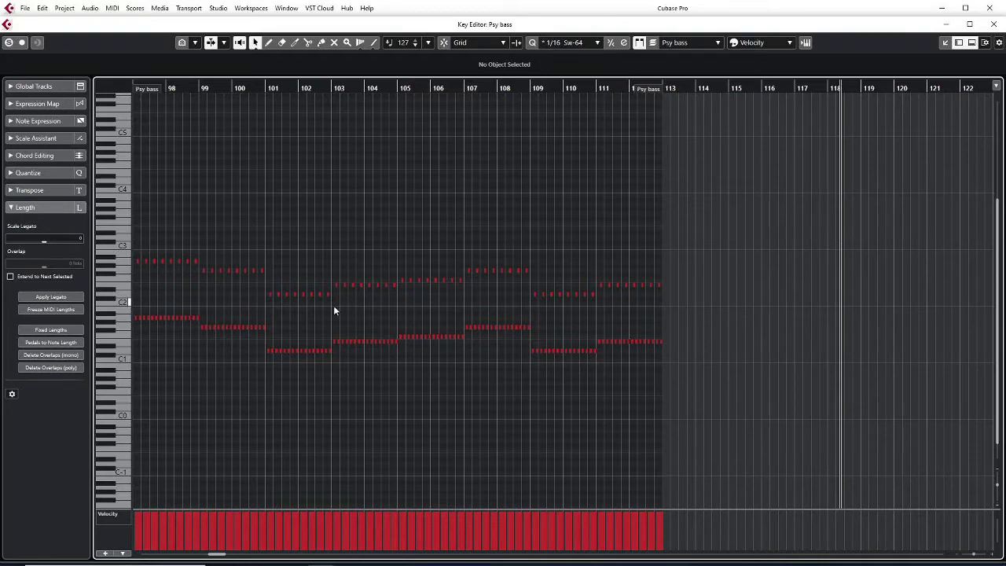
key("Return")
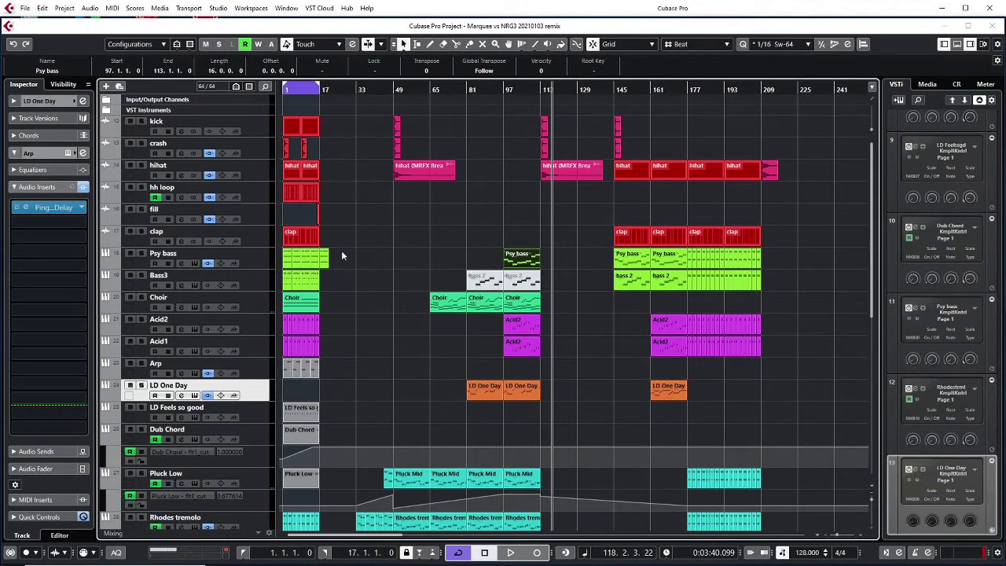
Step: Duplicate the short Psy bass part following the opening loop until its copies reach bar 33
right_click(344, 253)
left_click(375, 253)
right_click(332, 256)
left_click(337, 258)
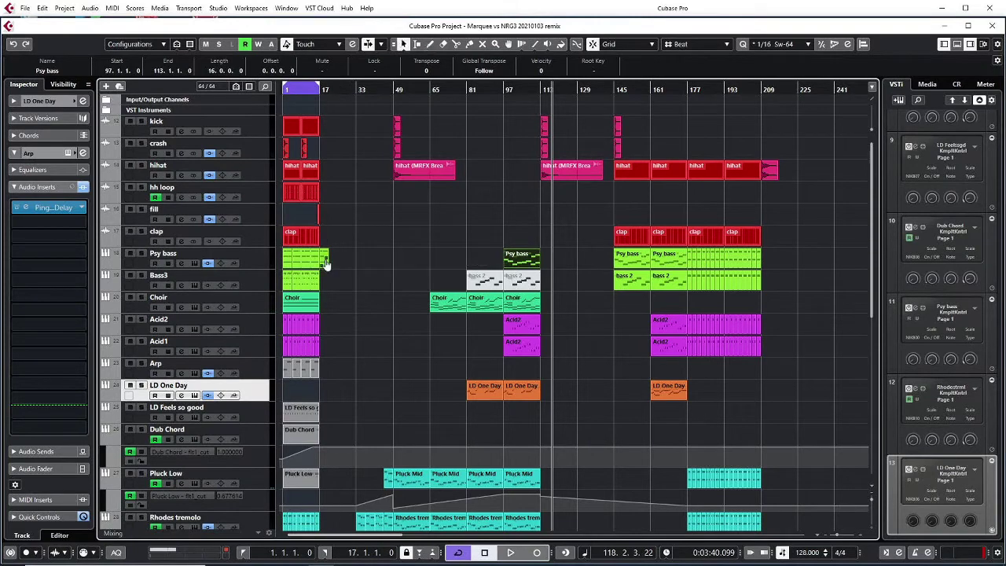
left_click(324, 261)
key("ctrl+d")
Step: Glue the Psy bass copies between bars 17 and 33 into one 16-bar part and move it to 65.2.1
right_click(350, 257)
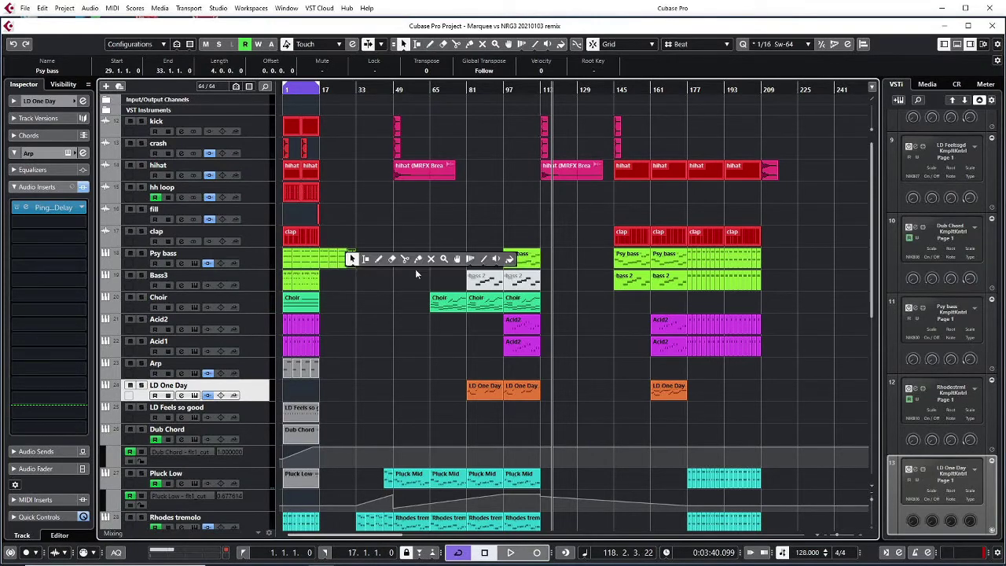
left_click(427, 261)
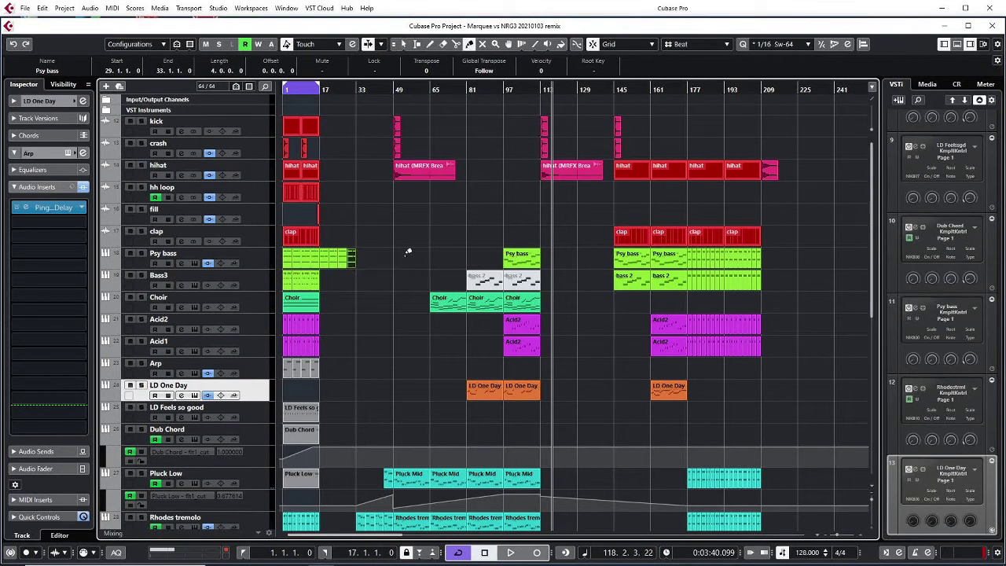
left_click(328, 253)
left_click(330, 254)
key("1")
left_click_drag(341, 260, 454, 267)
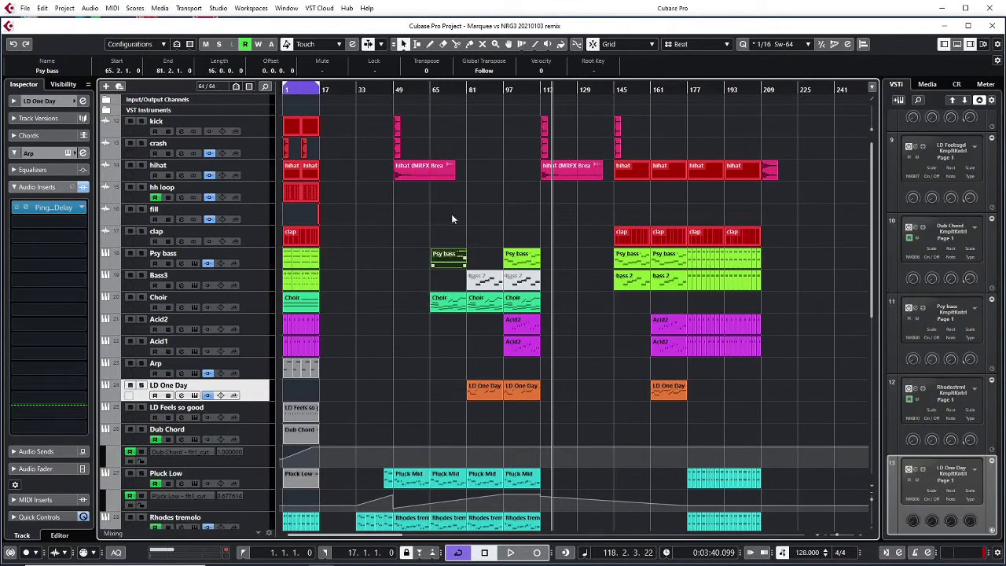
Step: Play from about bar 65, solo the Psy bass track and check the glued part in the Key Editor
left_click(436, 112)
key("space")
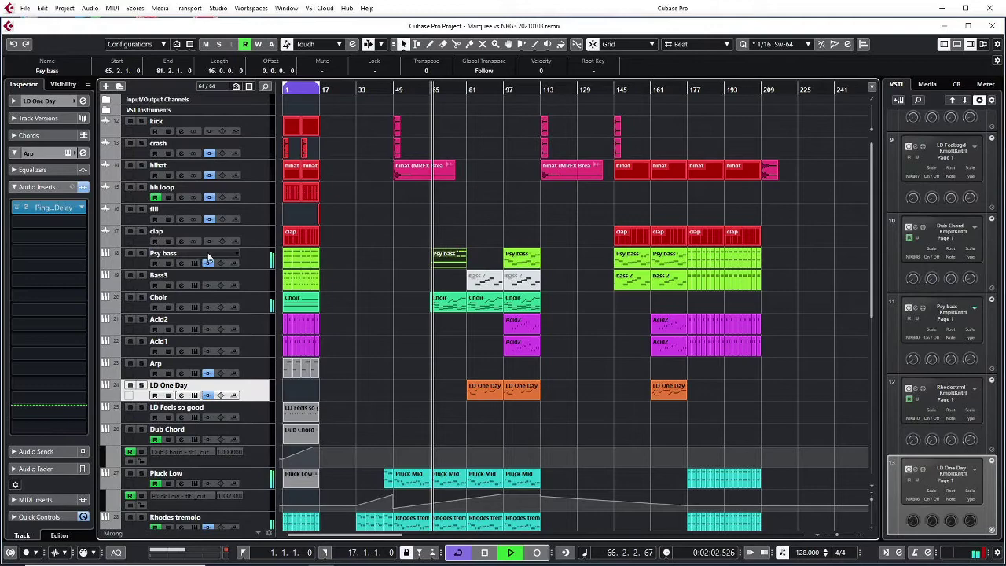
left_click(142, 253)
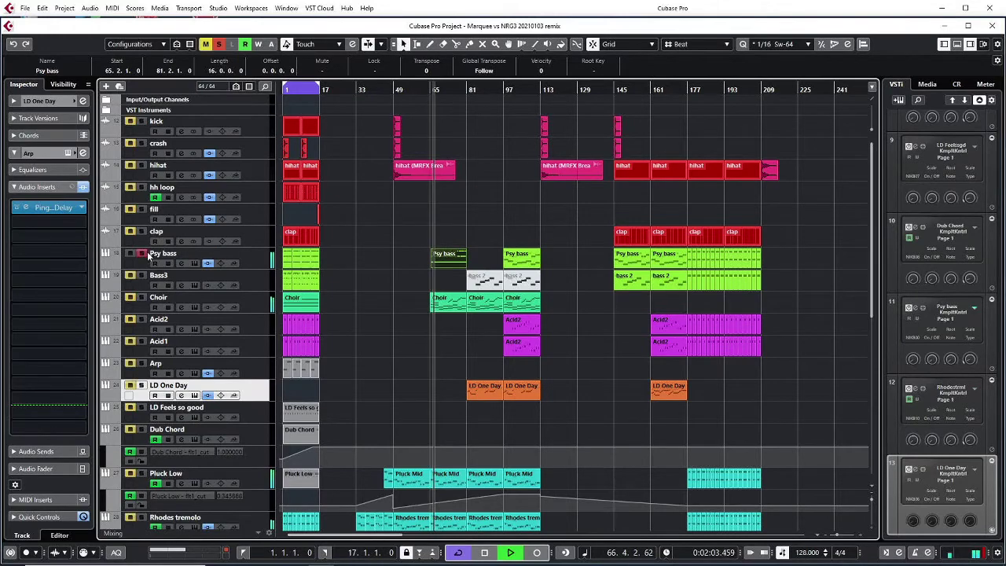
double_click(448, 264)
key("Escape")
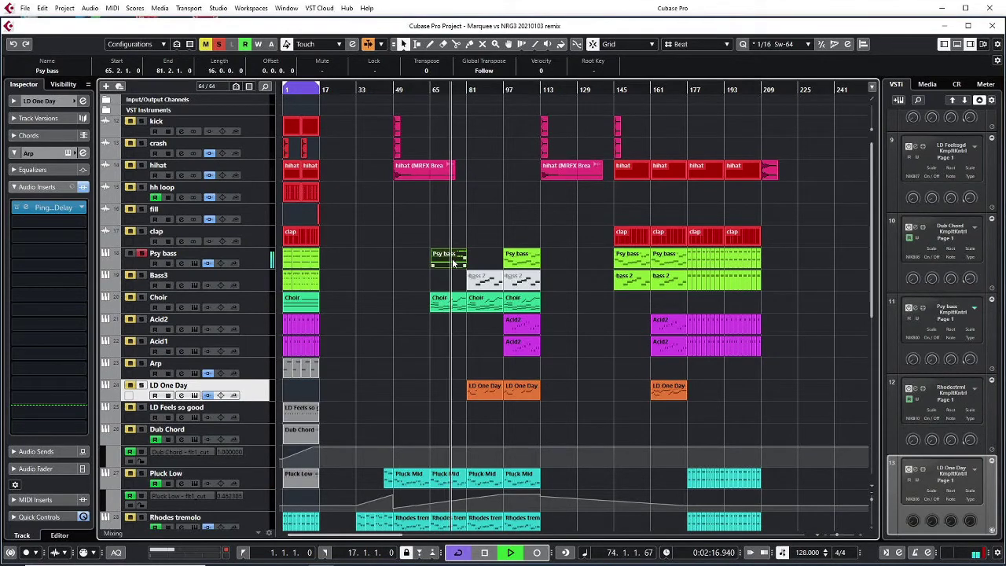
Step: Shift the glued Psy bass part to 64.4.1 and move the bar 97 Psy bass part to 64.3.1
left_click_drag(454, 263, 453, 266)
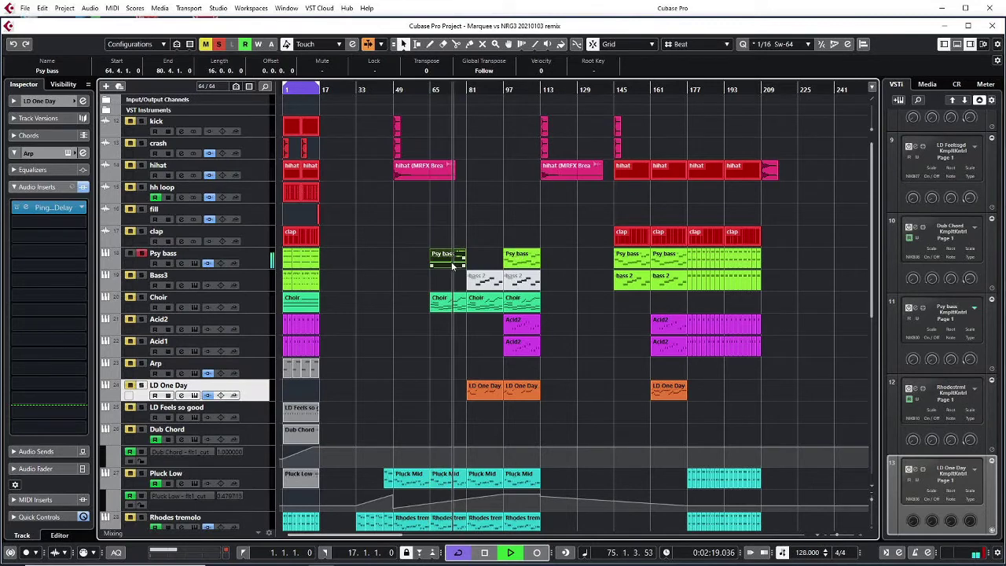
left_click(521, 262)
left_click_drag(522, 262, 447, 262)
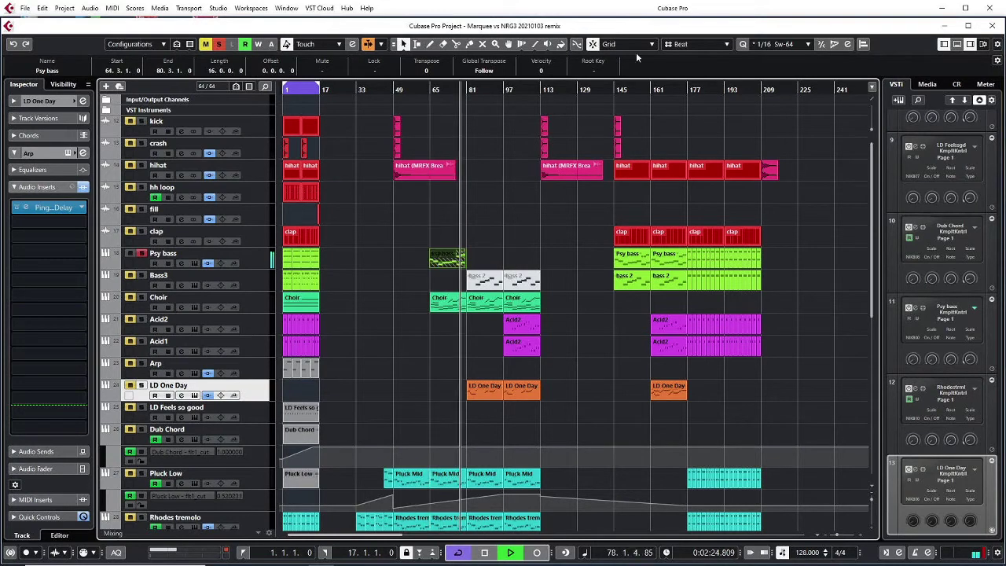
Step: Set the grid type to Bar and snap the moved Psy bass part to start at bar 65
left_click(695, 44)
left_click(677, 52)
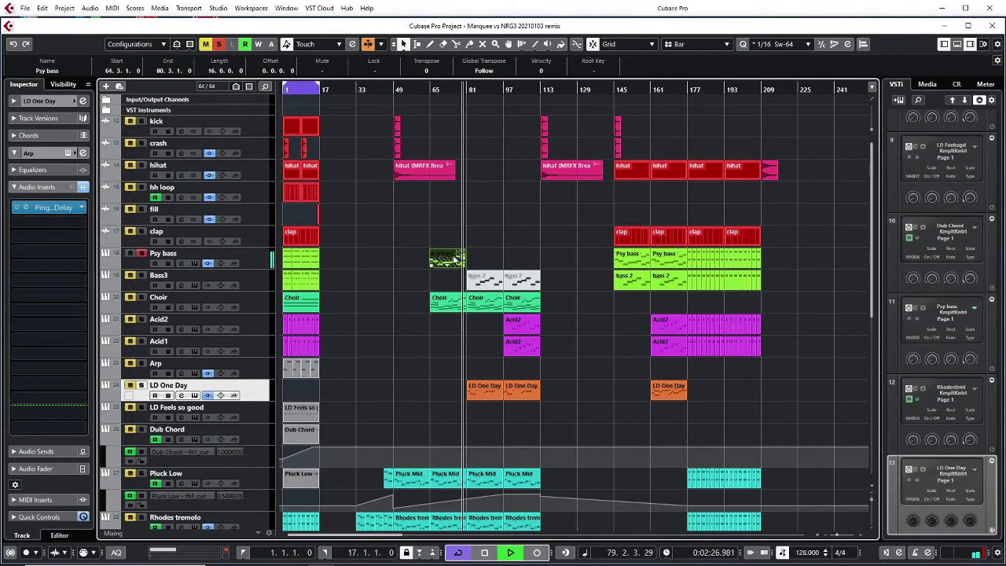
left_click_drag(447, 259, 449, 259)
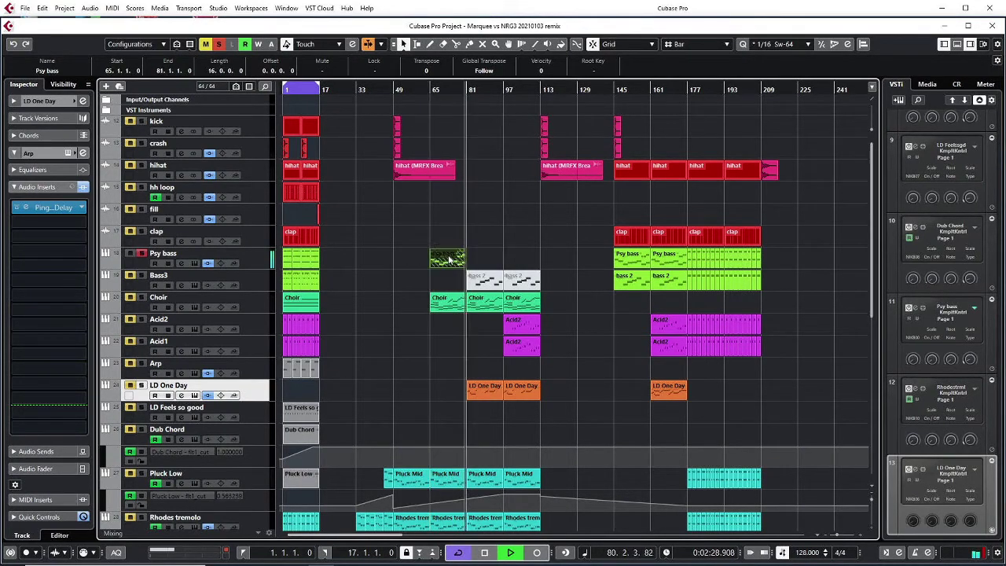